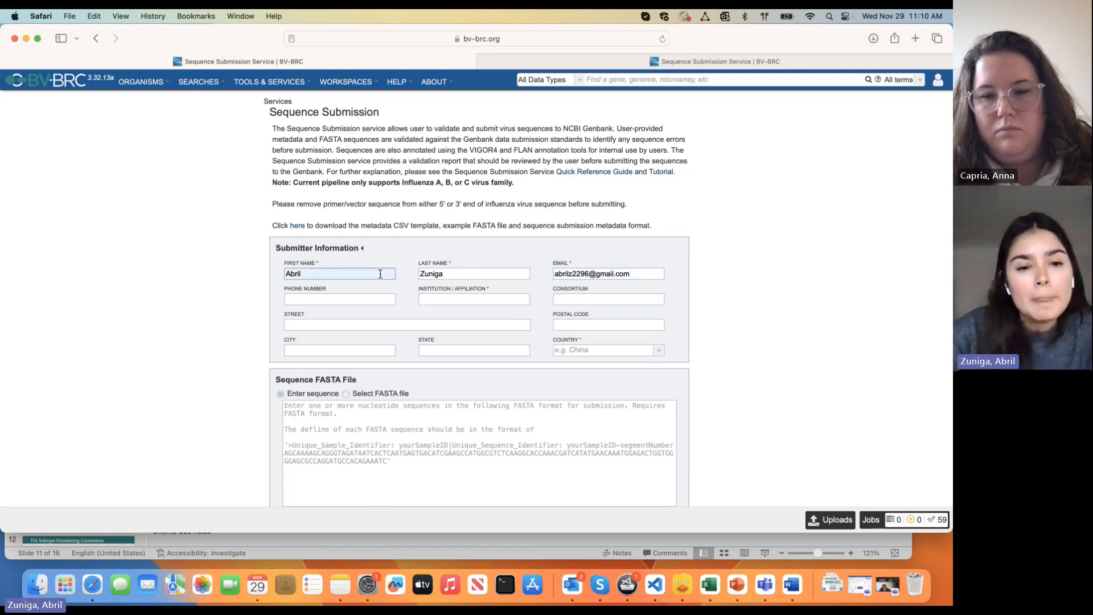
# Highlight the note that influenza A, B, or C sequences are supported
pyautogui.tripleClick(434, 186)
pyautogui.moveTo(391, 185); pyautogui.dragTo(476, 185)
pyautogui.click(476, 185)
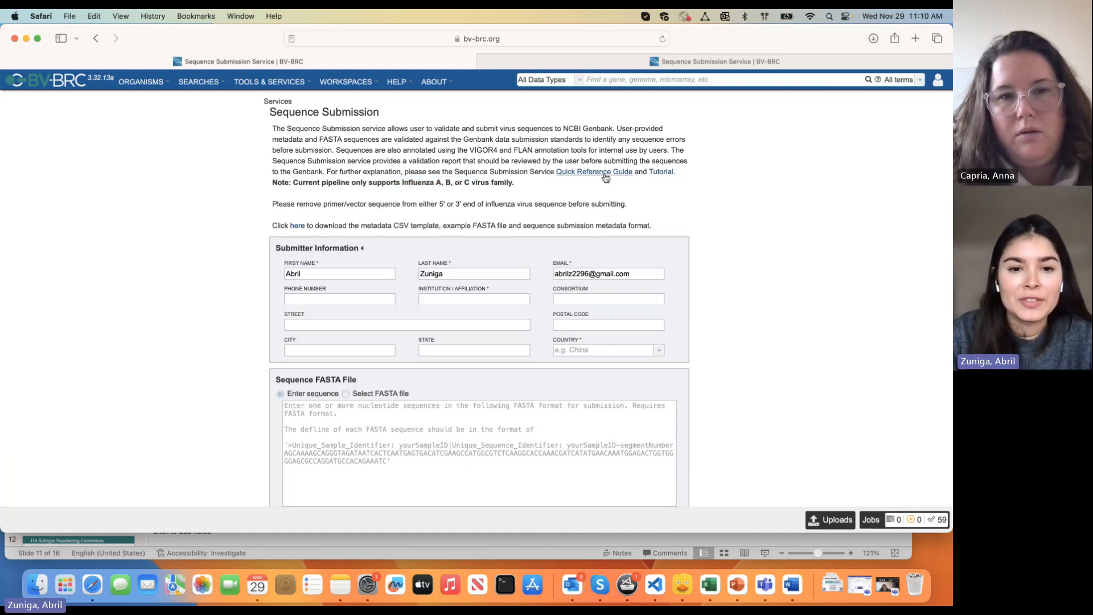
pyautogui.scroll(-1, 318, 229)
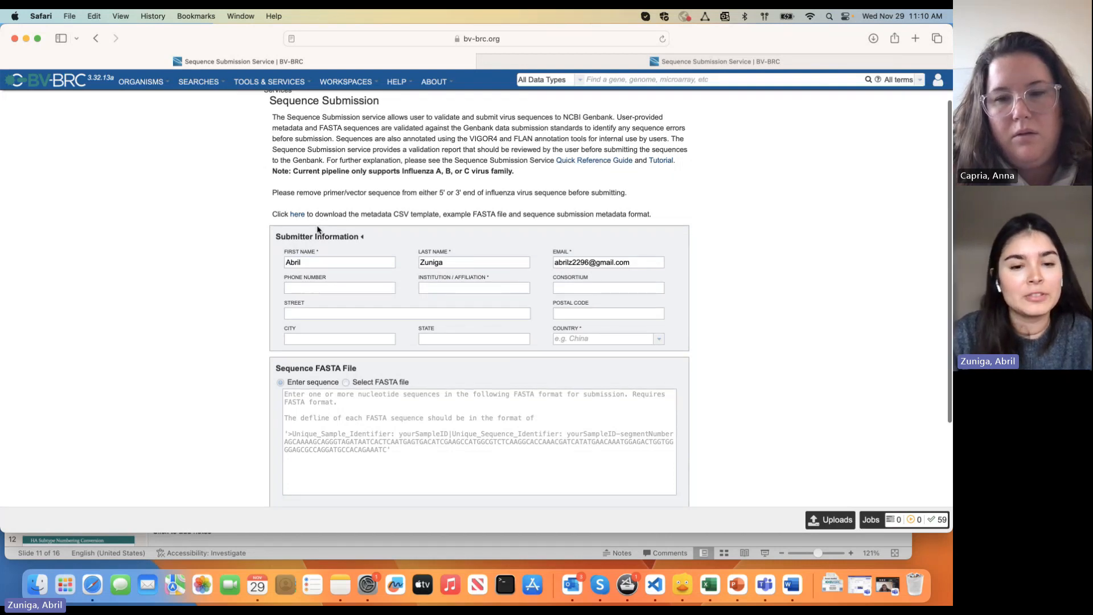
# Enter the submitter's phone number and JCVI as institution/affiliation
pyautogui.click(319, 288)
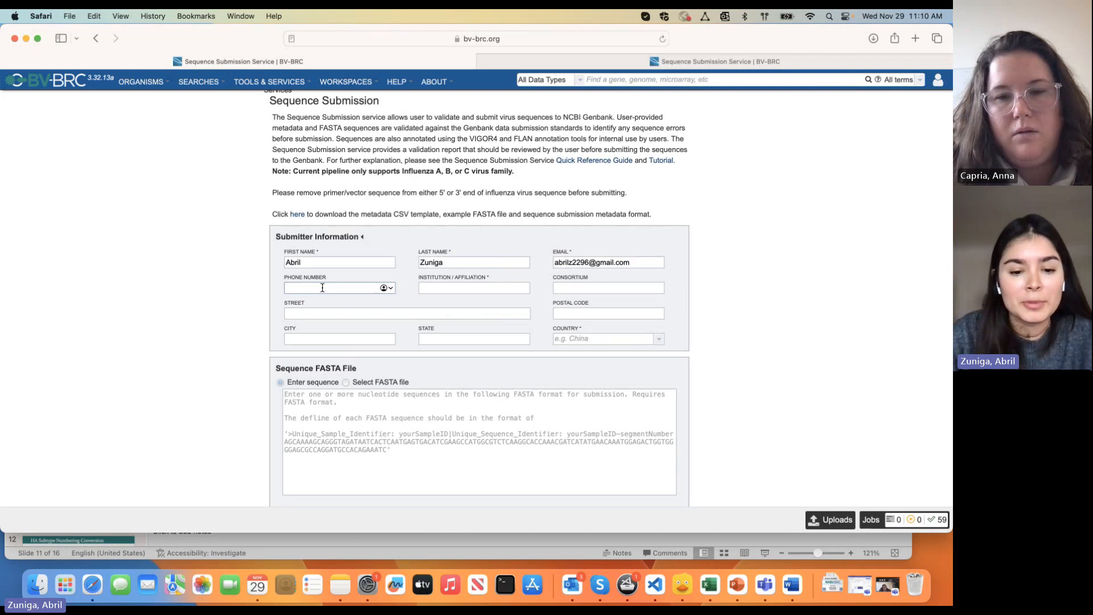
pyautogui.write('66666')
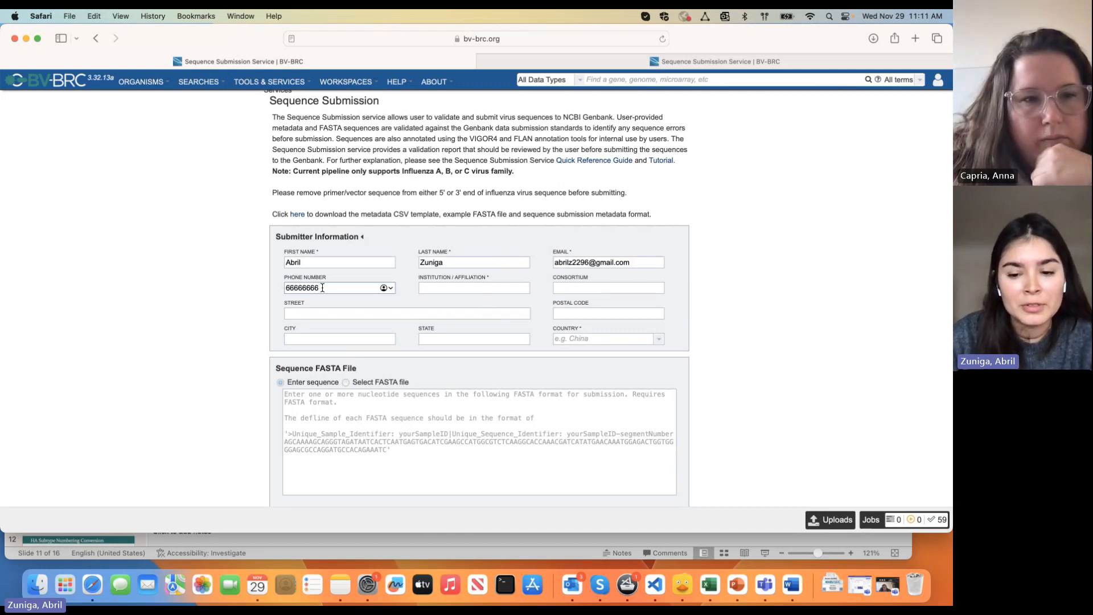
pyautogui.write('888')
pyautogui.click(460, 286)
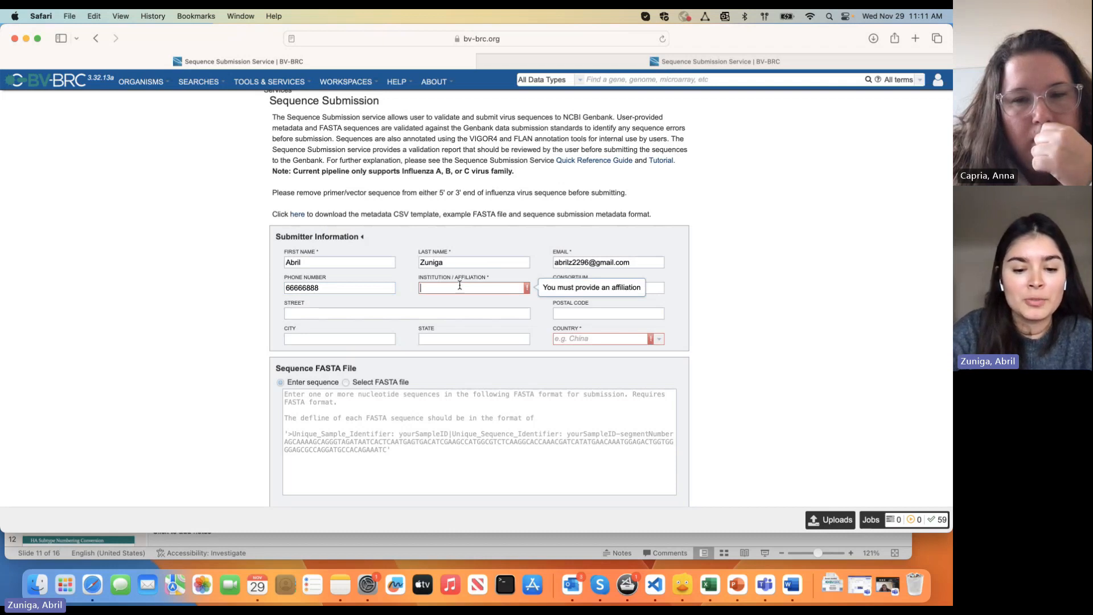
pyautogui.write('JCVI')
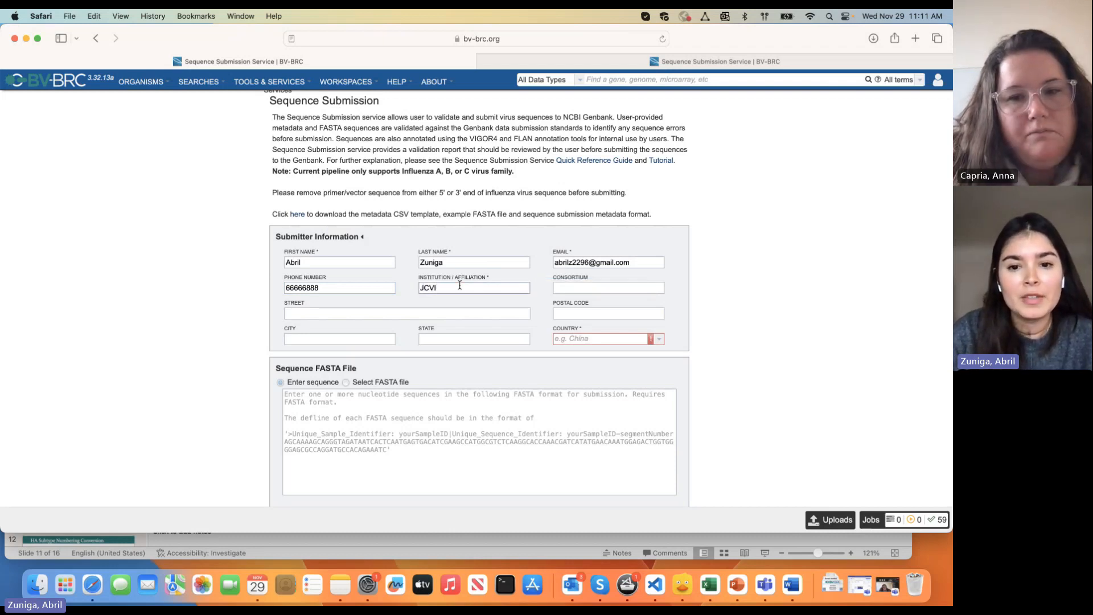
pyautogui.click(576, 287)
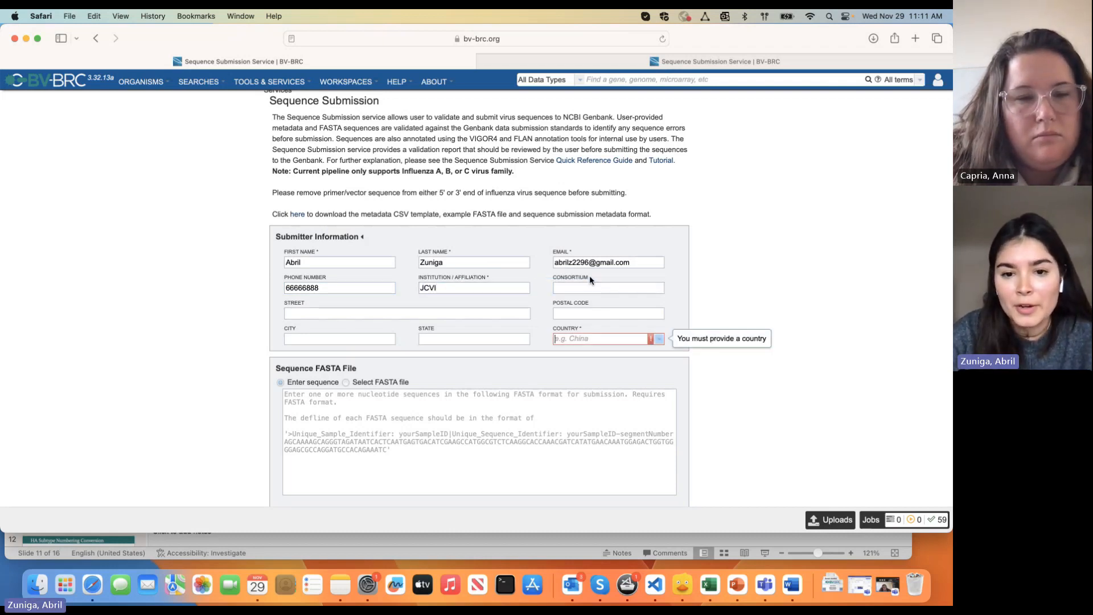
pyautogui.click(589, 275)
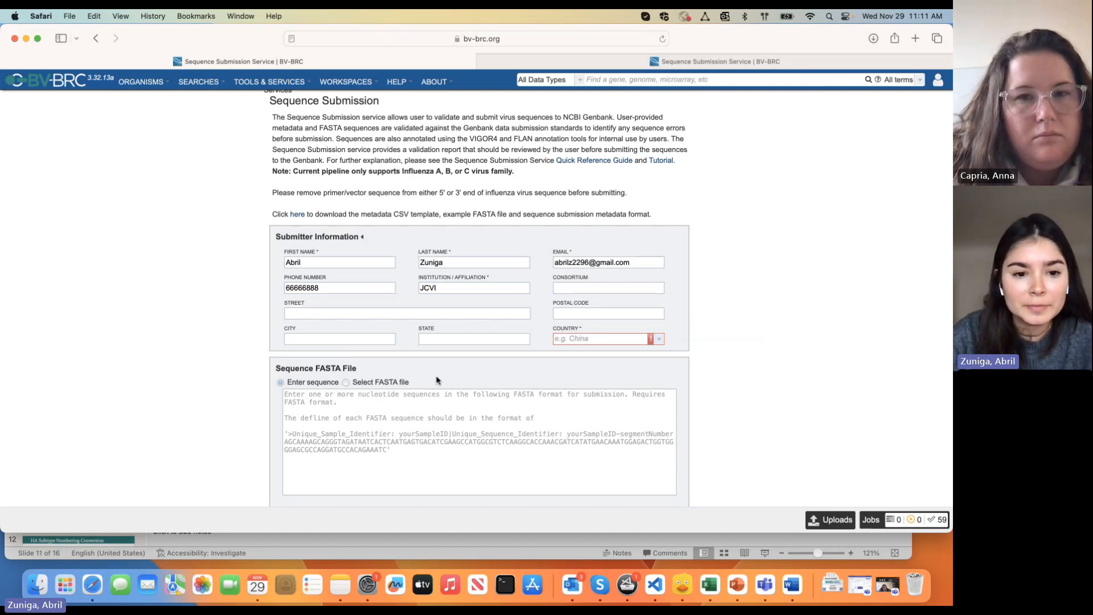
# Enter the submitter's street address and postal code, and type USDA as country
pyautogui.click(304, 313)
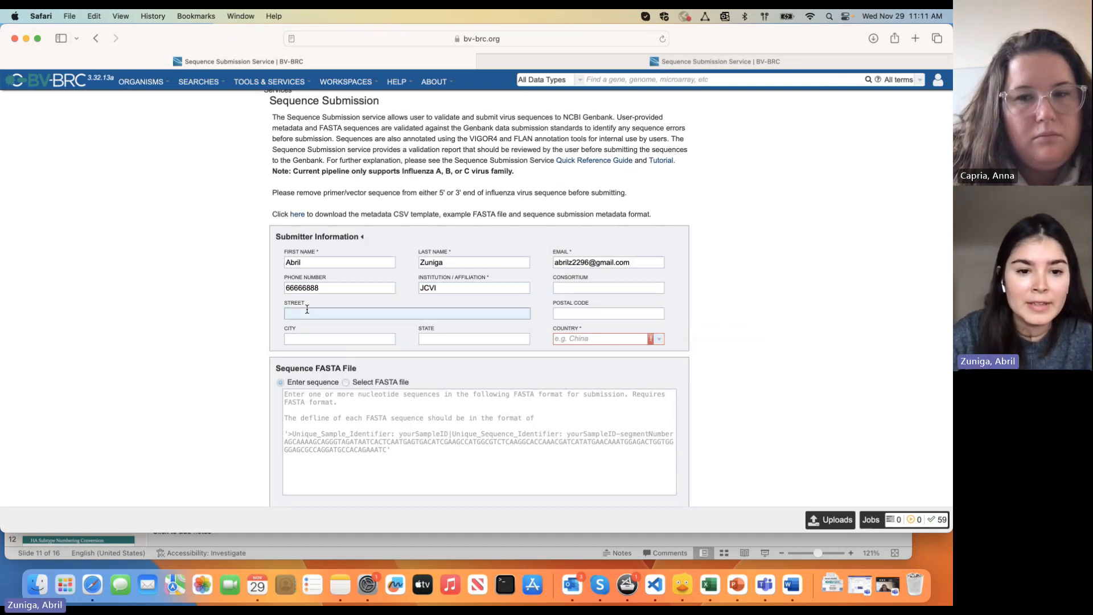
pyautogui.click(580, 314)
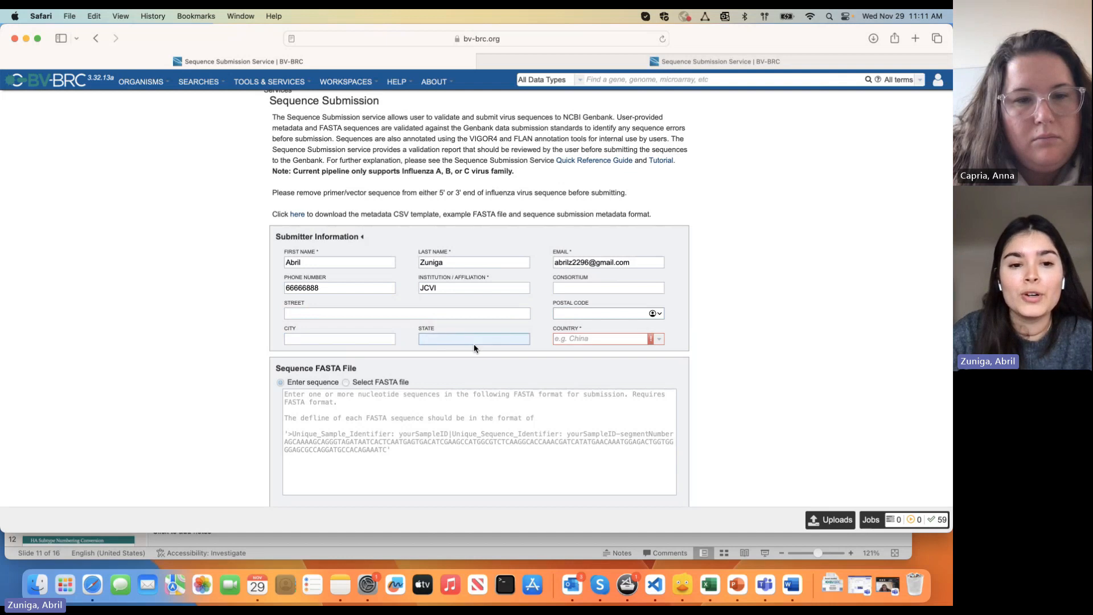
pyautogui.click(418, 315)
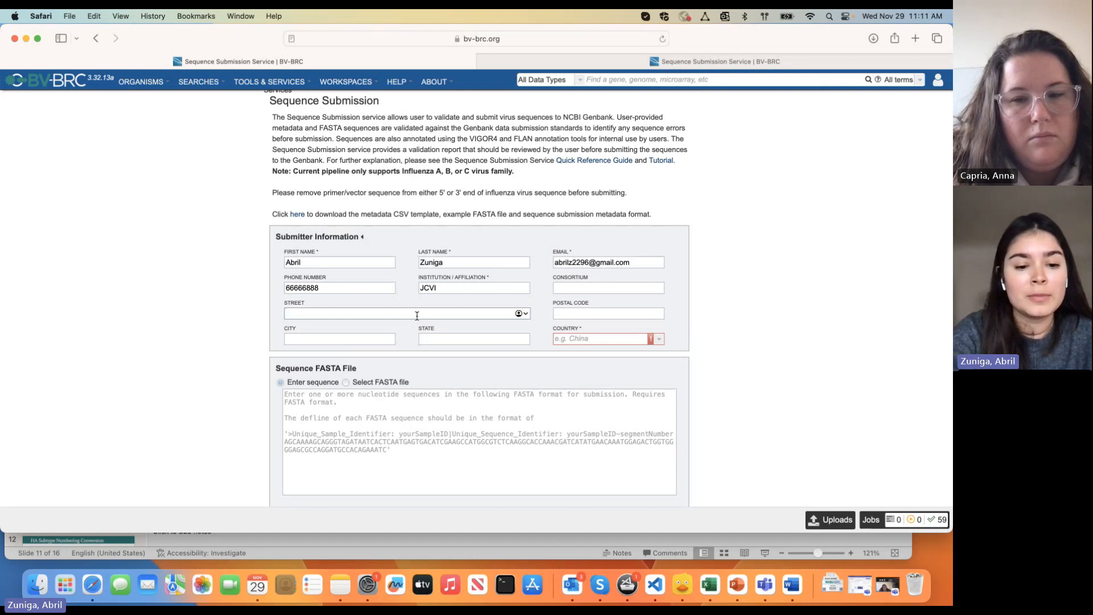
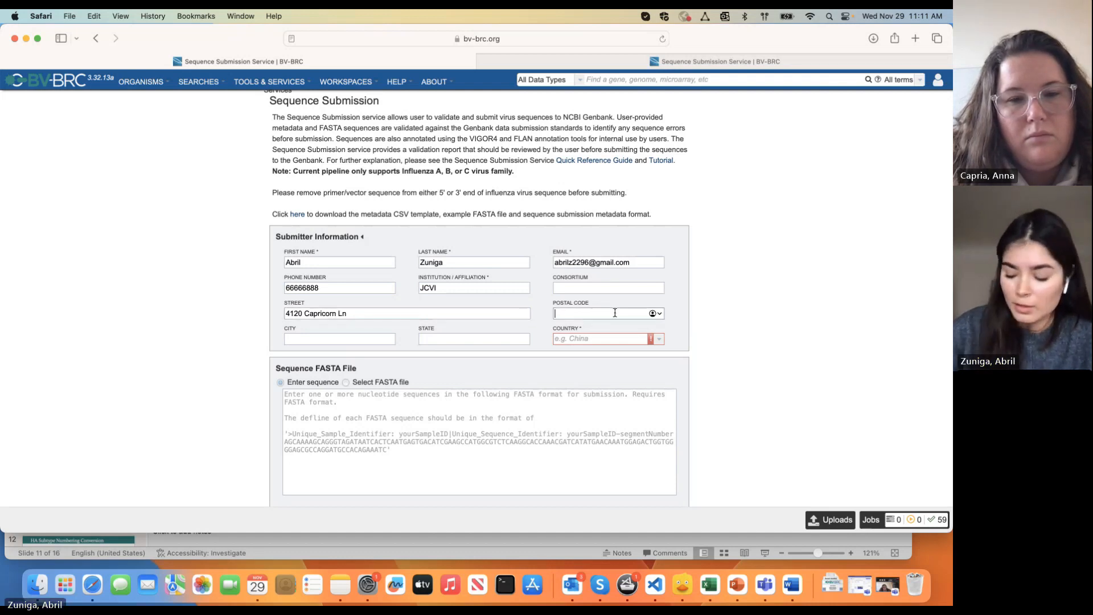
pyautogui.click(615, 313)
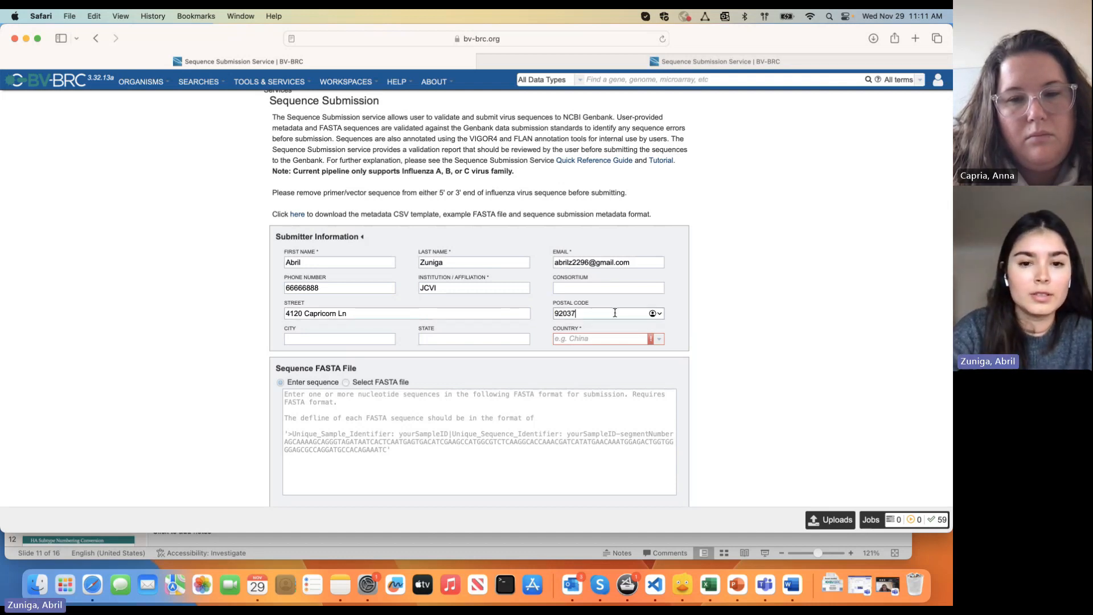
pyautogui.click(361, 339)
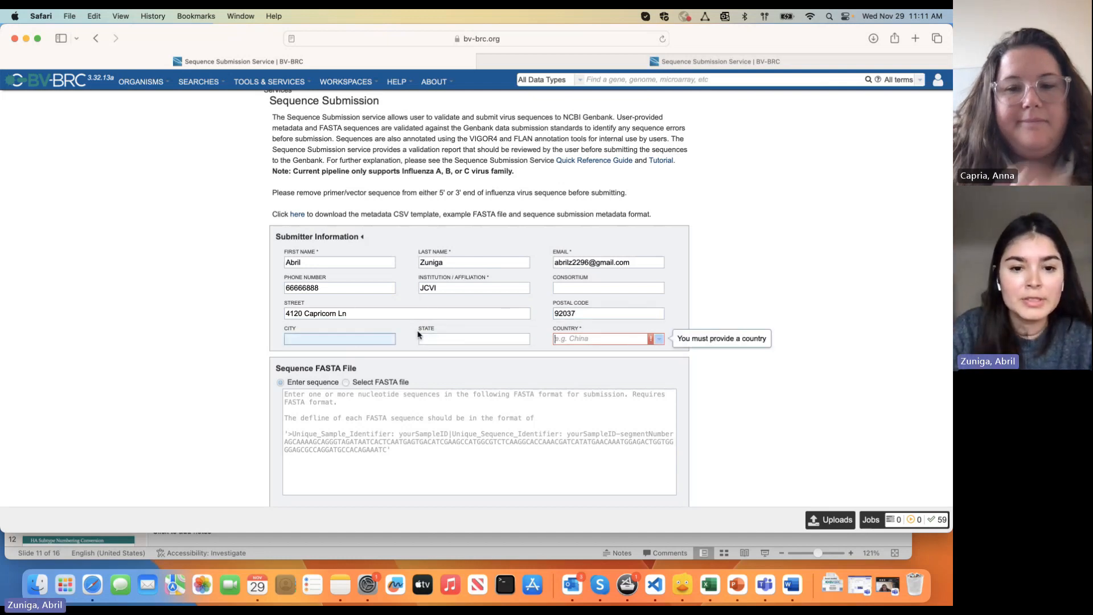
pyautogui.click(566, 338)
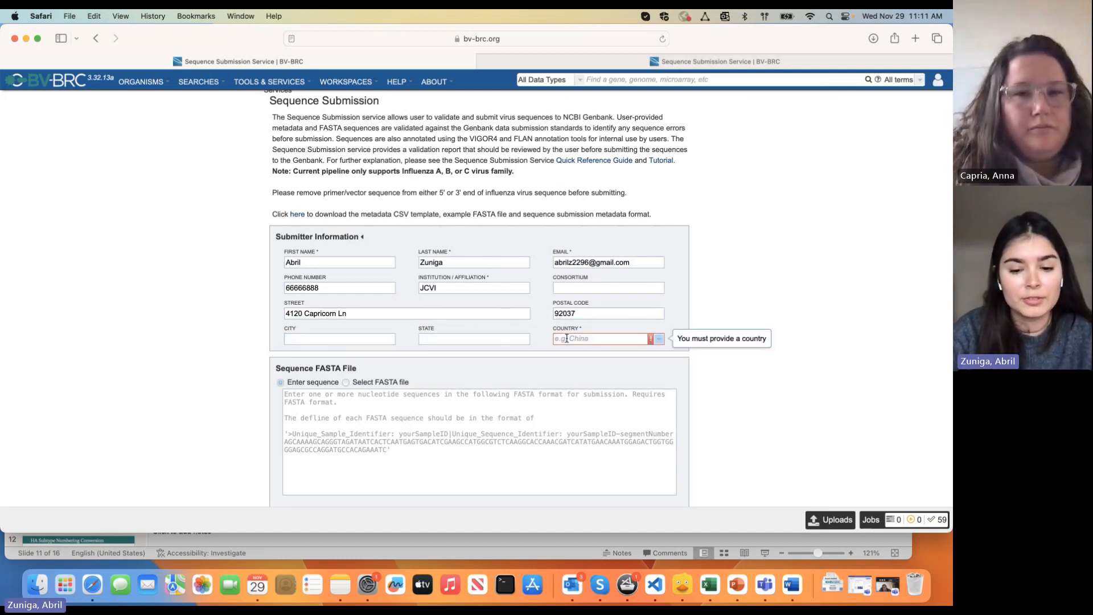
pyautogui.write('USDA')
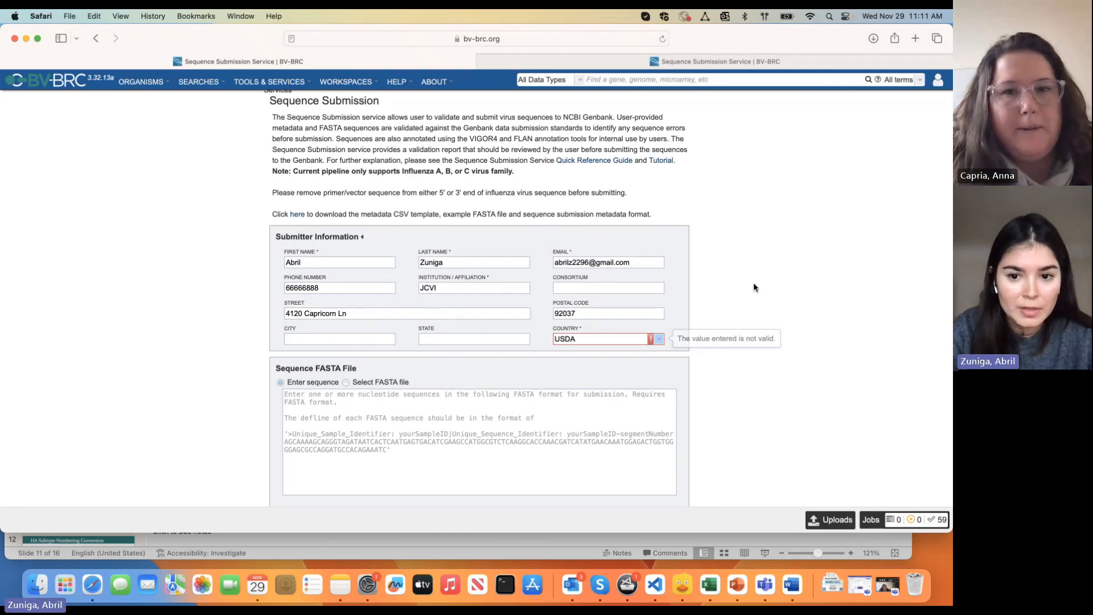
pyautogui.scroll(-1, 475, 345)
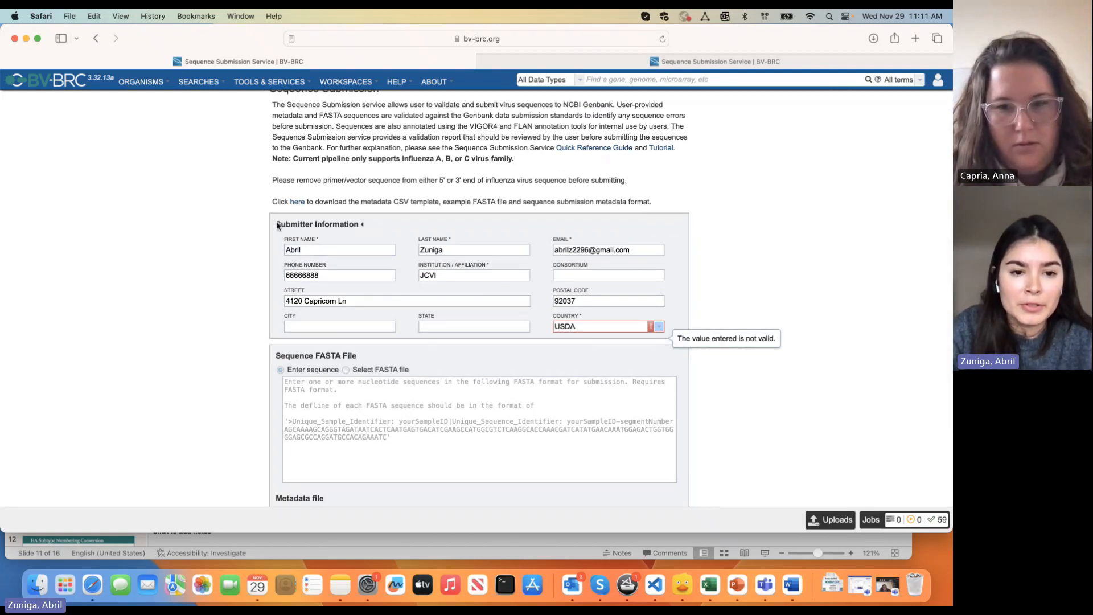
pyautogui.moveTo(275, 224); pyautogui.dragTo(362, 225)
pyautogui.scroll(-3, 232, 336)
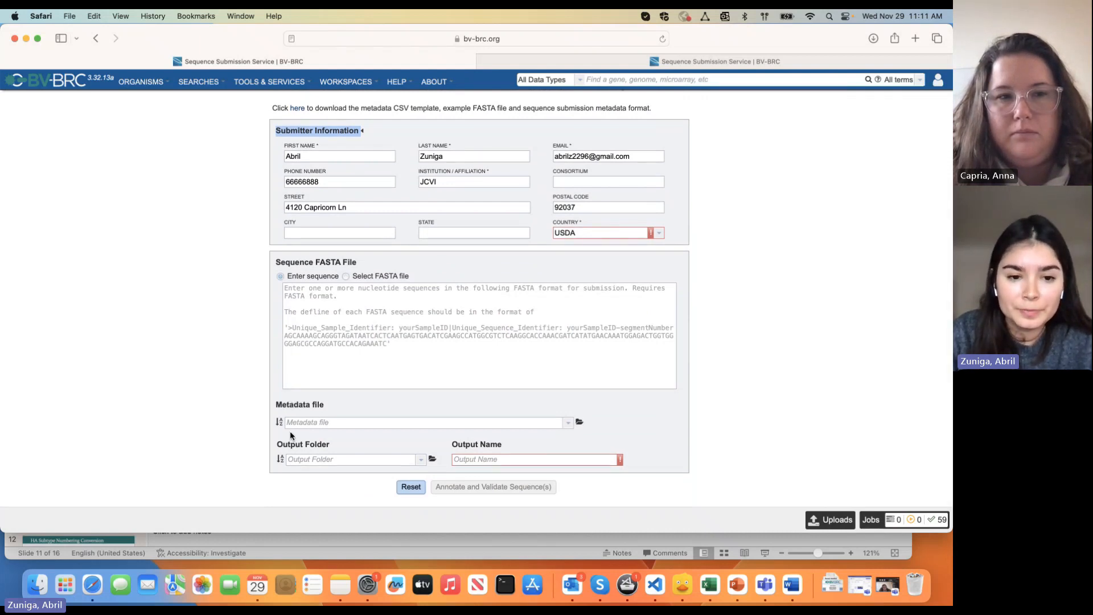
pyautogui.scroll(5, 249, 329)
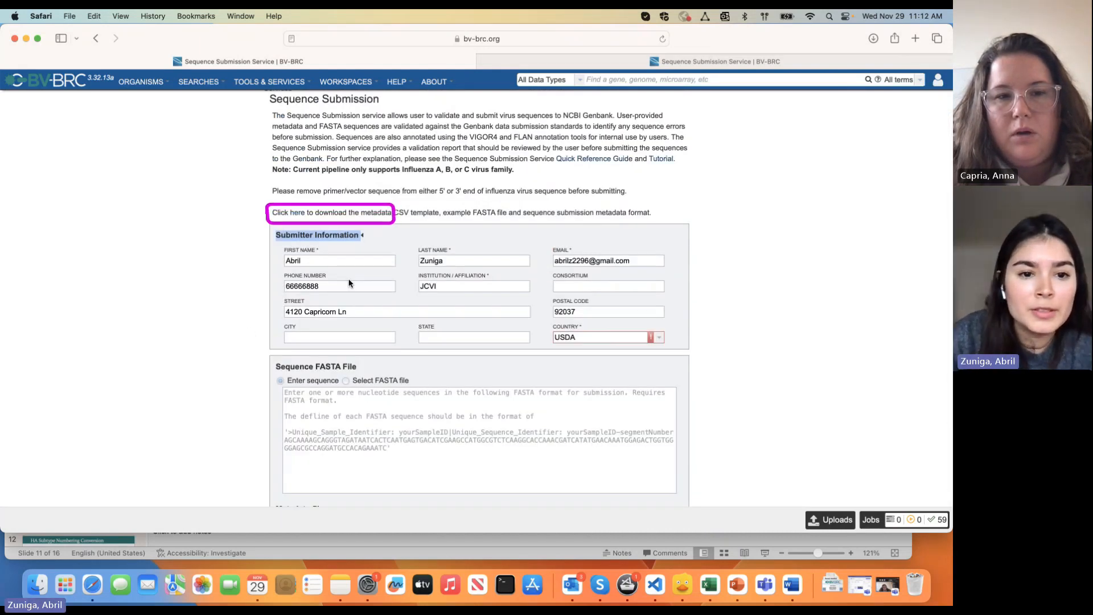
# Open the submission templates workspace and compare the example FASTA and metadata CSV files
pyautogui.click(297, 213)
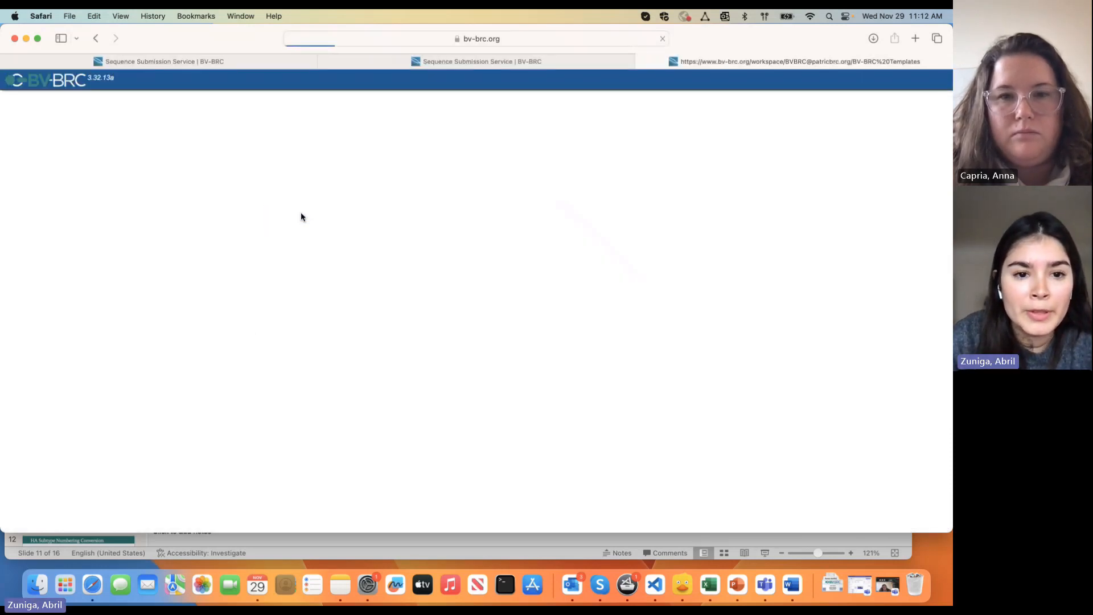
pyautogui.click(151, 179)
pyautogui.click(155, 194)
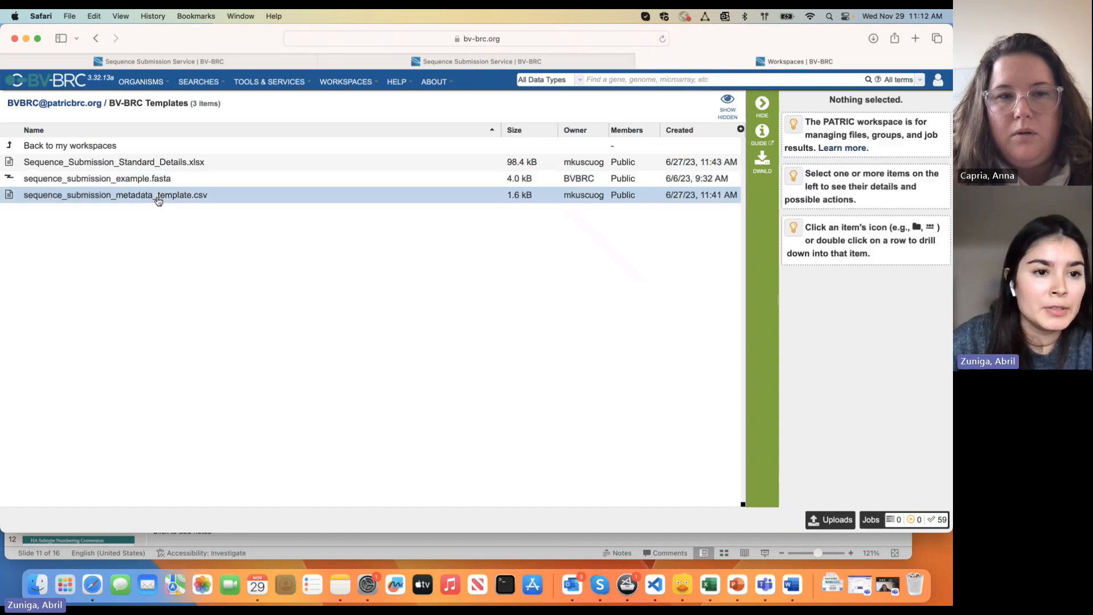
pyautogui.click(140, 181)
pyautogui.click(146, 196)
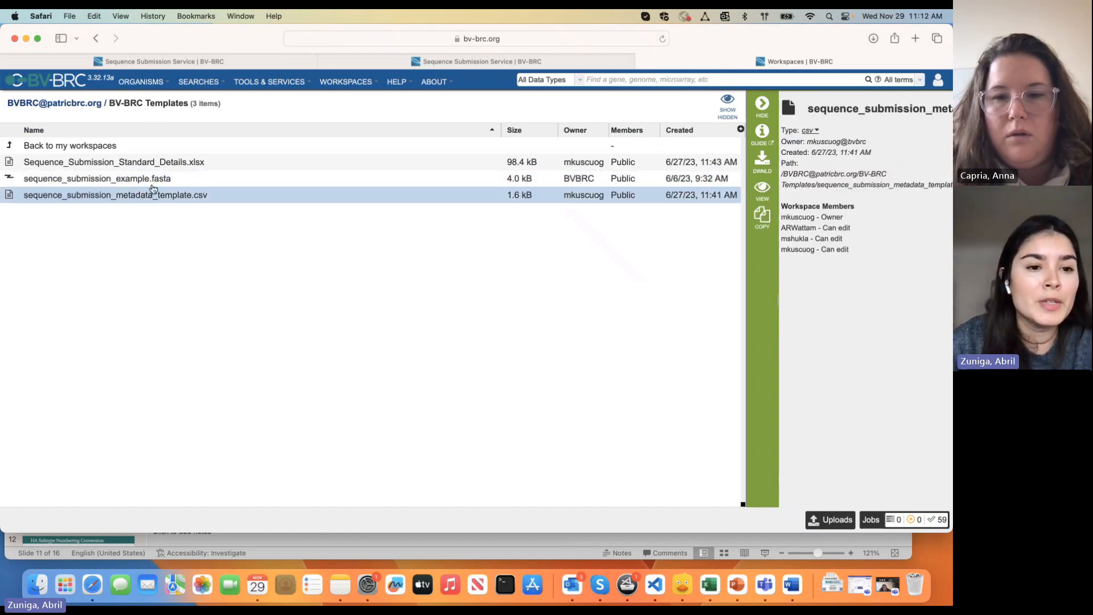
pyautogui.click(146, 181)
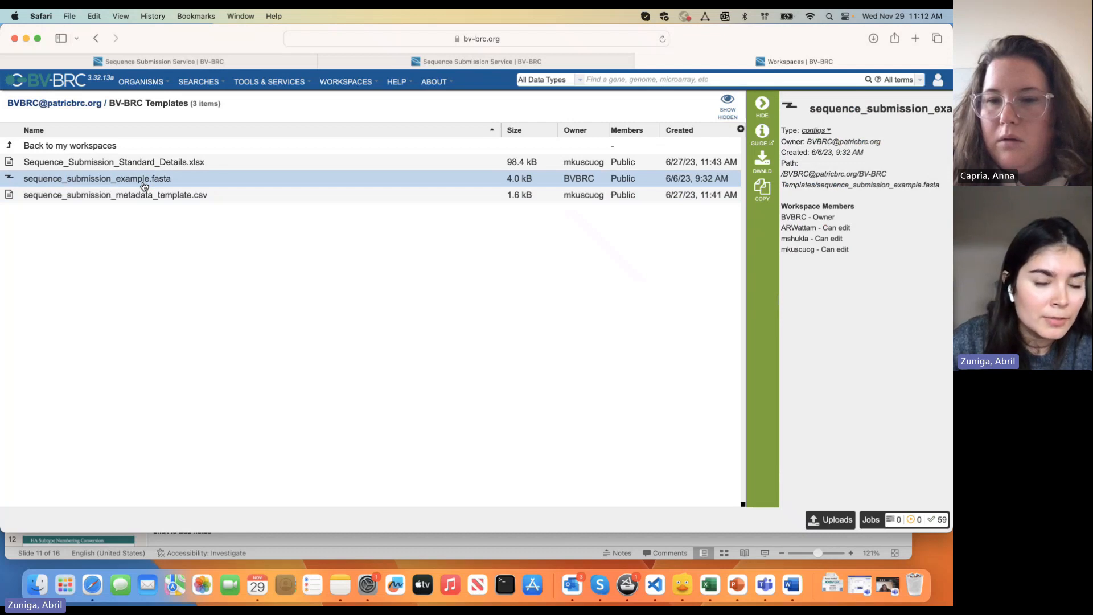
# Download sequence_submission_example.fasta from its file page and open the downloaded copy
pyautogui.doubleClick(655, 181)
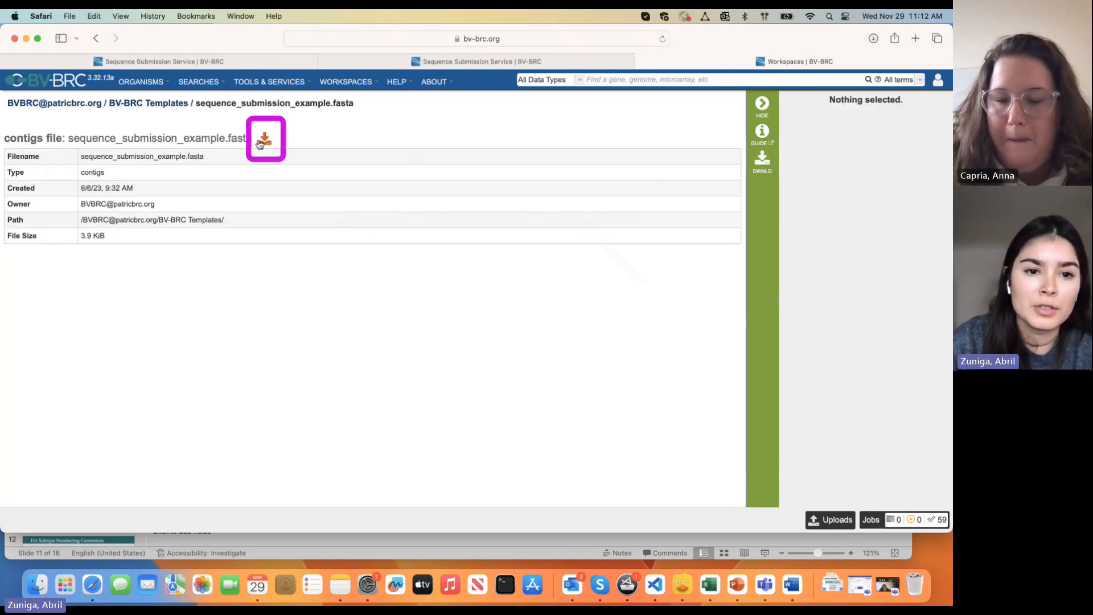
pyautogui.click(264, 144)
pyautogui.click(832, 583)
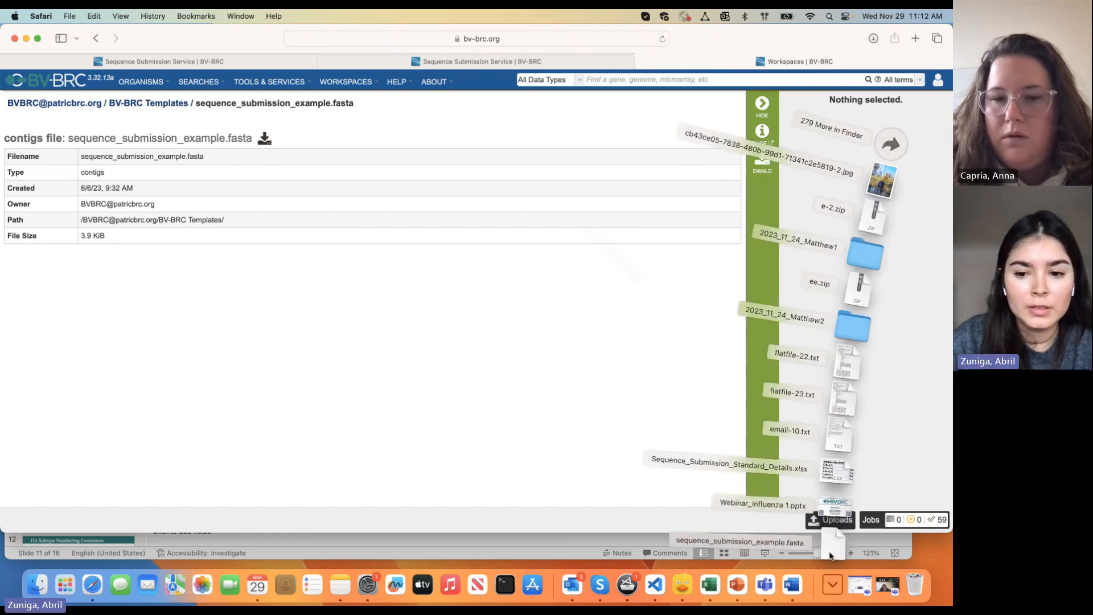
pyautogui.click(835, 504)
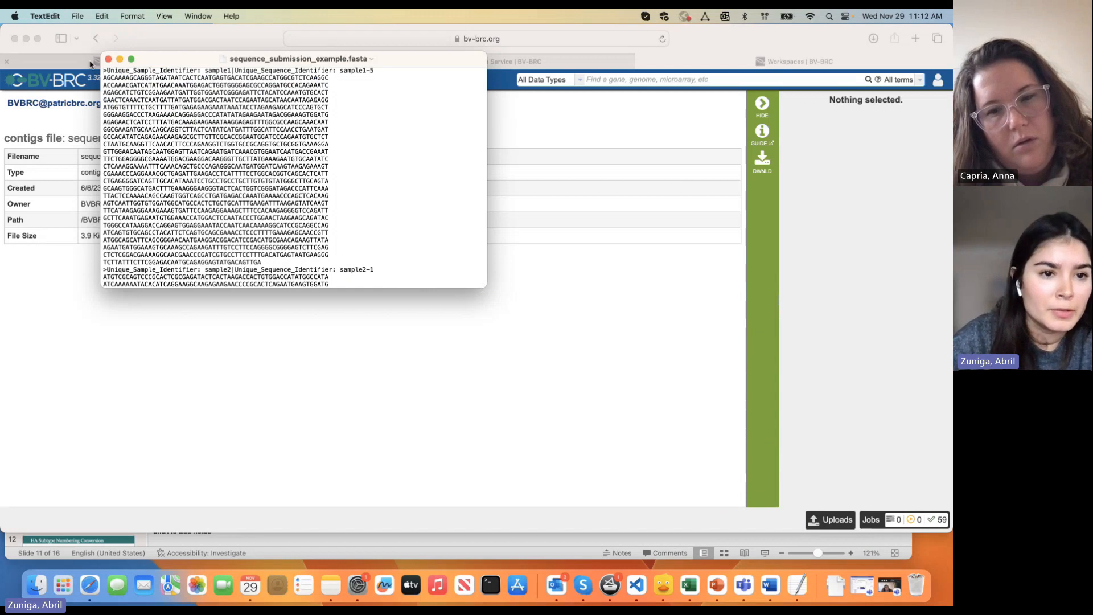
# Highlight the sample identifiers in the first FASTA header, then close the TextEdit window
pyautogui.moveTo(110, 70); pyautogui.dragTo(379, 73)
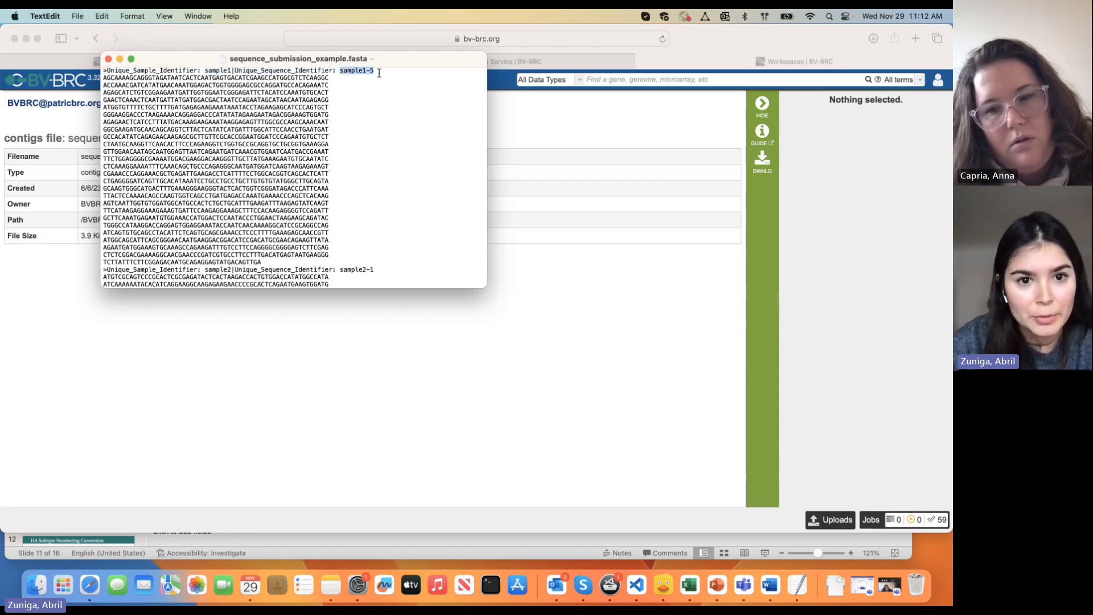
pyautogui.scroll(-2, 383, 73)
pyautogui.click(108, 59)
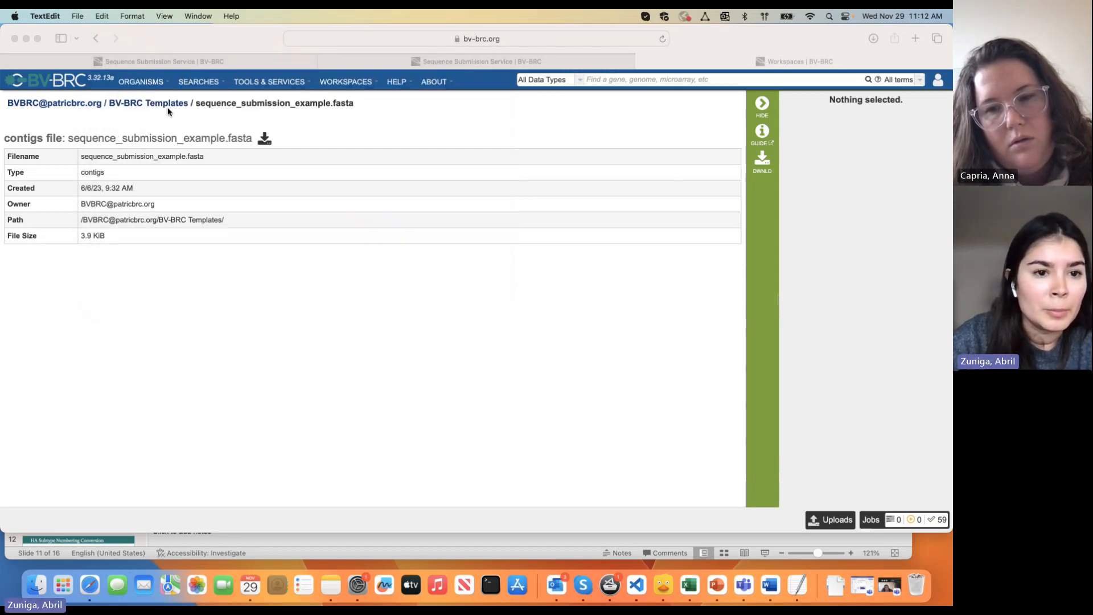
# Return to BV-BRC Templates and open sequence_submission_metadata_template.csv as a table
pyautogui.click(210, 125)
pyautogui.click(172, 105)
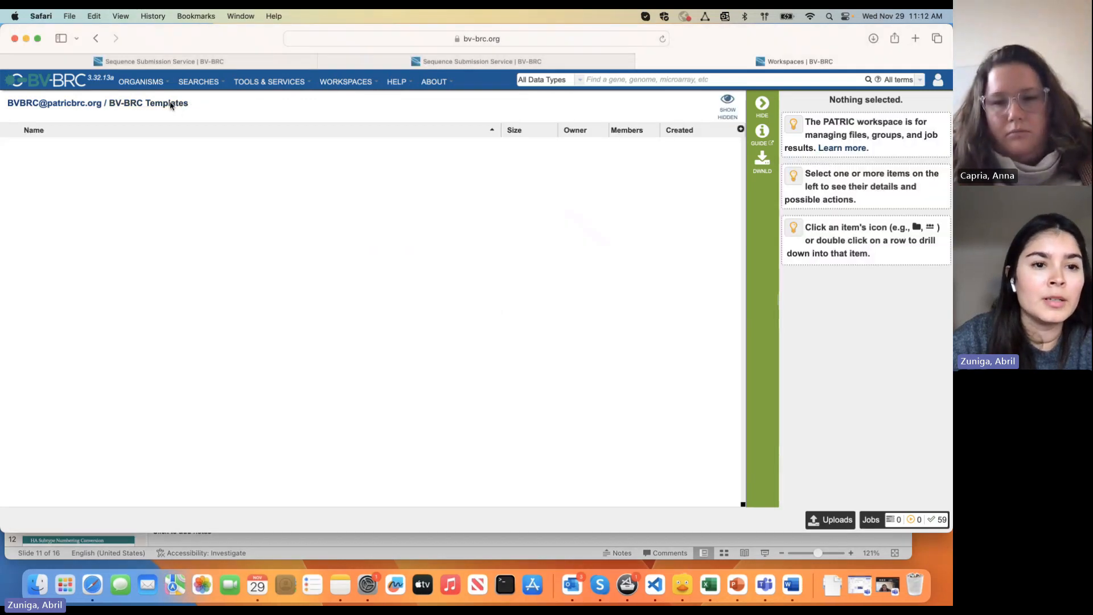
pyautogui.click(185, 198)
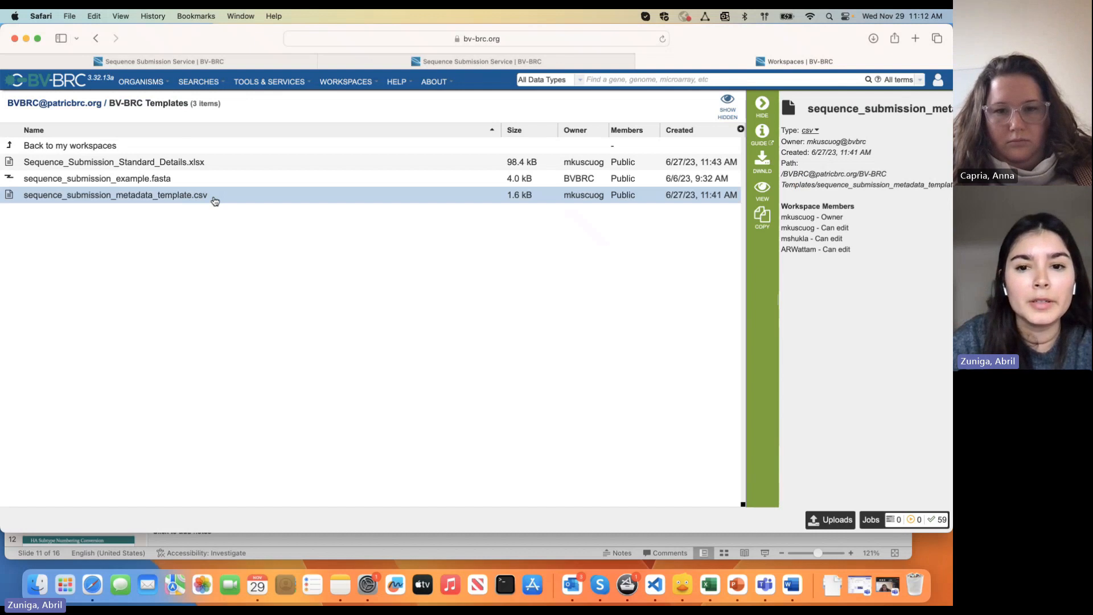
pyautogui.doubleClick(214, 198)
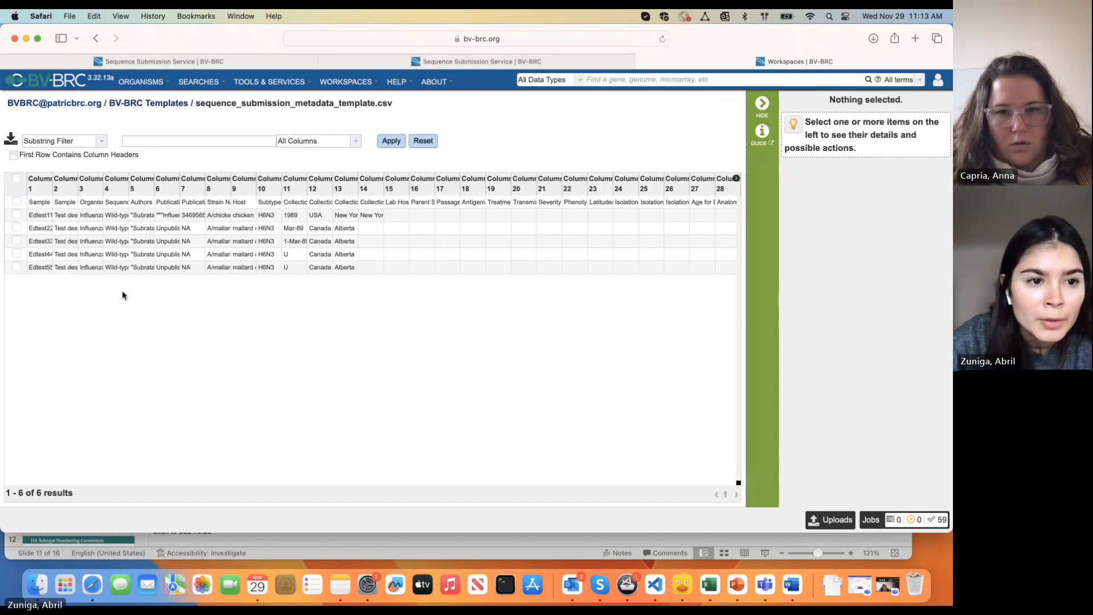
# Use the first row as column headers and widen the Sample Identifier, Sample Description and Organism columns
pyautogui.click(14, 156)
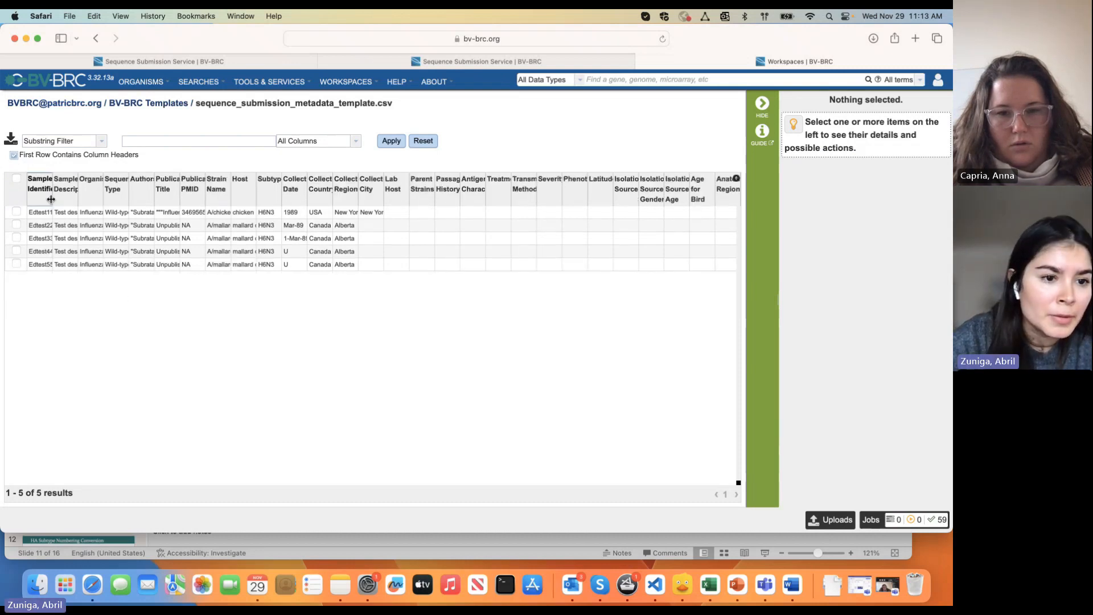
pyautogui.moveTo(54, 196); pyautogui.dragTo(95, 205)
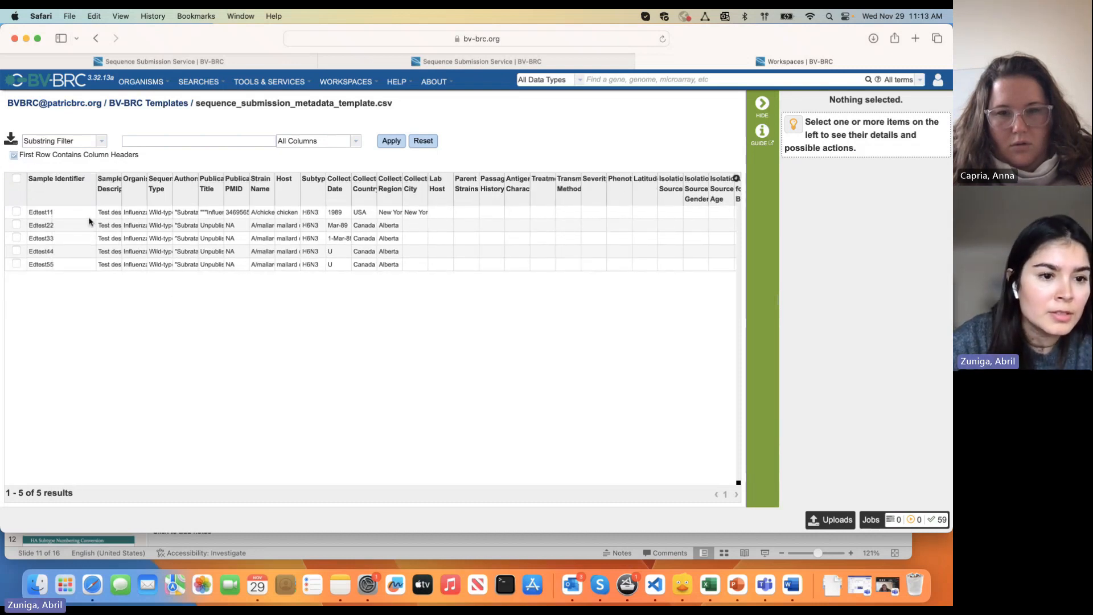
pyautogui.moveTo(121, 196); pyautogui.dragTo(230, 197)
pyautogui.click(216, 199)
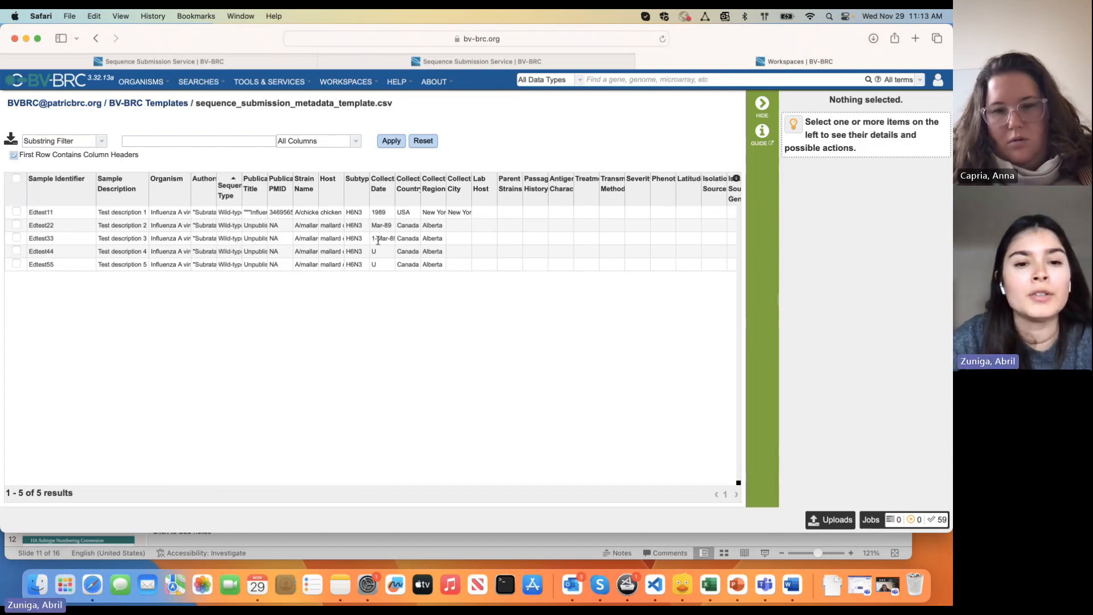
pyautogui.hscroll(3, 378, 241)
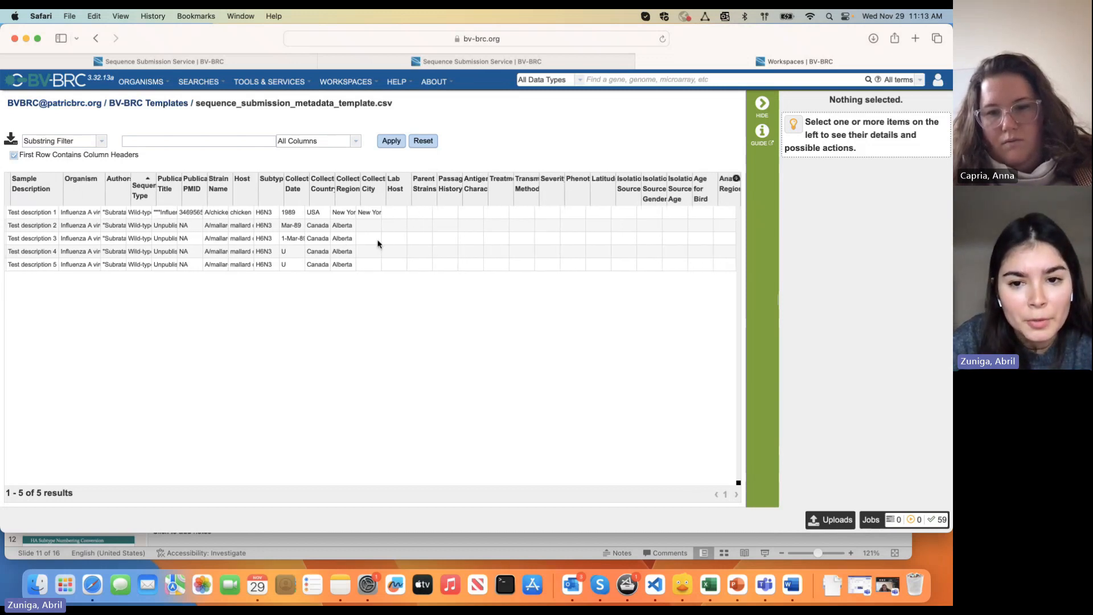
pyautogui.hscroll(-3, 378, 244)
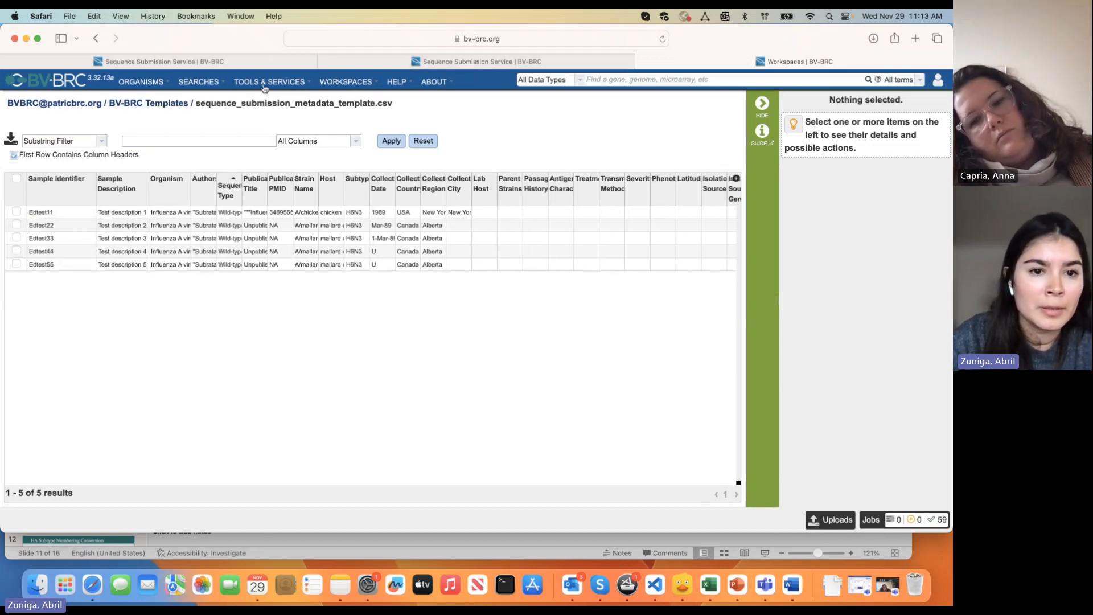
# Go to Sequence Submission via Tools & Services and open its template files link
pyautogui.click(57, 85)
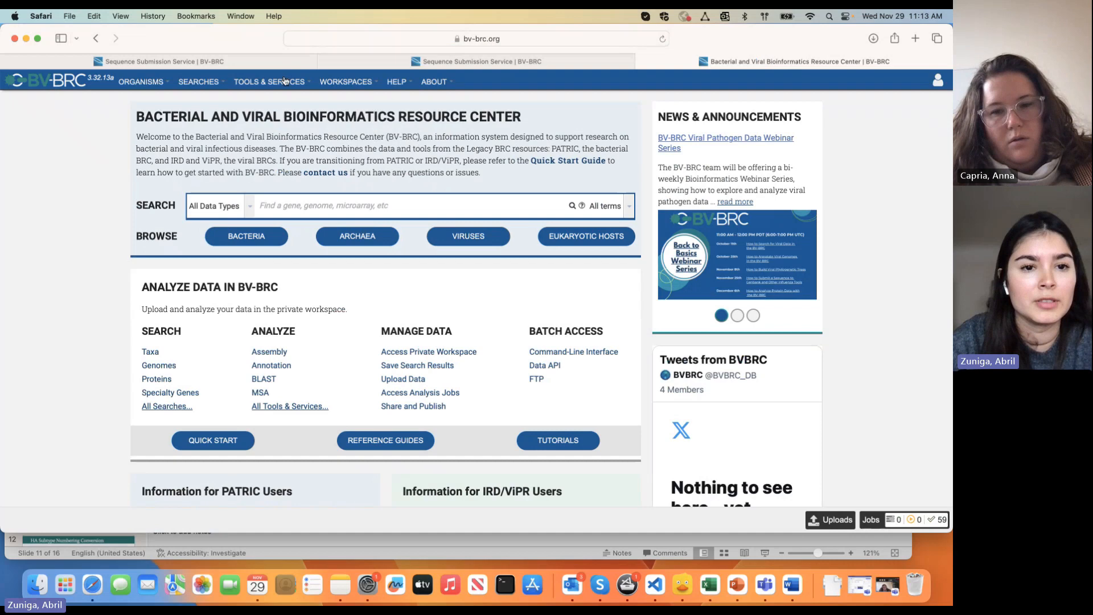
pyautogui.moveTo(285, 82)
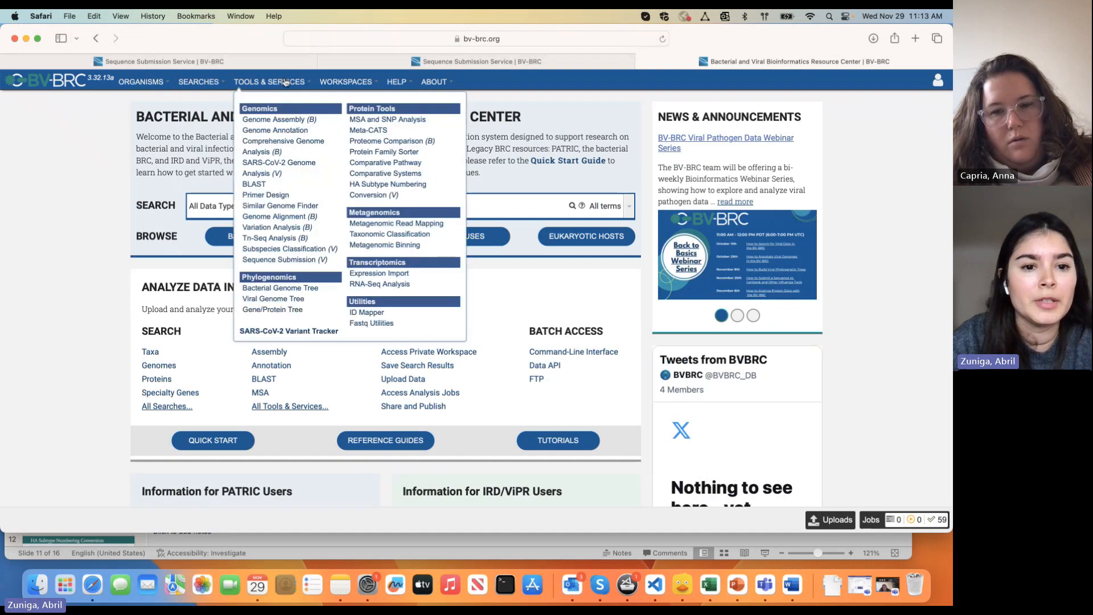
pyautogui.click(295, 261)
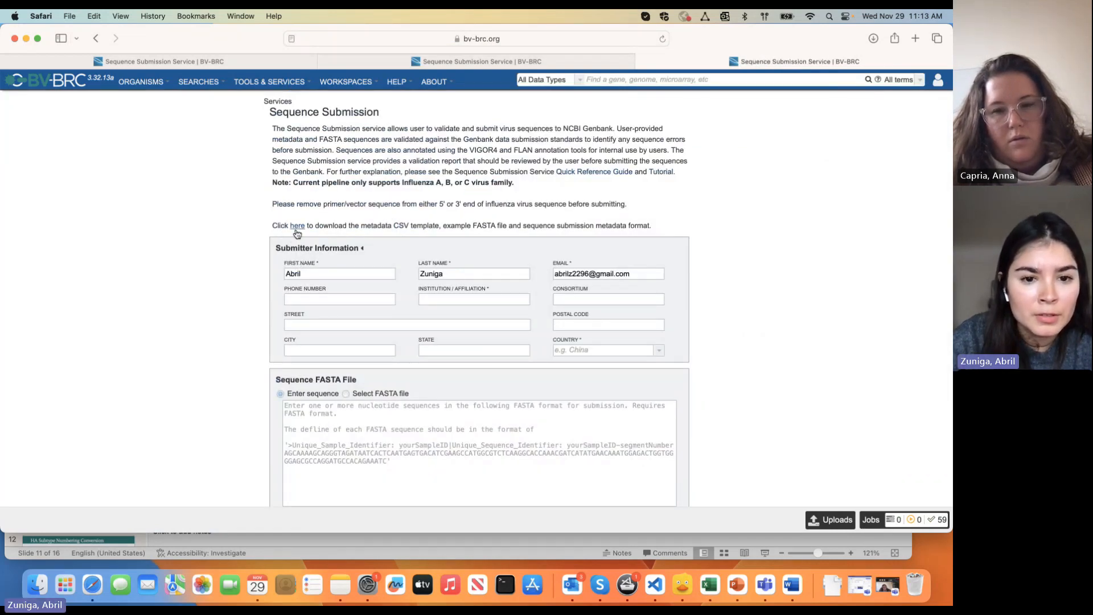
pyautogui.moveTo(367, 228); pyautogui.dragTo(427, 228)
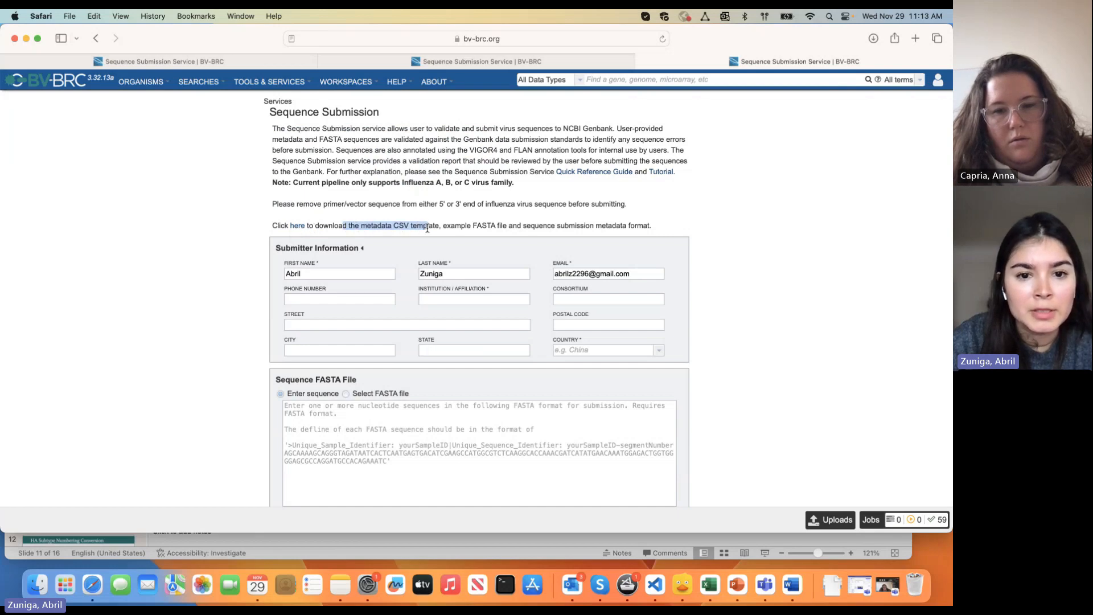
pyautogui.click(297, 226)
pyautogui.click(188, 179)
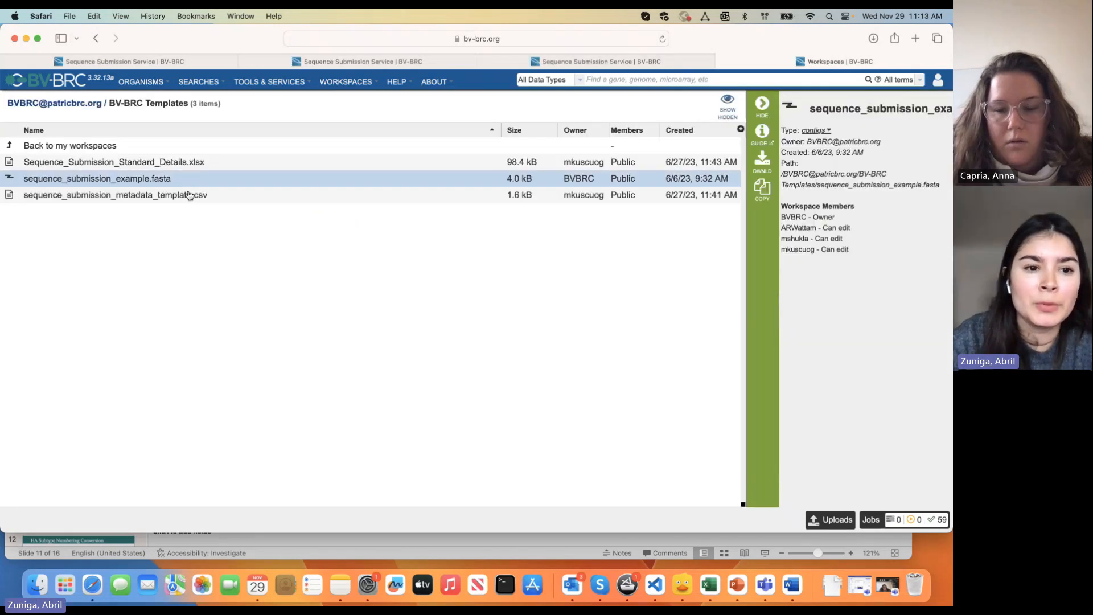
pyautogui.click(191, 195)
pyautogui.click(171, 178)
pyautogui.click(190, 195)
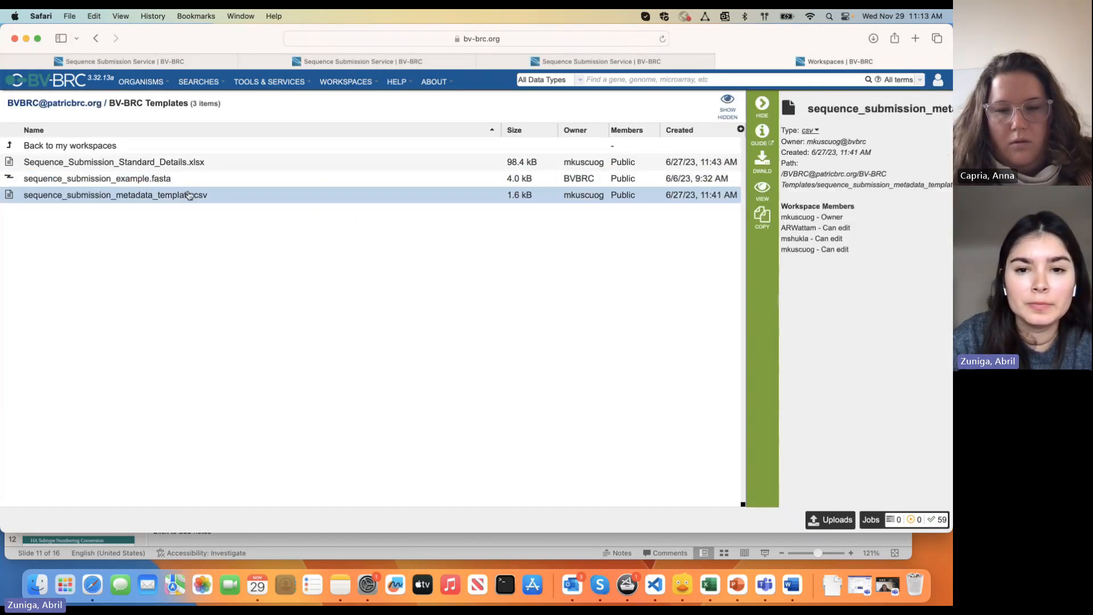
# Reopen a fresh Sequence Submission form from Tools & Services
pyautogui.click(288, 83)
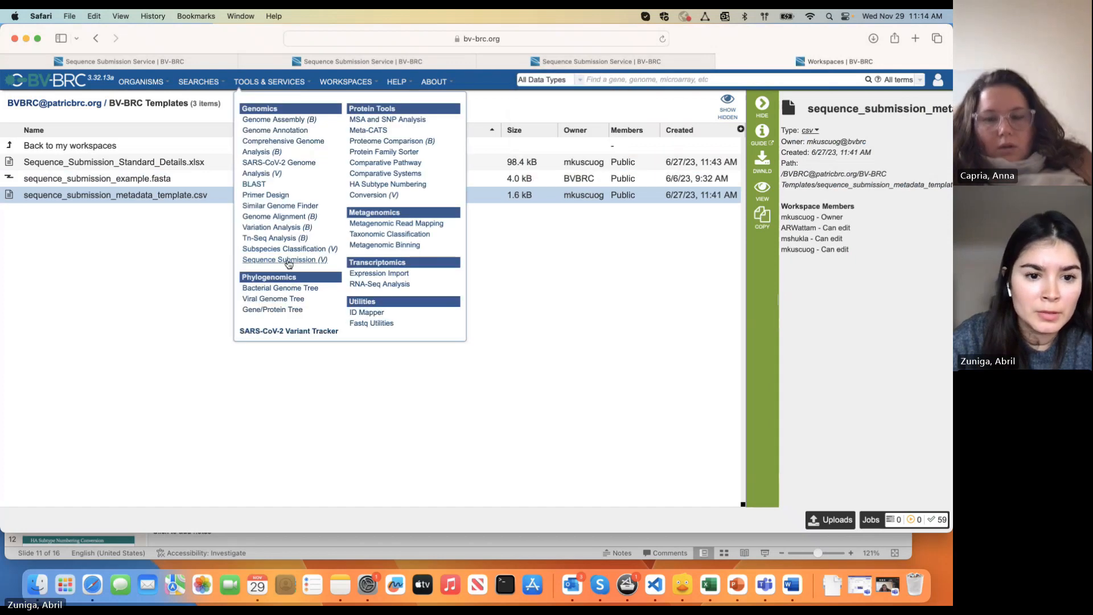
pyautogui.click(288, 261)
pyautogui.scroll(-3, 288, 260)
pyautogui.click(287, 260)
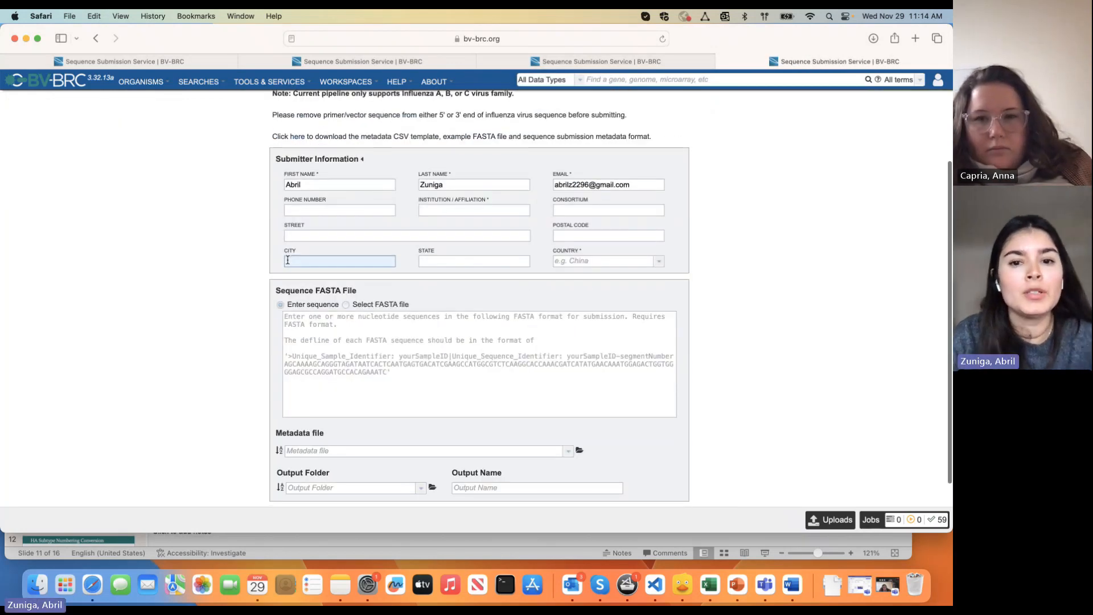
# Enter JCVI as institution/affiliation and USDa as country
pyautogui.click(471, 210)
pyautogui.write('JCVI')
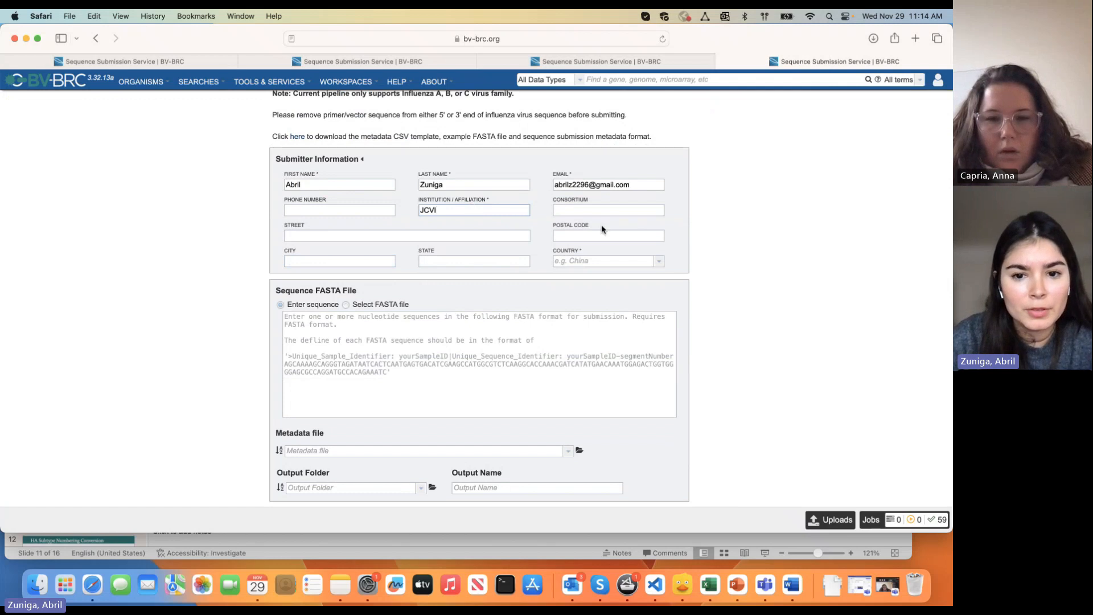
pyautogui.click(589, 260)
pyautogui.write('USDa')
pyautogui.scroll(-1, 379, 322)
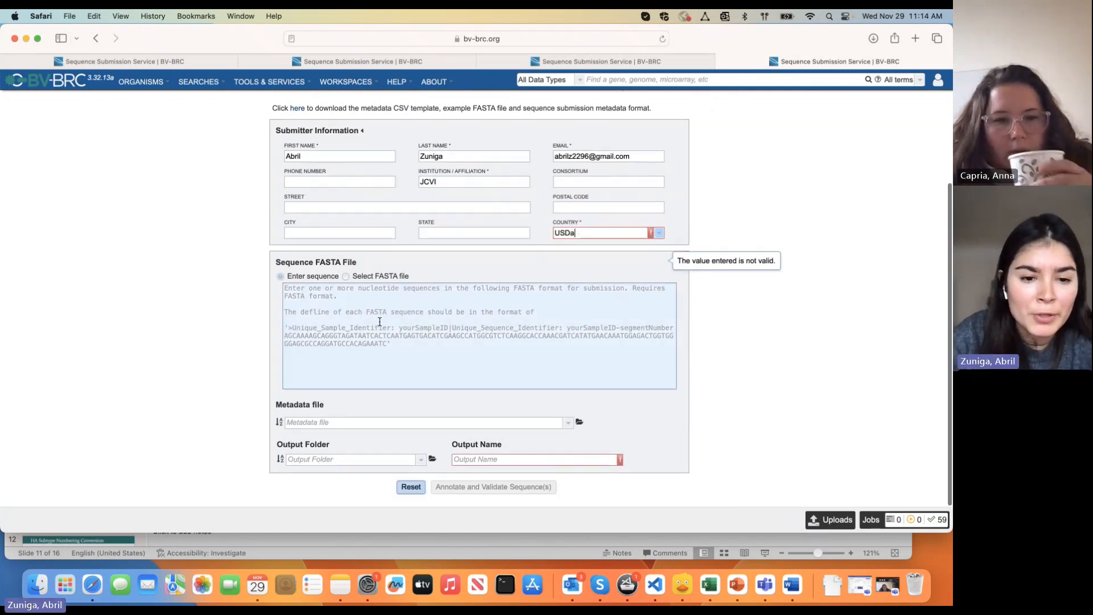
# Switch the sequence input to a FASTA file and browse the workspace for one
pyautogui.click(403, 352)
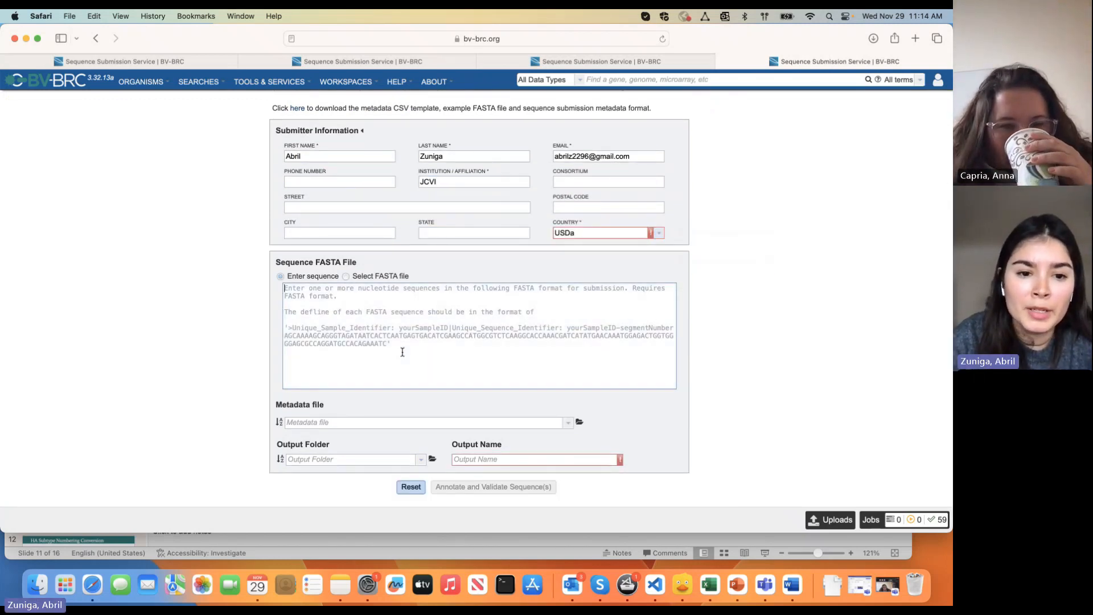
pyautogui.click(346, 276)
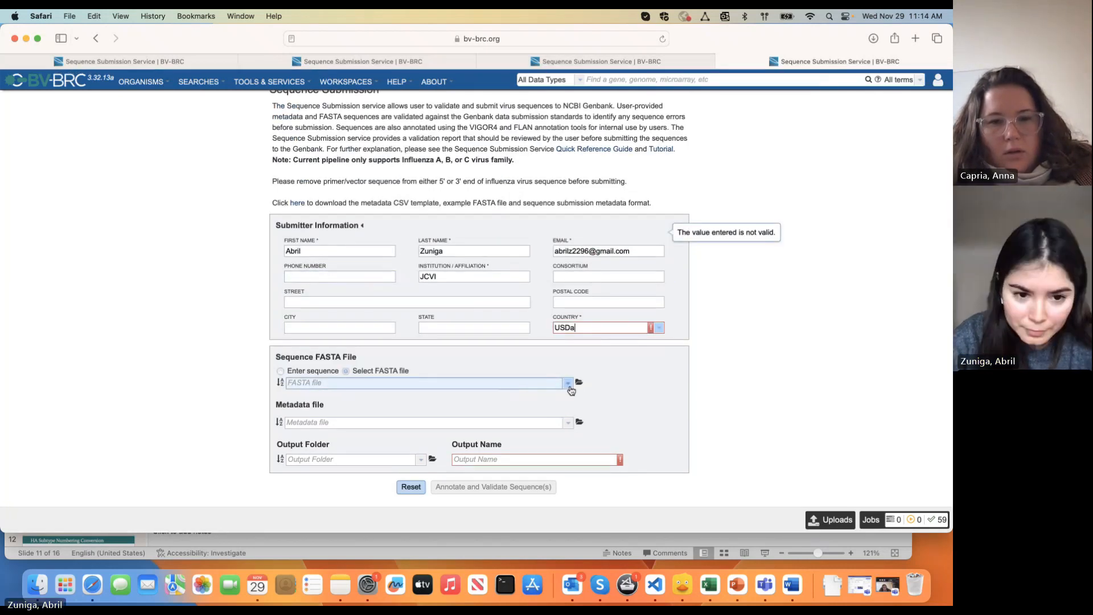
pyautogui.click(568, 384)
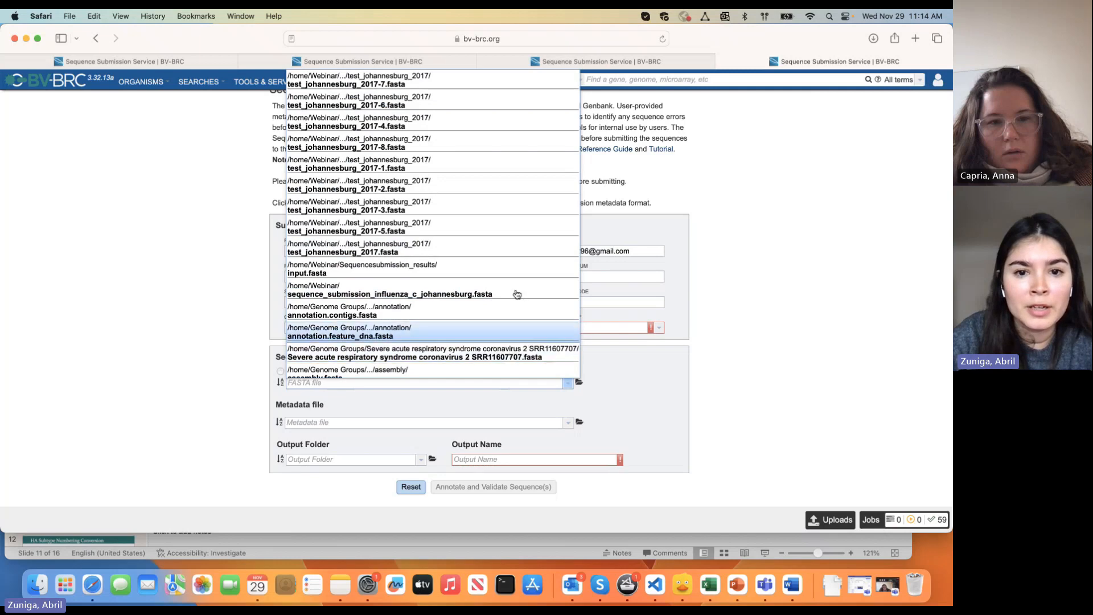
pyautogui.click(607, 370)
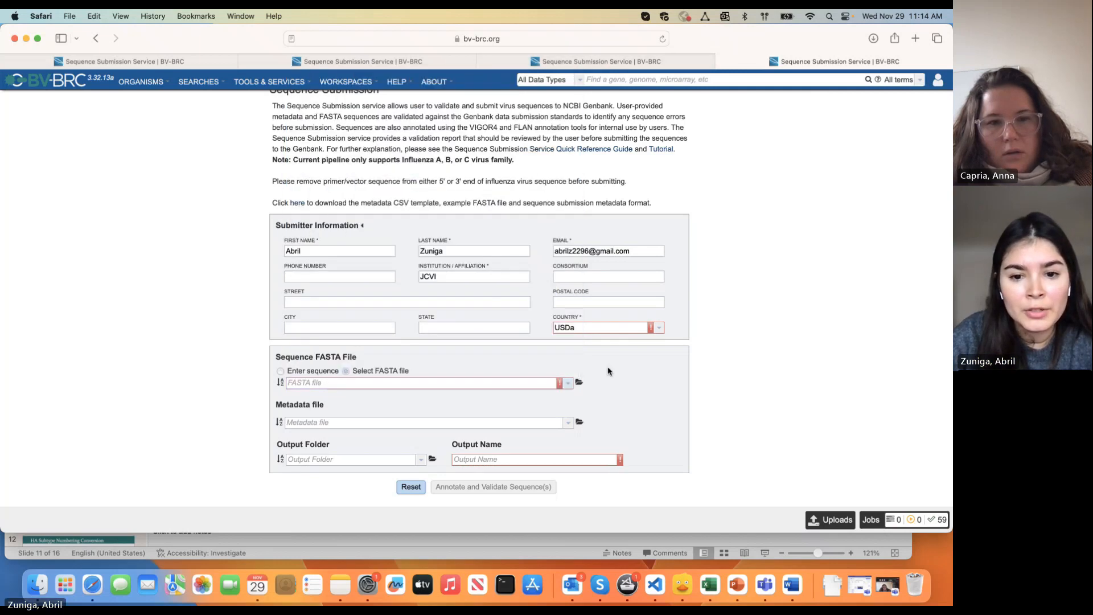
pyautogui.click(579, 382)
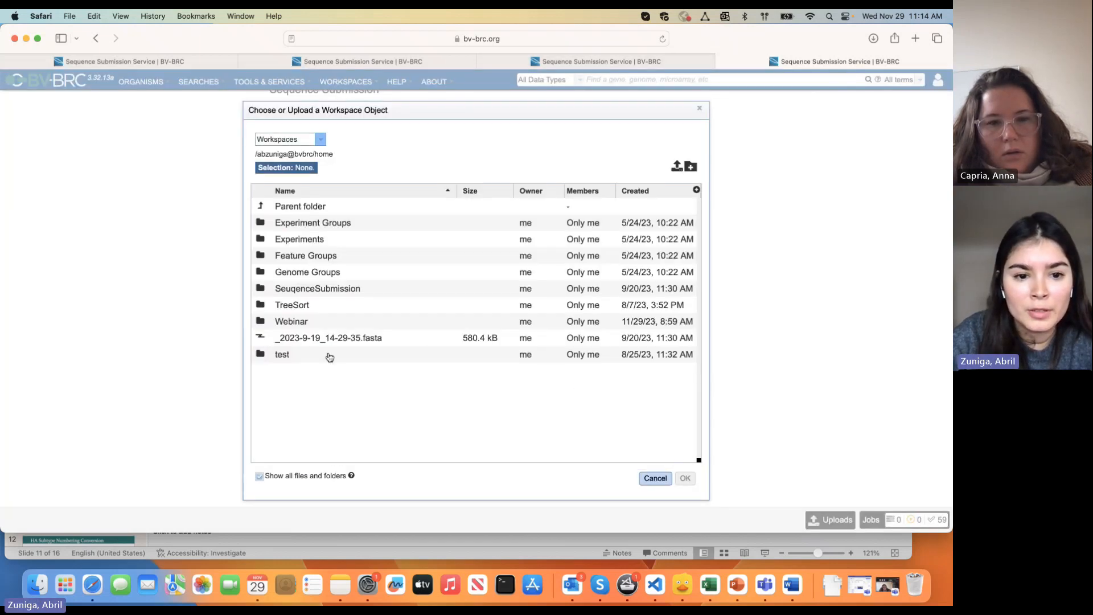
# Choose sequence_submission_influenza_c_johannesburg.fasta from the Webinar folder as the FASTA file
pyautogui.doubleClick(315, 323)
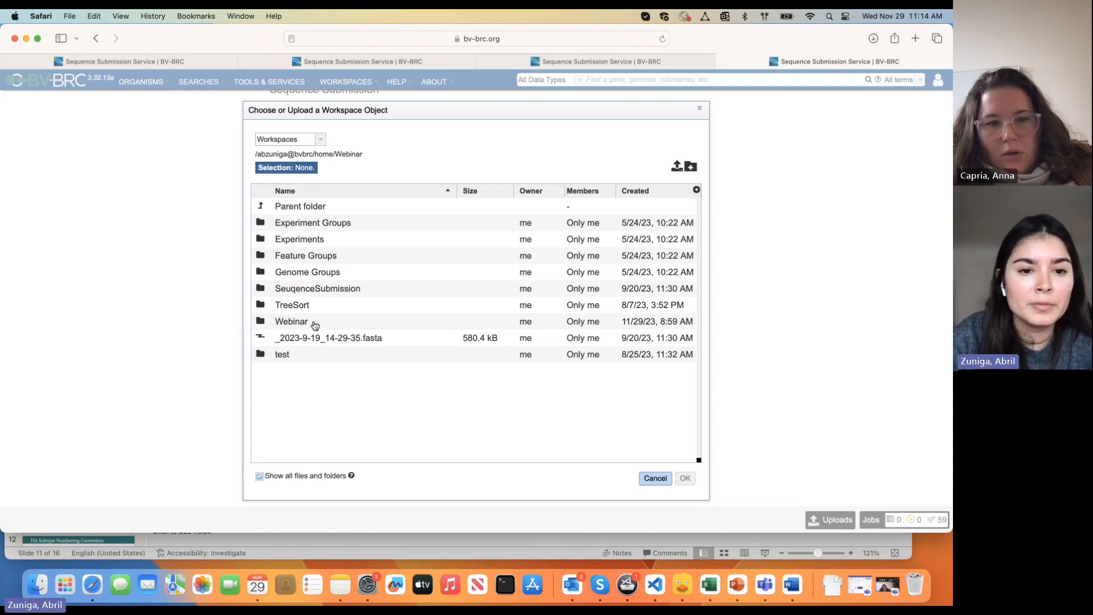
pyautogui.click(365, 240)
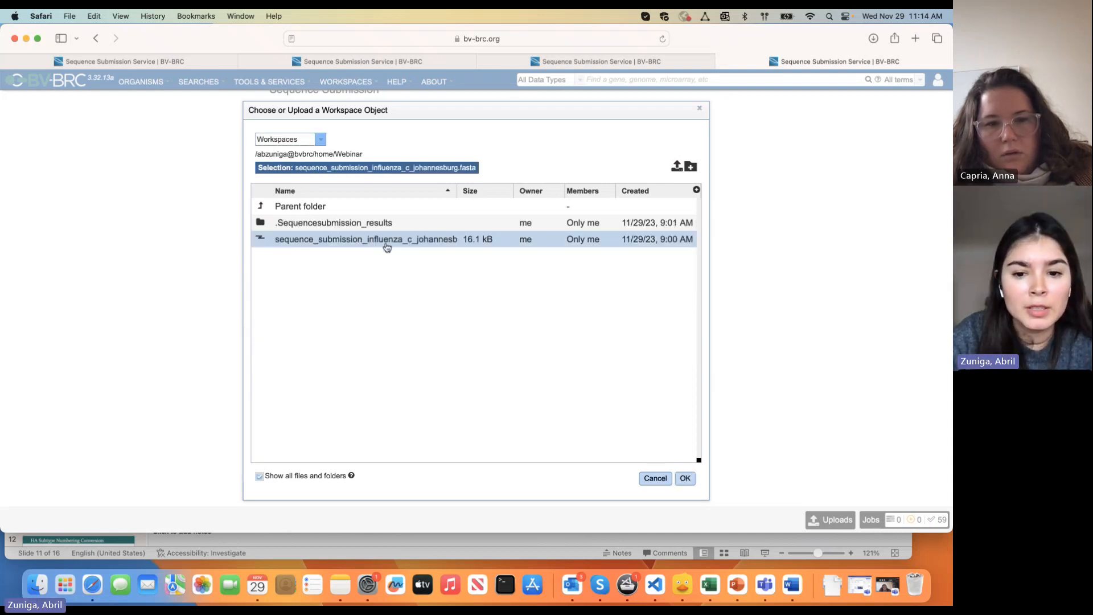
pyautogui.click(685, 480)
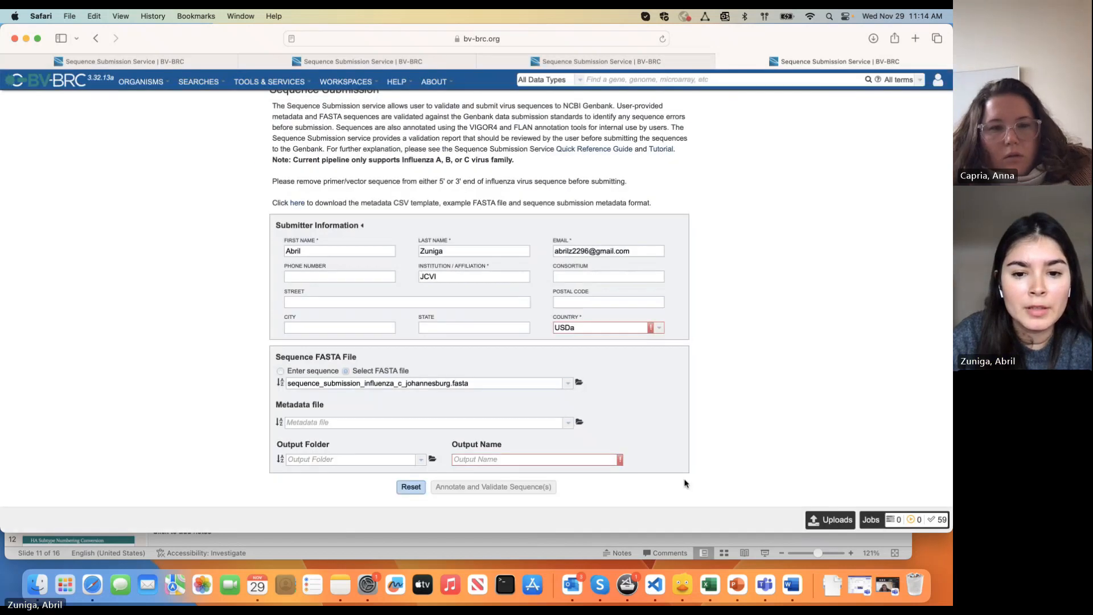
pyautogui.click(581, 383)
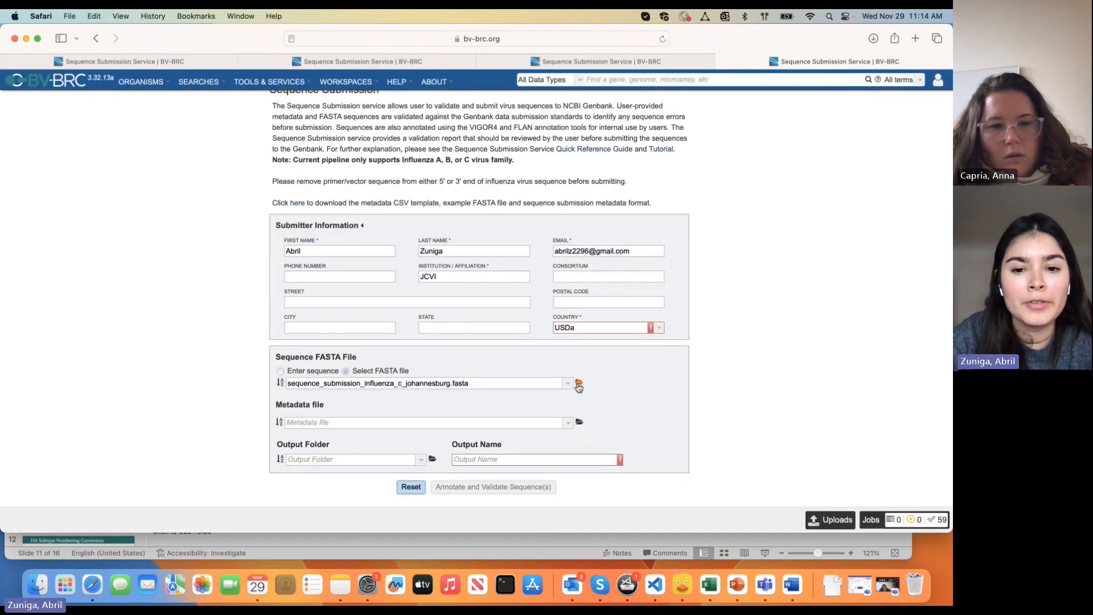
pyautogui.click(676, 168)
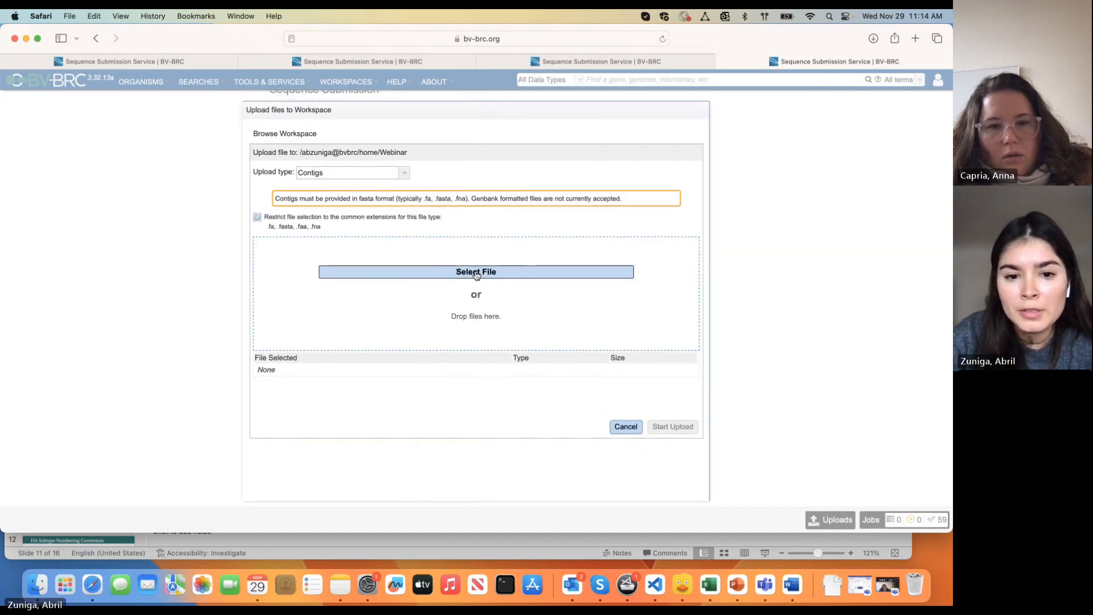
pyautogui.click(477, 273)
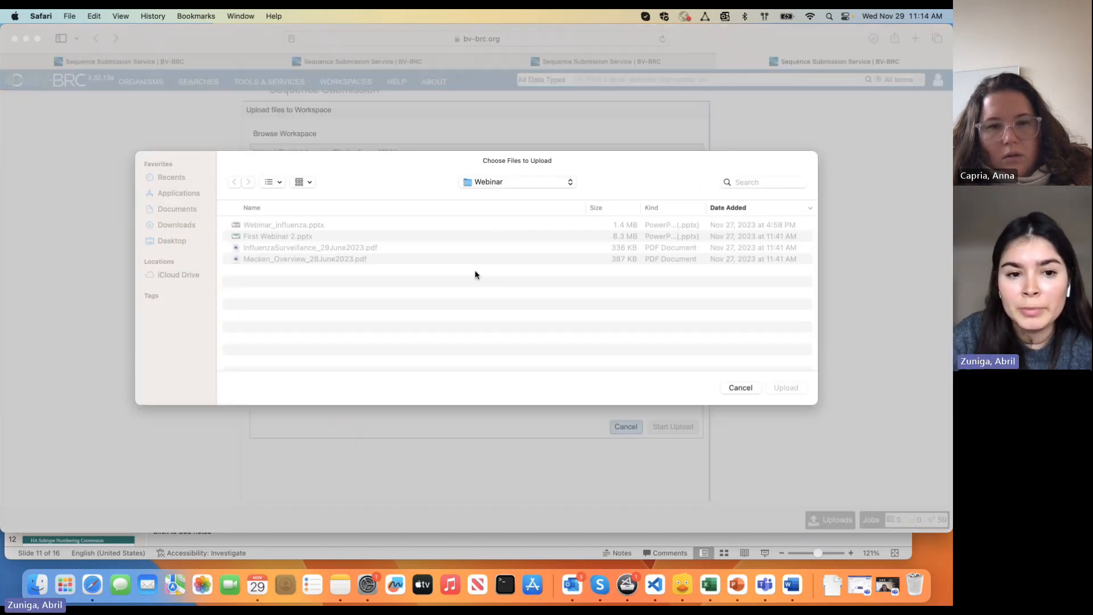
pyautogui.click(740, 387)
pyautogui.click(626, 426)
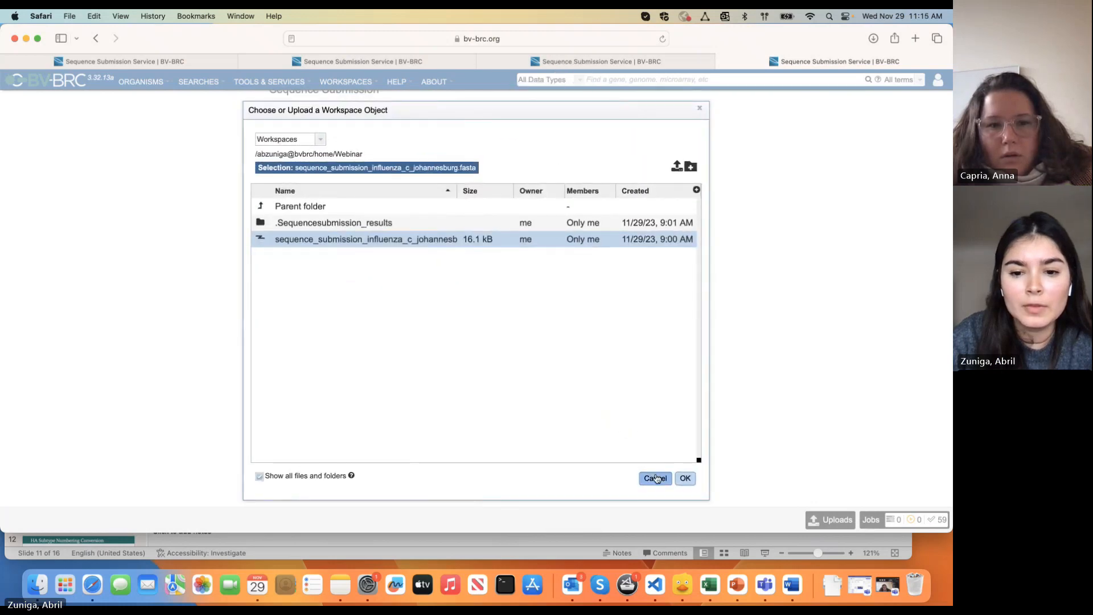
pyautogui.click(654, 478)
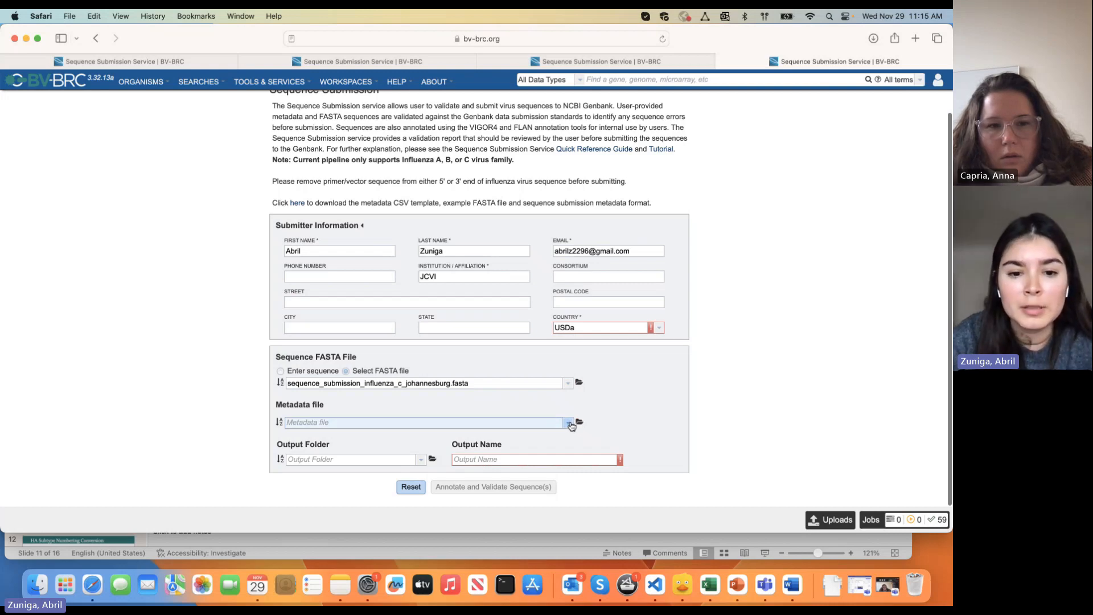
# Set sequence_submission_influenza_c_metadata_johannesburg.csv from Webinar as the metadata file
pyautogui.click(579, 423)
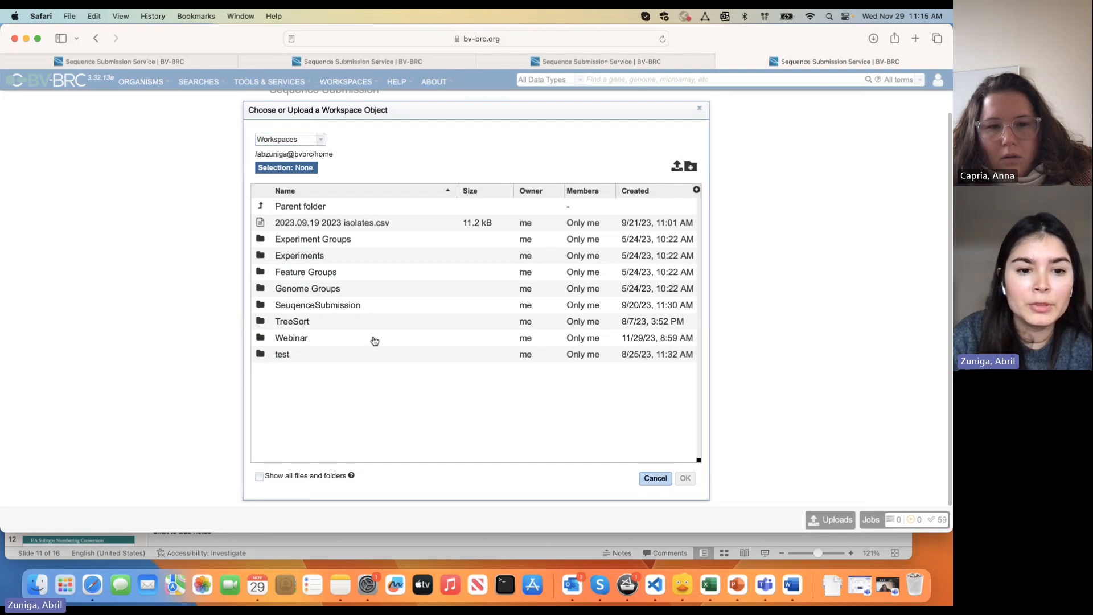
pyautogui.doubleClick(337, 337)
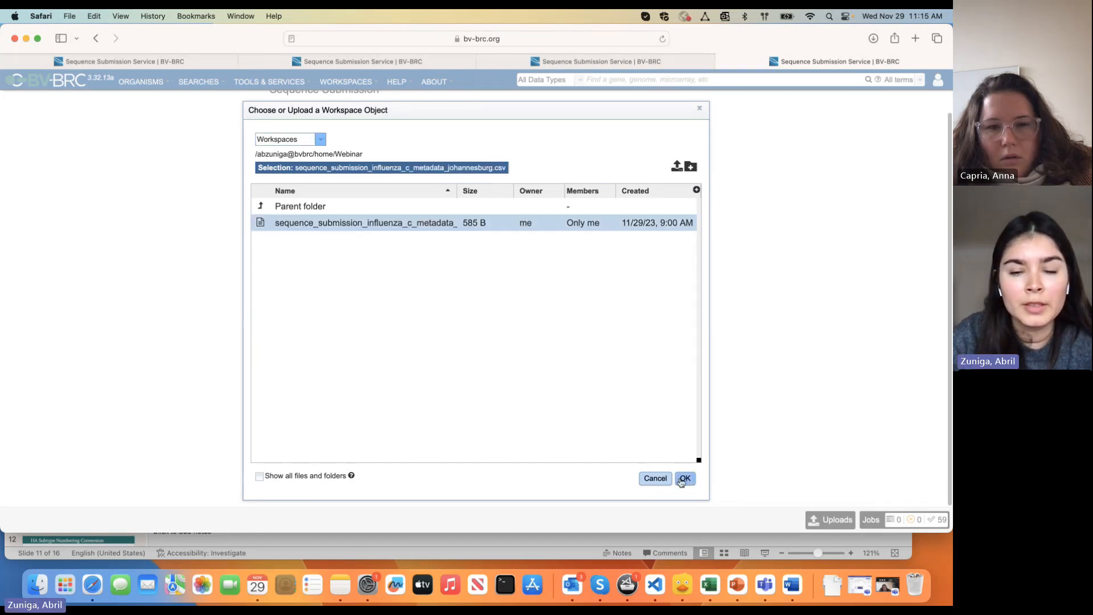
pyautogui.click(684, 478)
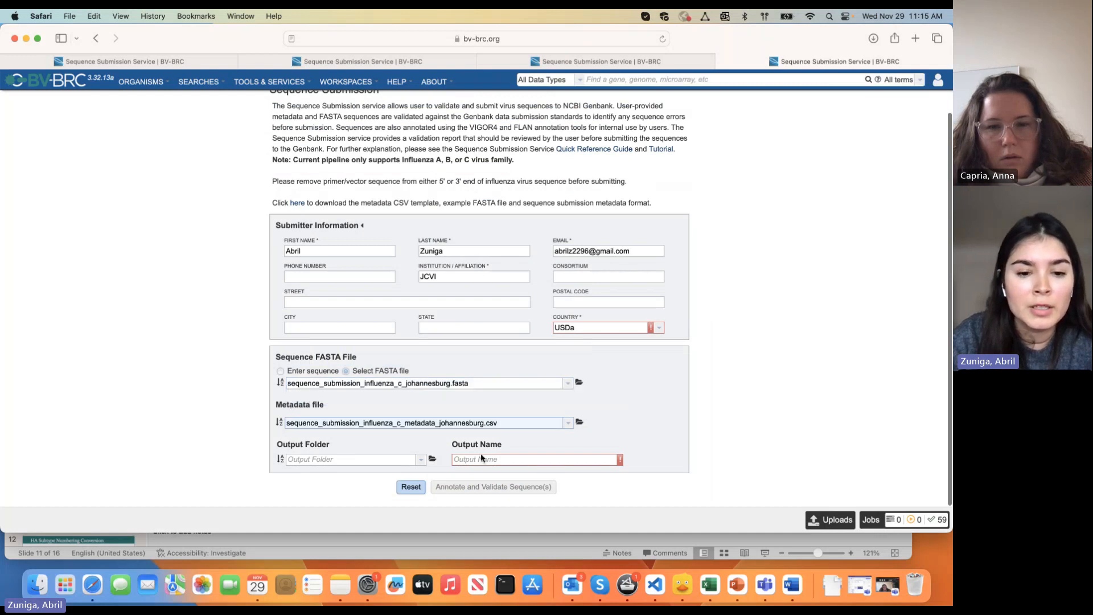
pyautogui.click(420, 460)
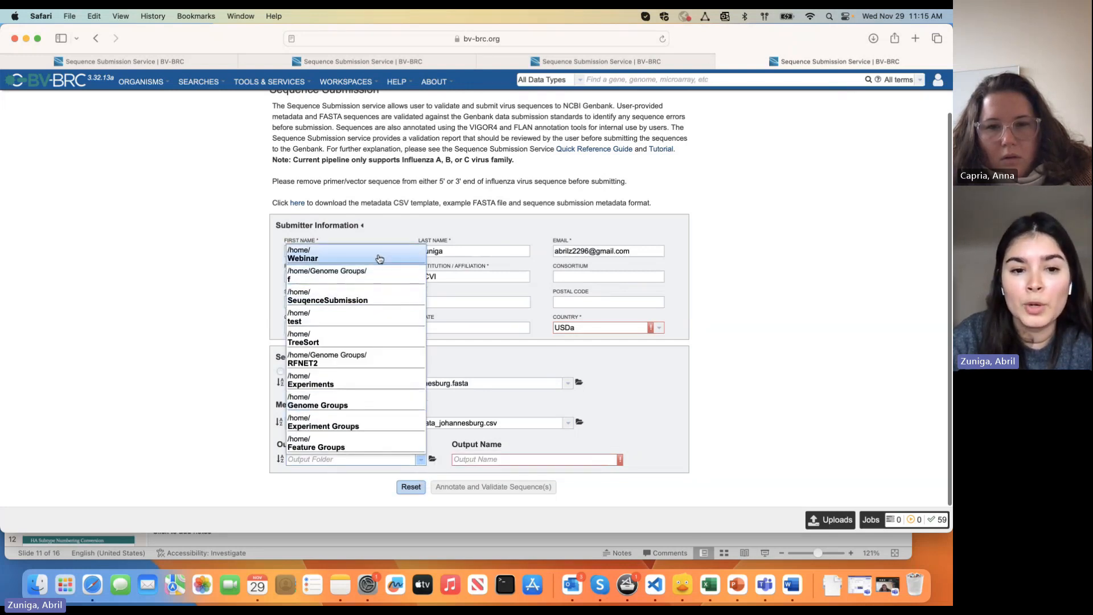
# Set output folder Webinar and output name Results_web, then submit for annotation and validation
pyautogui.click(378, 254)
pyautogui.click(432, 458)
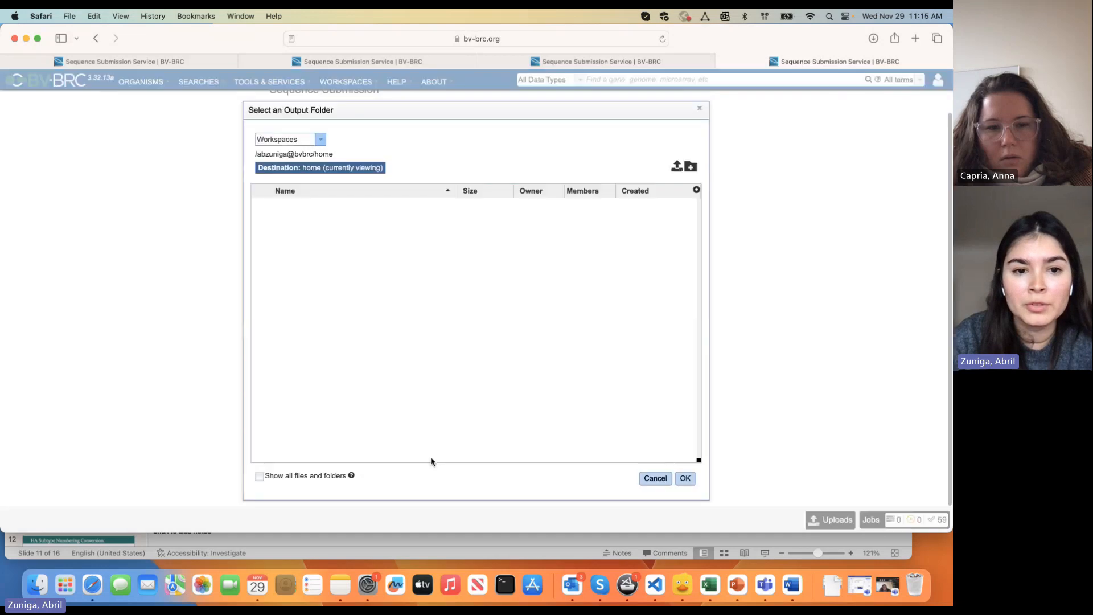
pyautogui.click(337, 320)
pyautogui.click(684, 479)
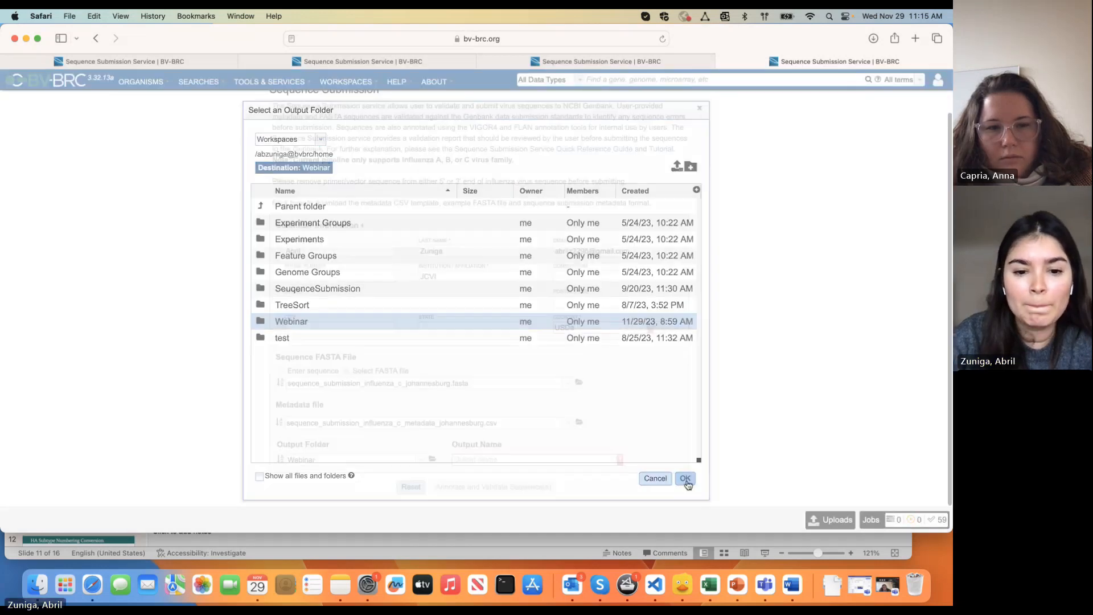
pyautogui.click(579, 460)
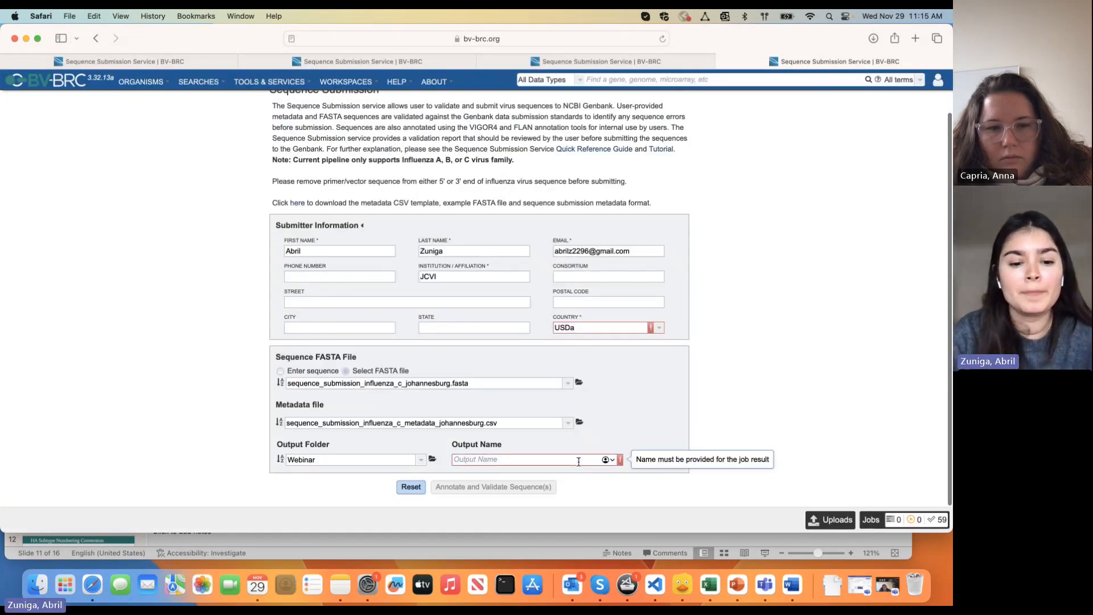
pyautogui.write('Results_web')
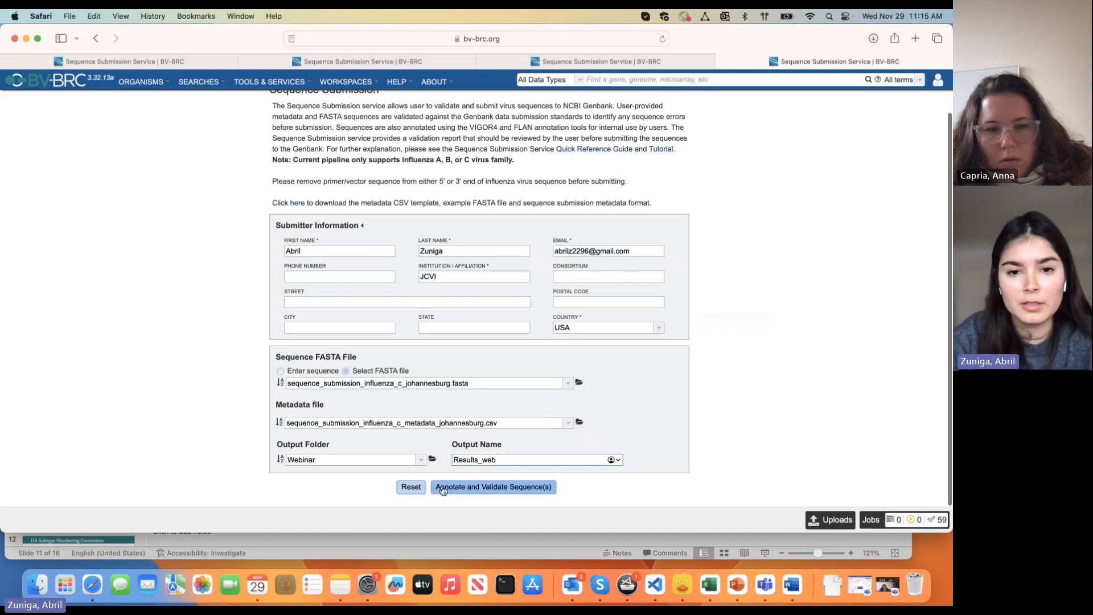
pyautogui.click(443, 488)
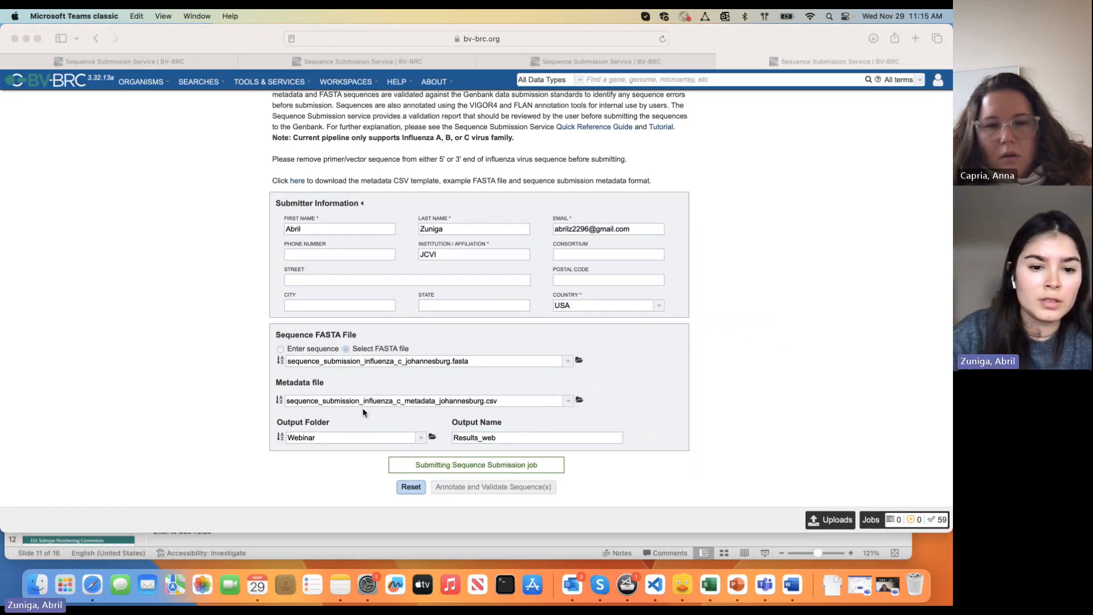
# Check the Results_web job in Job Status and open earlier SequenceSubmission job 12273758's results
pyautogui.click(936, 523)
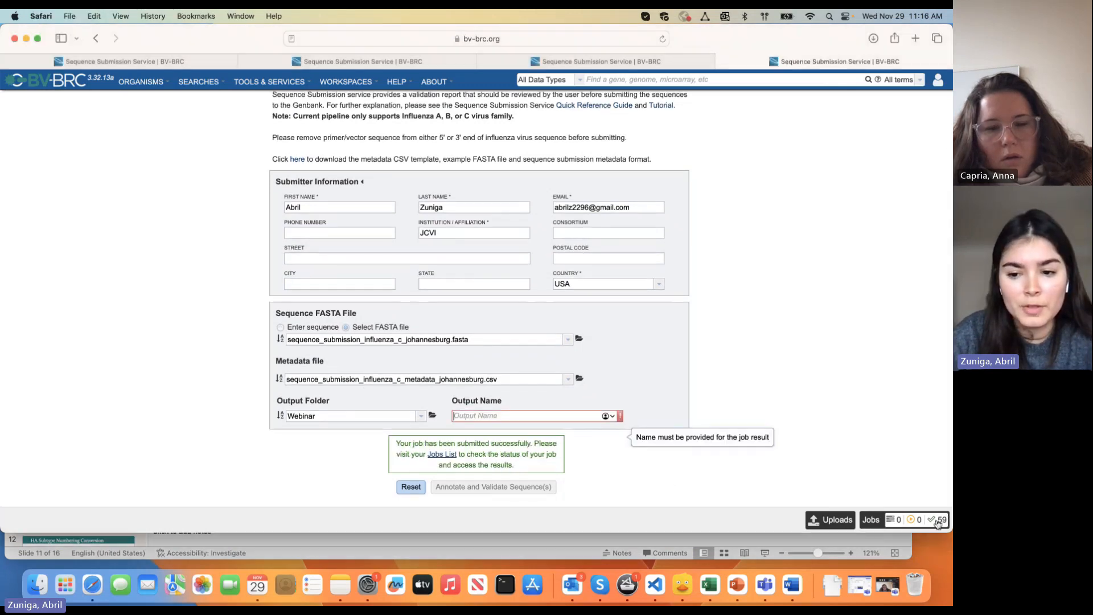
pyautogui.click(936, 522)
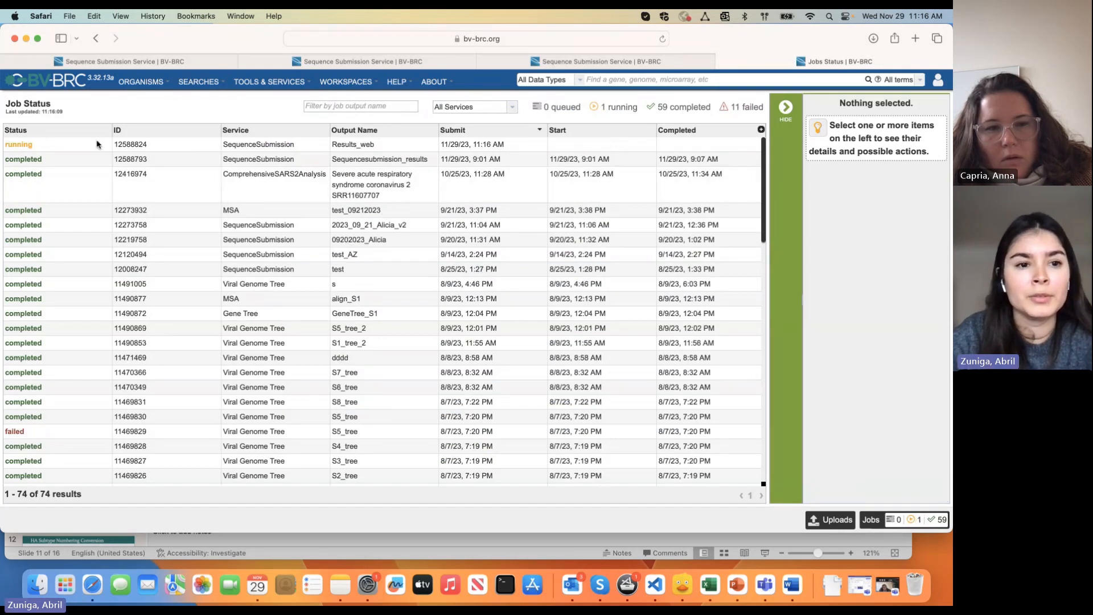
pyautogui.click(85, 148)
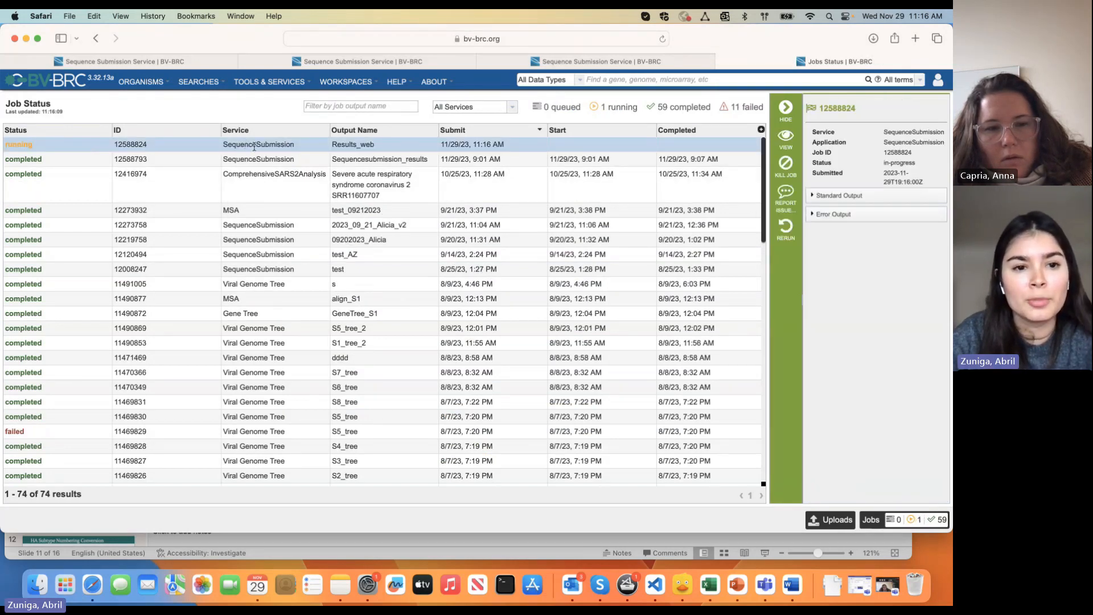
pyautogui.click(292, 182)
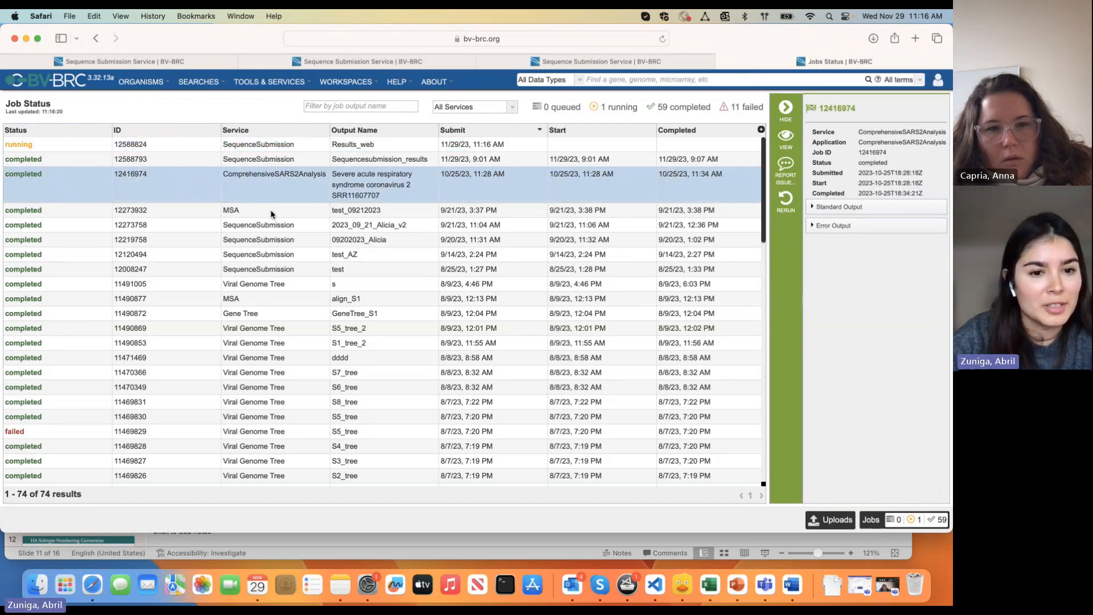
pyautogui.click(271, 225)
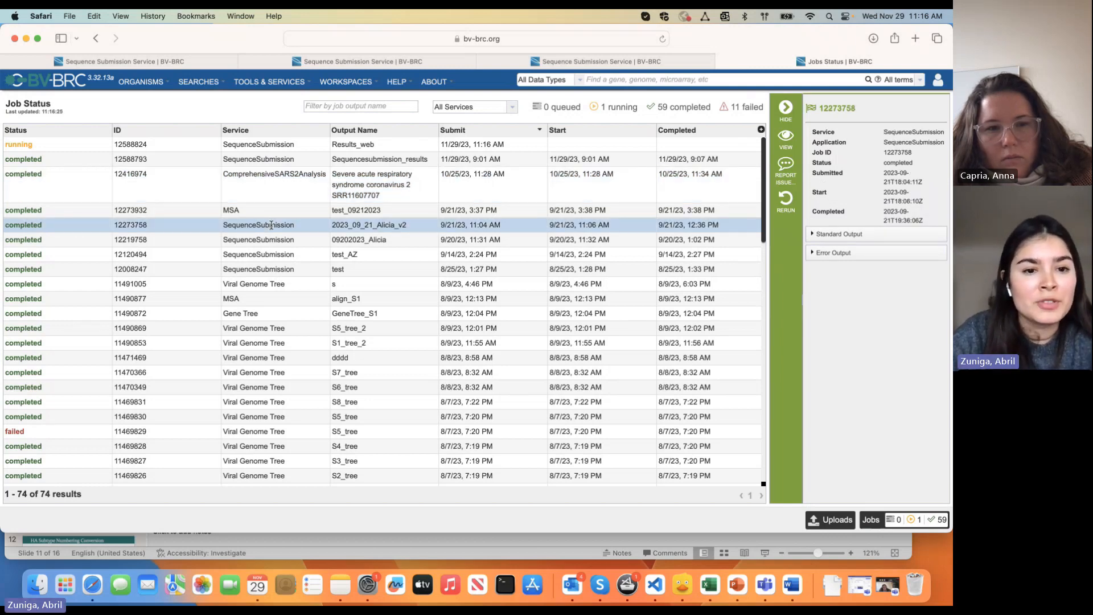
pyautogui.doubleClick(270, 225)
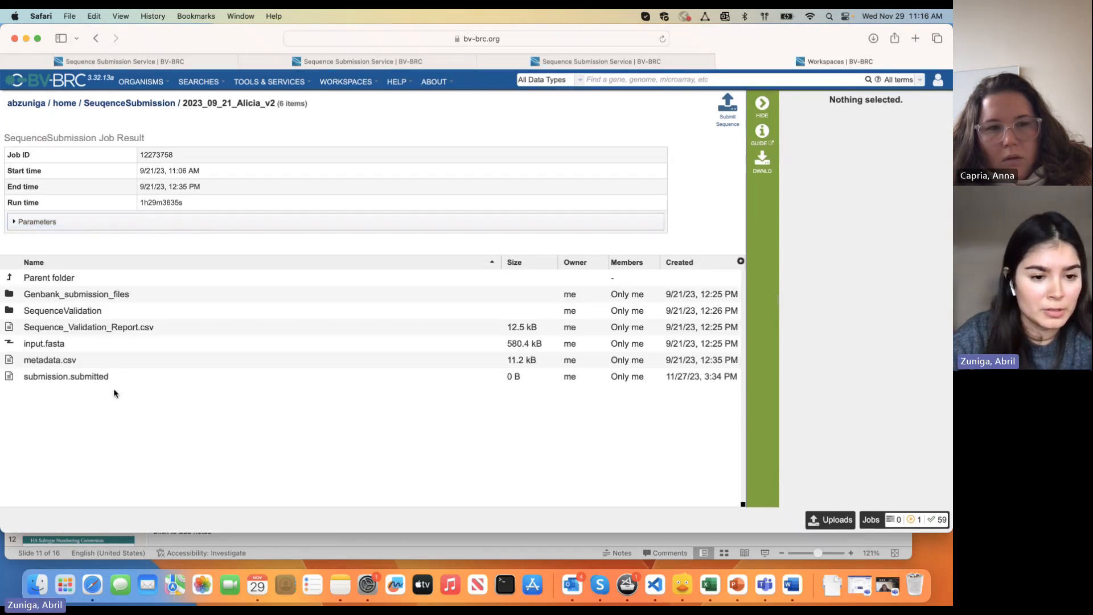
# Inspect the metadata.csv, input.fasta and Sequence_Validation_Report.csv result files
pyautogui.click(114, 392)
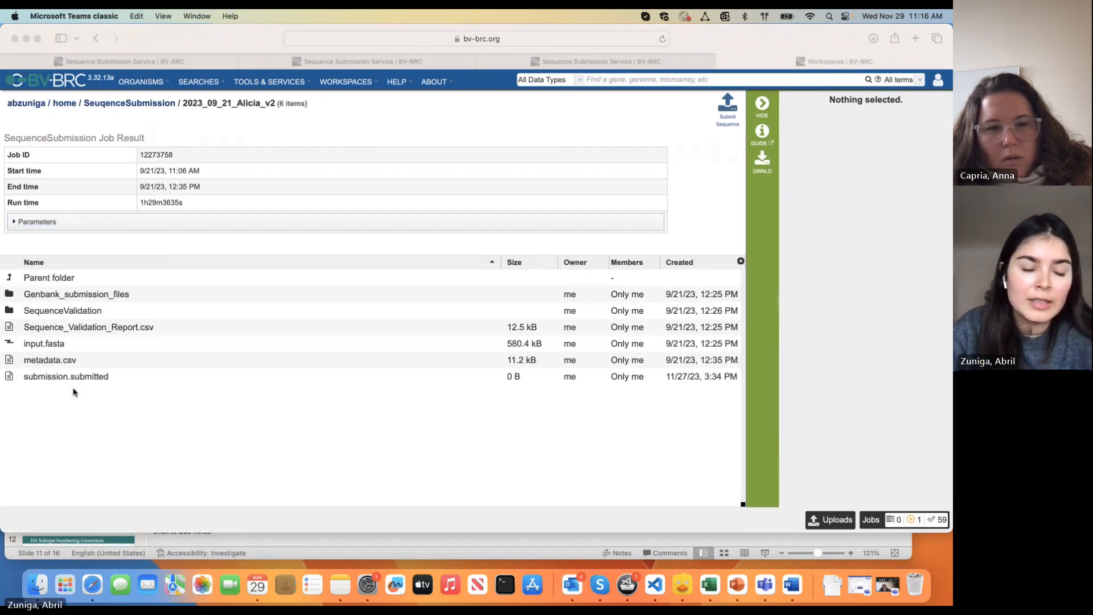
pyautogui.click(57, 362)
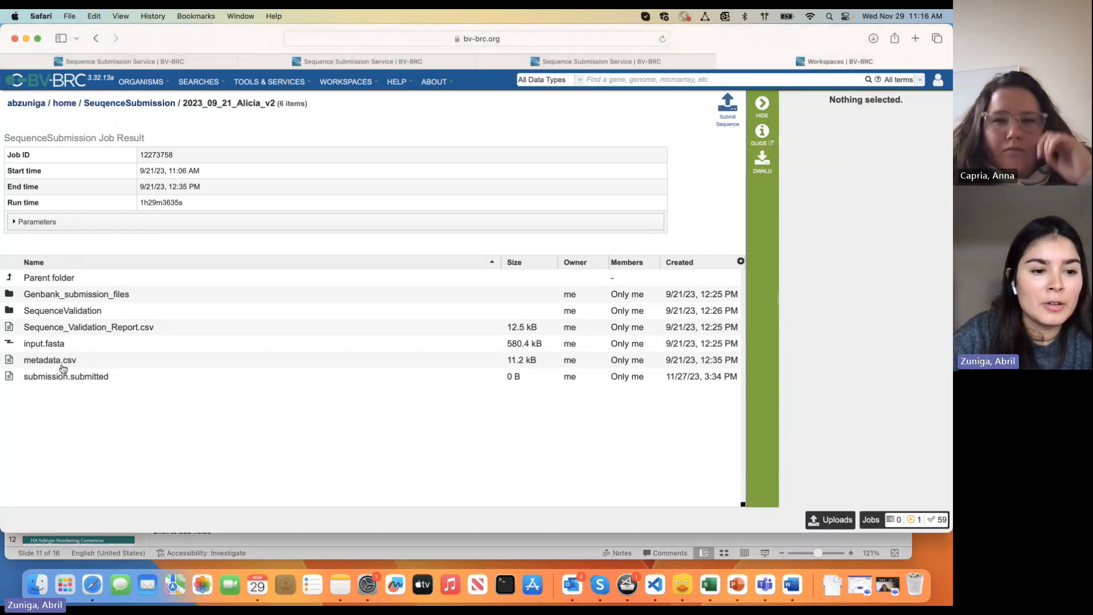
pyautogui.click(40, 349)
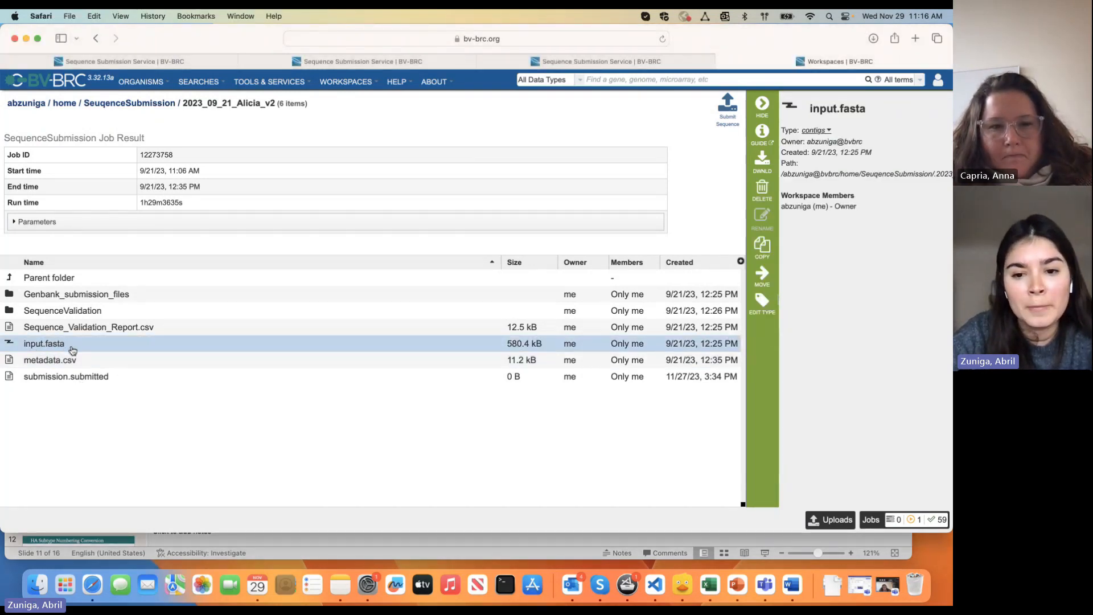
pyautogui.click(82, 365)
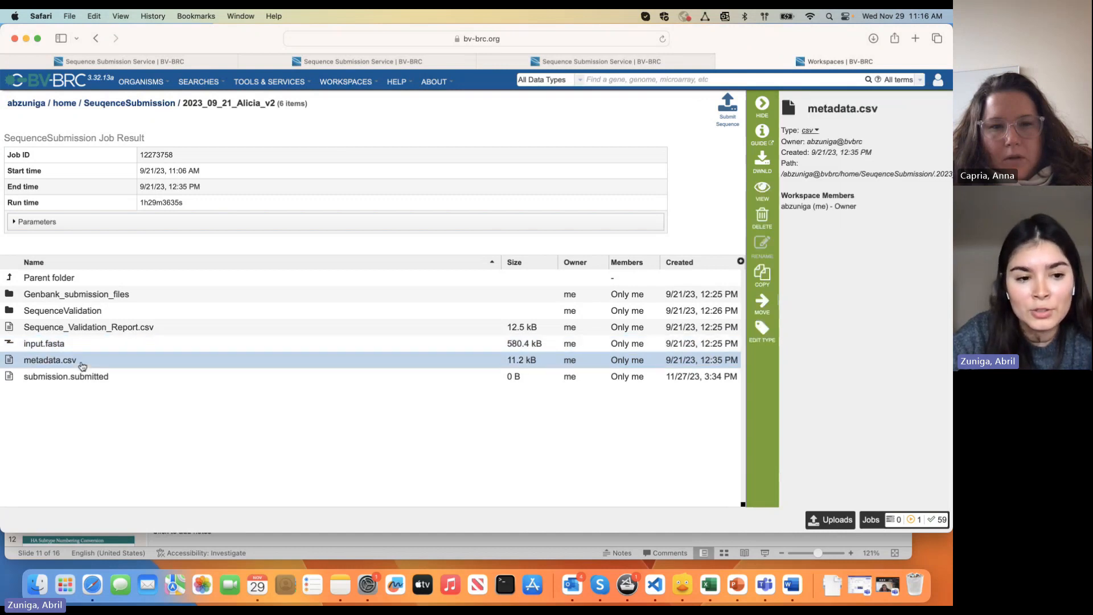
pyautogui.click(108, 331)
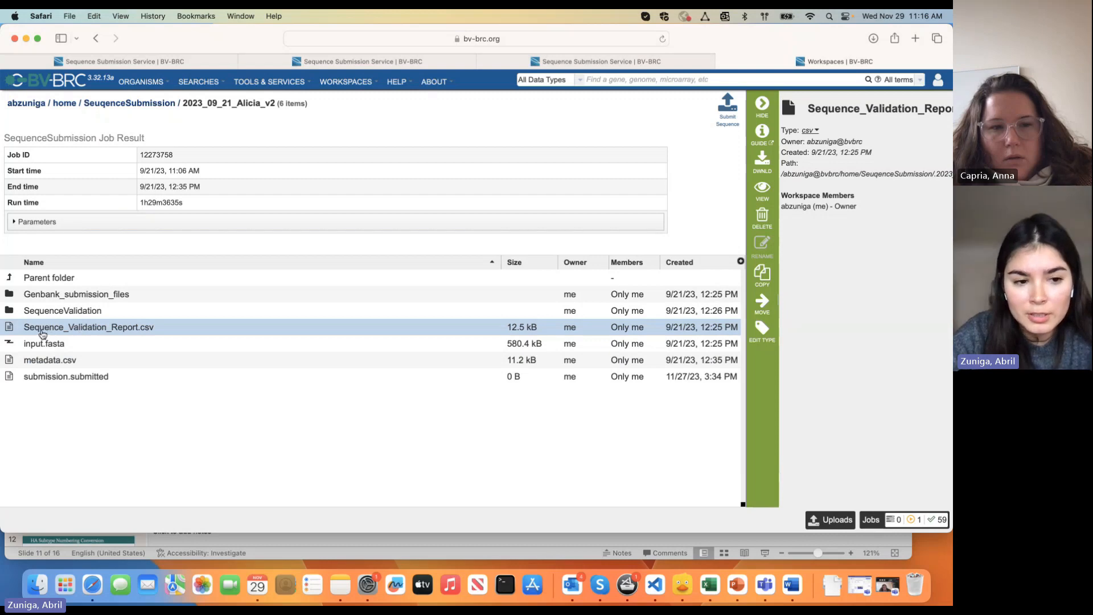
# Open Sequence_Validation_Report.csv, check the PA-X stop-codon error row, and scroll the 324 results
pyautogui.doubleClick(138, 329)
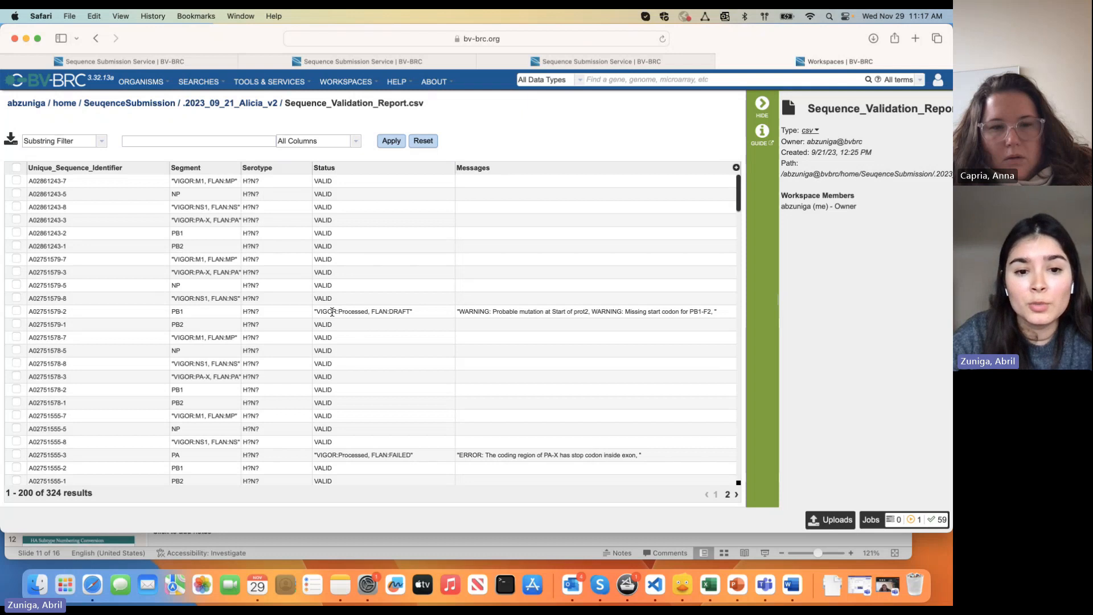
pyautogui.scroll(-4, 475, 311)
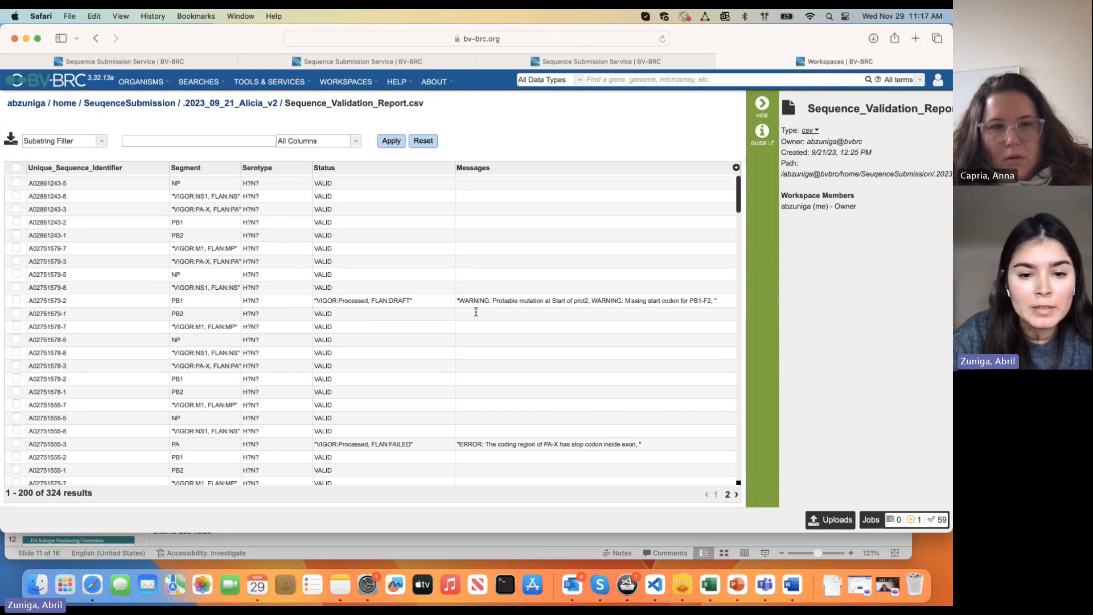
pyautogui.click(552, 346)
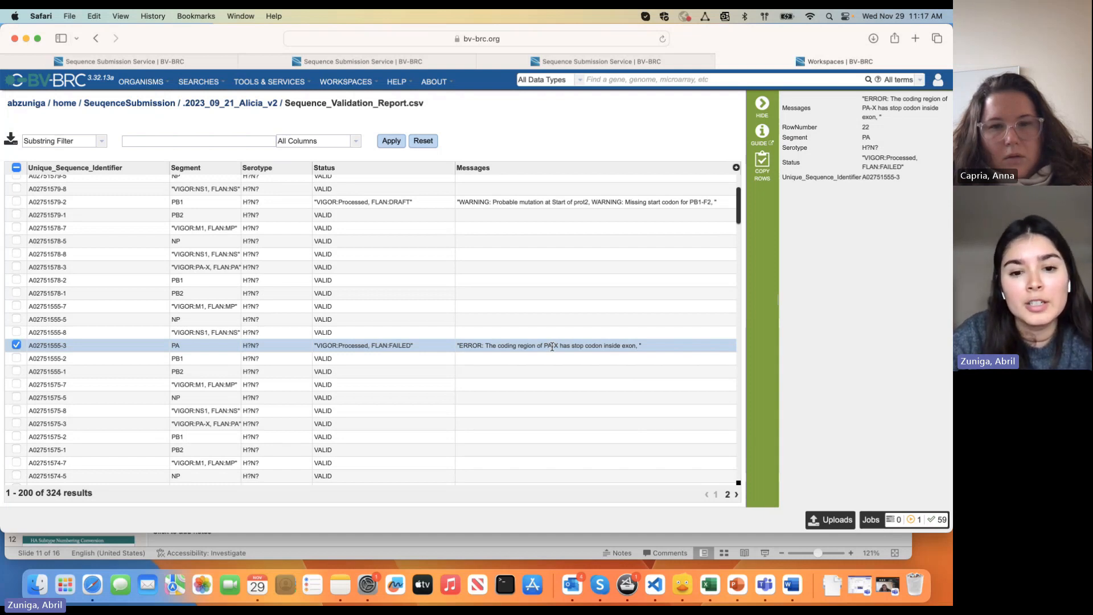
pyautogui.scroll(-5, 551, 347)
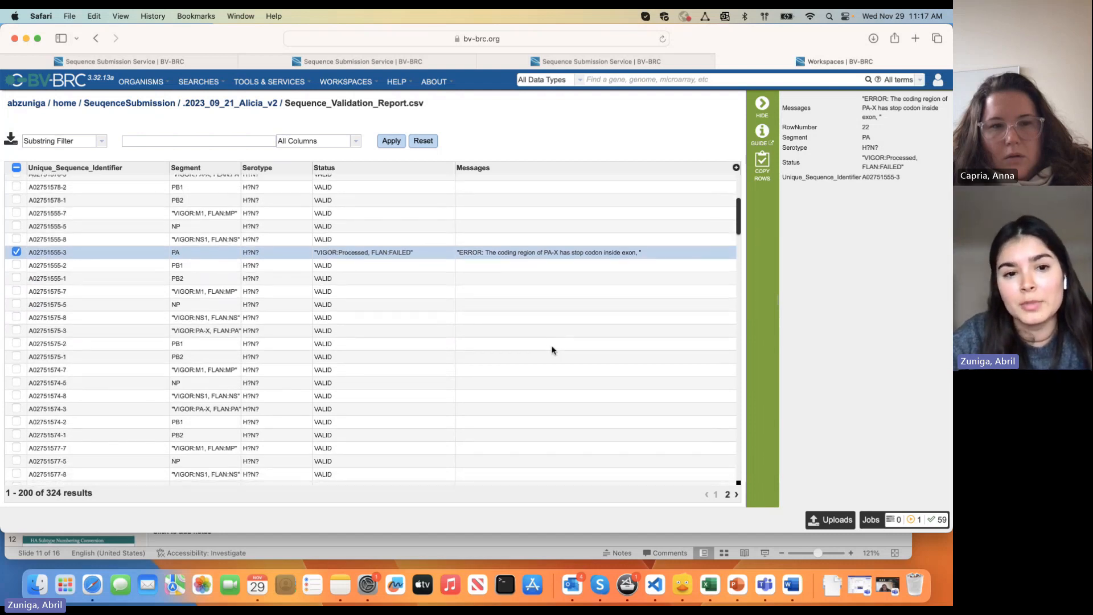
pyautogui.scroll(-3, 551, 350)
pyautogui.scroll(-4, 551, 350)
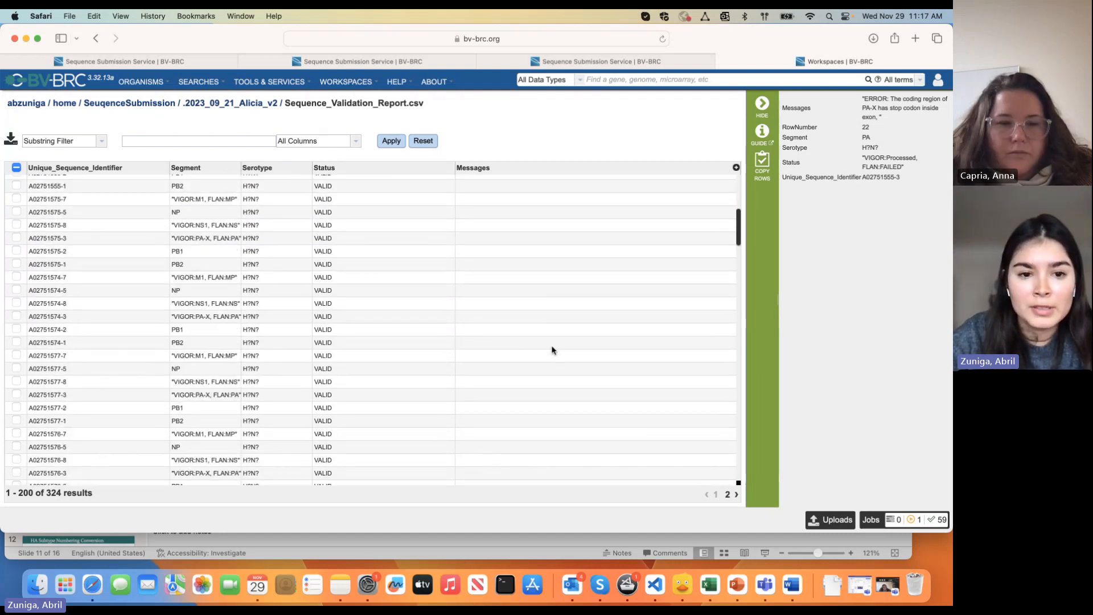
pyautogui.scroll(-4, 425, 371)
pyautogui.scroll(-1, 424, 372)
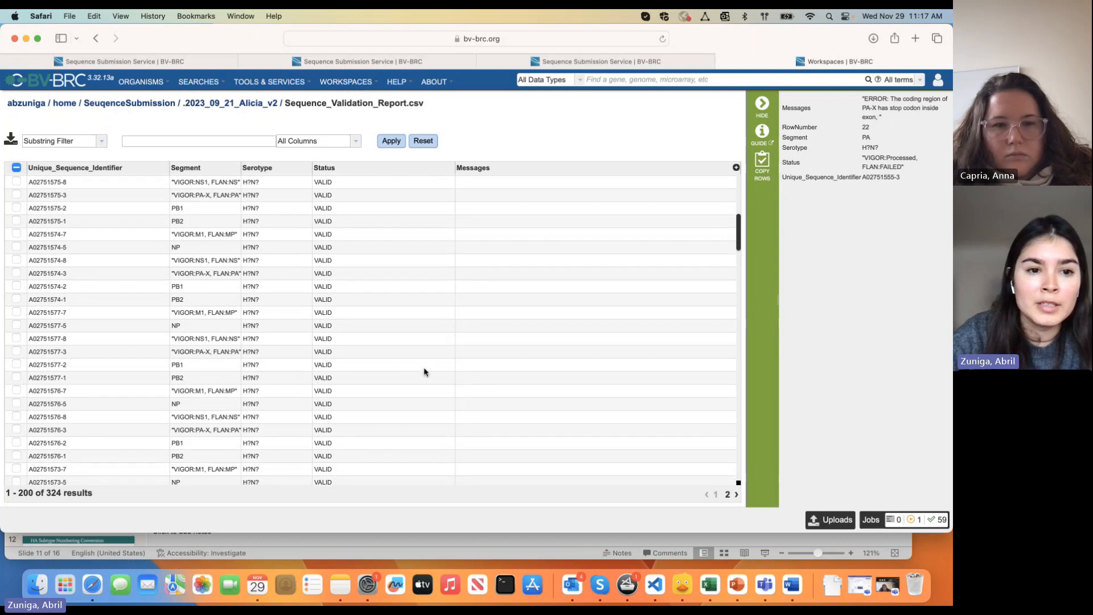
pyautogui.scroll(-1, 216, 332)
pyautogui.scroll(-6, 216, 333)
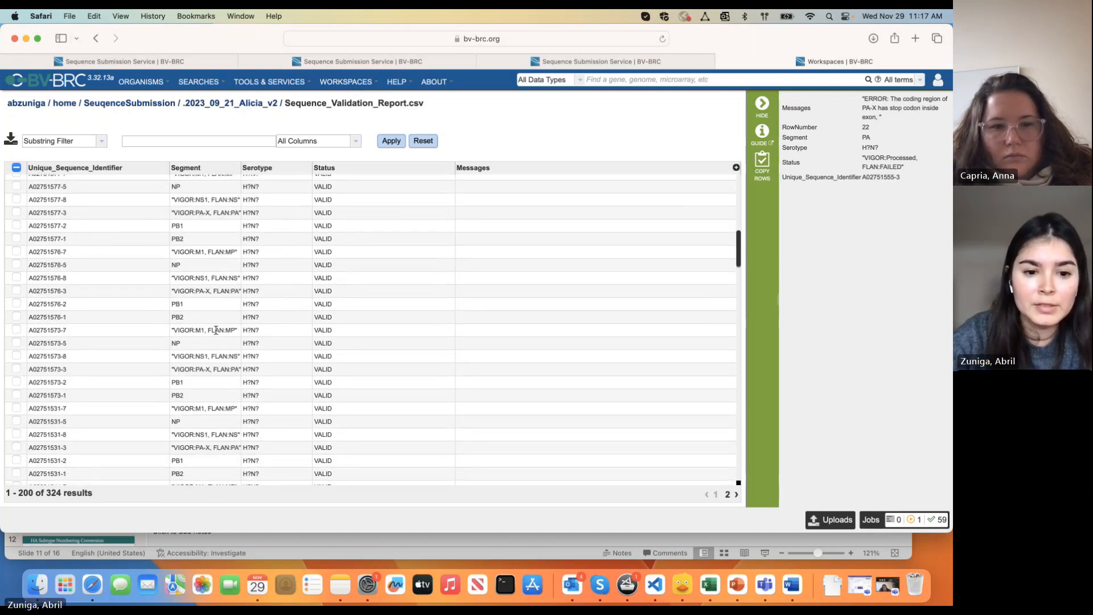
pyautogui.scroll(-8, 217, 332)
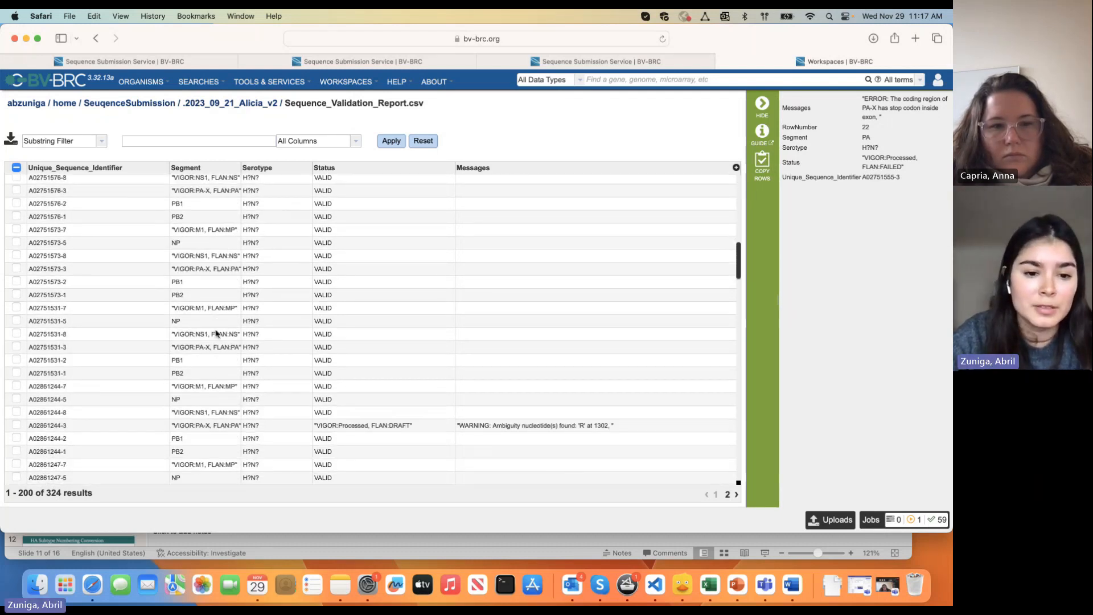
pyautogui.scroll(20, 216, 334)
pyautogui.scroll(-10, 217, 334)
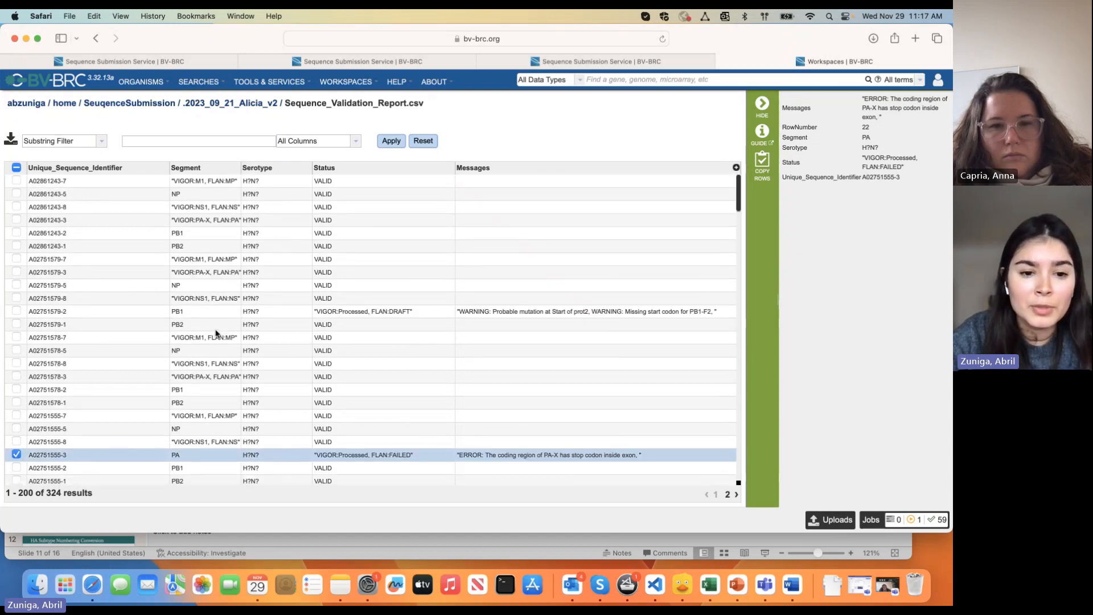
pyautogui.scroll(-10, 216, 333)
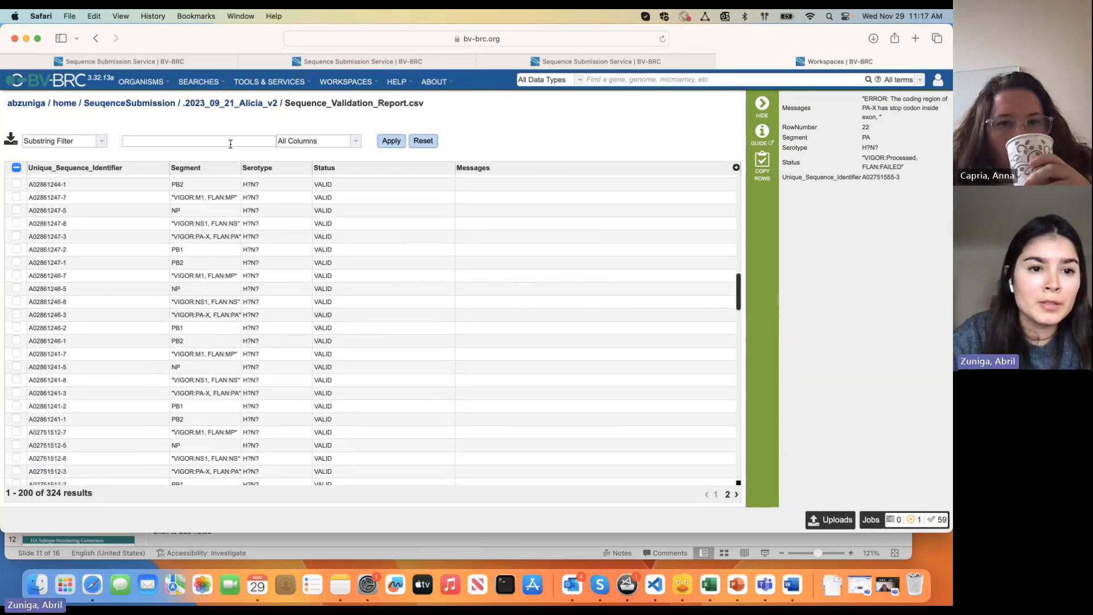
# Go back to the SeuqenceSubmission folder, open the 2023_09_21_Alicia_v2 job results, and bring Teams forward
pyautogui.click(226, 105)
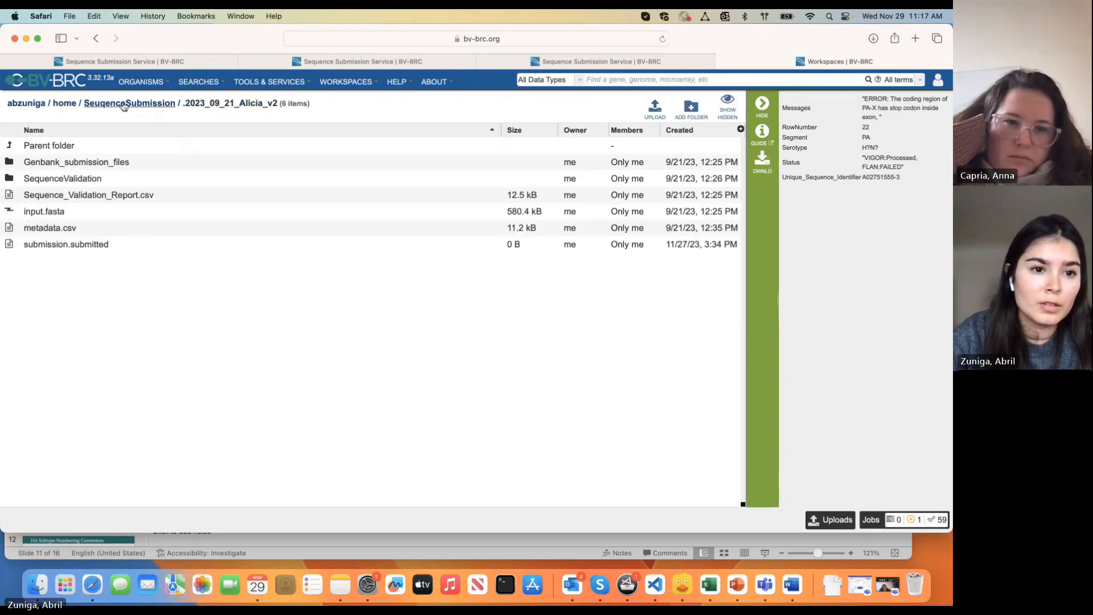
pyautogui.click(125, 104)
pyautogui.doubleClick(245, 226)
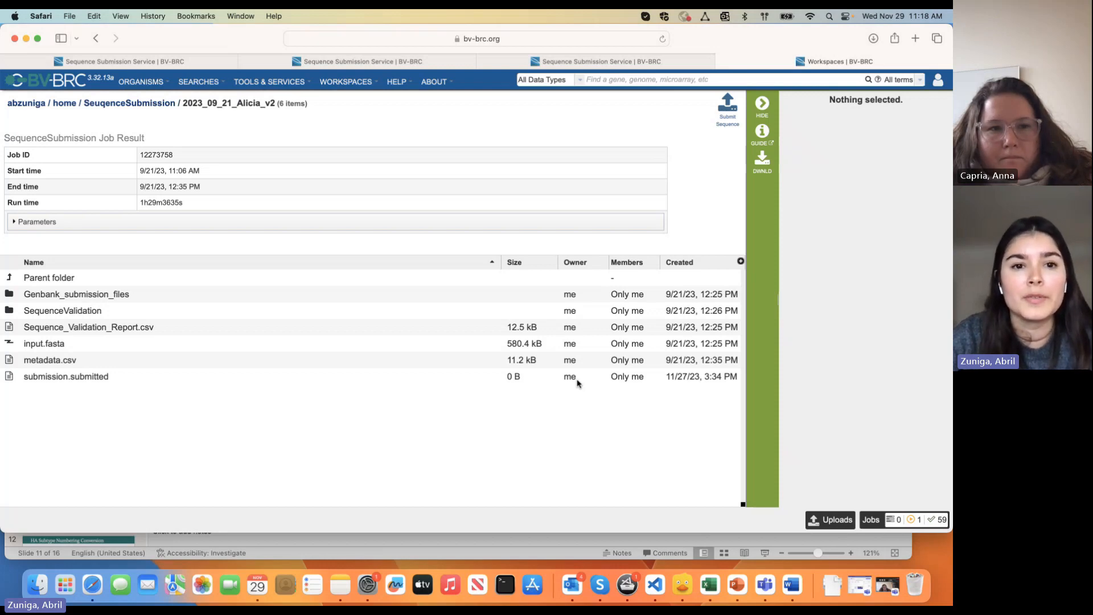
pyautogui.click(887, 585)
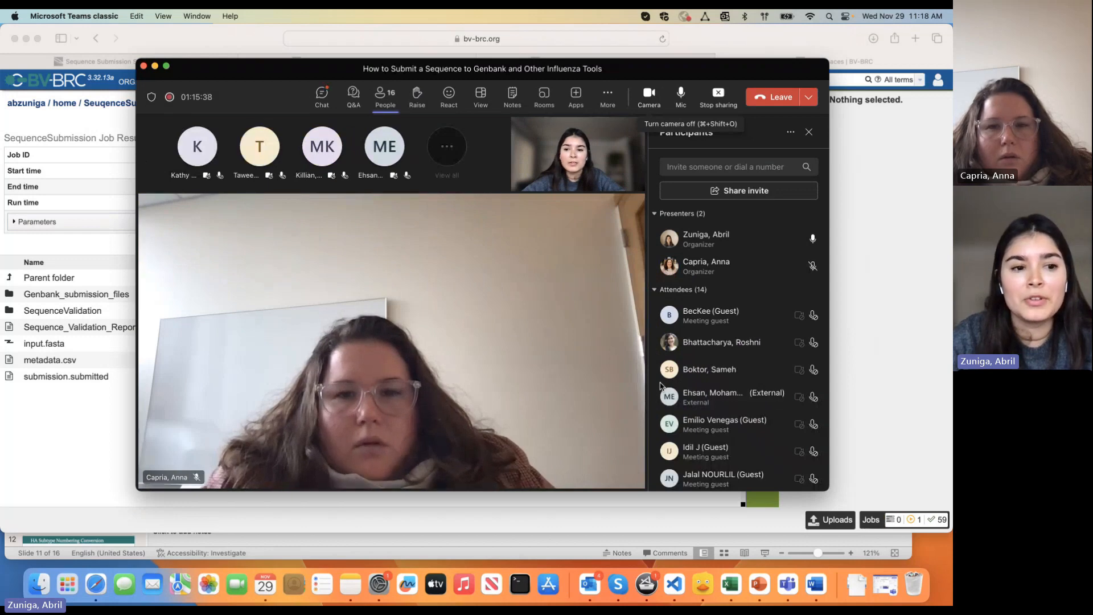
# Move the Teams meeting window up and to the left
pyautogui.moveTo(227, 81); pyautogui.dragTo(130, 64)
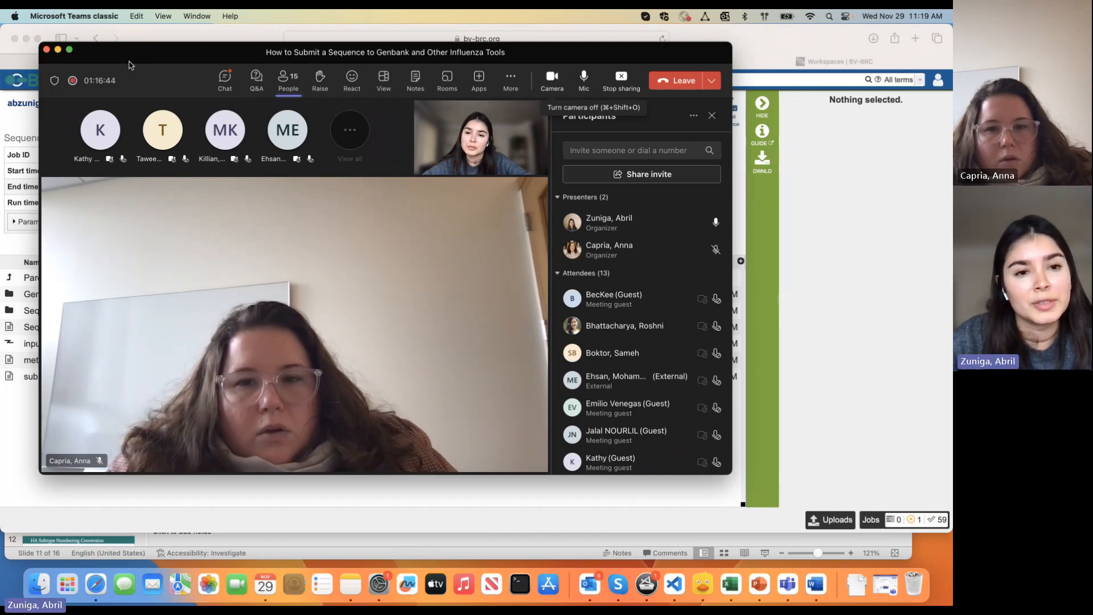
# Show the Teams meeting chat, then open the submission.submitted file details in BV-BRC
pyautogui.click(225, 79)
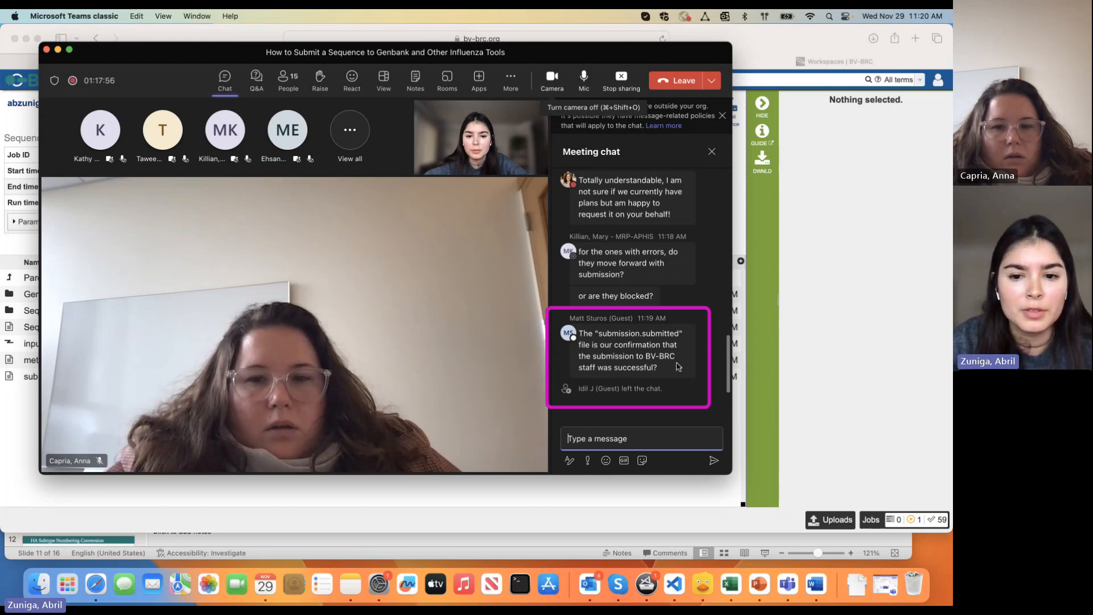
pyautogui.click(756, 56)
pyautogui.doubleClick(81, 377)
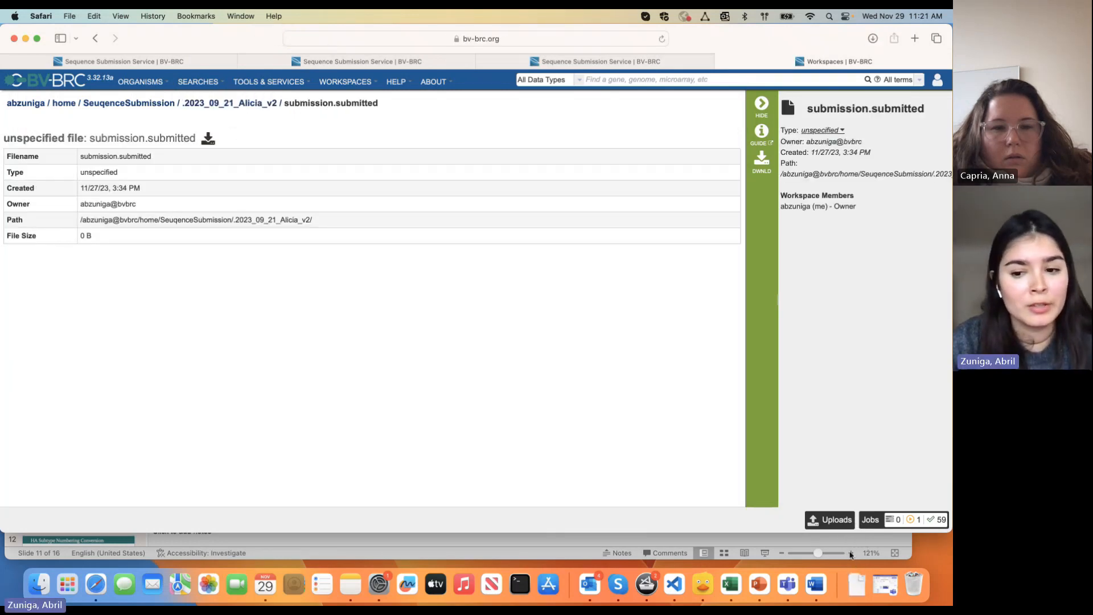
# Open the downloaded submission.submitted file from Downloads and cancel the no-application prompt
pyautogui.click(858, 584)
pyautogui.click(853, 515)
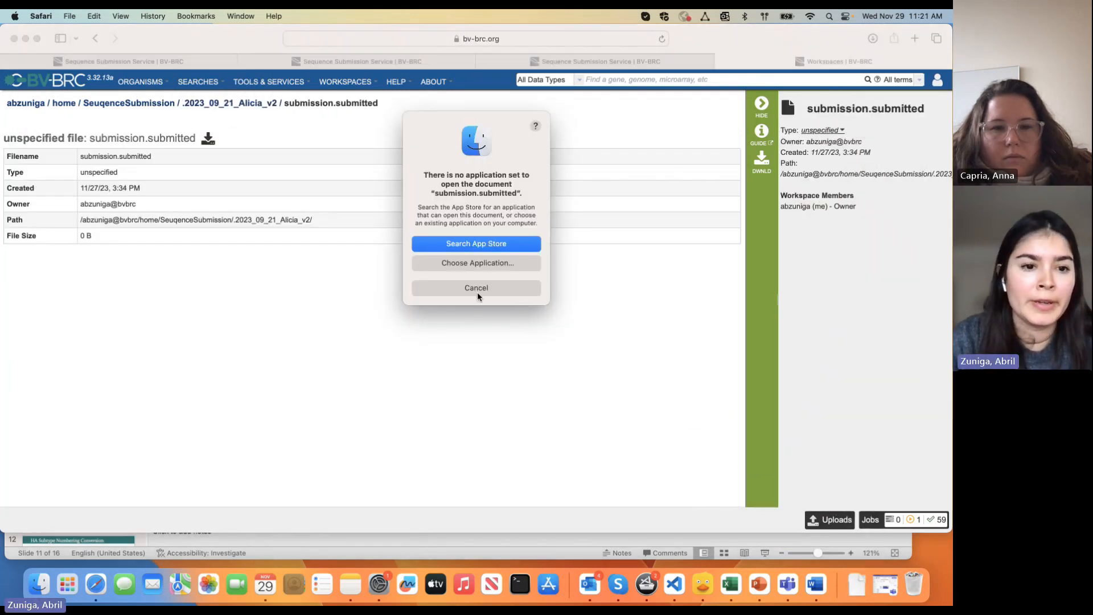
pyautogui.click(466, 288)
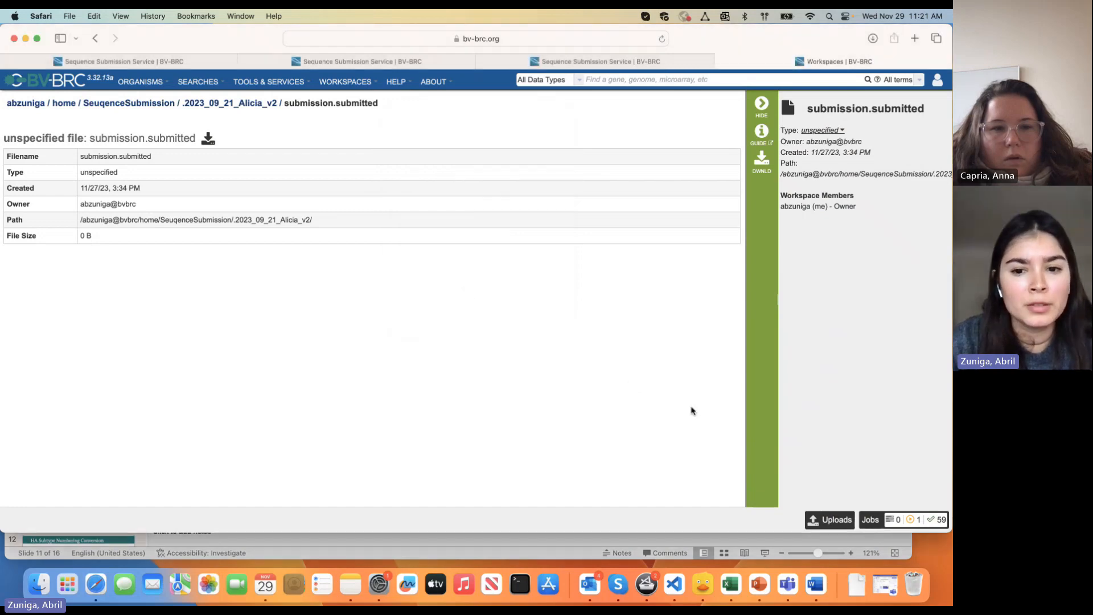
pyautogui.press('super+Tab')
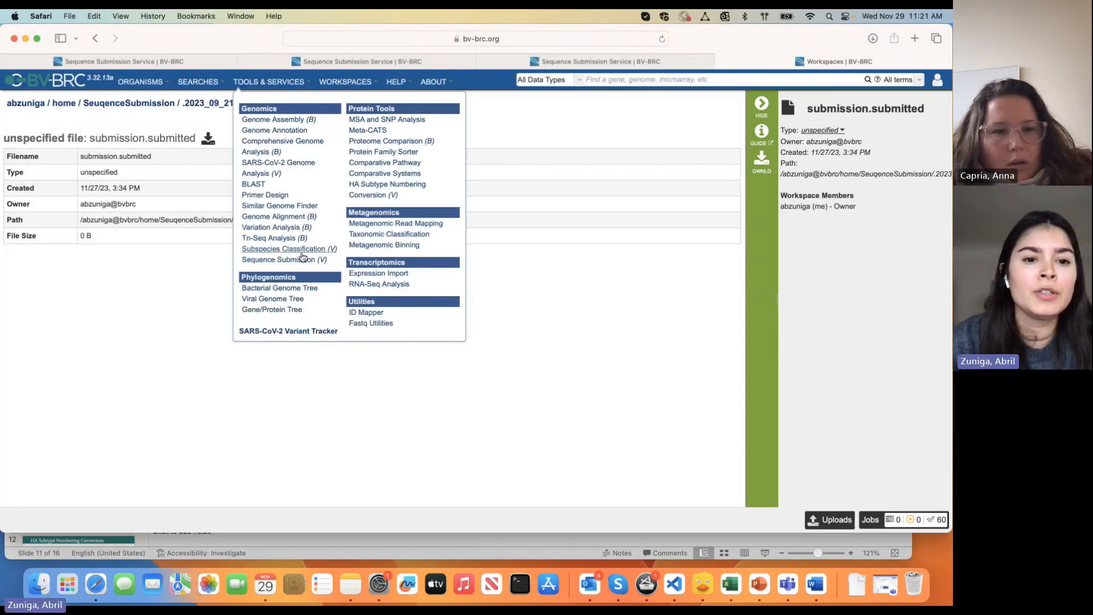
# Open the Sequence Submission service page and follow its link to the templates folder
pyautogui.click(302, 262)
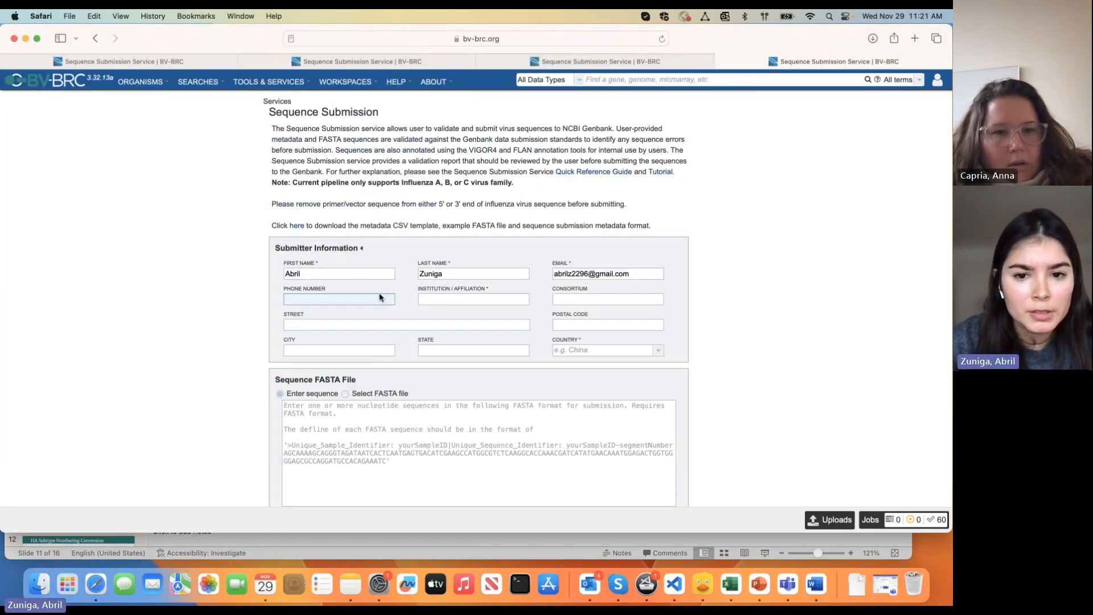
pyautogui.scroll(-1, 500, 201)
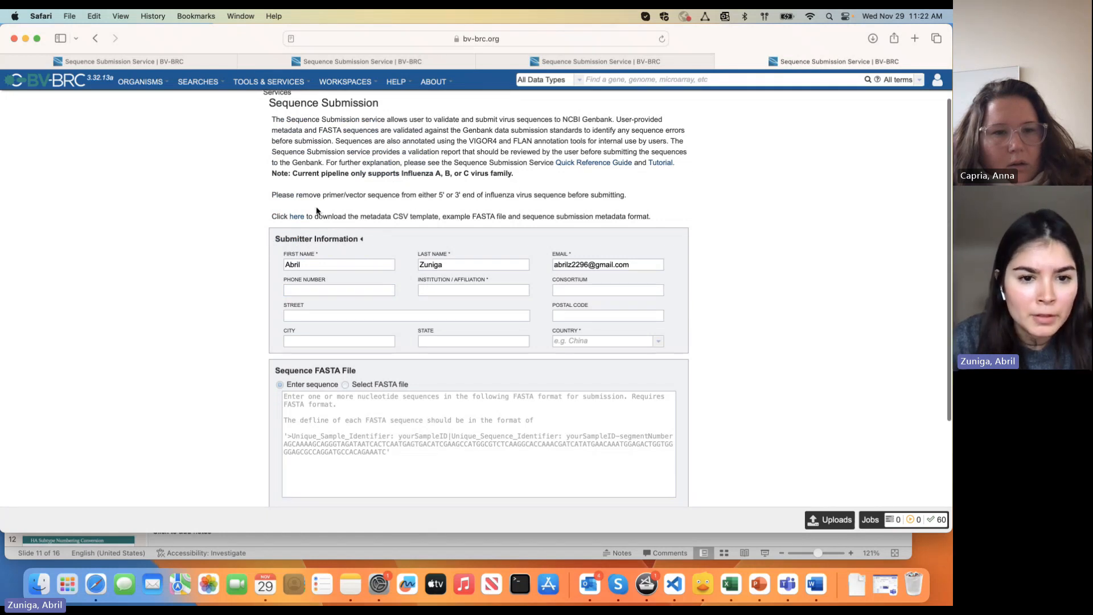
pyautogui.moveTo(317, 216); pyautogui.dragTo(432, 217)
pyautogui.click(432, 217)
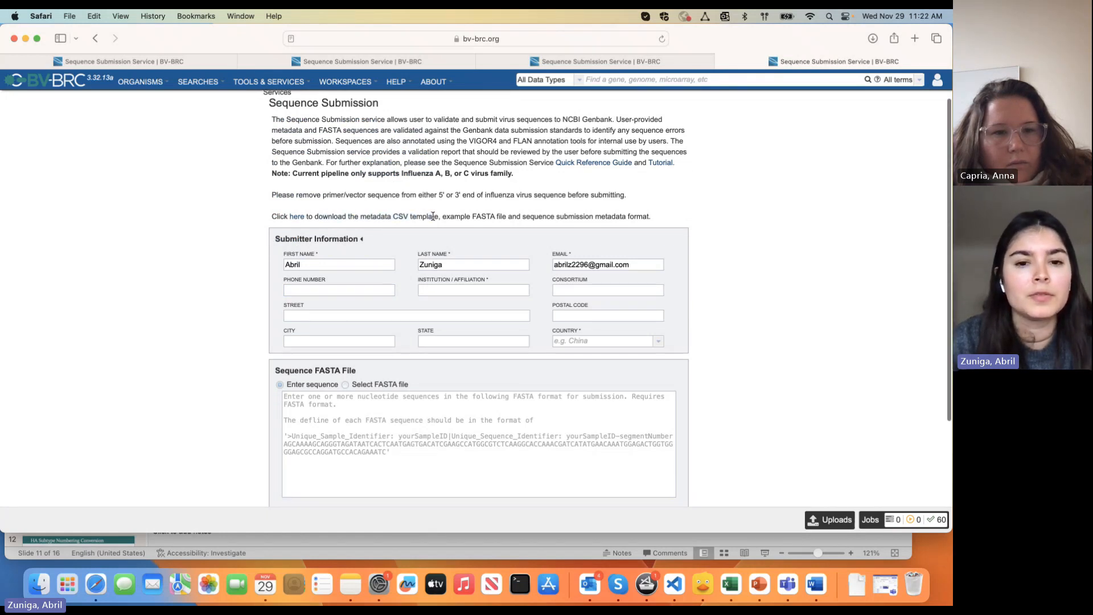
pyautogui.click(298, 217)
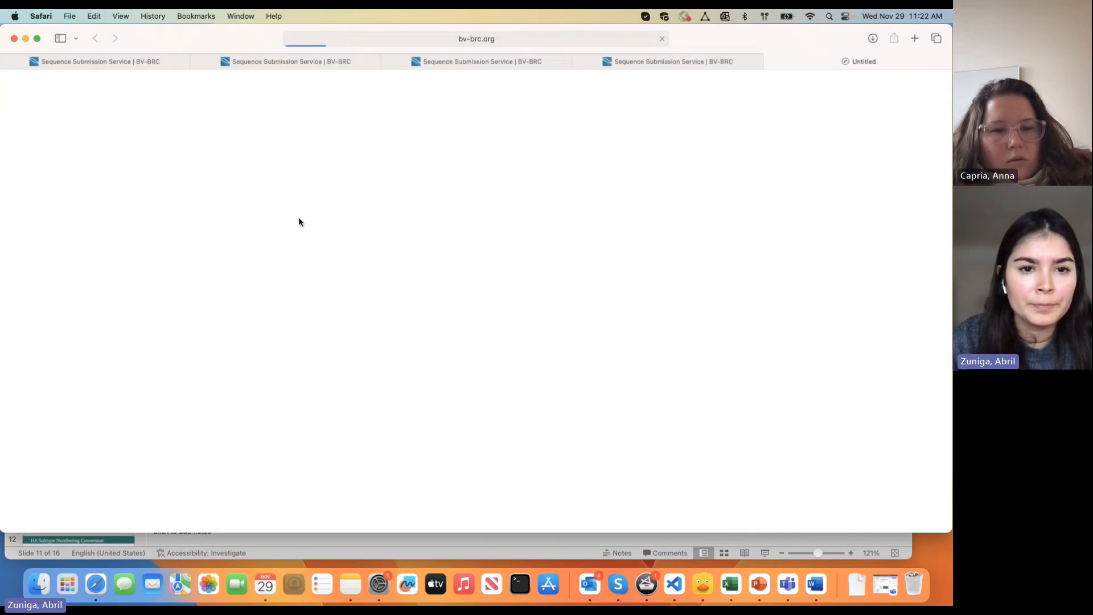
# Preview the metadata template CSV with its first row as column headers, then return to the BV-BRC Templates folder
pyautogui.click(151, 179)
pyautogui.click(156, 197)
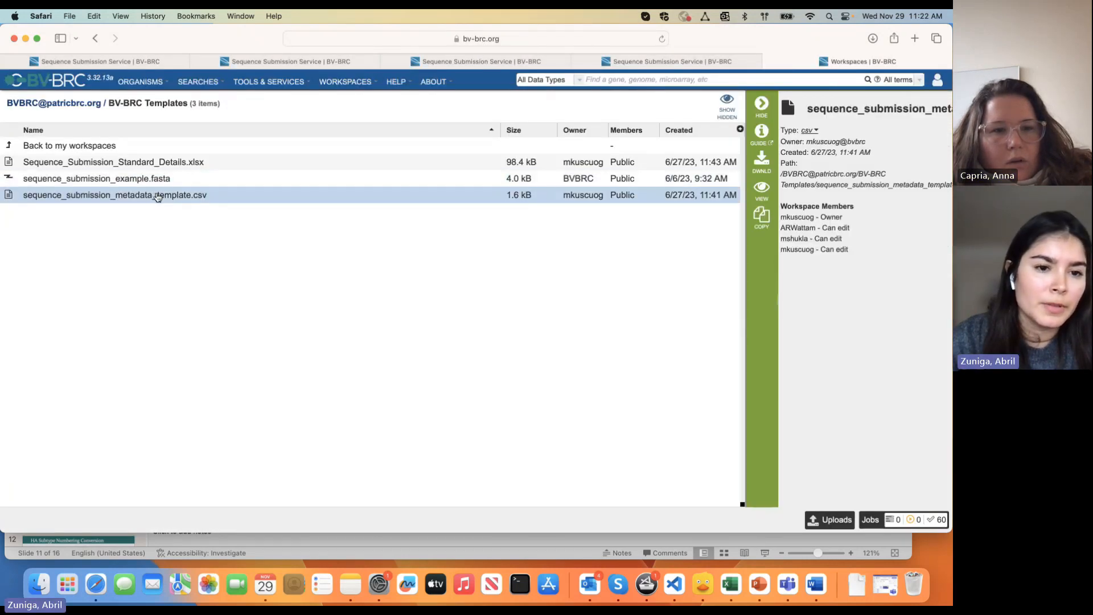
pyautogui.doubleClick(156, 197)
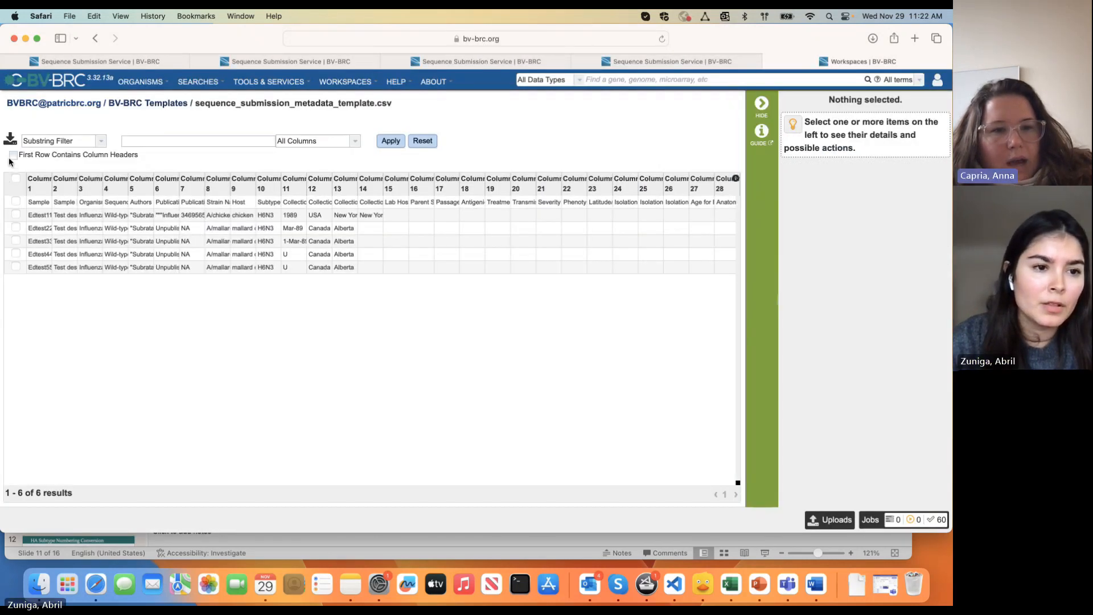
pyautogui.click(13, 155)
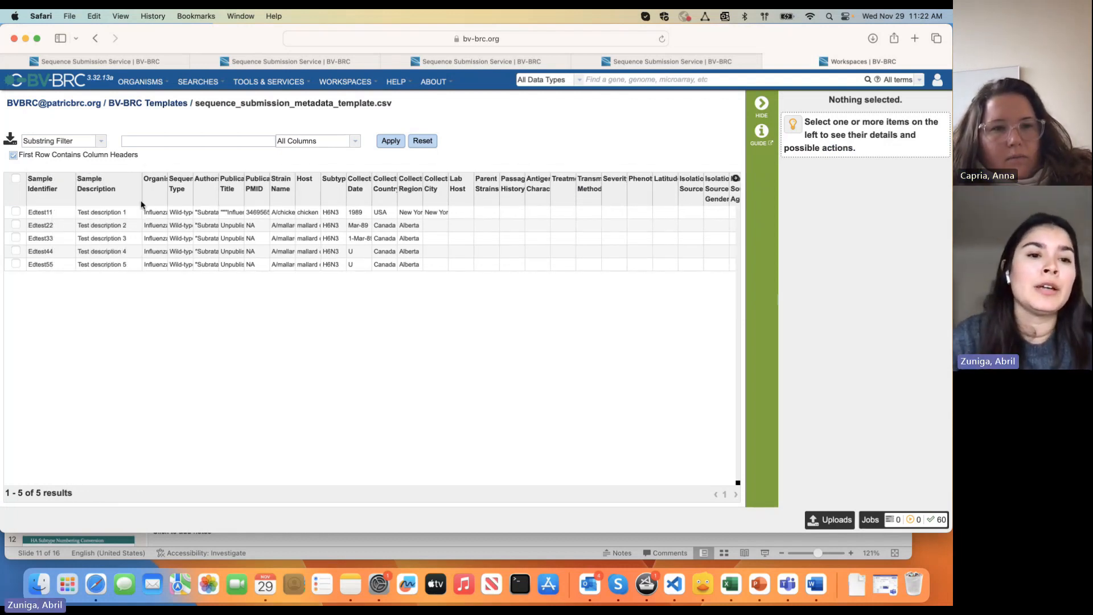
pyautogui.click(175, 106)
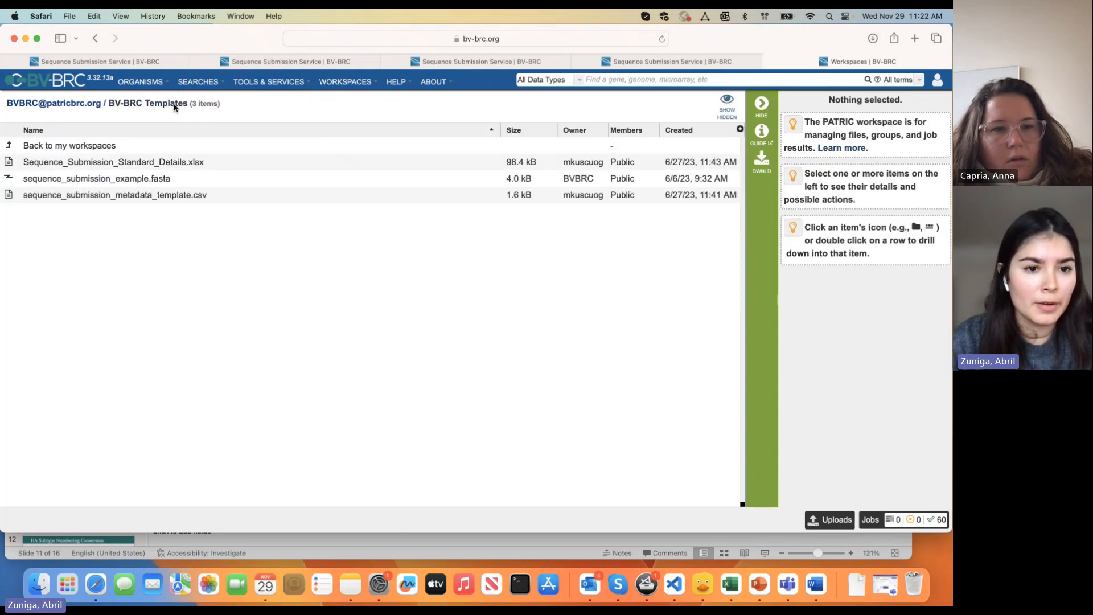
pyautogui.click(199, 170)
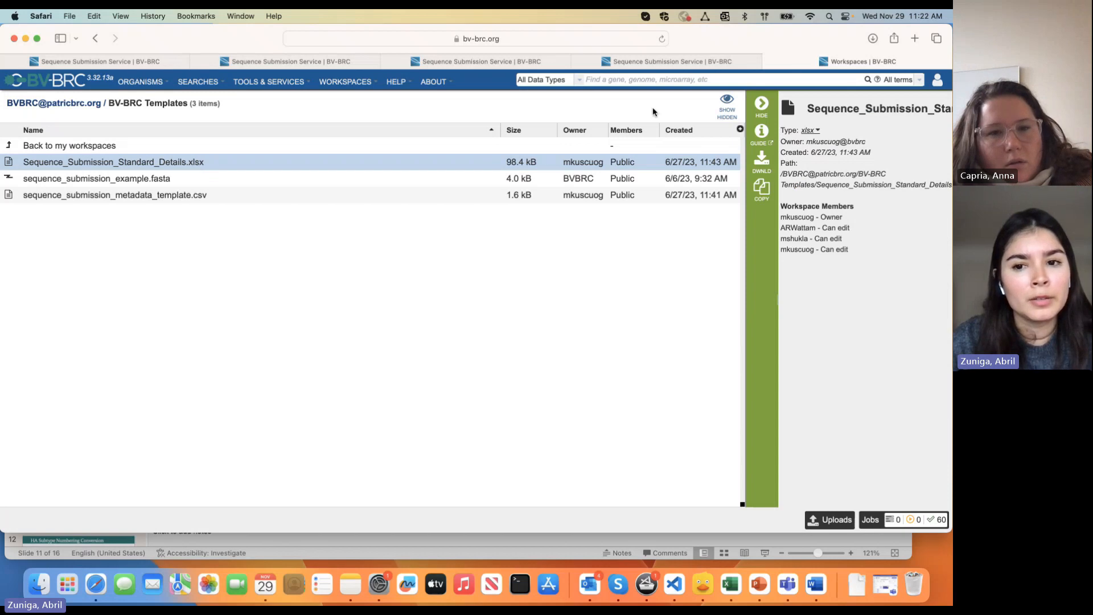
# Download Sequence_Submission_Standard_Details.xlsx into Excel and inspect the example row B5–E5
pyautogui.click(753, 164)
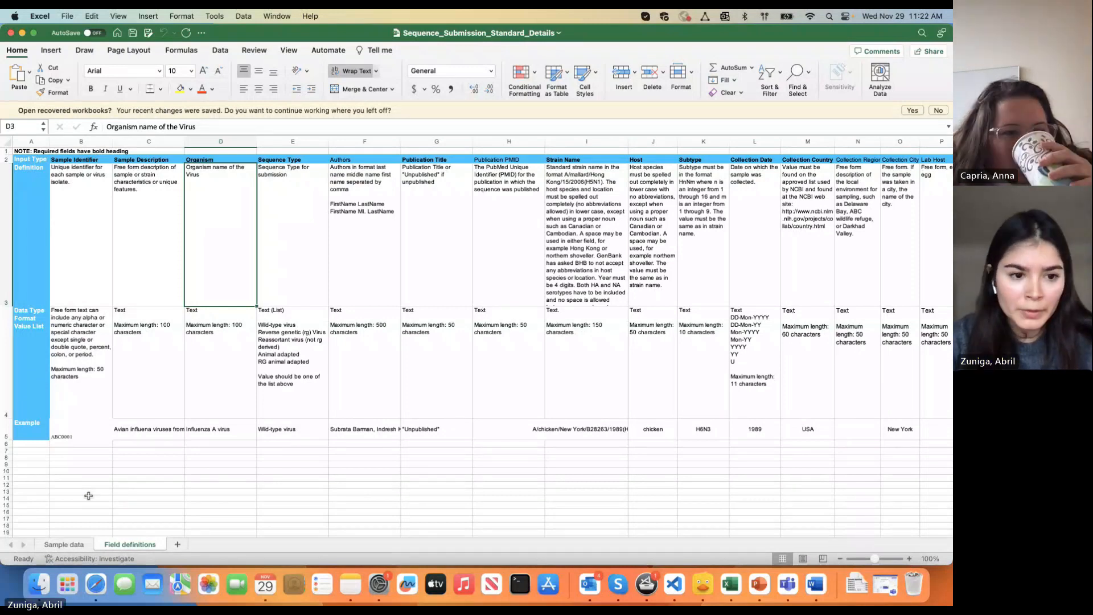
pyautogui.click(76, 426)
pyautogui.click(132, 432)
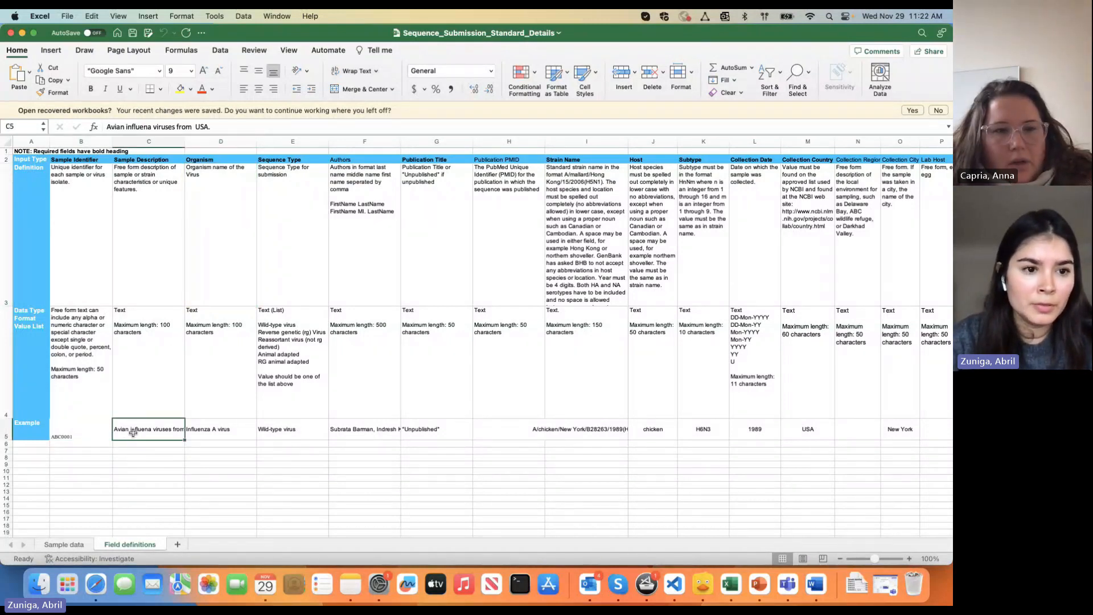
pyautogui.click(85, 428)
pyautogui.click(153, 428)
pyautogui.click(216, 428)
pyautogui.click(269, 428)
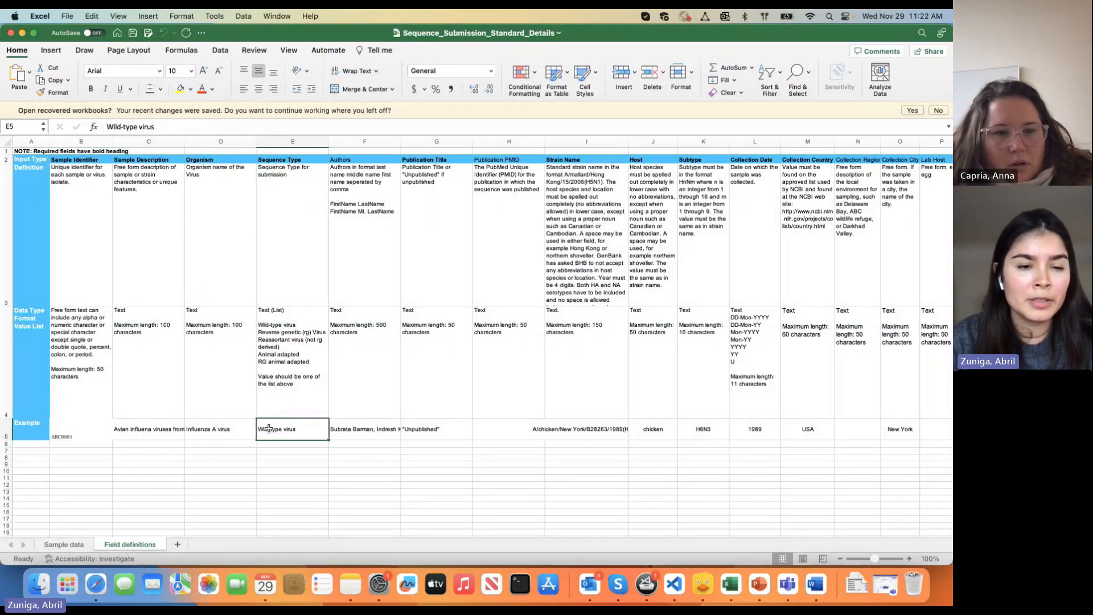
# Review the Sample Identifier example ABC0001 and the Organism field's heading, definition, data type and example Influenza A virus
pyautogui.click(82, 159)
pyautogui.click(86, 443)
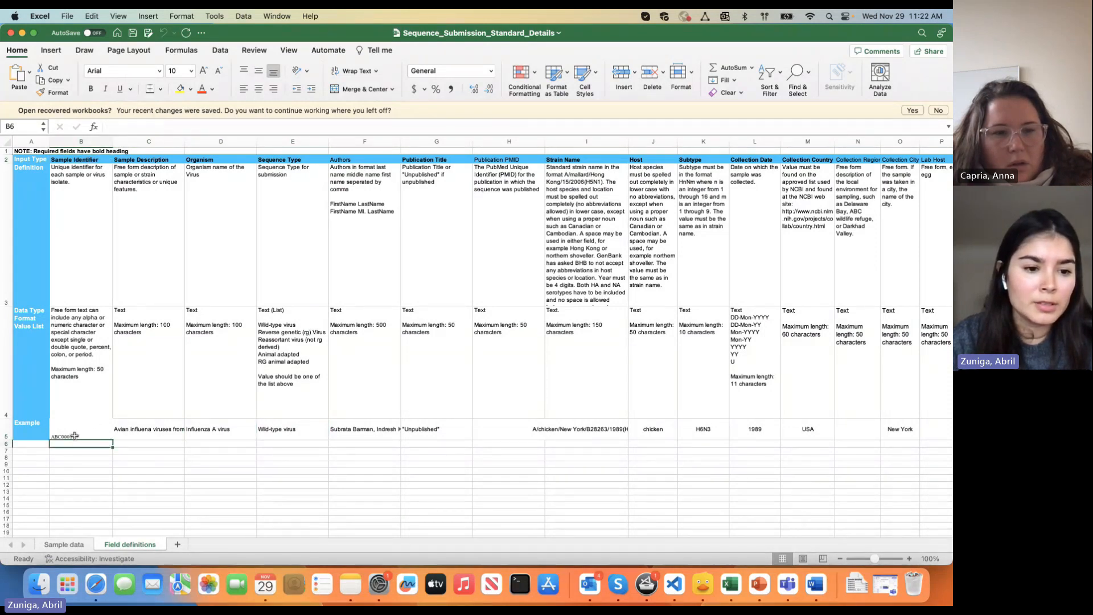
pyautogui.click(85, 433)
pyautogui.click(152, 427)
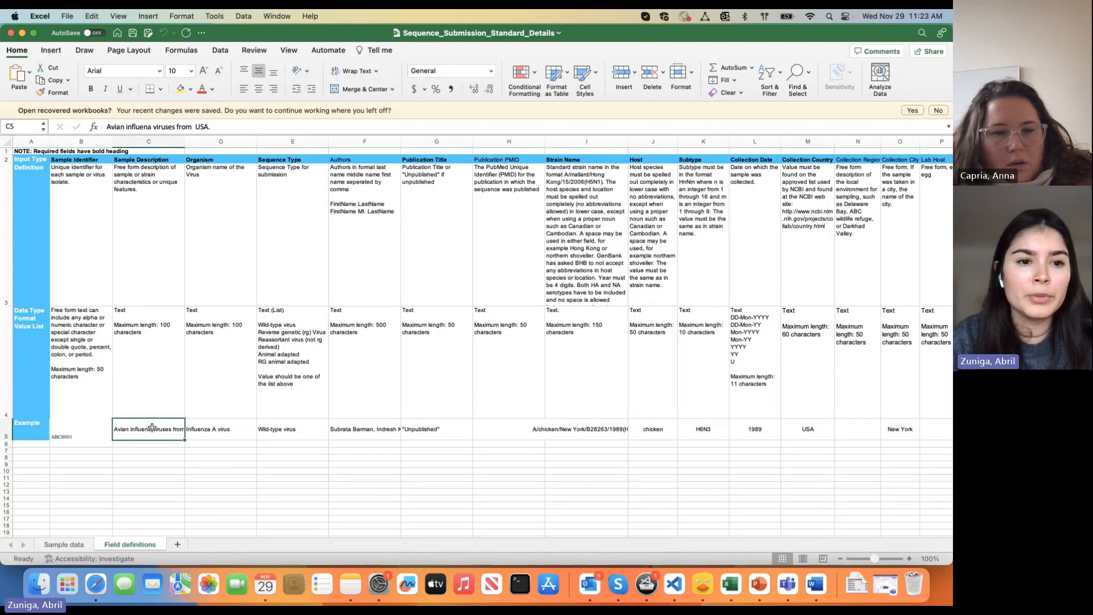
pyautogui.click(212, 429)
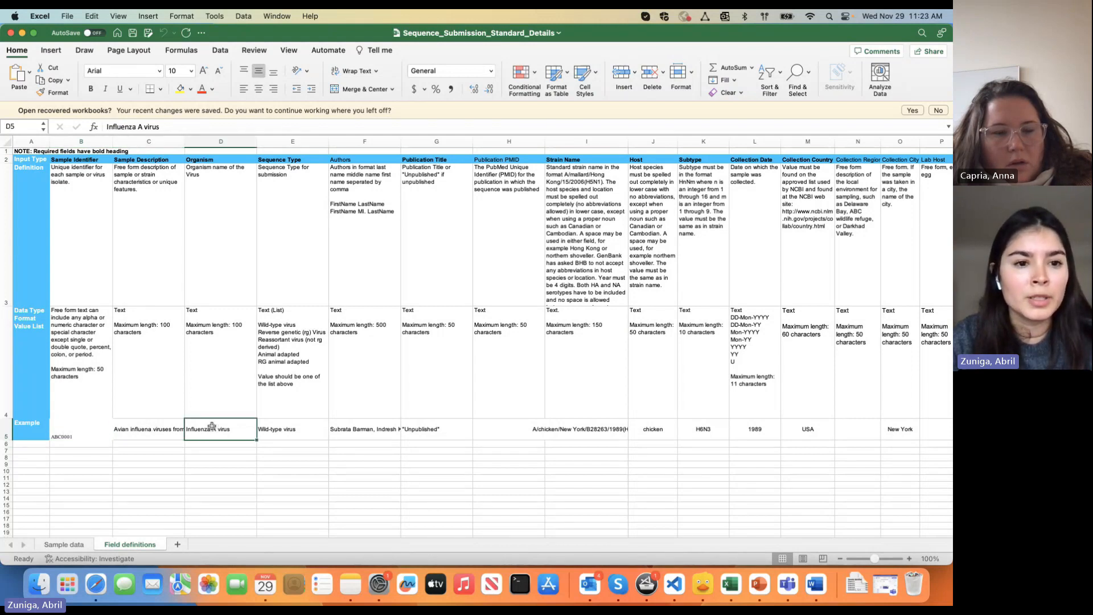
pyautogui.click(222, 340)
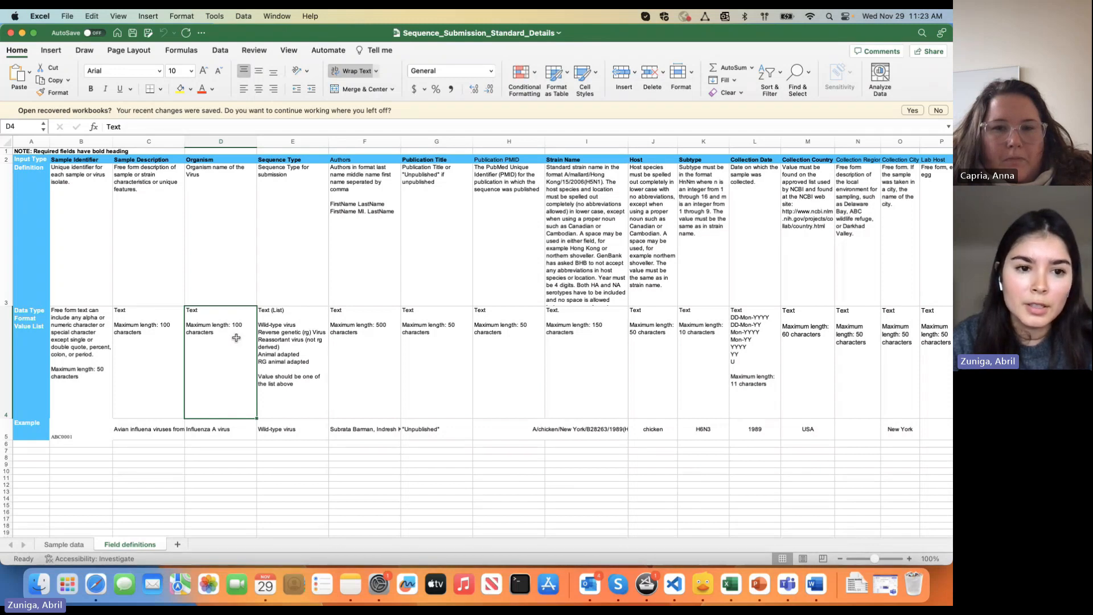
pyautogui.click(218, 230)
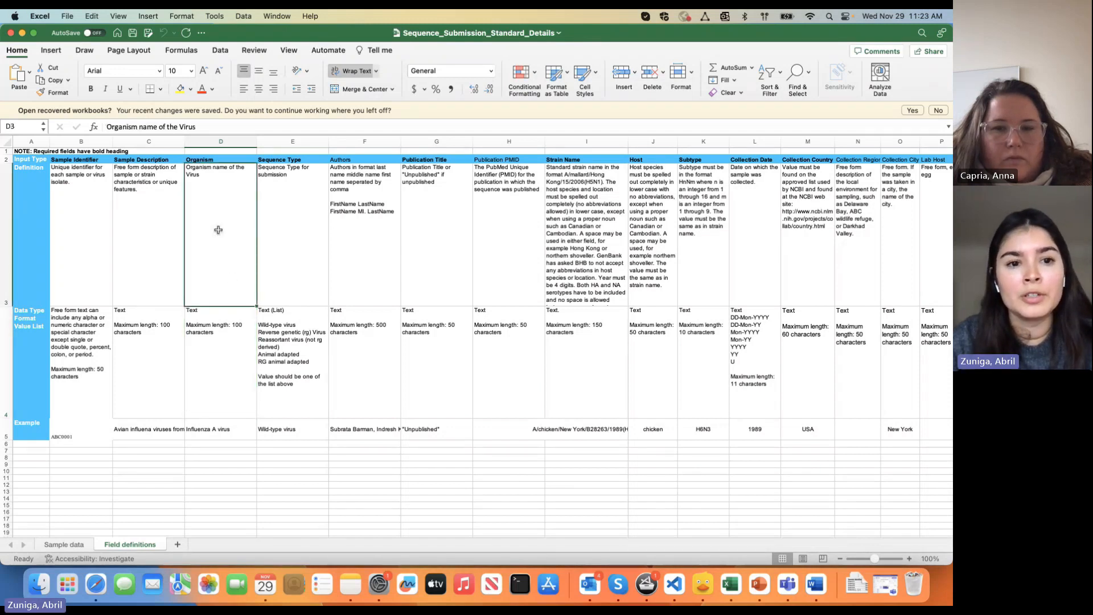
pyautogui.click(227, 161)
# Scroll across the remaining fields, then select the example FASTA and metadata template CSV in BV-BRC
pyautogui.hscroll(3, 341, 433)
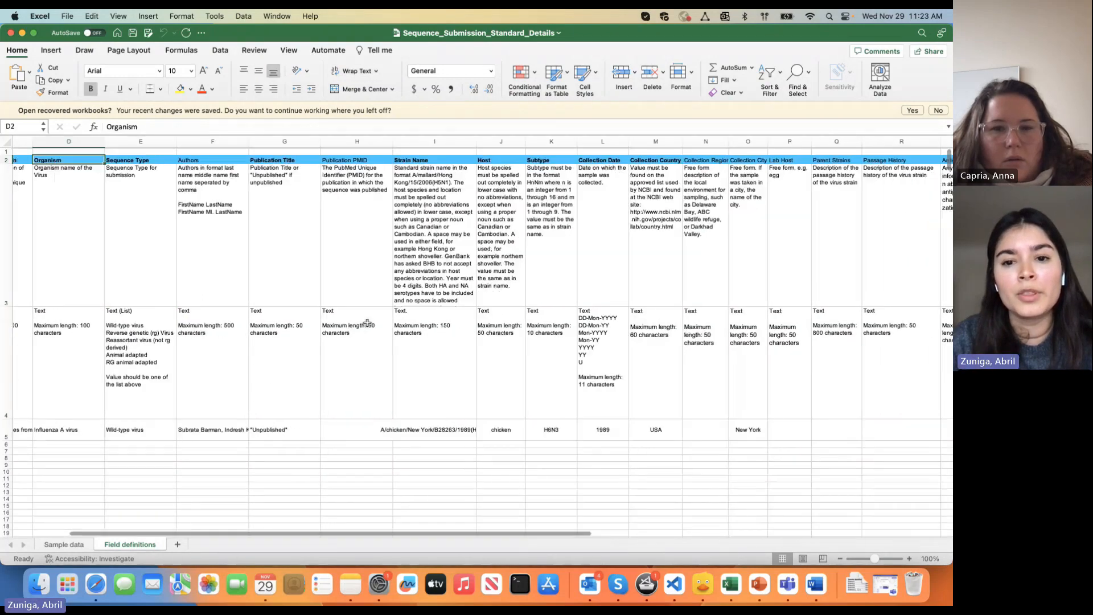
pyautogui.hscroll(1, 367, 323)
pyautogui.hscroll(5, 483, 292)
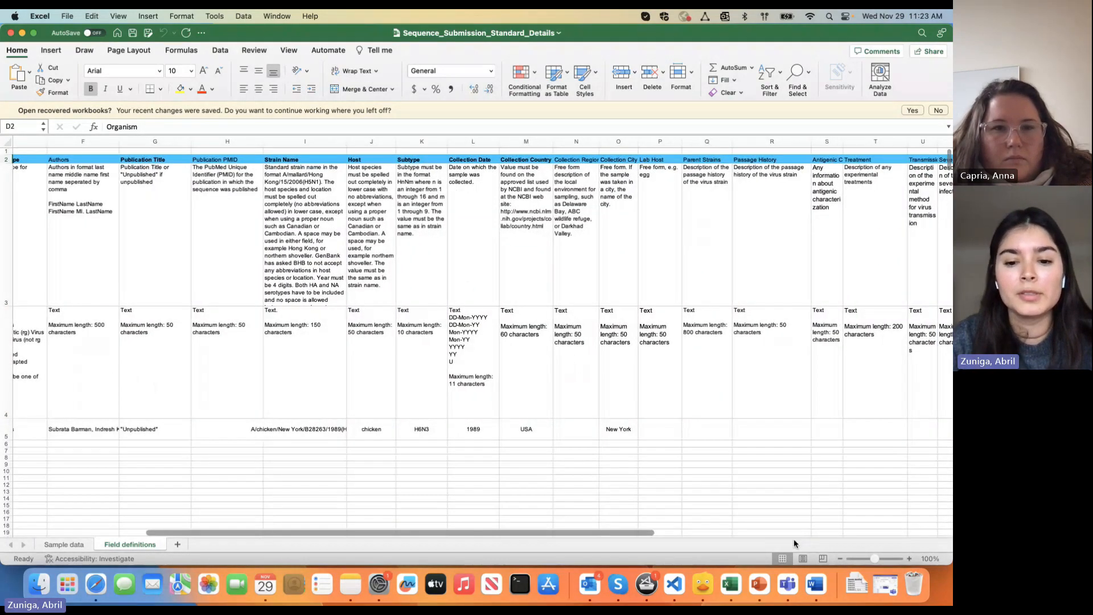
pyautogui.click(96, 591)
pyautogui.click(227, 182)
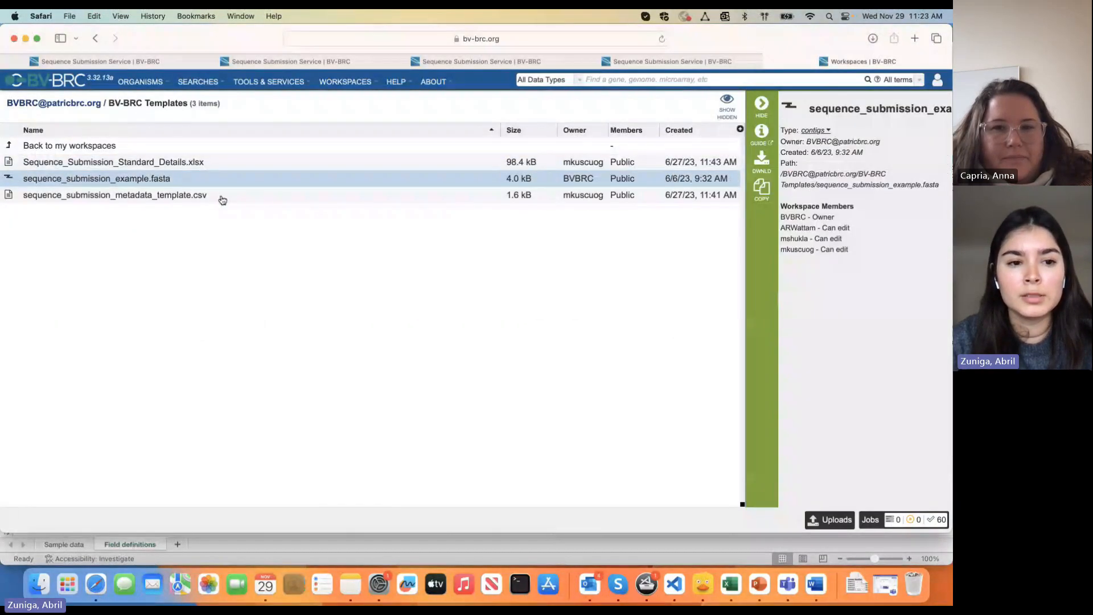
pyautogui.click(221, 196)
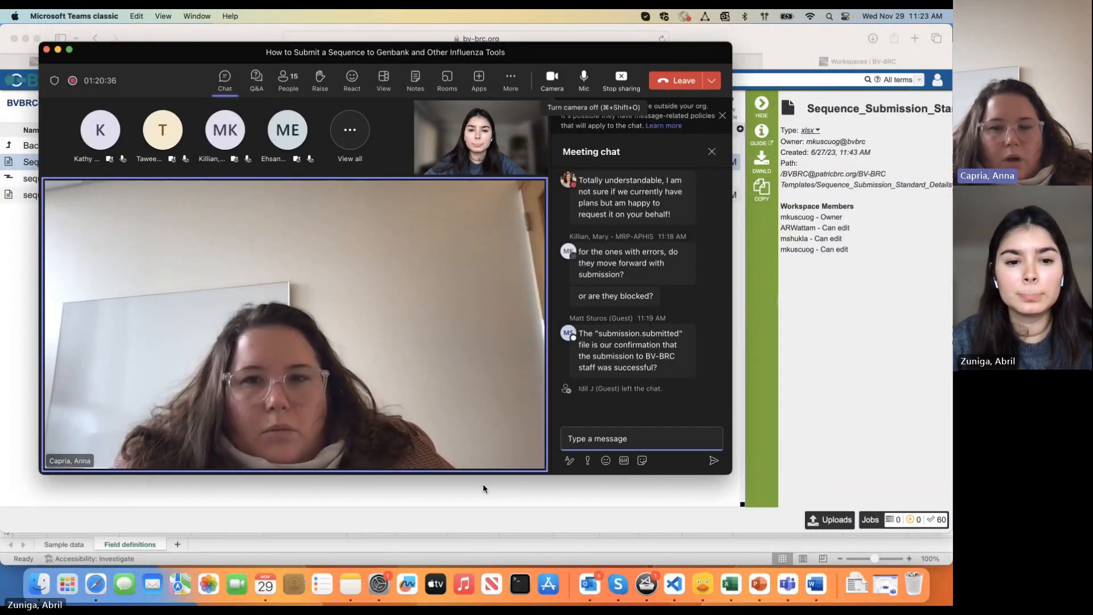
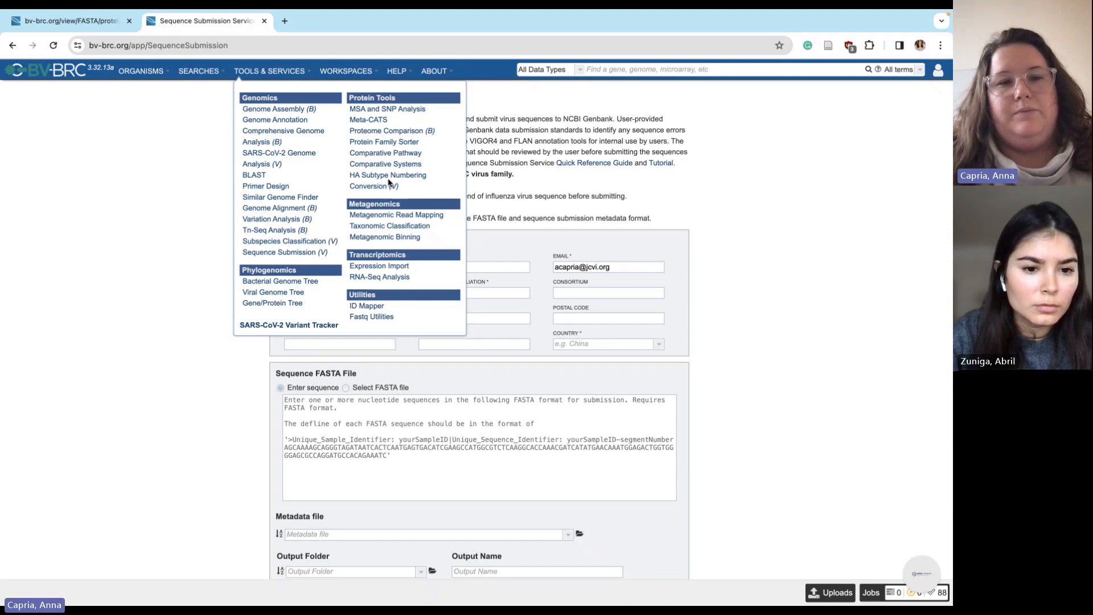
# Open the HA Subtype Numbering Conversion service from the Tools & Services menu
pyautogui.click(388, 179)
pyautogui.click(303, 73)
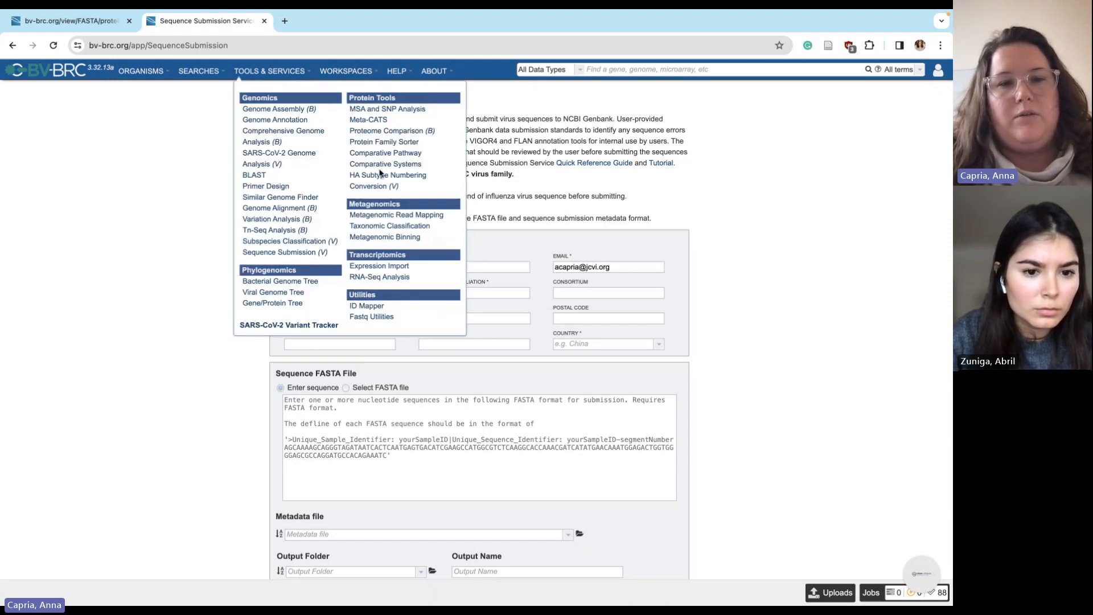
pyautogui.click(380, 175)
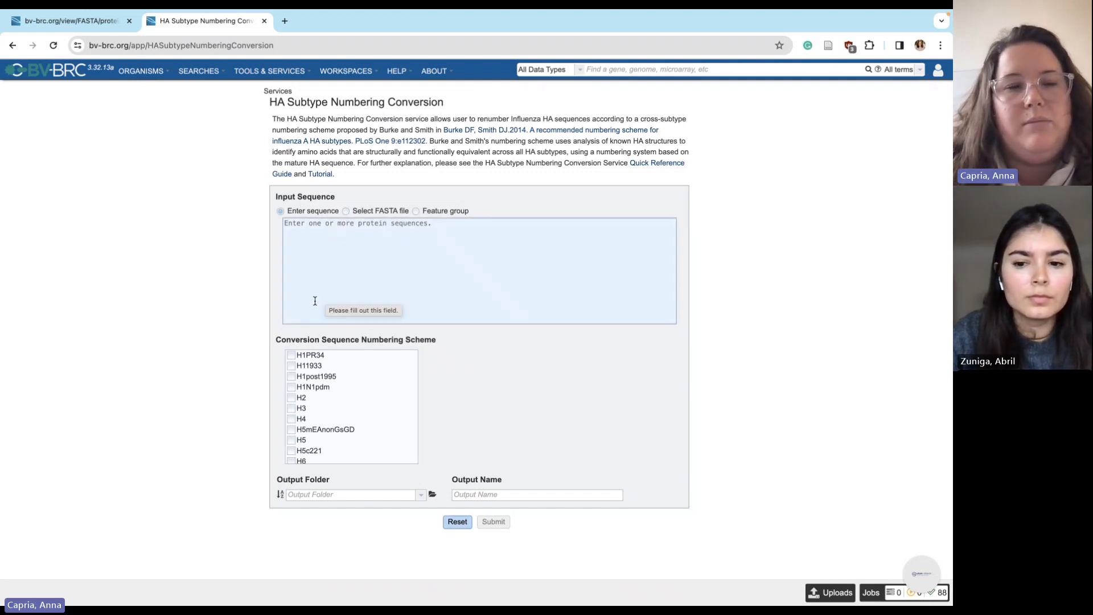
# Go to the Influenza A virus taxon page and show its Features table
pyautogui.click(139, 72)
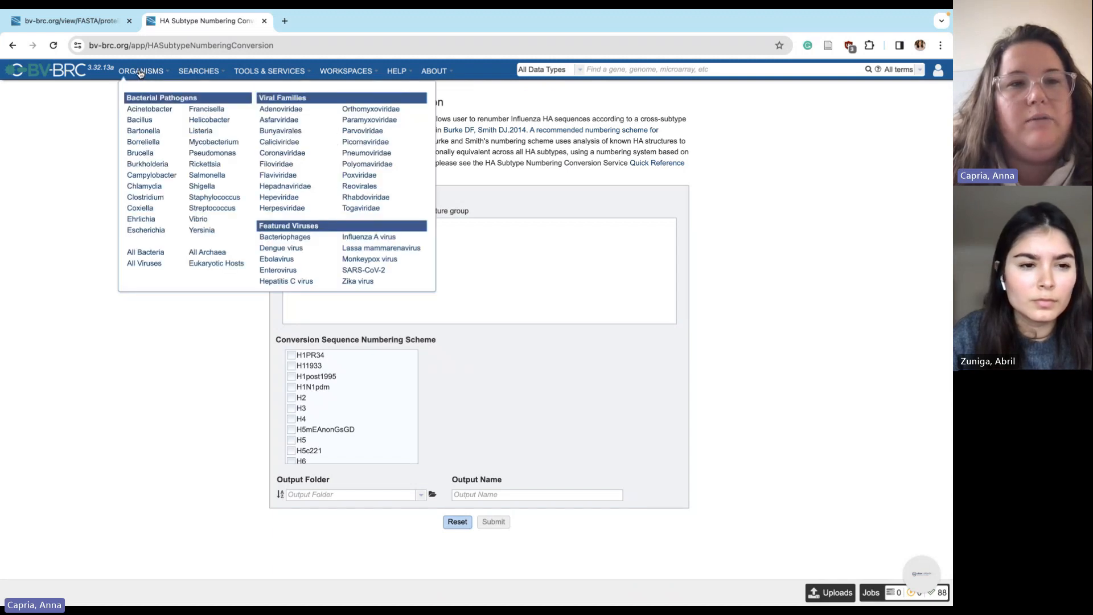
pyautogui.click(369, 237)
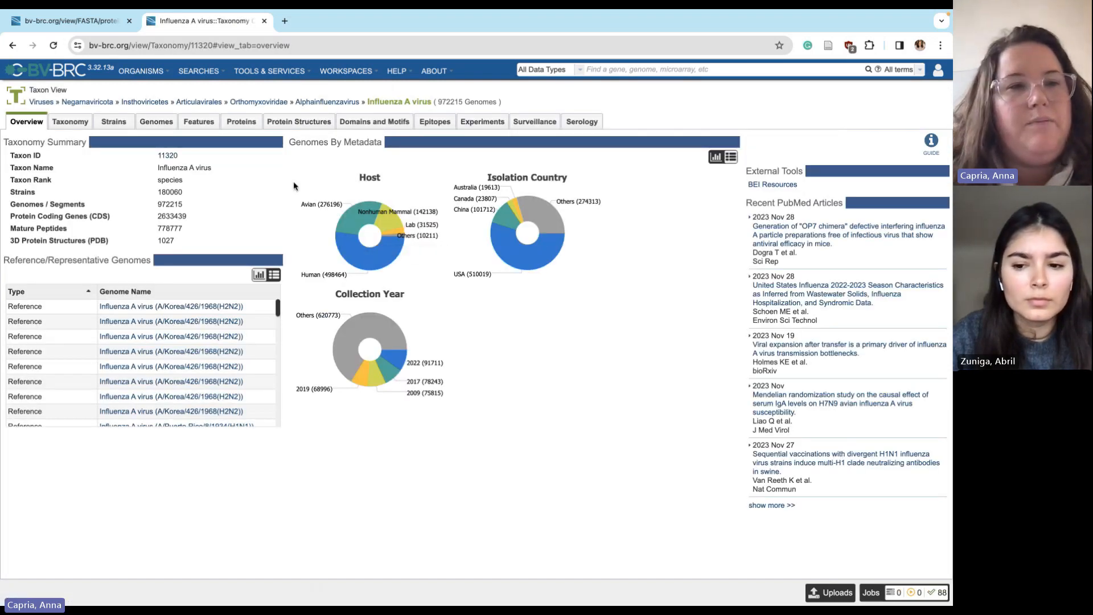
pyautogui.click(134, 73)
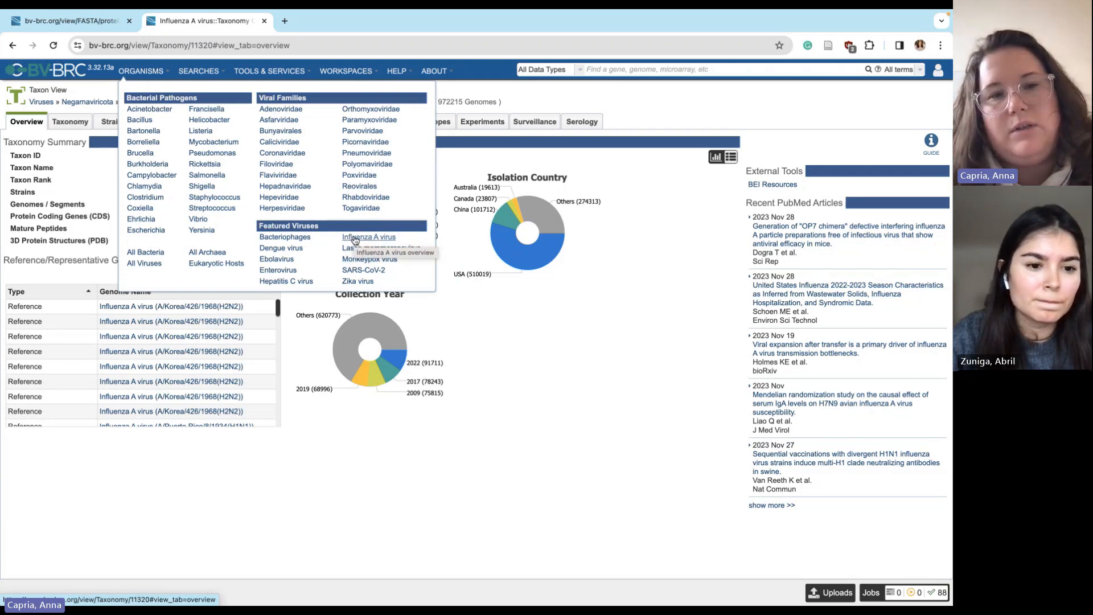
pyautogui.click(353, 239)
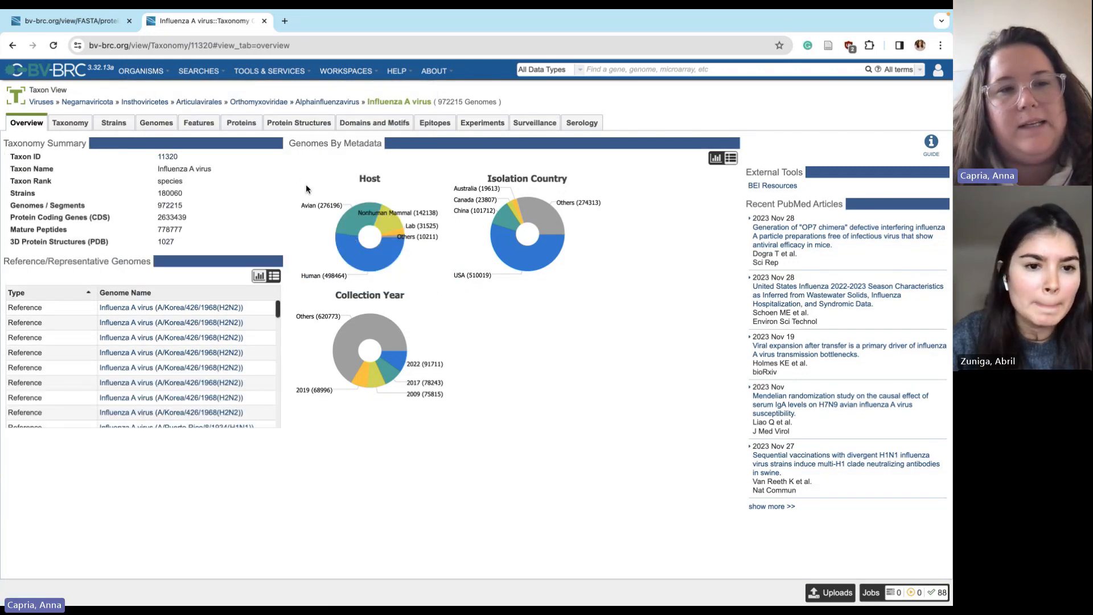
pyautogui.click(200, 127)
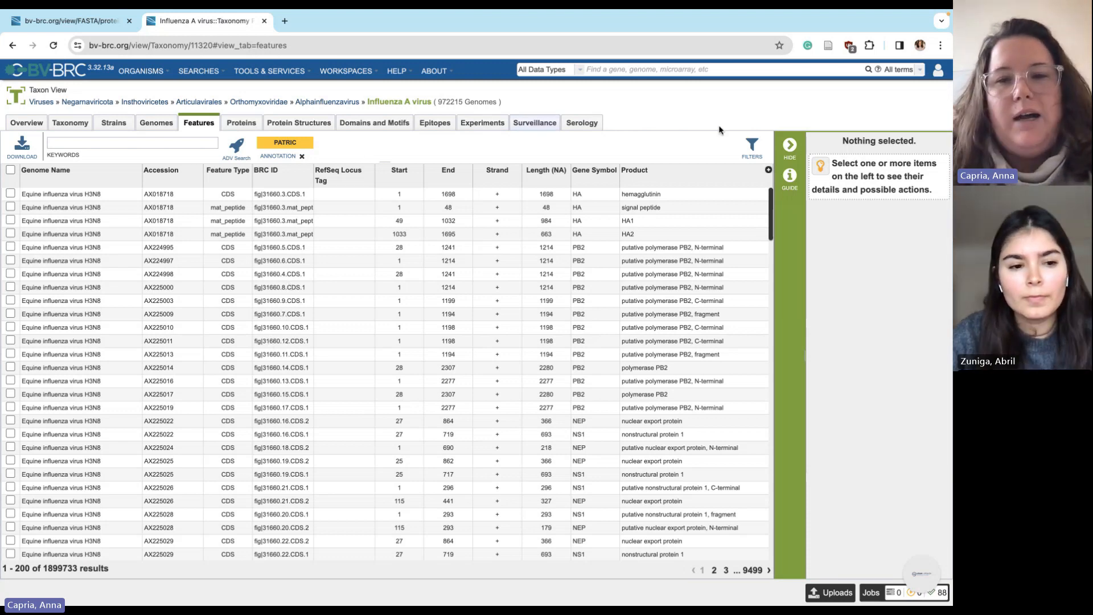
# Show the feature filters and add Gene and Product facets beside Annotation
pyautogui.click(750, 147)
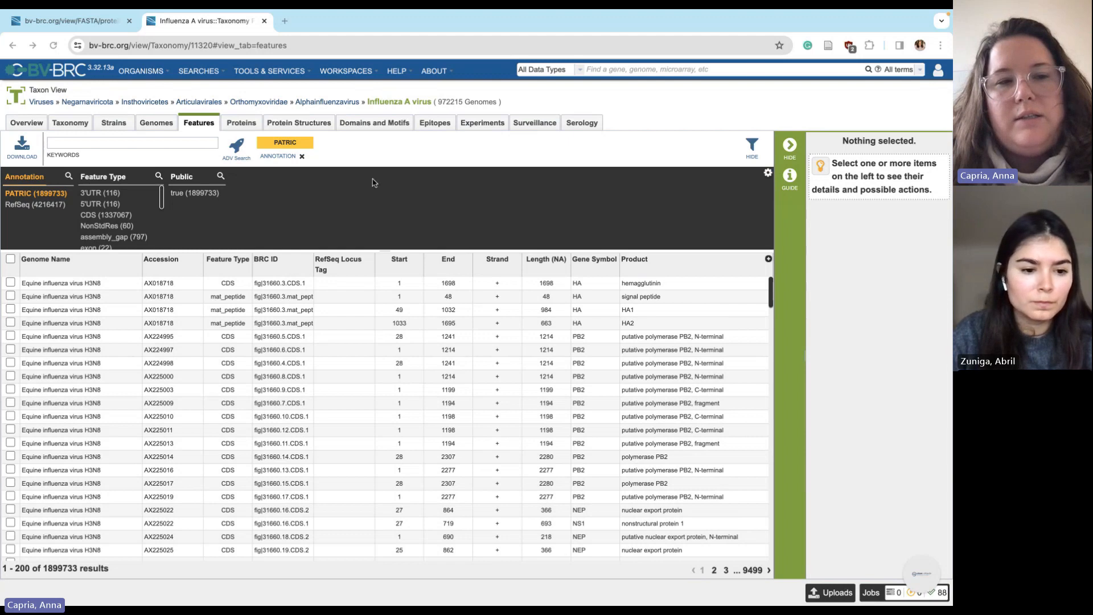
pyautogui.click(768, 173)
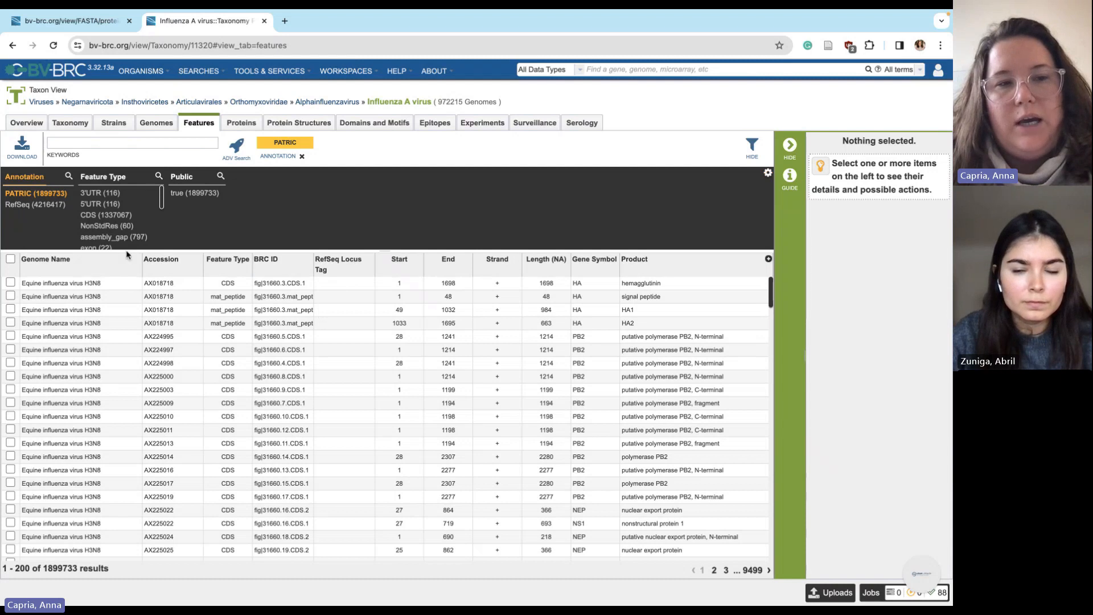
pyautogui.scroll(-5, 126, 241)
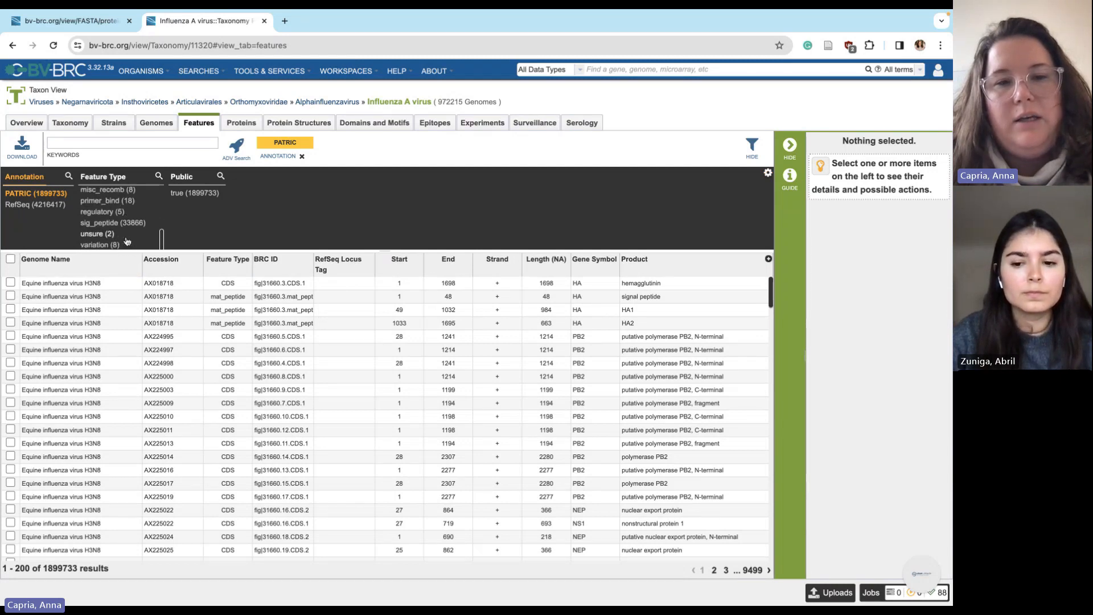
pyautogui.scroll(5, 126, 240)
pyautogui.click(768, 173)
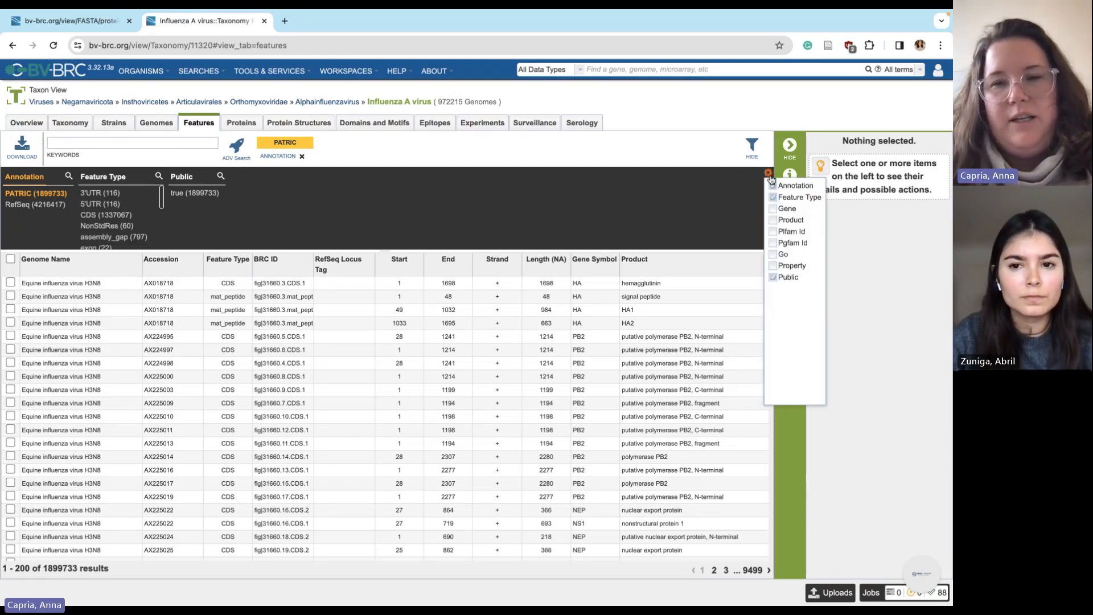
pyautogui.click(772, 185)
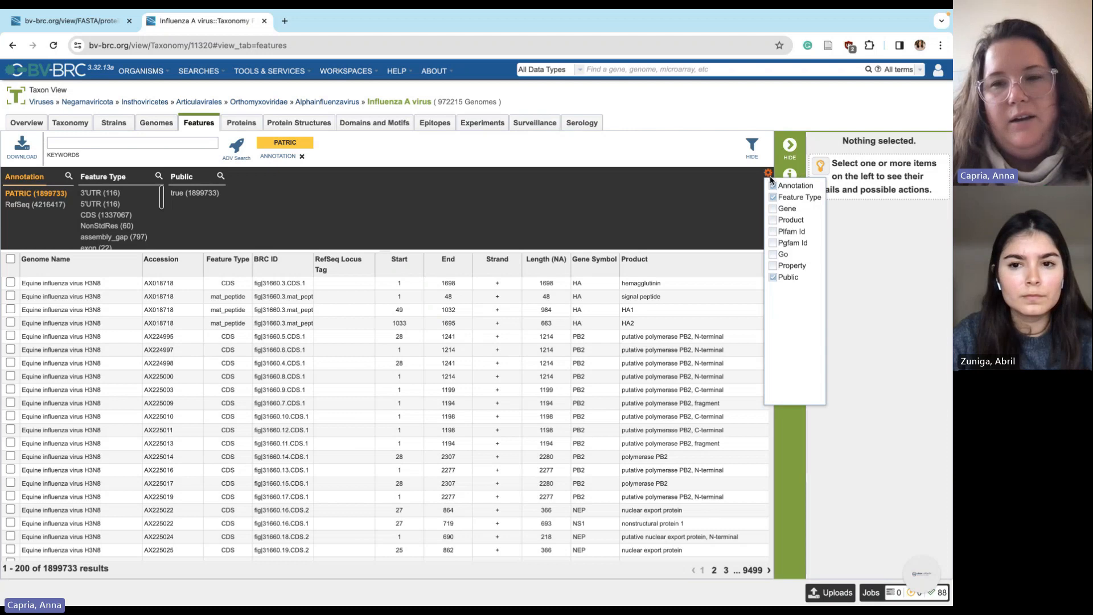
pyautogui.click(772, 208)
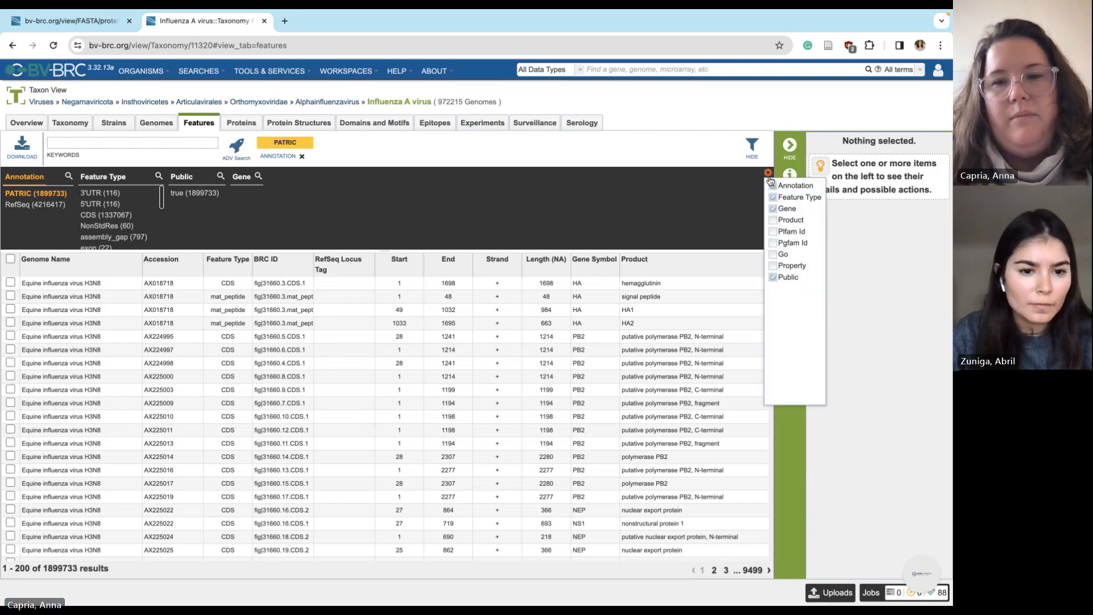
pyautogui.click(772, 220)
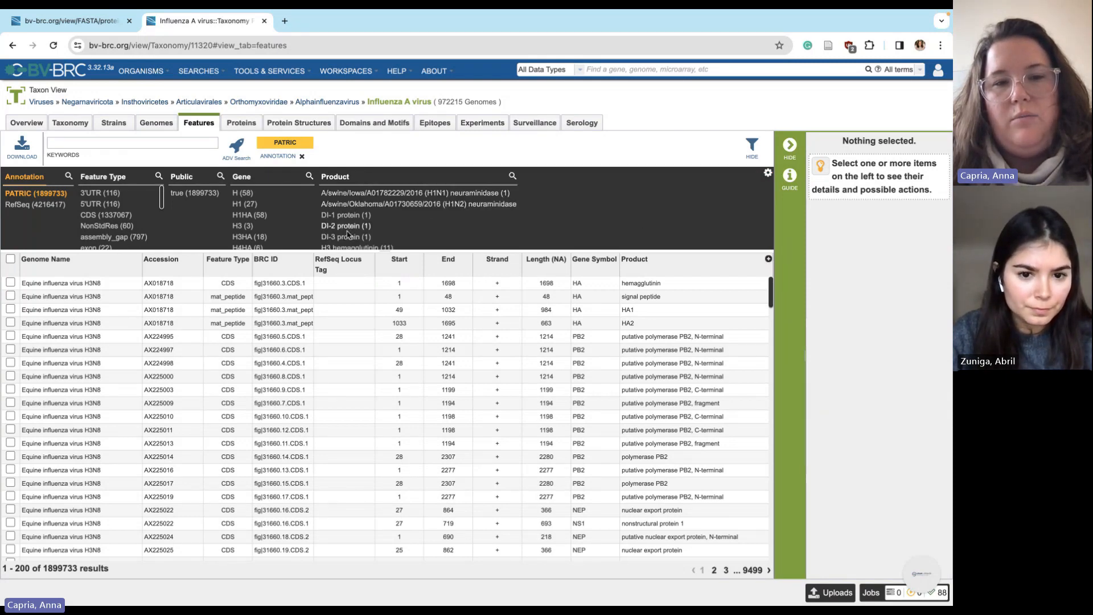
# Search the Product facet for 'ha' to filter the features to HA
pyautogui.click(512, 176)
pyautogui.write('ha')
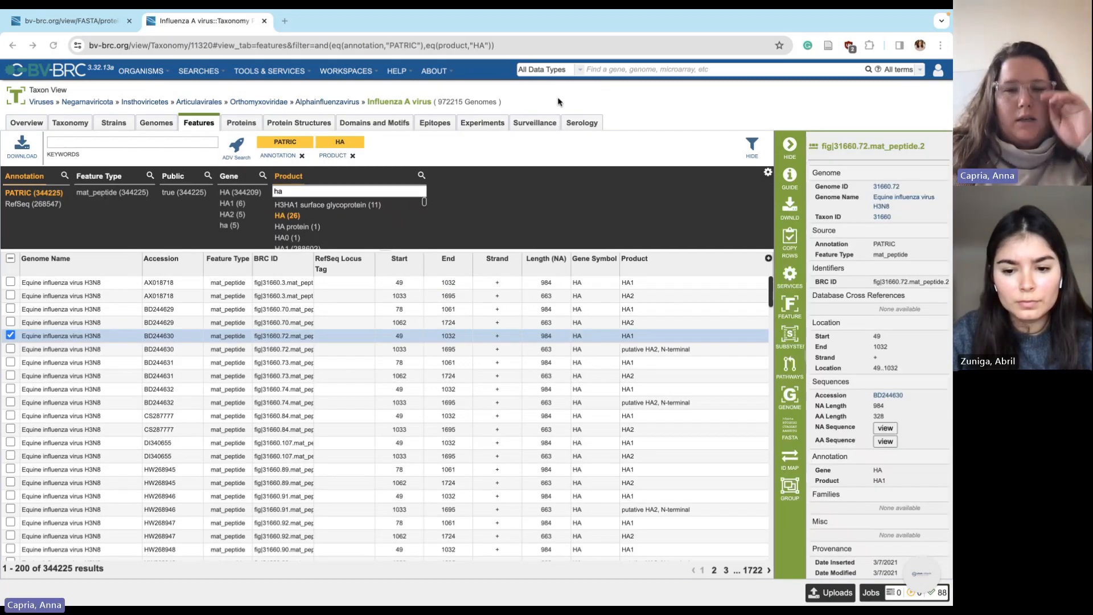
pyautogui.scroll(-15, 116, 352)
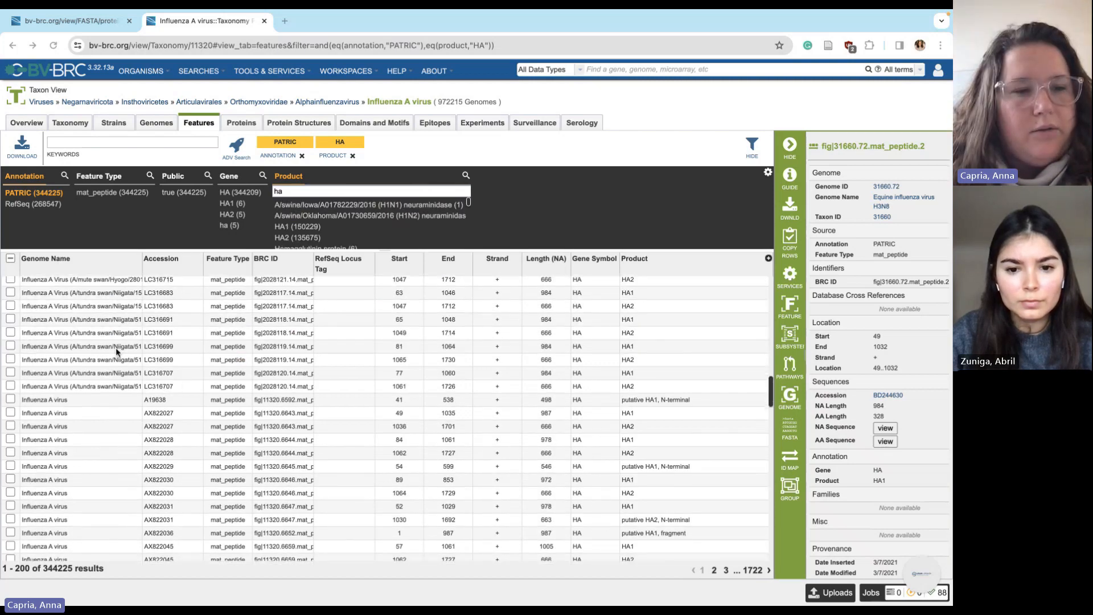
pyautogui.scroll(1, 111, 358)
pyautogui.scroll(-5, 113, 352)
pyautogui.hotkey('ctrl', 'Left')
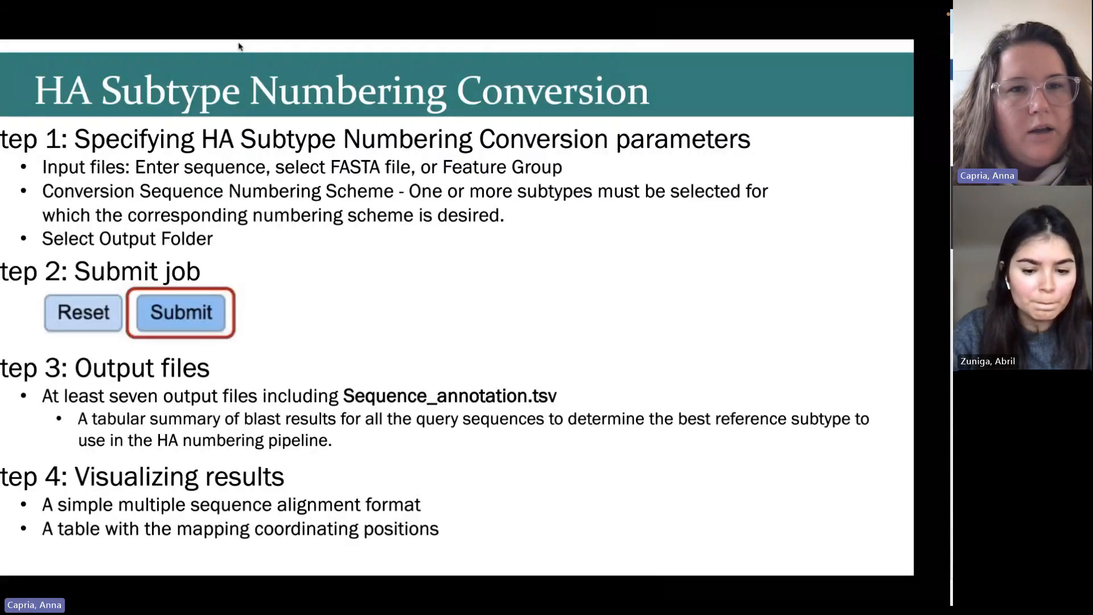
pyautogui.hotkey('ctrl', 'Right')
pyautogui.hotkey('ctrl', 'Right')
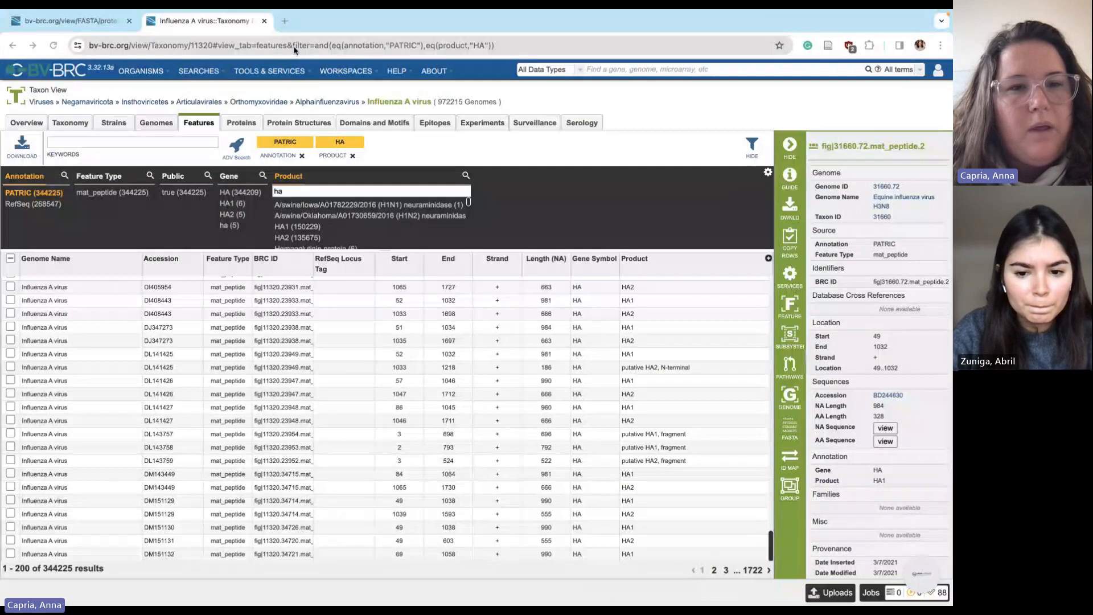
# Select the HA1 peptide row of DJ347273 and bring up its FASTA options
pyautogui.click(110, 341)
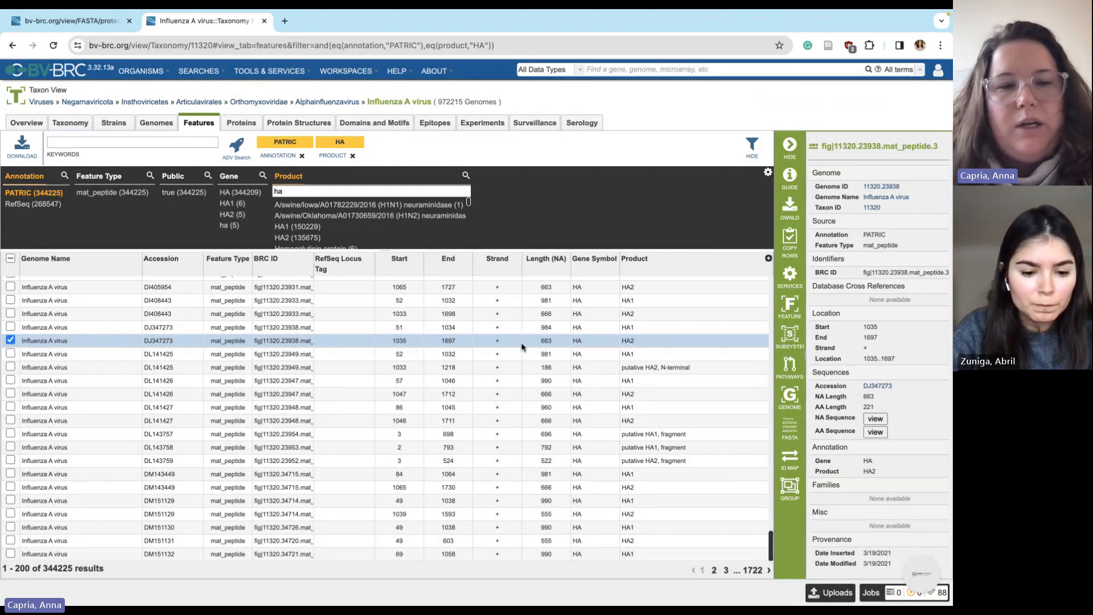
pyautogui.click(326, 329)
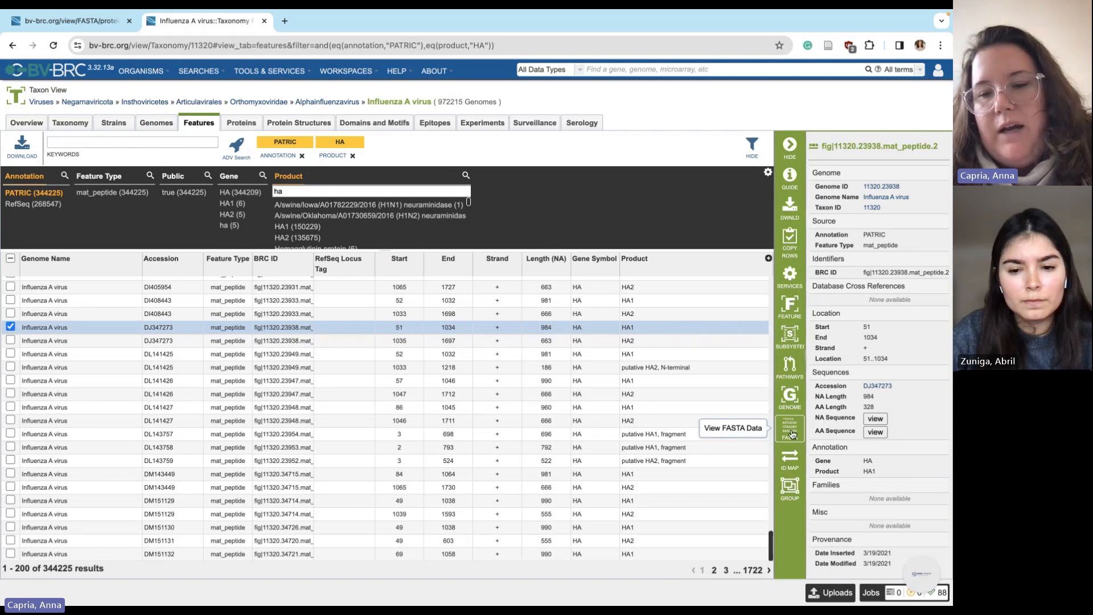
pyautogui.click(792, 433)
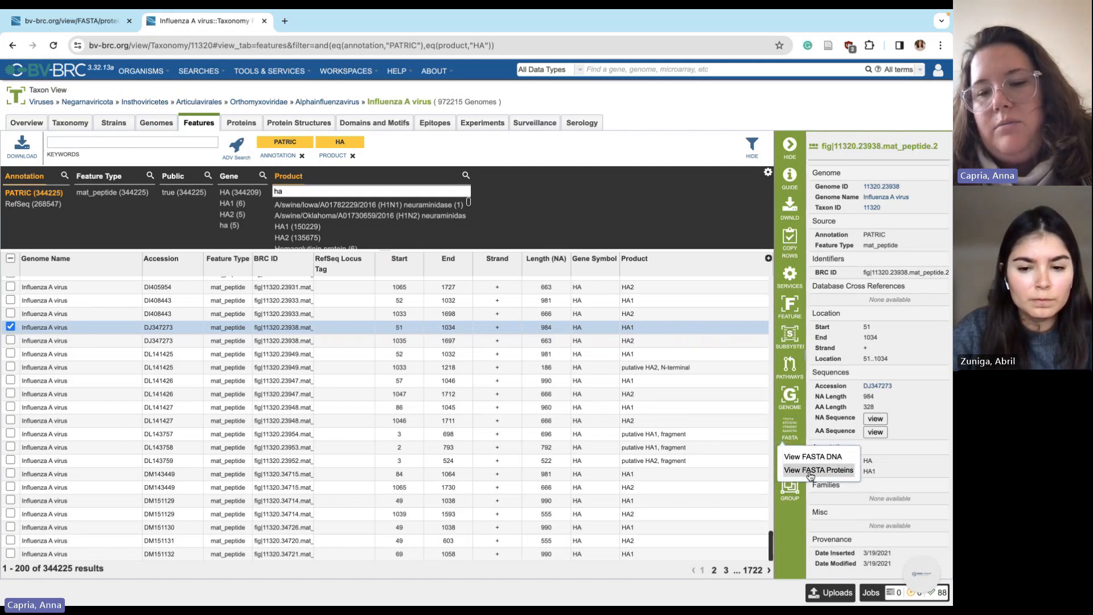
# View the DJ347273 HA1 protein FASTA in a new tab and select the entire entry
pyautogui.click(811, 470)
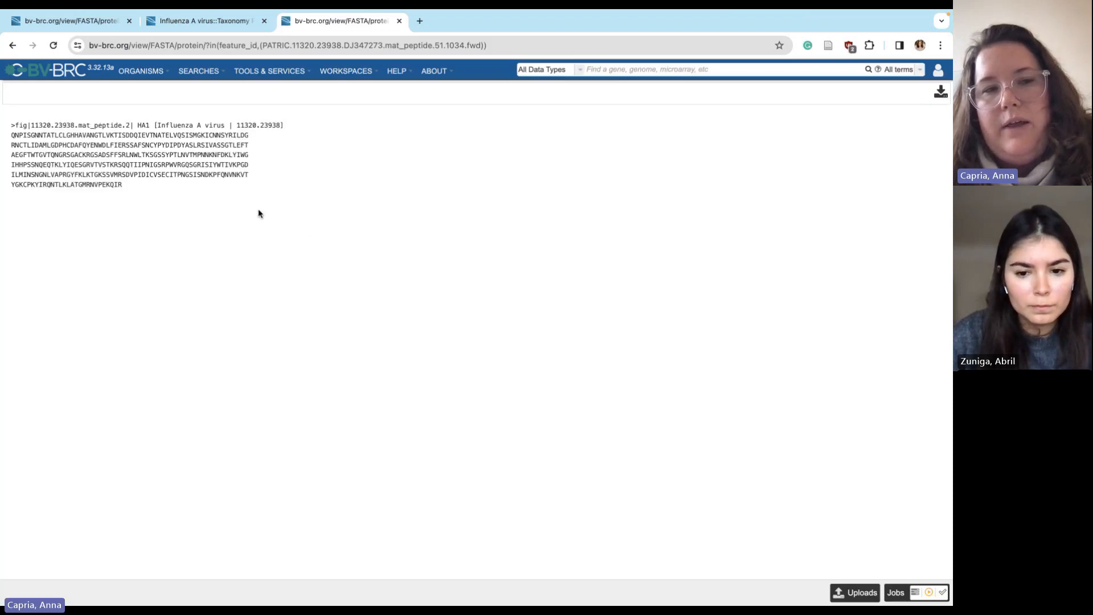
pyautogui.moveTo(141, 197); pyautogui.dragTo(1, 119)
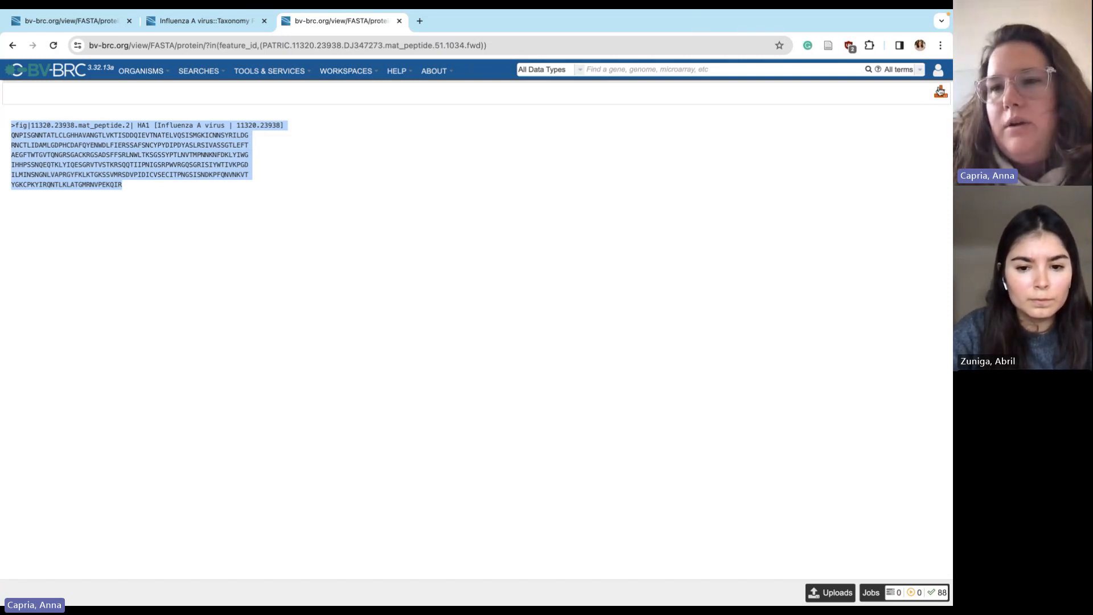
pyautogui.click(262, 268)
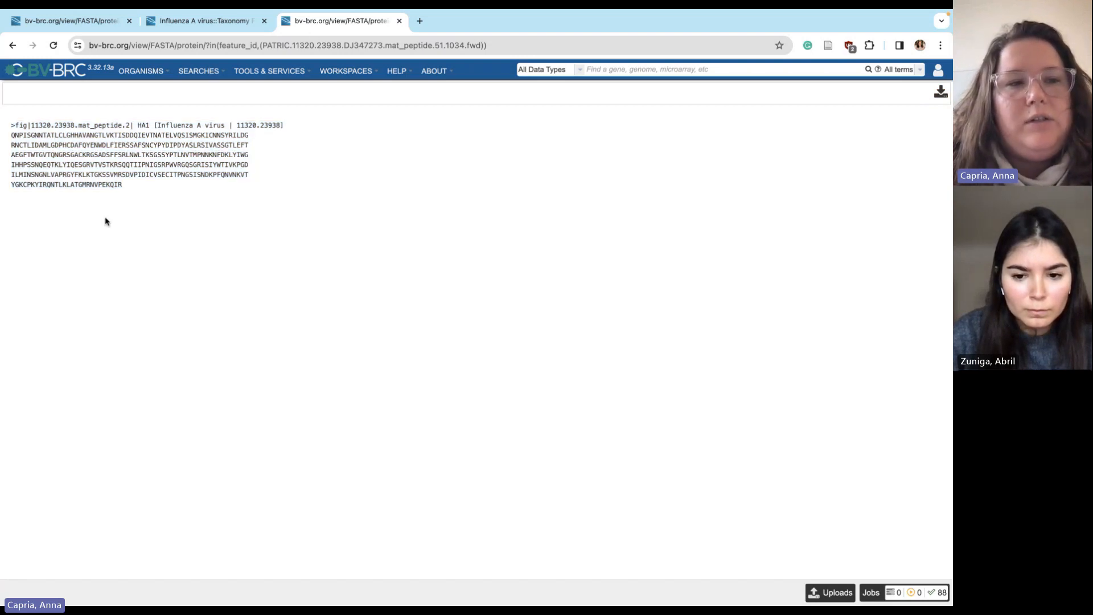
pyautogui.moveTo(127, 195); pyautogui.dragTo(9, 122)
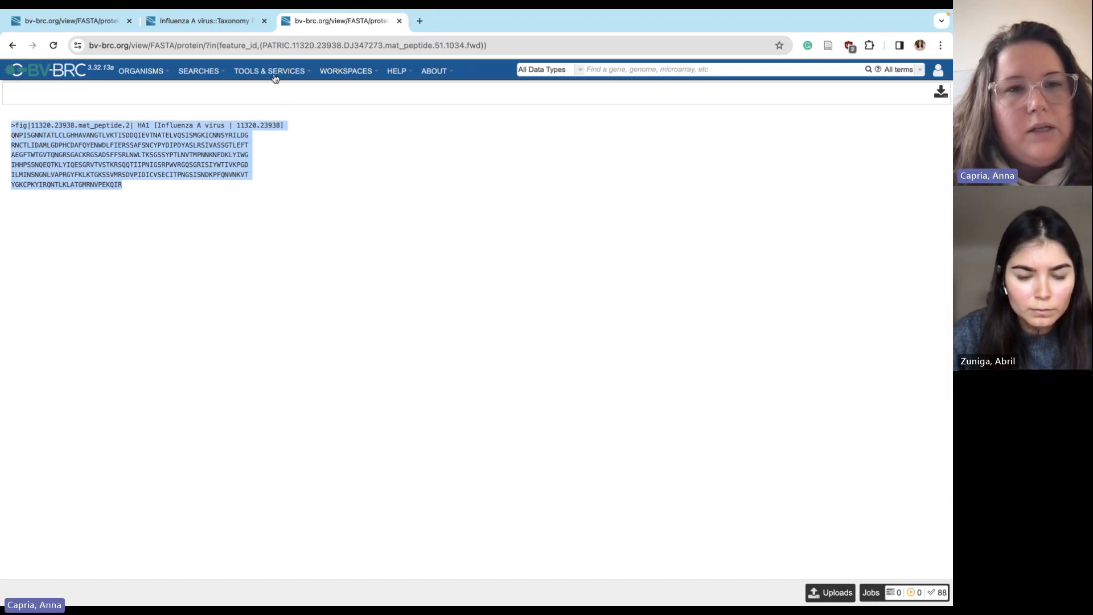
pyautogui.moveTo(134, 200); pyautogui.dragTo(1, 132)
pyautogui.hotkey('ctrl', 'c')
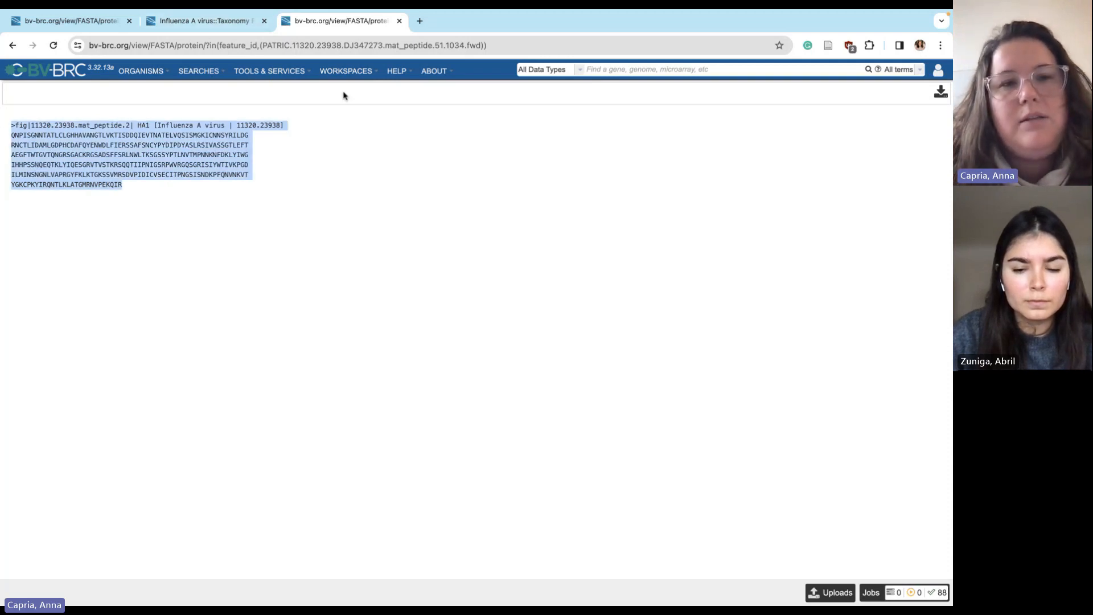
# Open HA Subtype Numbering Conversion and paste the copied HA1 sequence as input
pyautogui.click(270, 71)
pyautogui.click(378, 177)
pyautogui.click(319, 246)
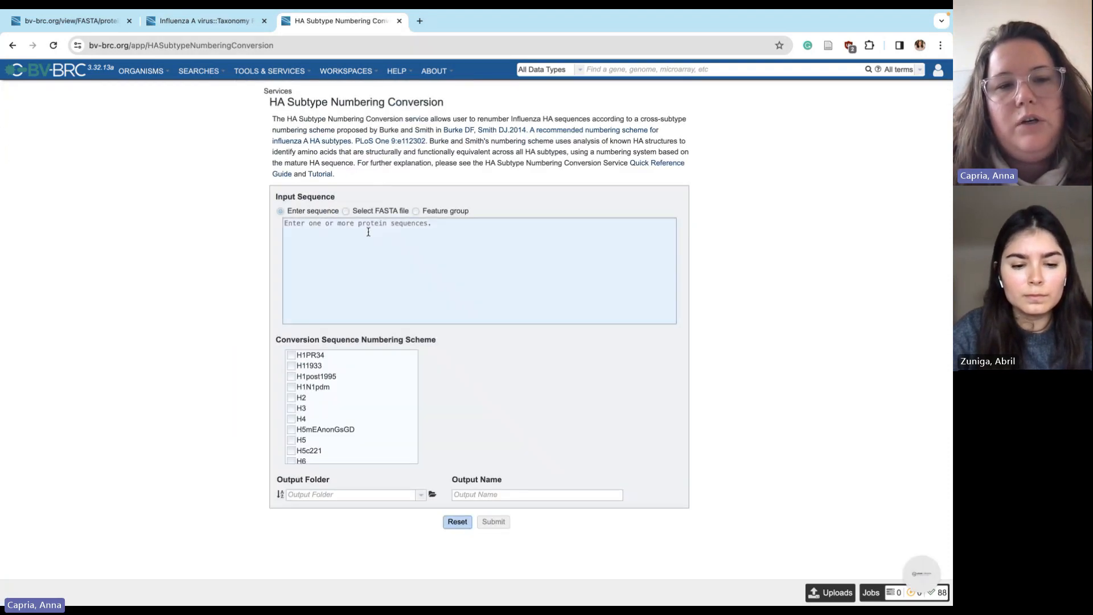
pyautogui.hotkey('ctrl', 'v')
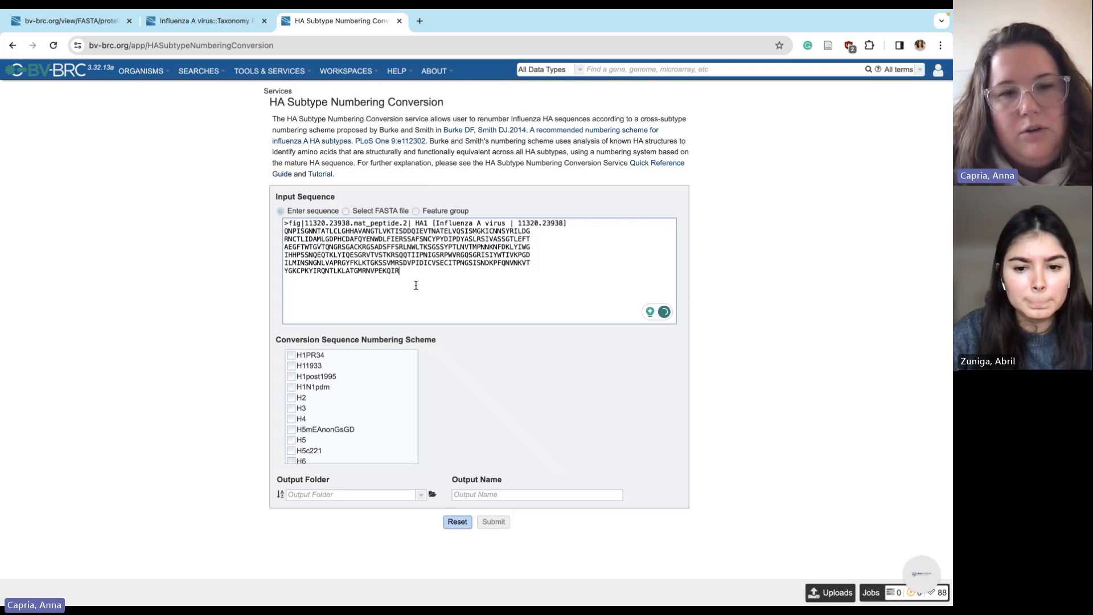
pyautogui.click(345, 211)
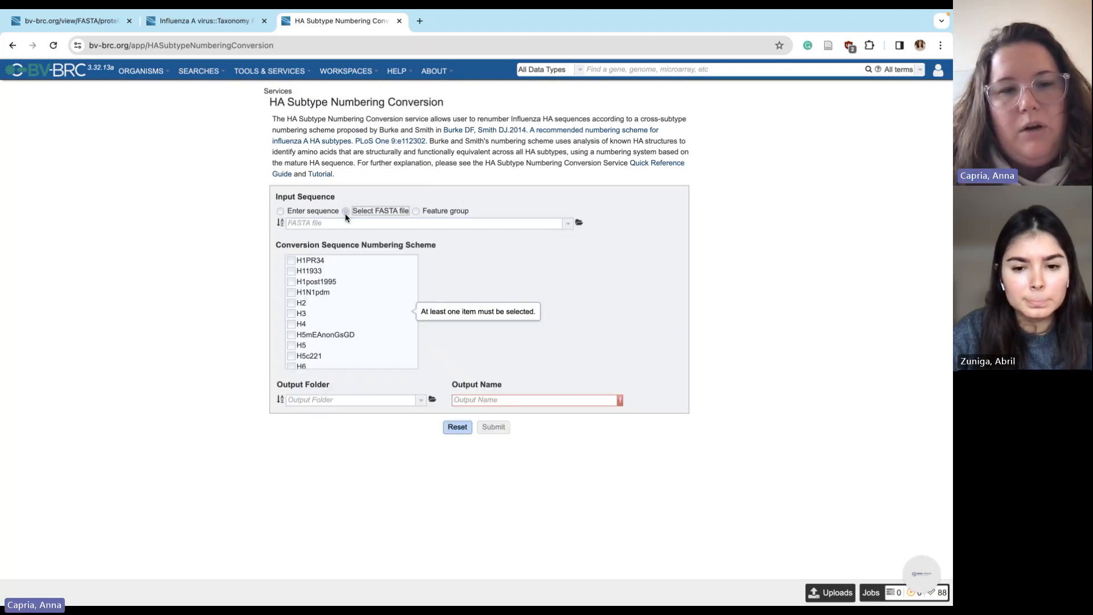
pyautogui.click(338, 227)
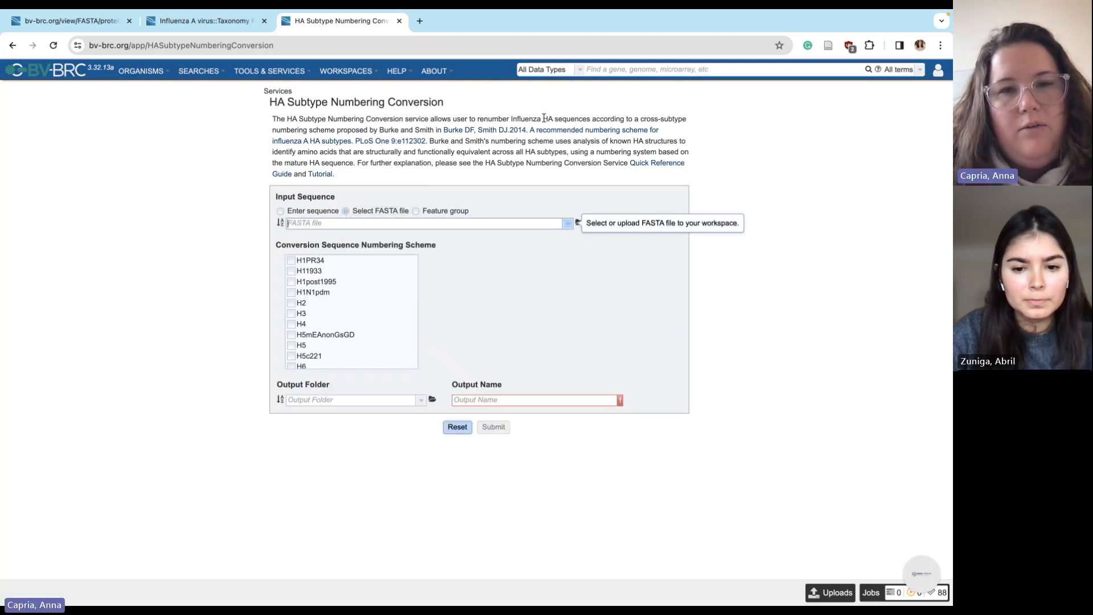
pyautogui.click(571, 108)
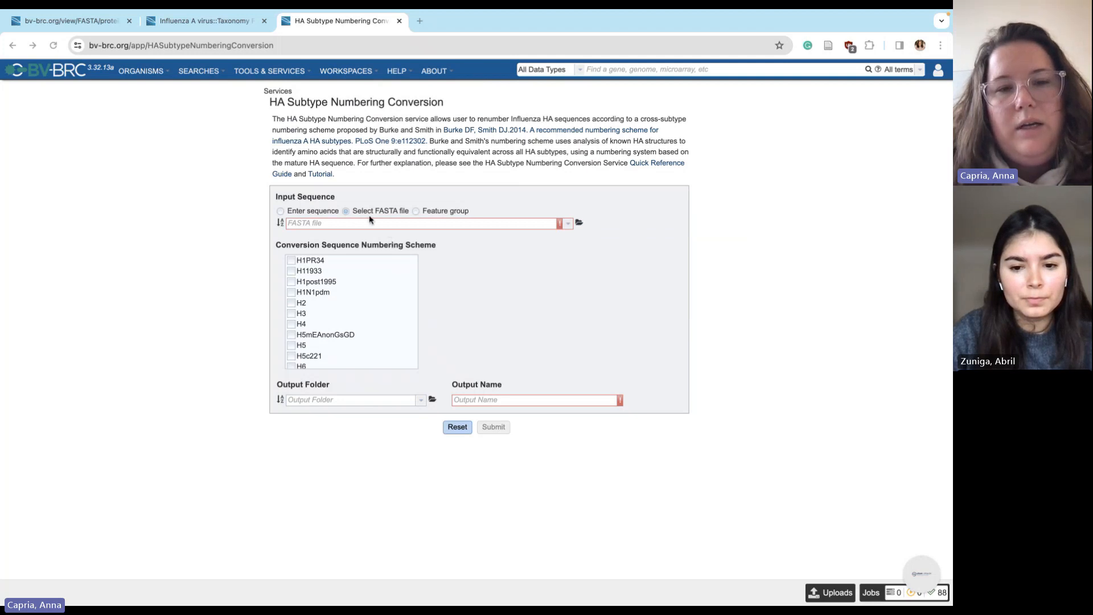
# Switch the input to feature group H1N1_subtype_hemagglutinin from the HA_Conversion workspace
pyautogui.click(416, 211)
pyautogui.click(579, 222)
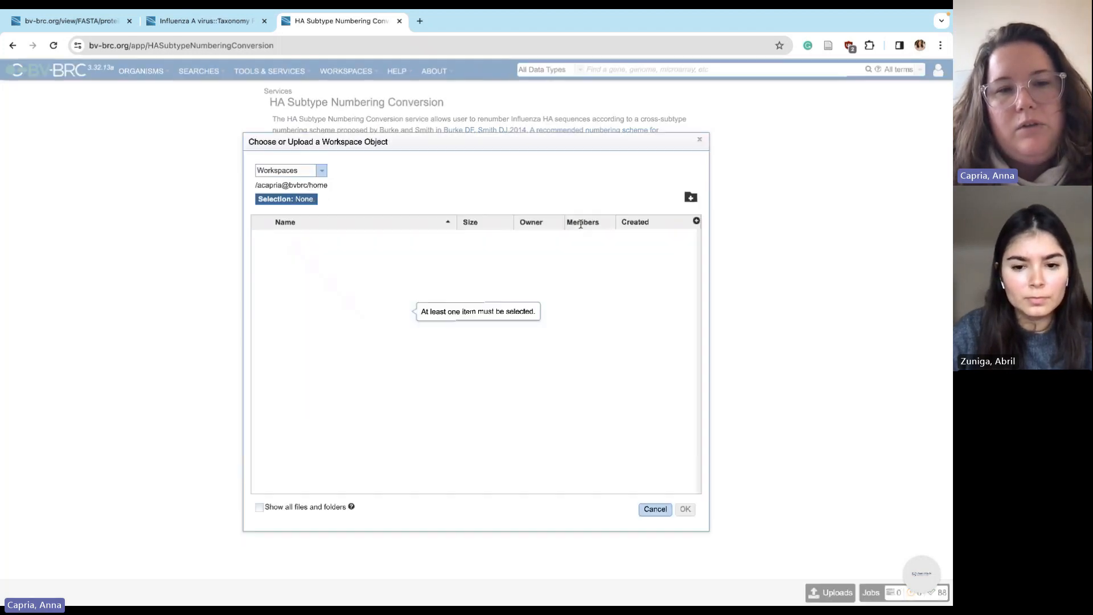
pyautogui.click(260, 239)
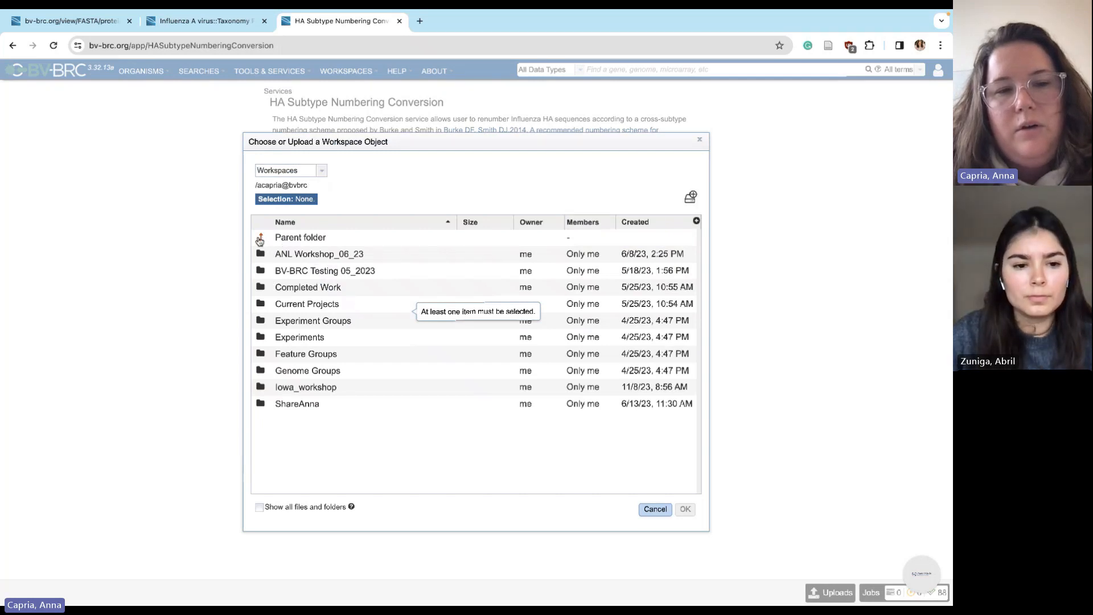
pyautogui.scroll(-2, 298, 415)
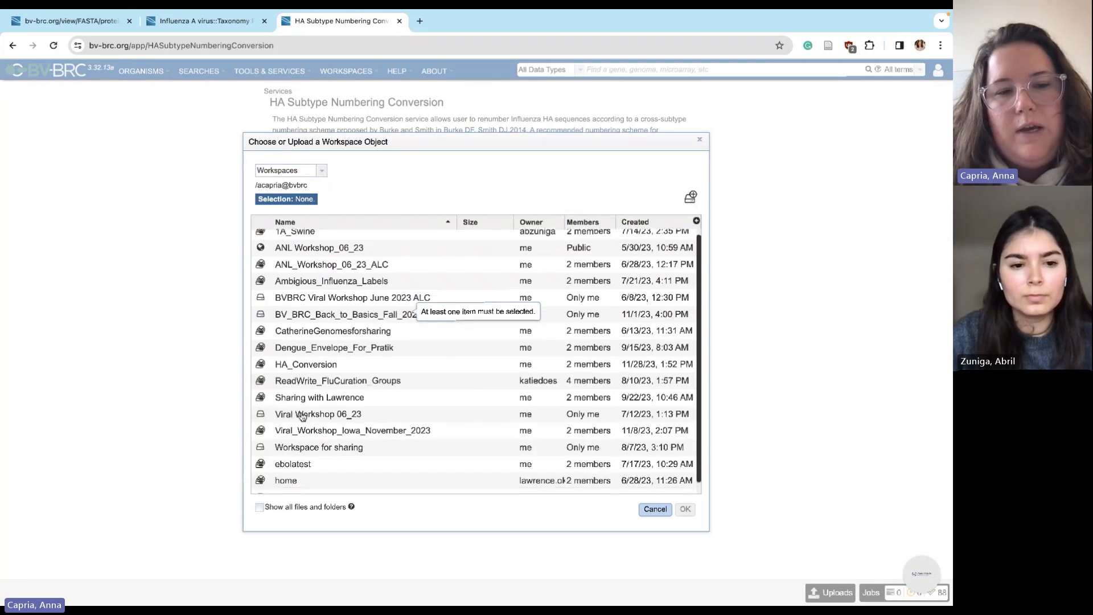
pyautogui.doubleClick(316, 352)
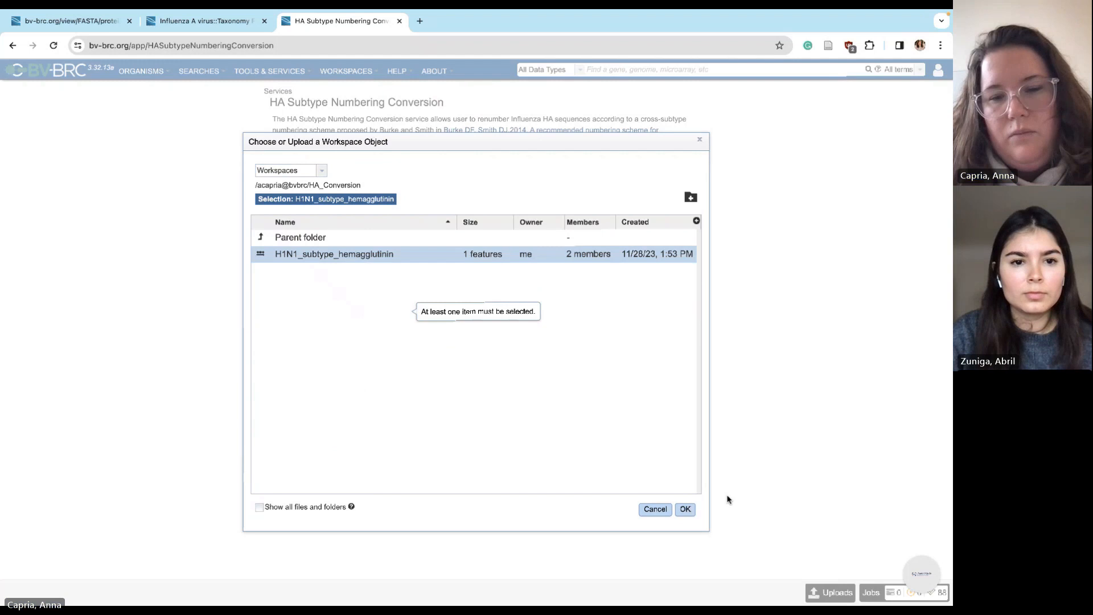
pyautogui.click(686, 510)
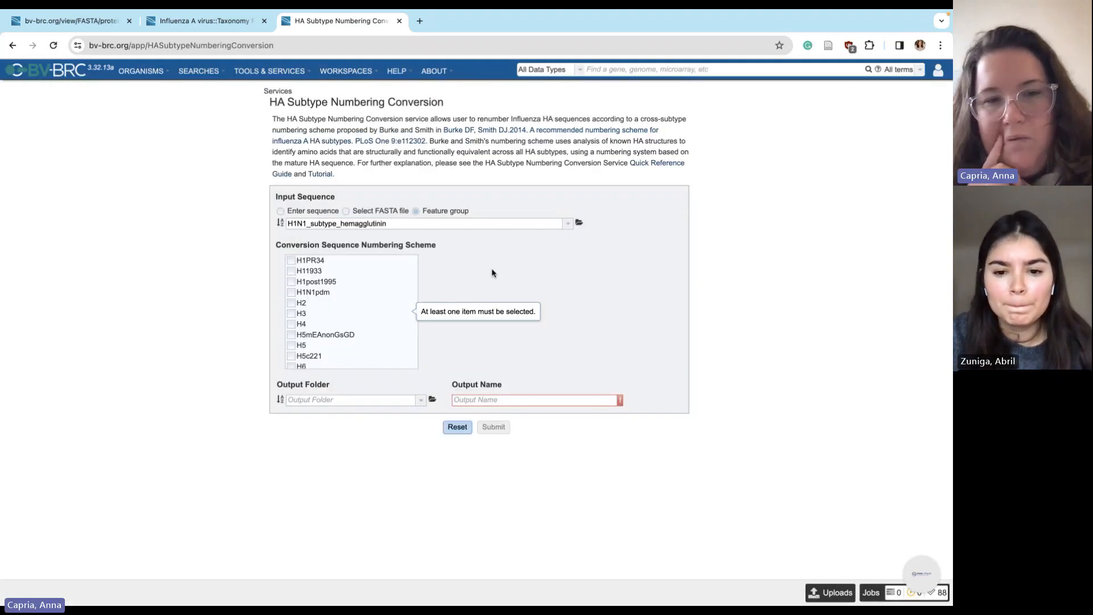
# Tick the H2, H5mEAnonGsGD and H5 conversion numbering schemes
pyautogui.scroll(1, 344, 280)
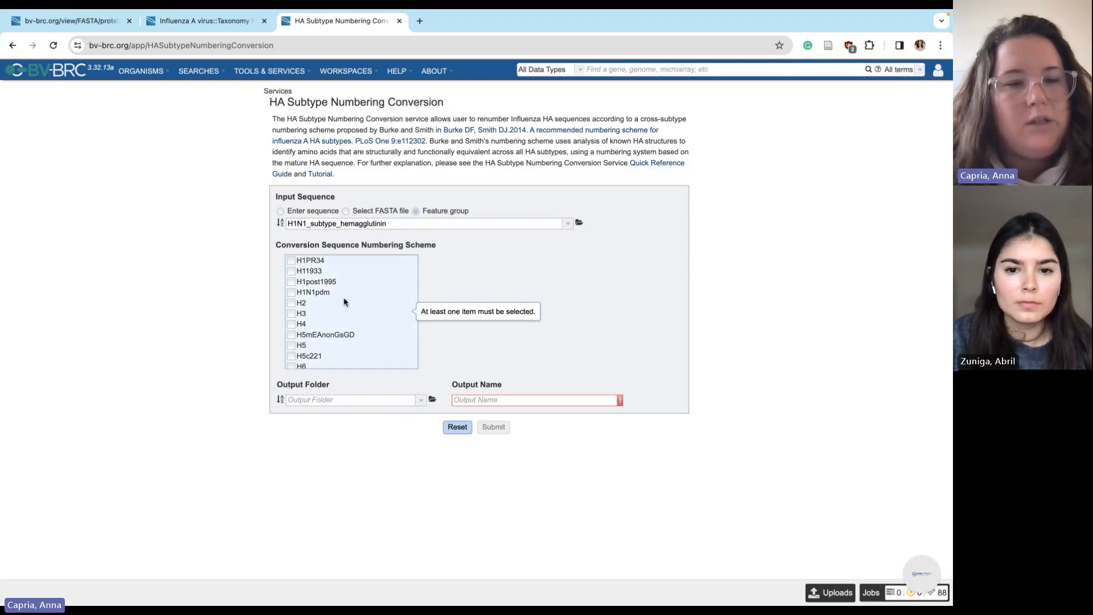
pyautogui.click(290, 302)
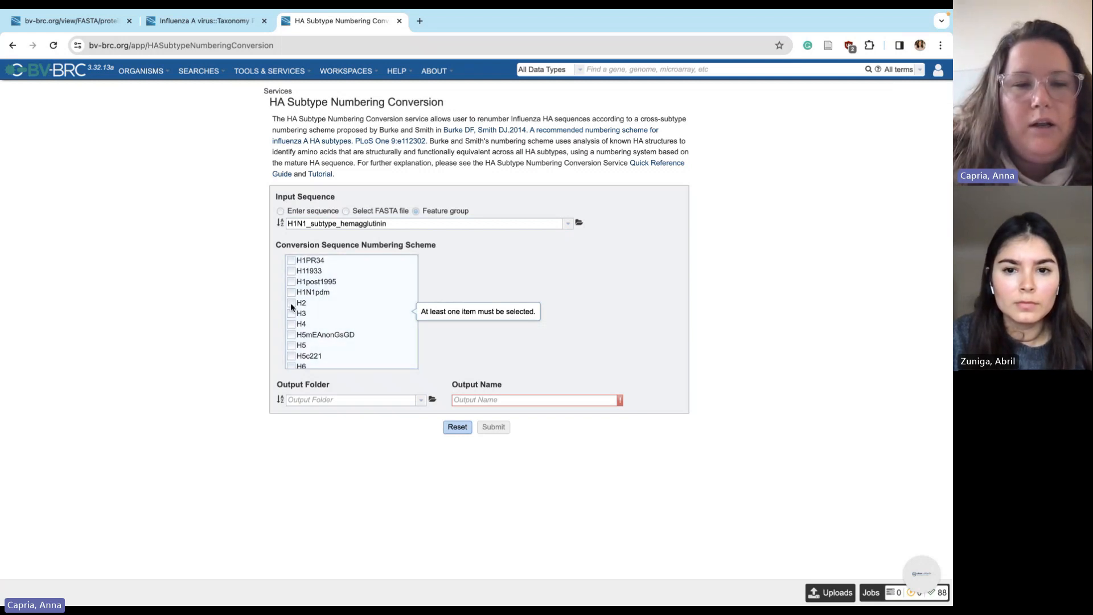
pyautogui.click(293, 336)
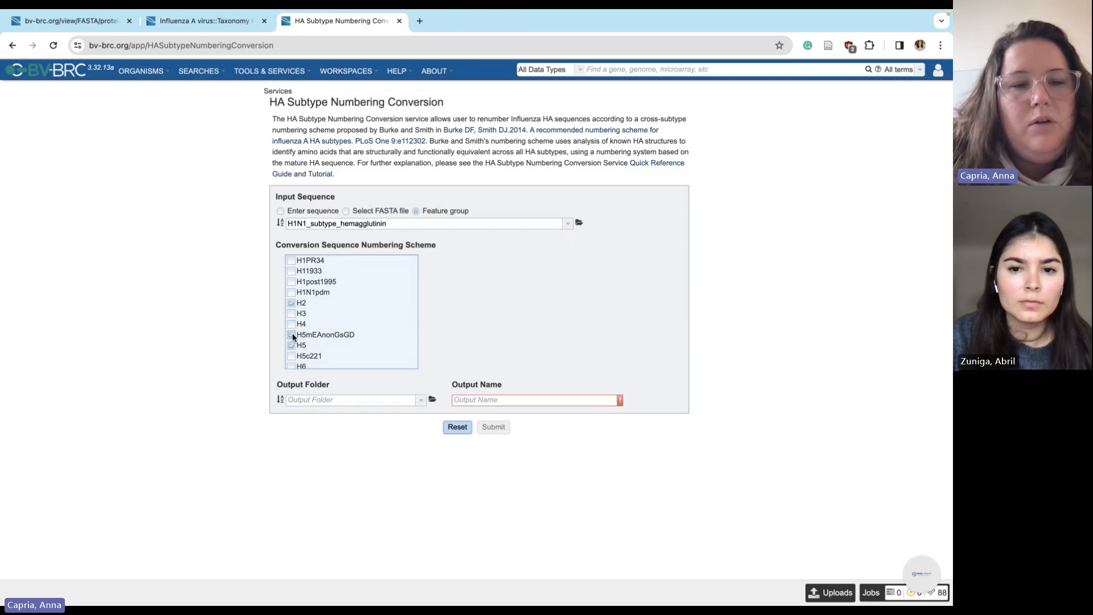
pyautogui.scroll(-1, 292, 336)
pyautogui.scroll(-2, 292, 335)
pyautogui.click(292, 314)
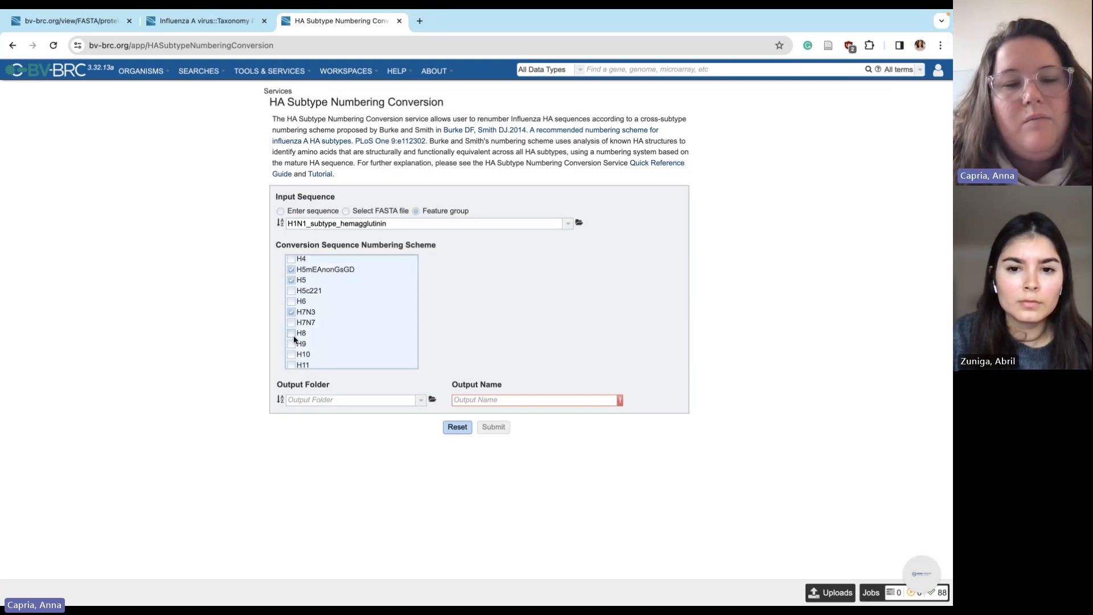
pyautogui.scroll(2, 301, 333)
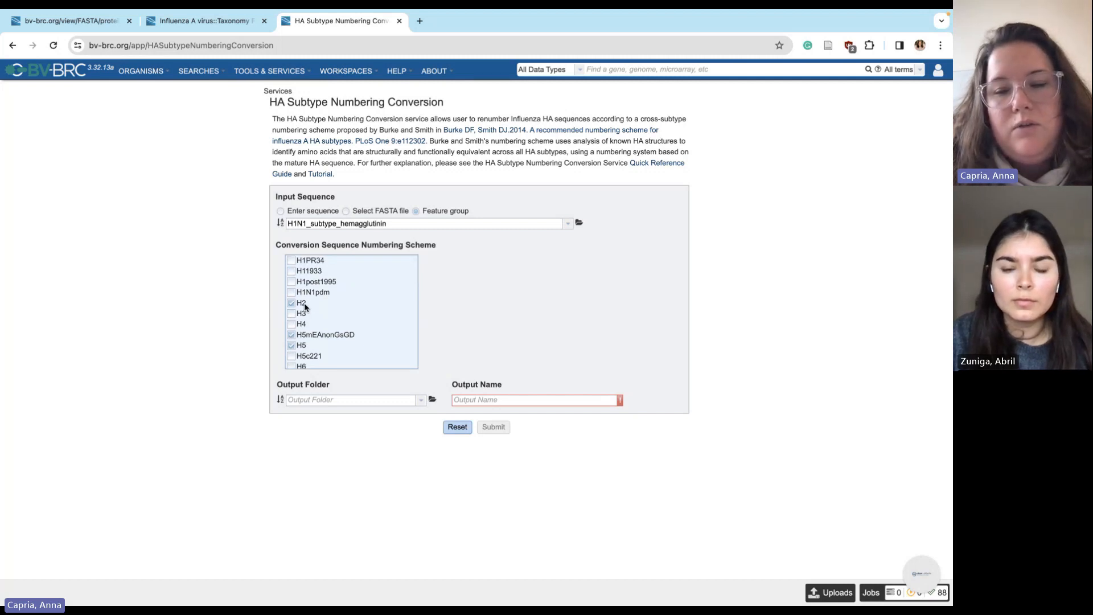
# Set the output folder to the HA_Conversion workspace
pyautogui.click(334, 401)
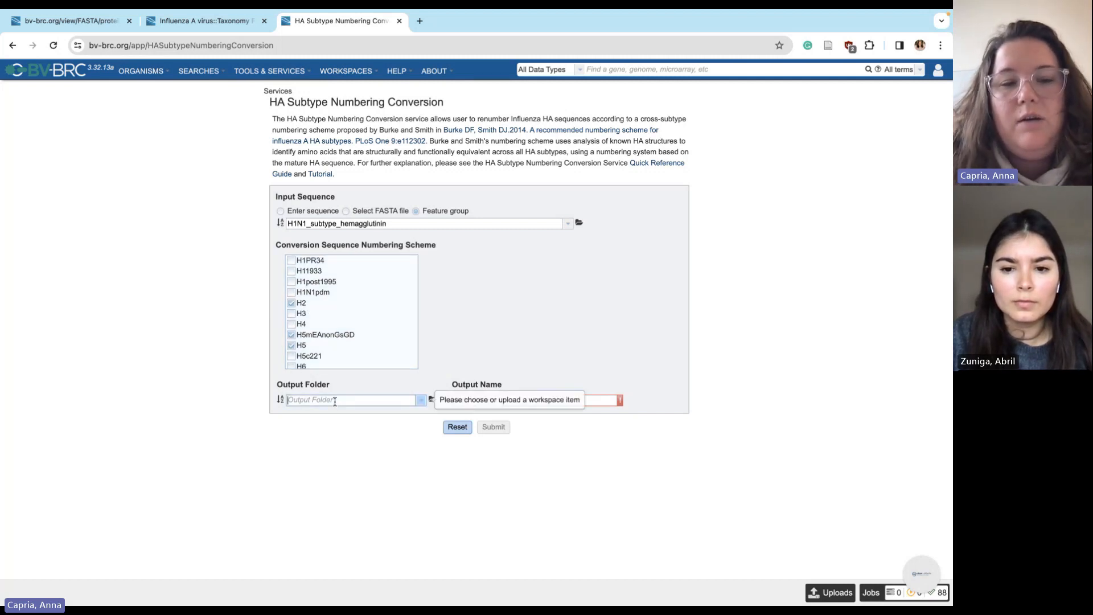
pyautogui.click(418, 401)
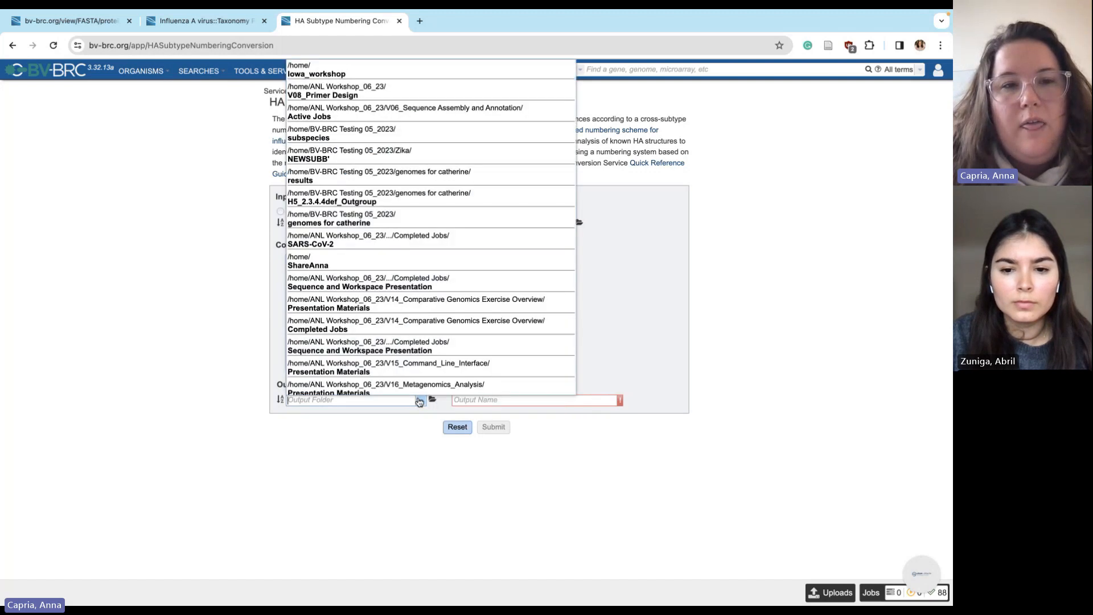
pyautogui.click(454, 408)
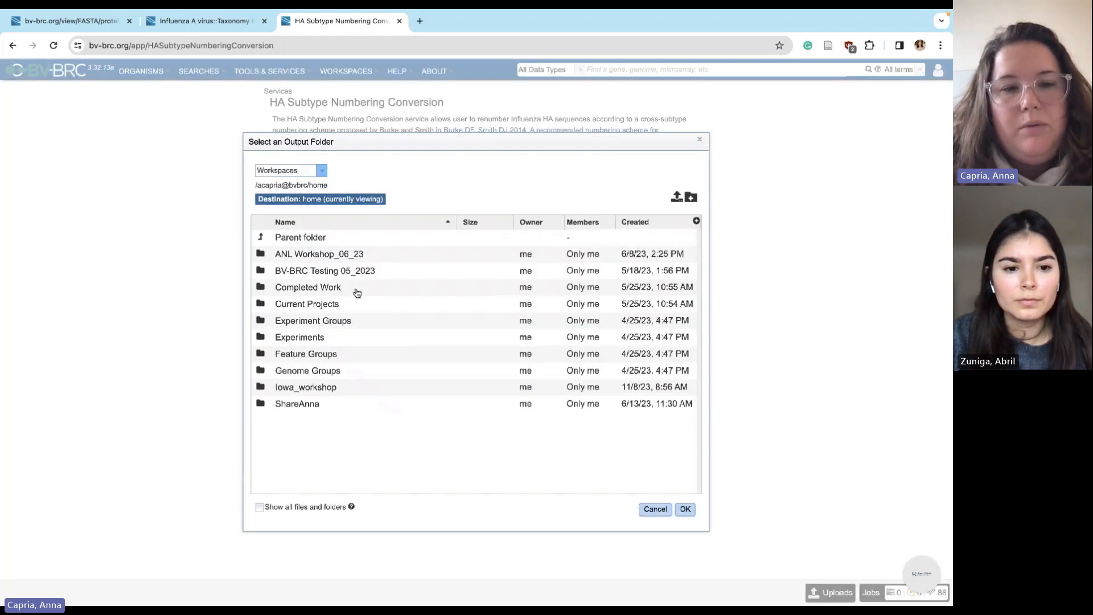
pyautogui.click(432, 399)
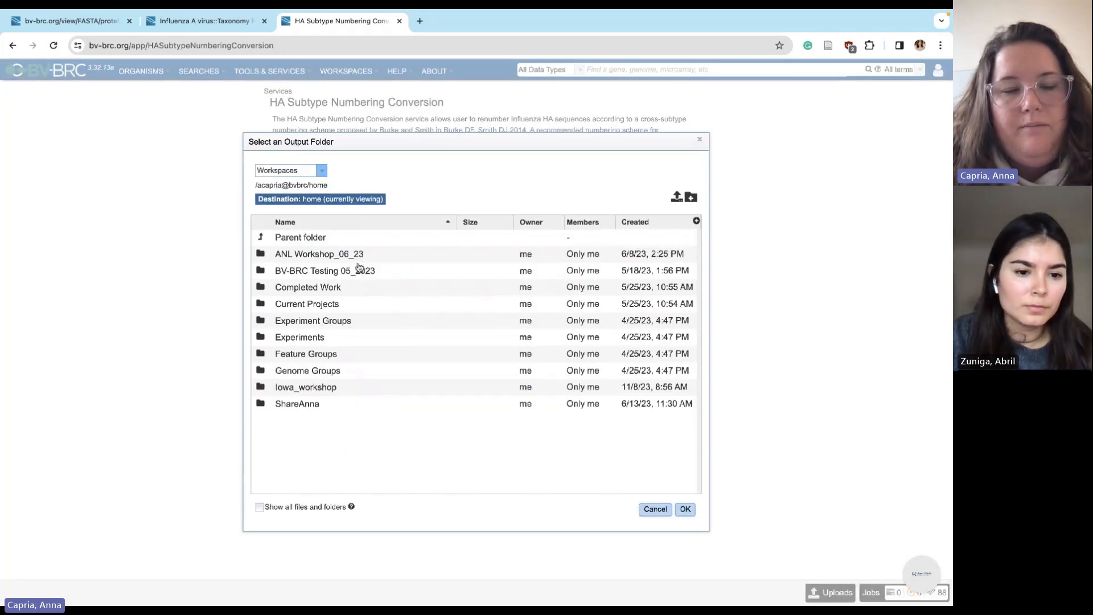
pyautogui.click(261, 238)
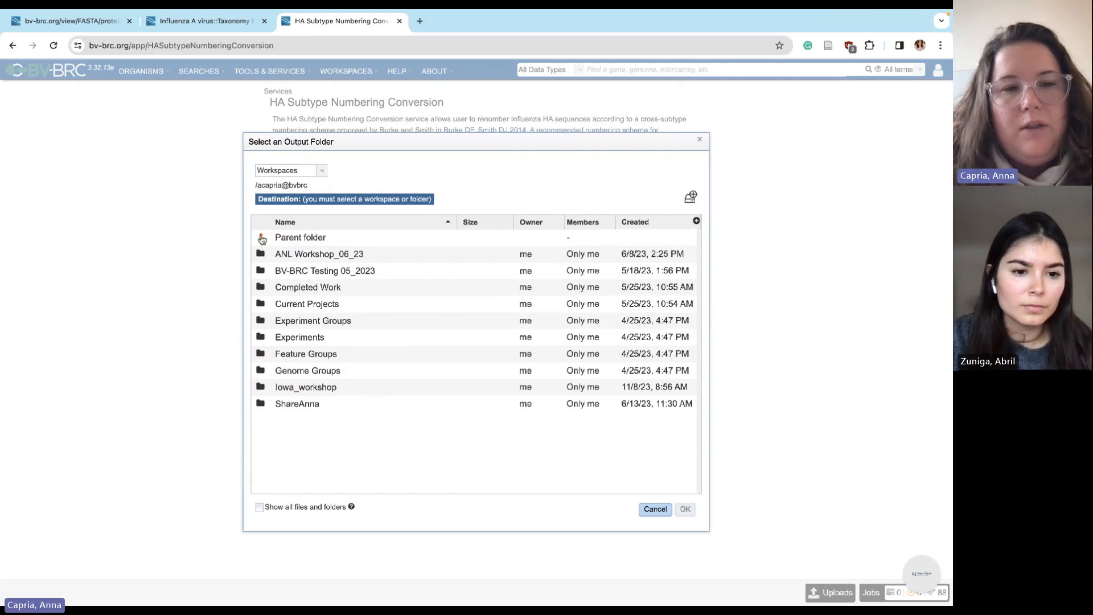
pyautogui.scroll(-1, 310, 330)
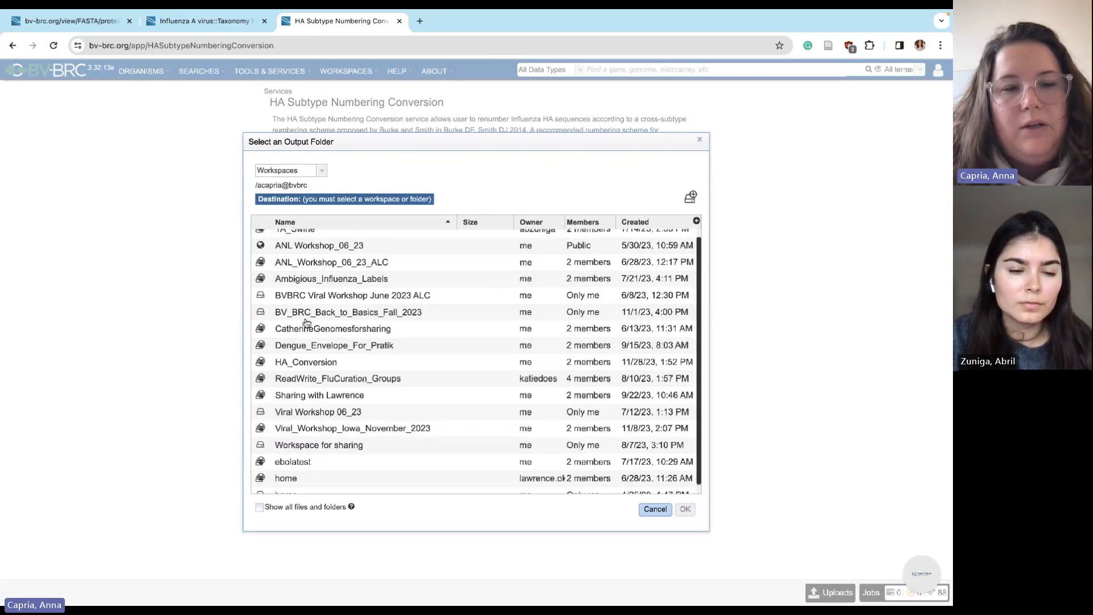
pyautogui.click(309, 361)
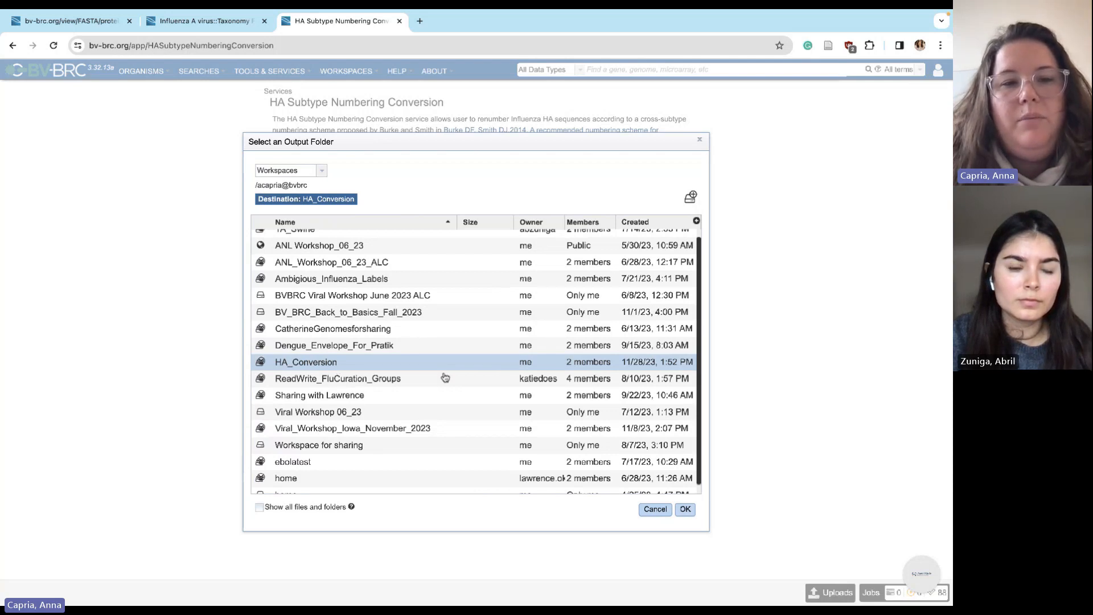
pyautogui.scroll(1, 427, 364)
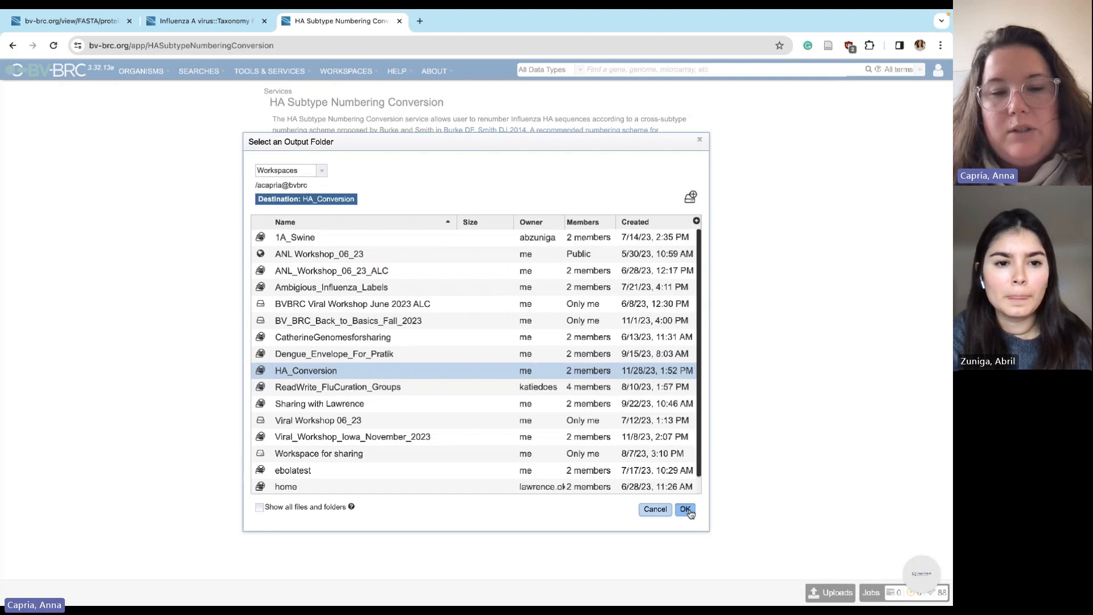
pyautogui.click(685, 510)
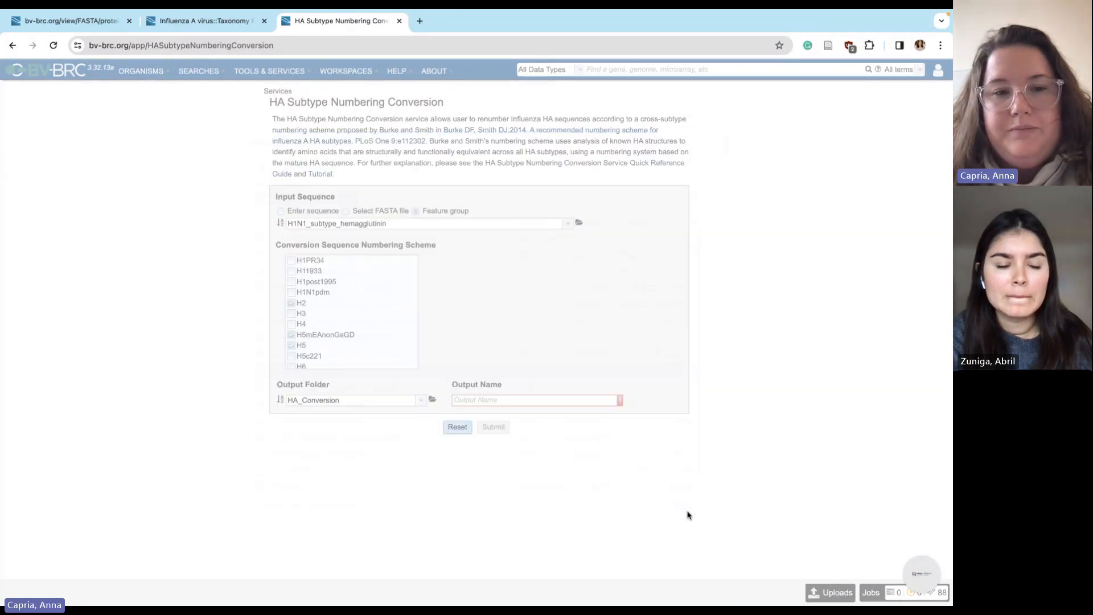
# Name the output H2_H5mEAnonGsGD_H5_H7N3 conversions, add the H7N3 scheme, and submit
pyautogui.scroll(-2, 359, 326)
pyautogui.scroll(-1, 359, 328)
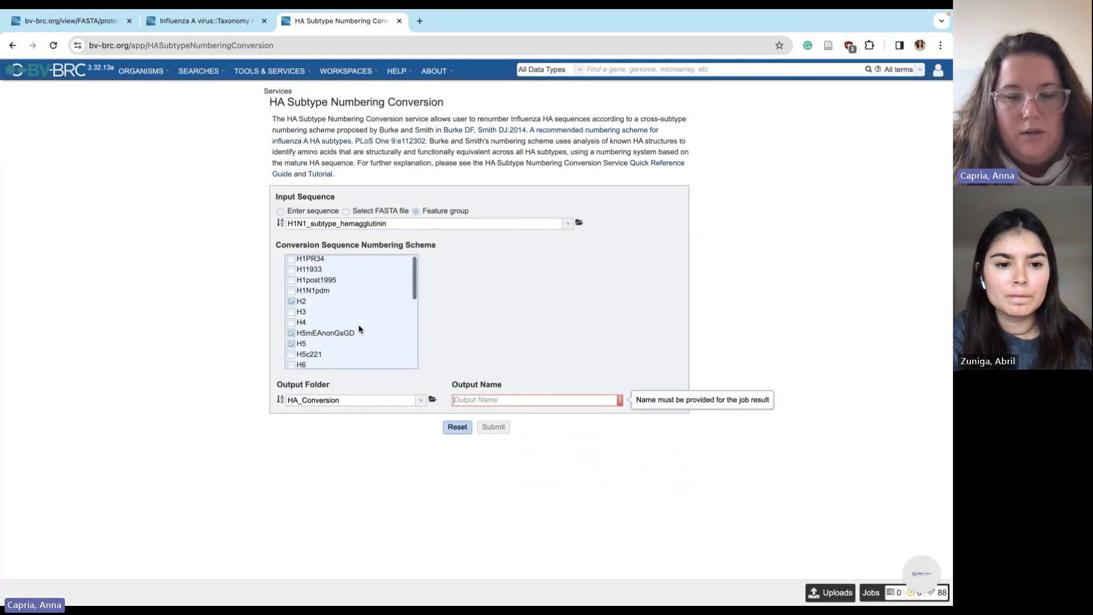
pyautogui.write('H2')
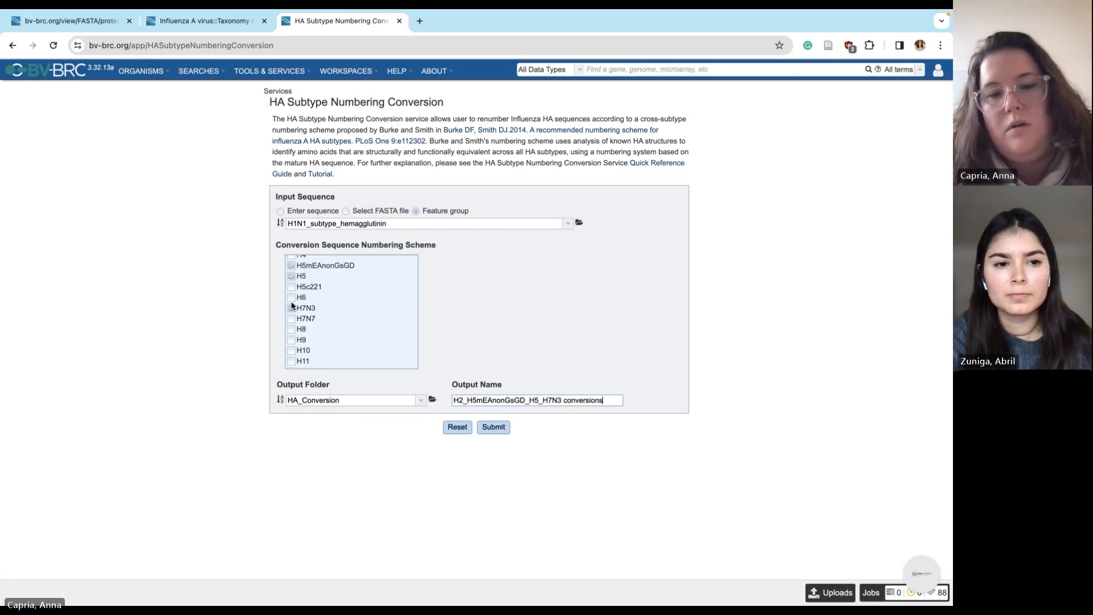
pyautogui.click(292, 307)
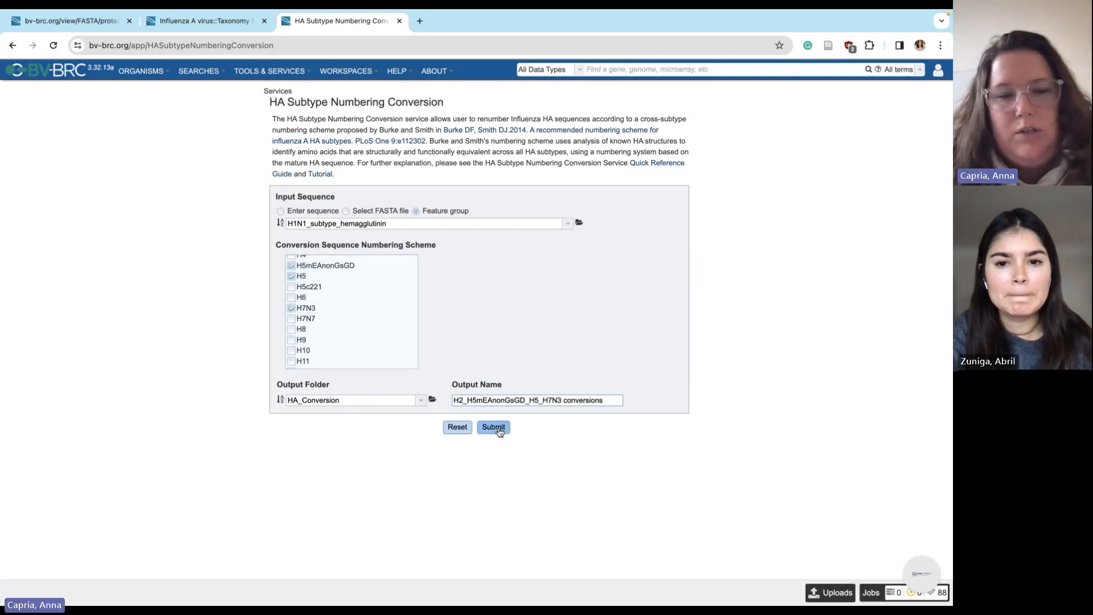
pyautogui.click(494, 428)
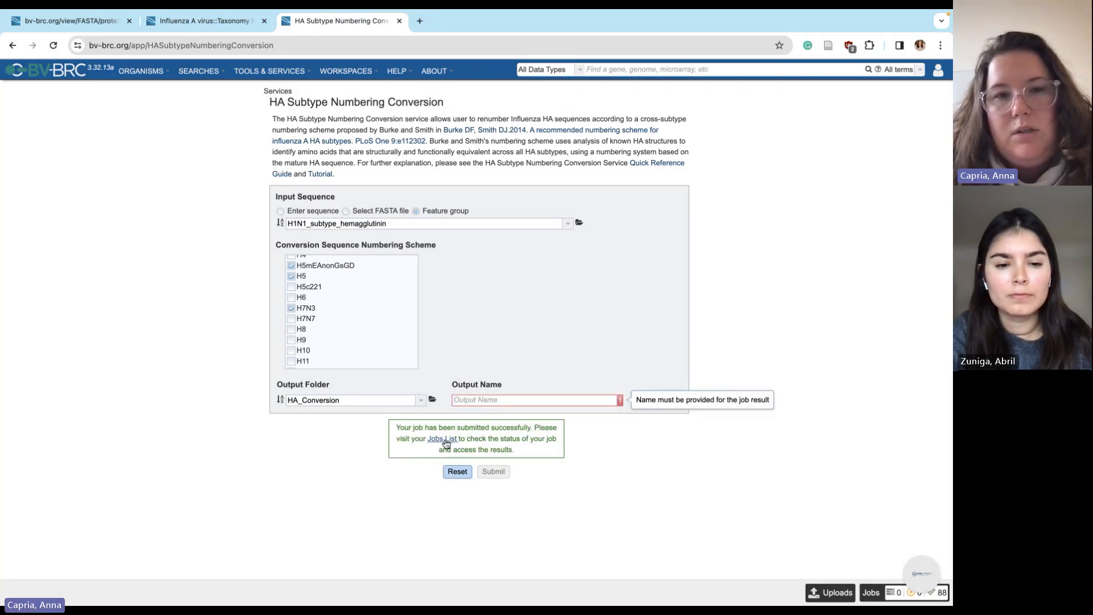
# Share BV_BRC_Back_to_Basics_Fall_2023 with another user at Can edit permission
pyautogui.moveTo(346, 73)
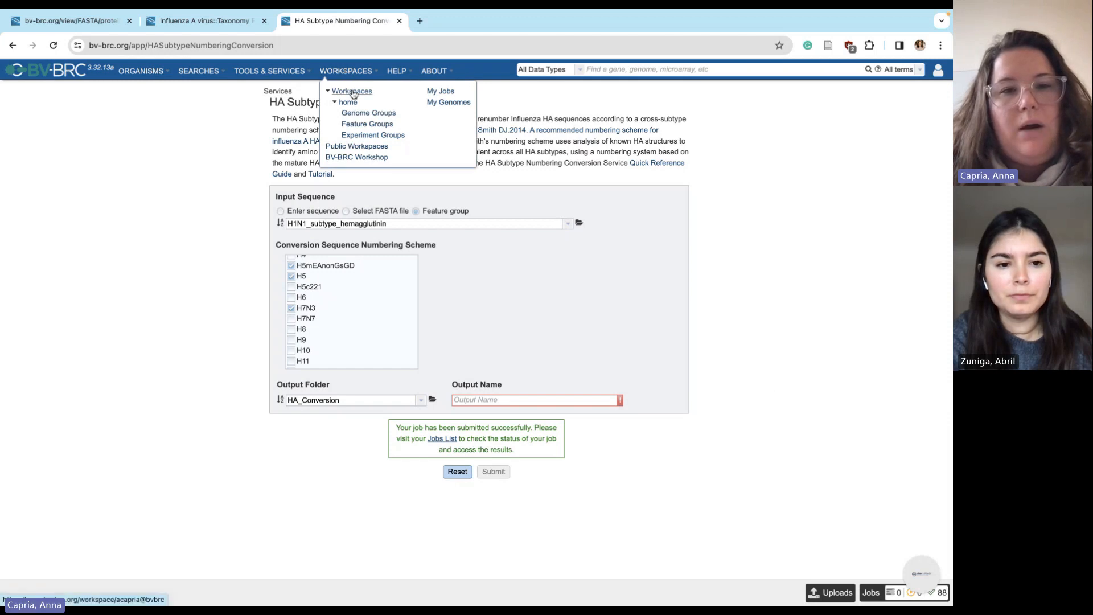
pyautogui.click(352, 92)
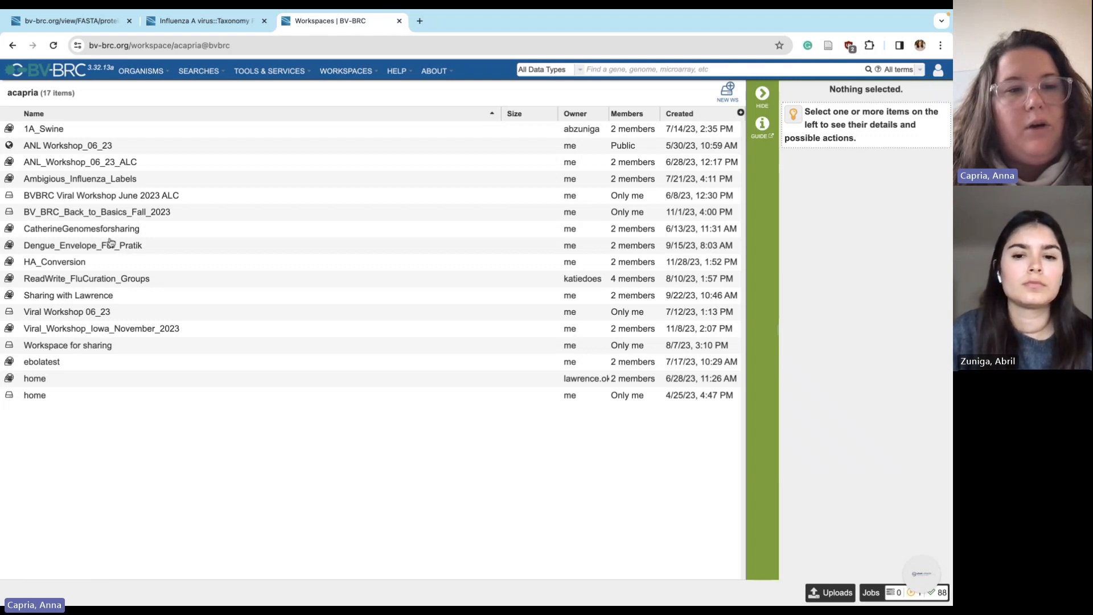
pyautogui.click(97, 215)
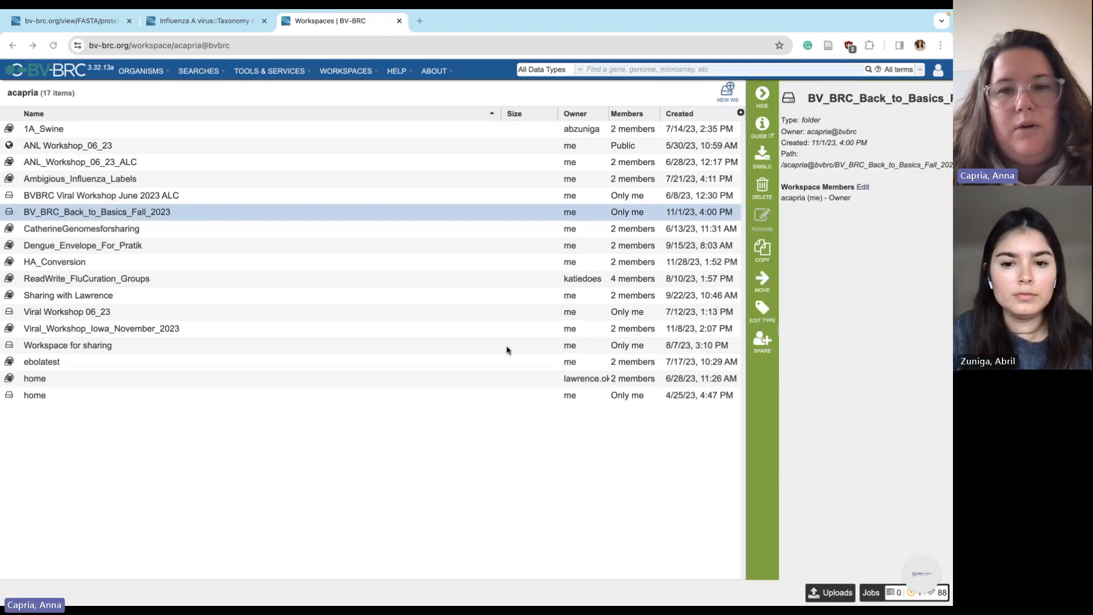
pyautogui.click(762, 340)
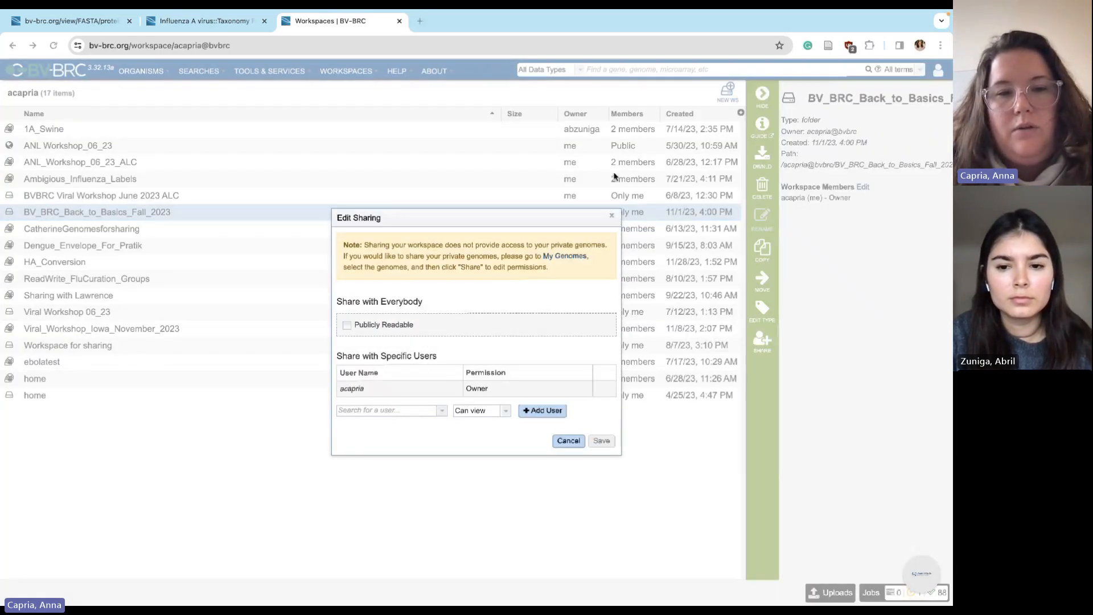
pyautogui.click(387, 411)
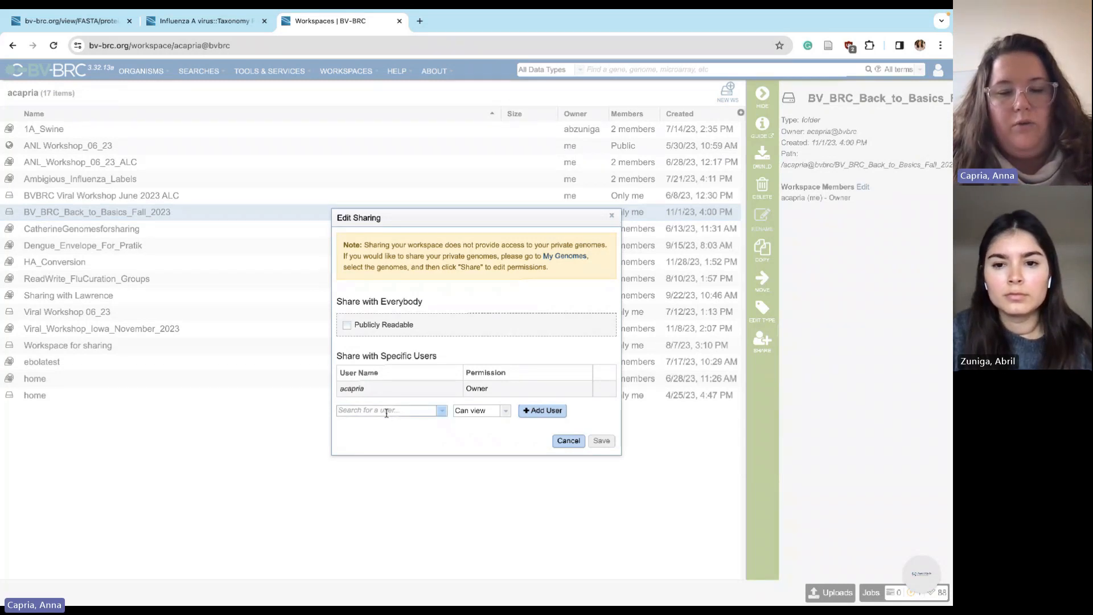
pyautogui.click(495, 411)
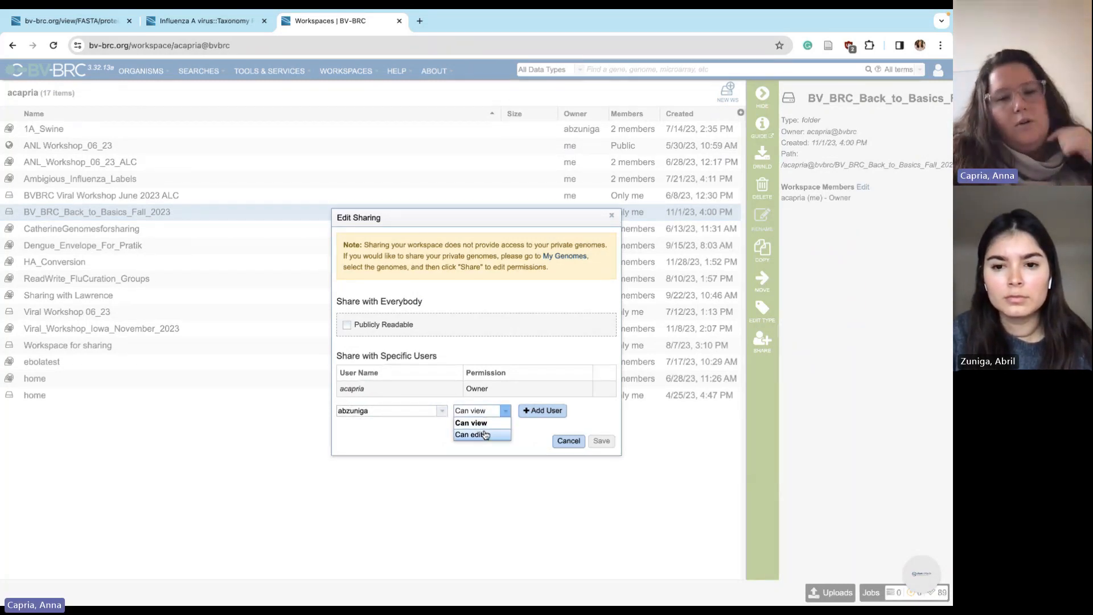
pyautogui.click(486, 435)
pyautogui.click(535, 416)
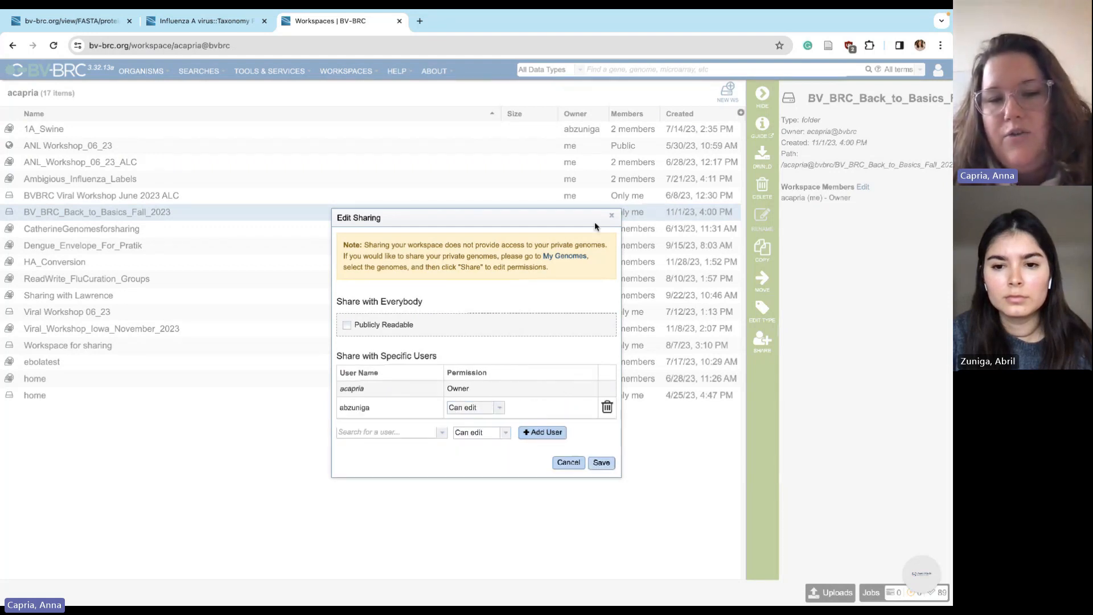
pyautogui.click(601, 463)
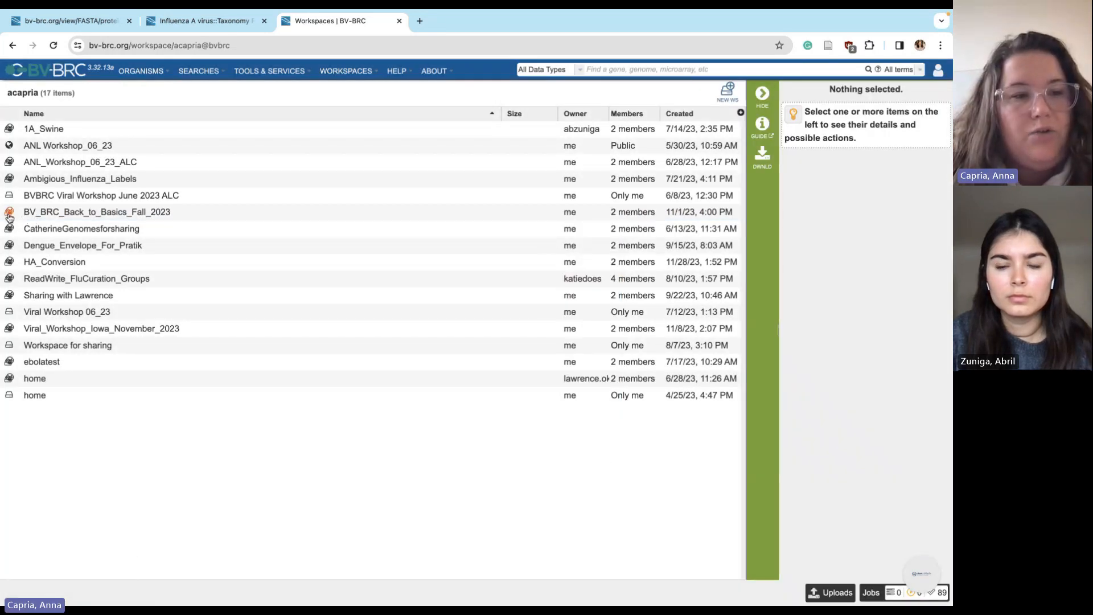
# Remove that user's edit access so the workspace is Only me, then open HA_Conversion
pyautogui.click(45, 264)
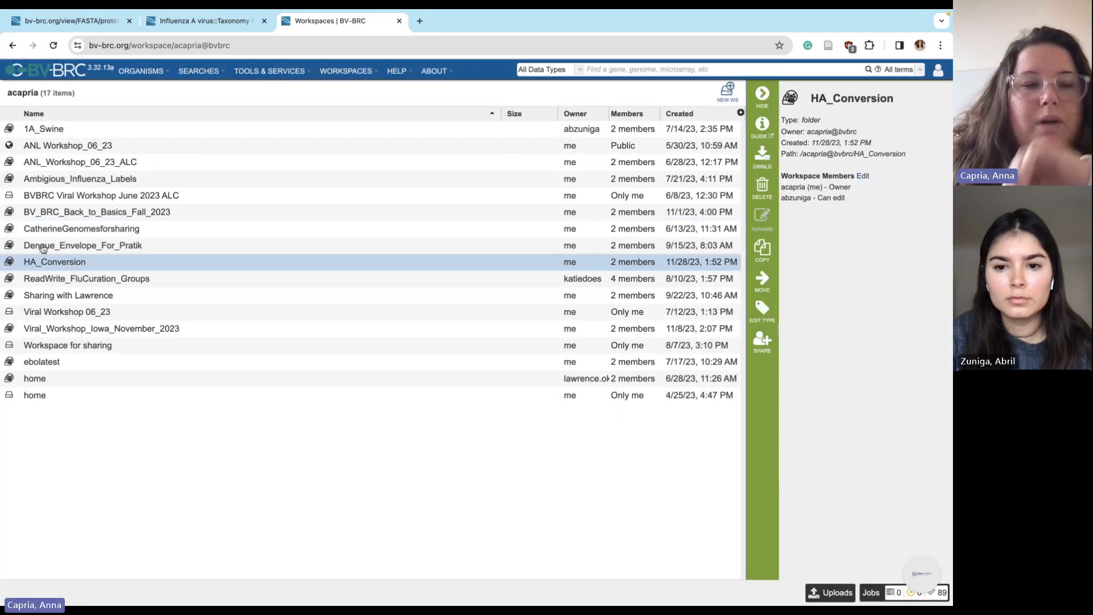
pyautogui.doubleClick(47, 213)
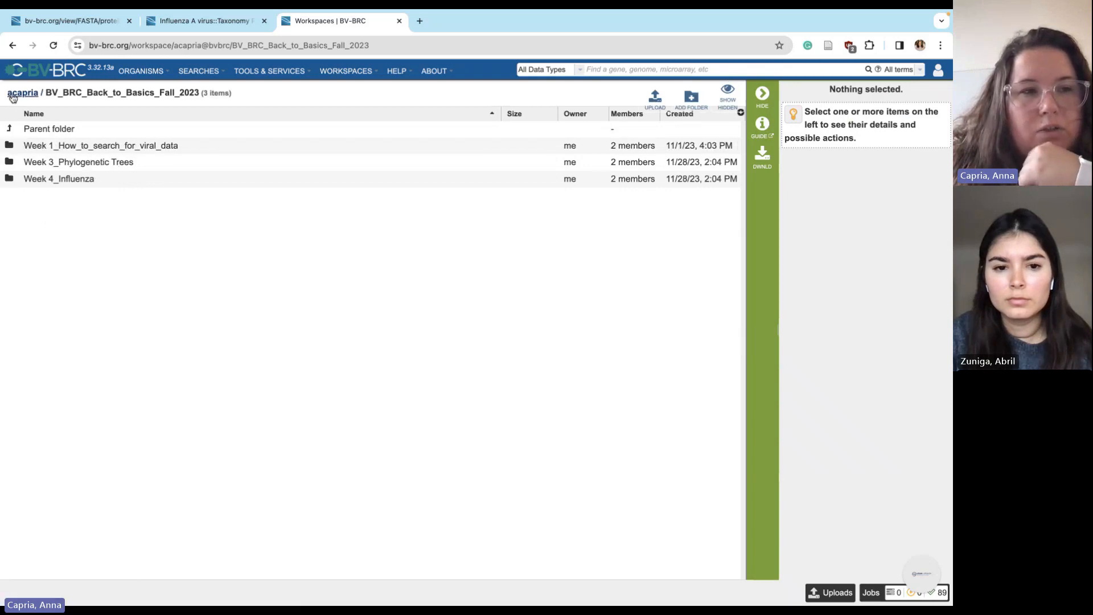
pyautogui.click(12, 94)
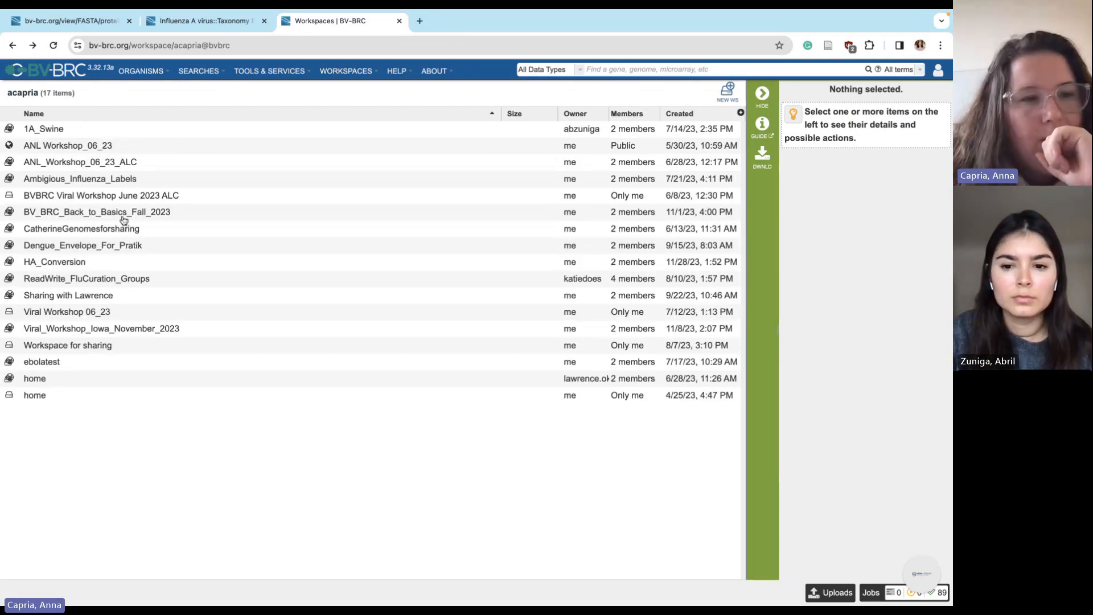
pyautogui.click(124, 220)
pyautogui.click(763, 341)
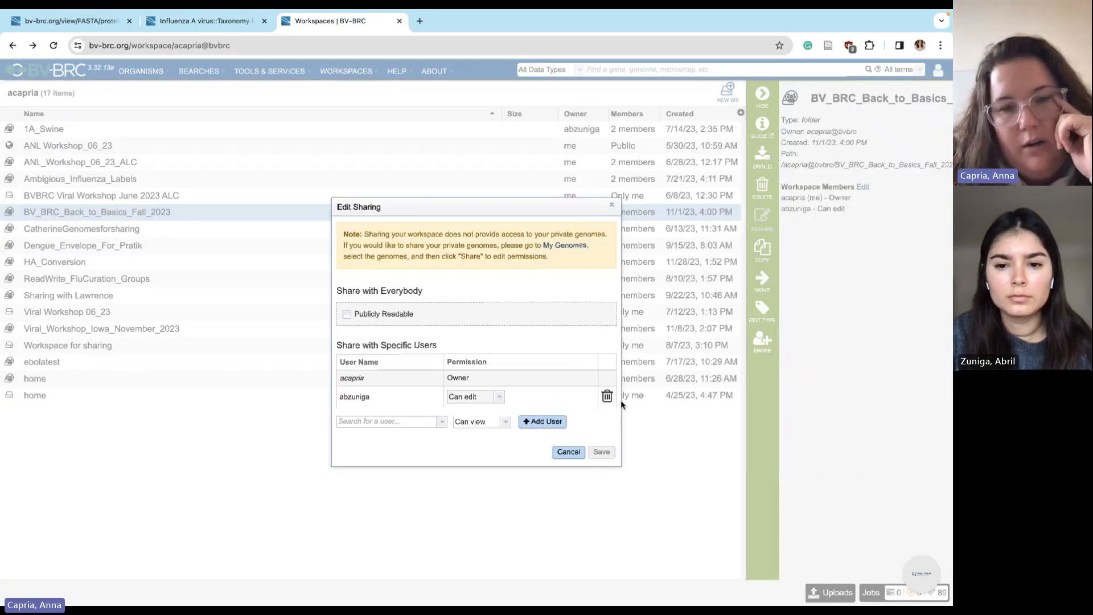
pyautogui.click(607, 396)
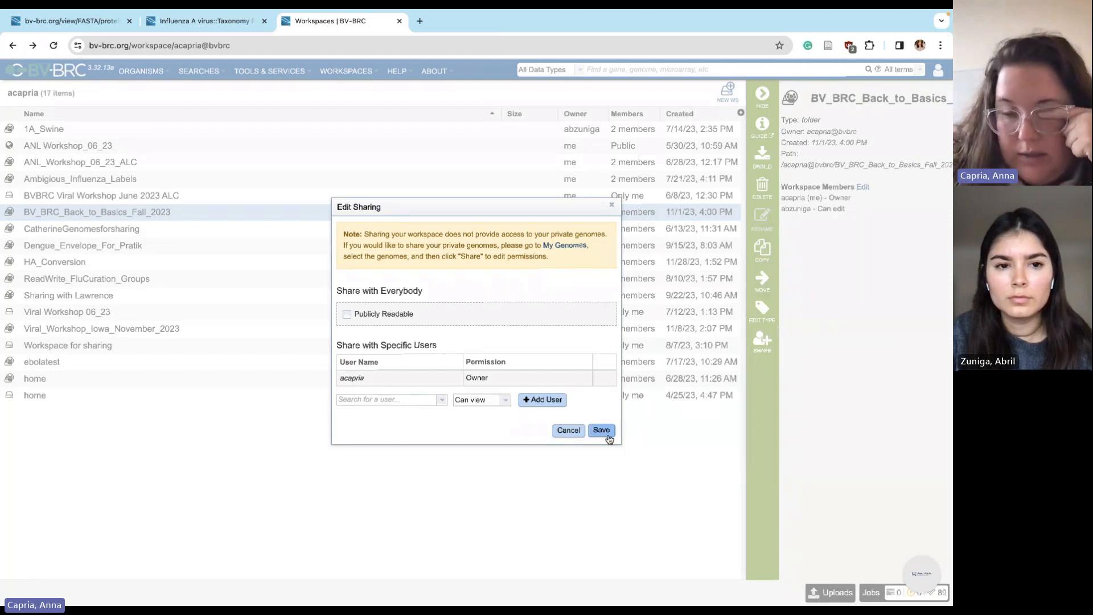
pyautogui.click(607, 436)
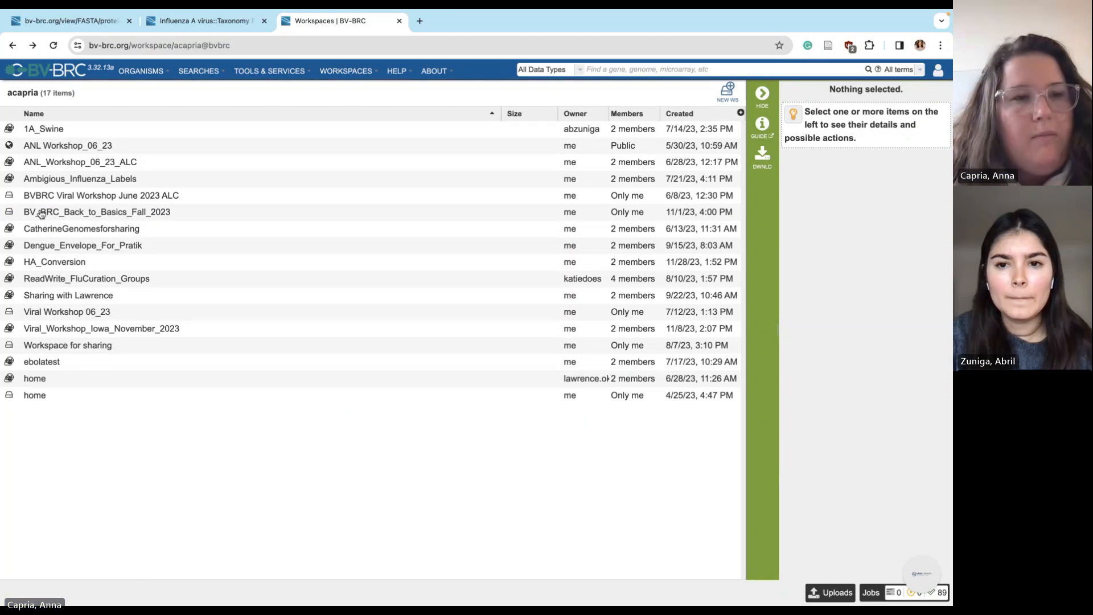
pyautogui.click(35, 265)
pyautogui.doubleClick(34, 266)
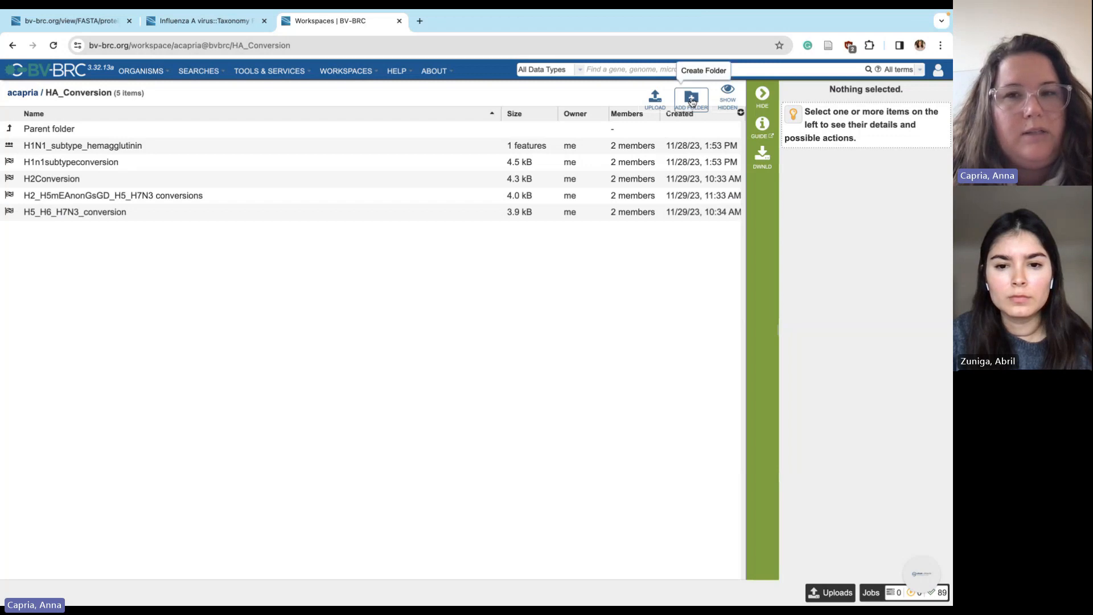
# Create a folder named 'presentation' in HA_Conversion and select it
pyautogui.click(692, 101)
pyautogui.write('presentation')
pyautogui.press('Return')
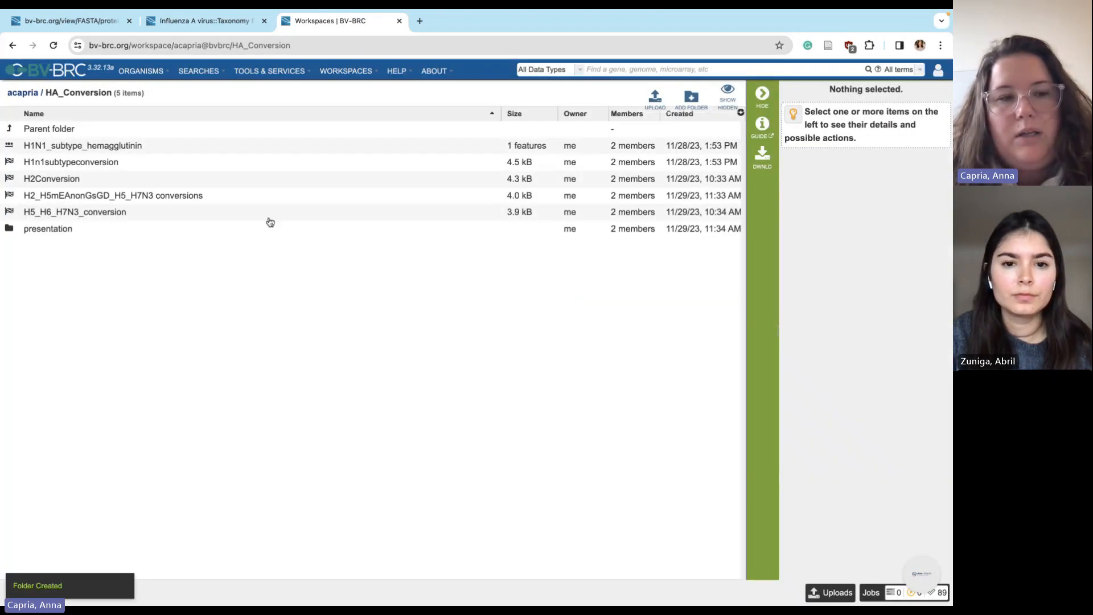
pyautogui.click(227, 229)
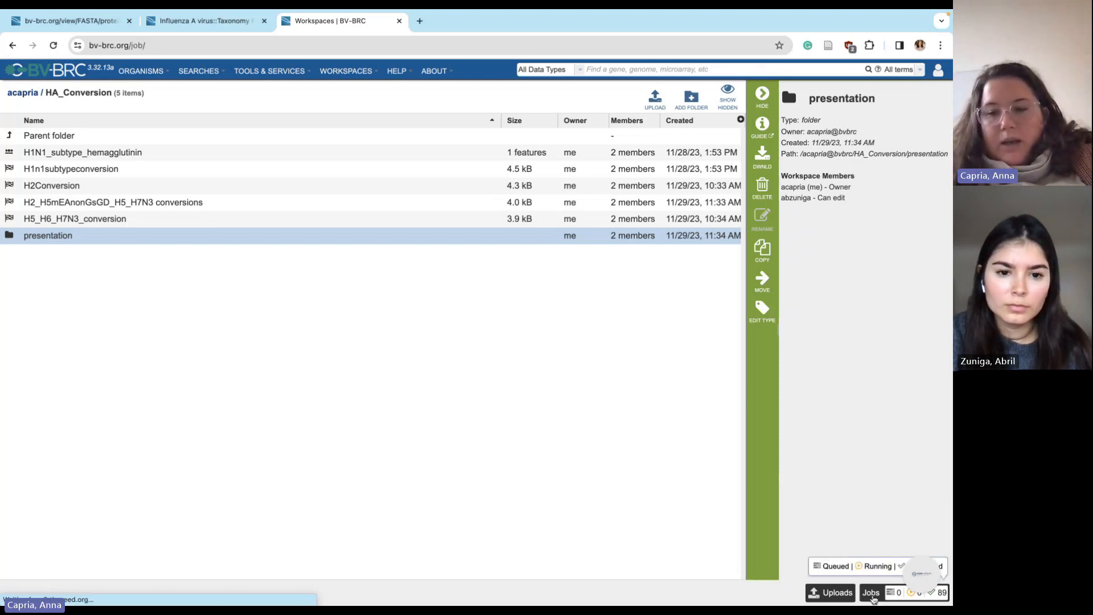
# From the jobs list, open the H2Conversion result folder and its HA subtype numbering conversion report
pyautogui.click(872, 594)
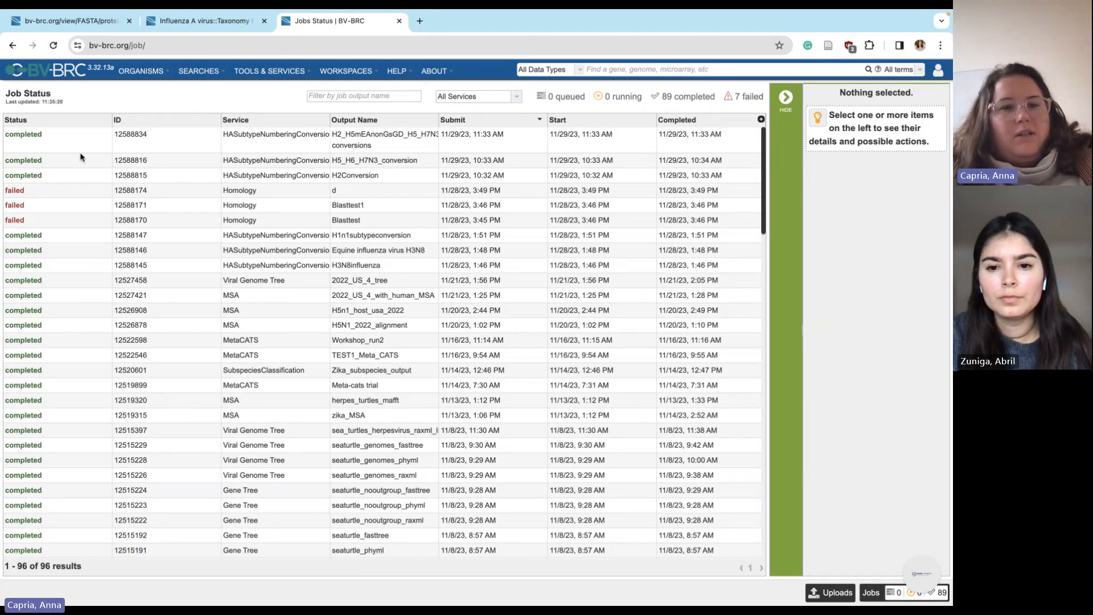
pyautogui.click(60, 178)
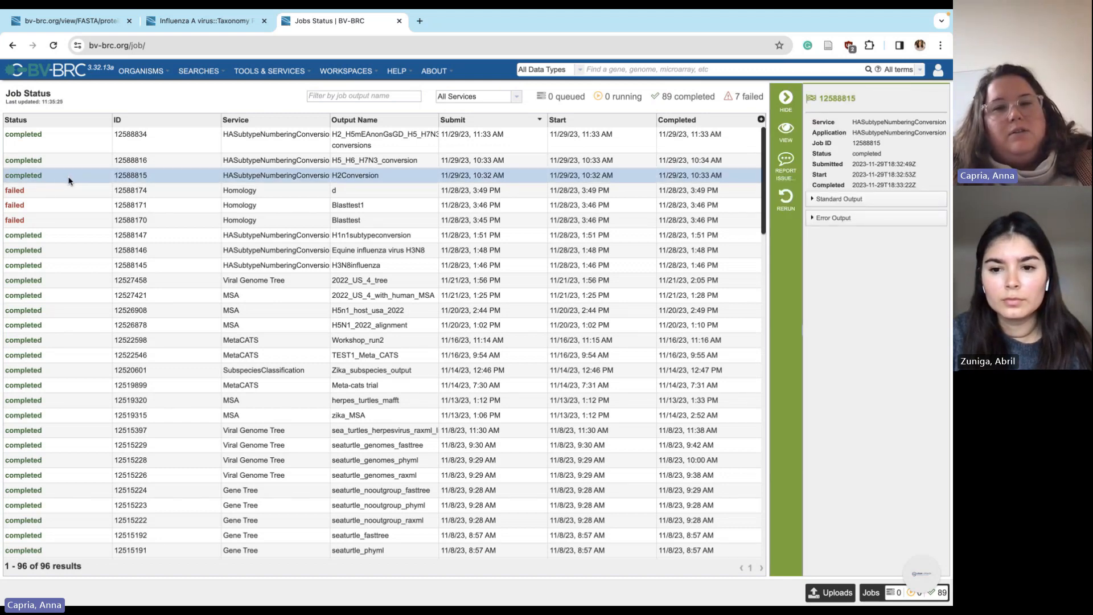
pyautogui.doubleClick(68, 181)
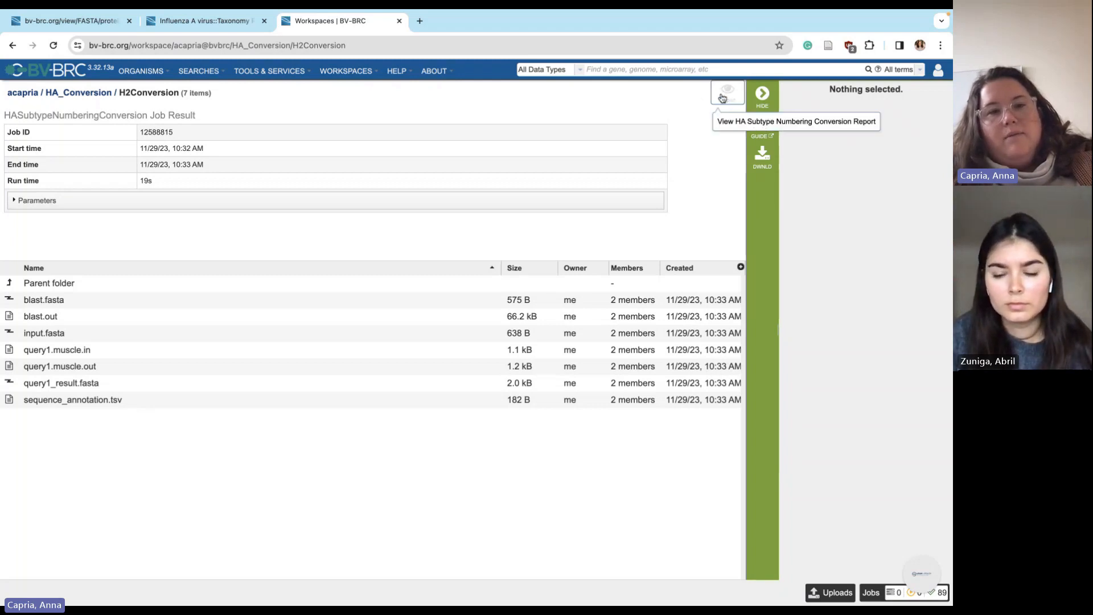
pyautogui.moveTo(722, 98); pyautogui.dragTo(693, 155)
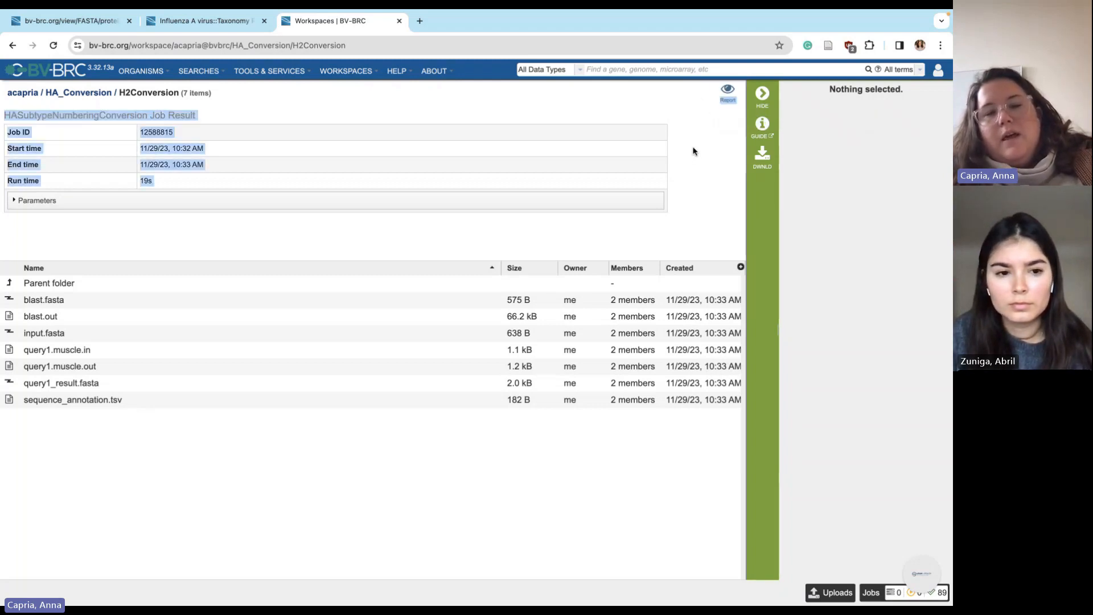
pyautogui.click(692, 151)
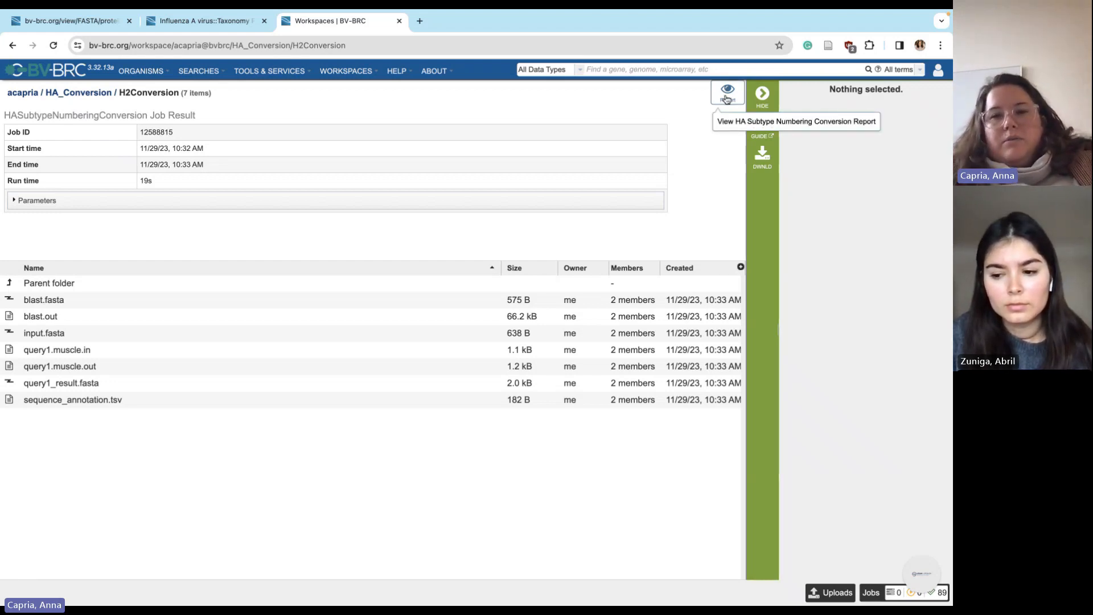
pyautogui.click(726, 98)
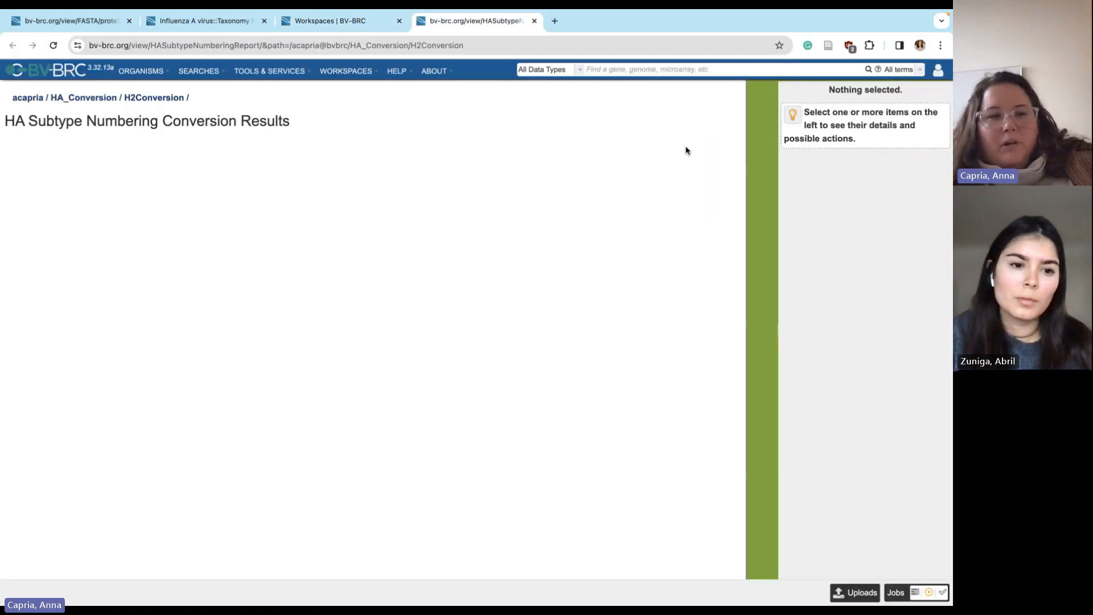
# Scroll the H2 conversion report and highlight the H2 and H1N1pdm reference row labels
pyautogui.scroll(-1, 507, 275)
pyautogui.scroll(1, 507, 275)
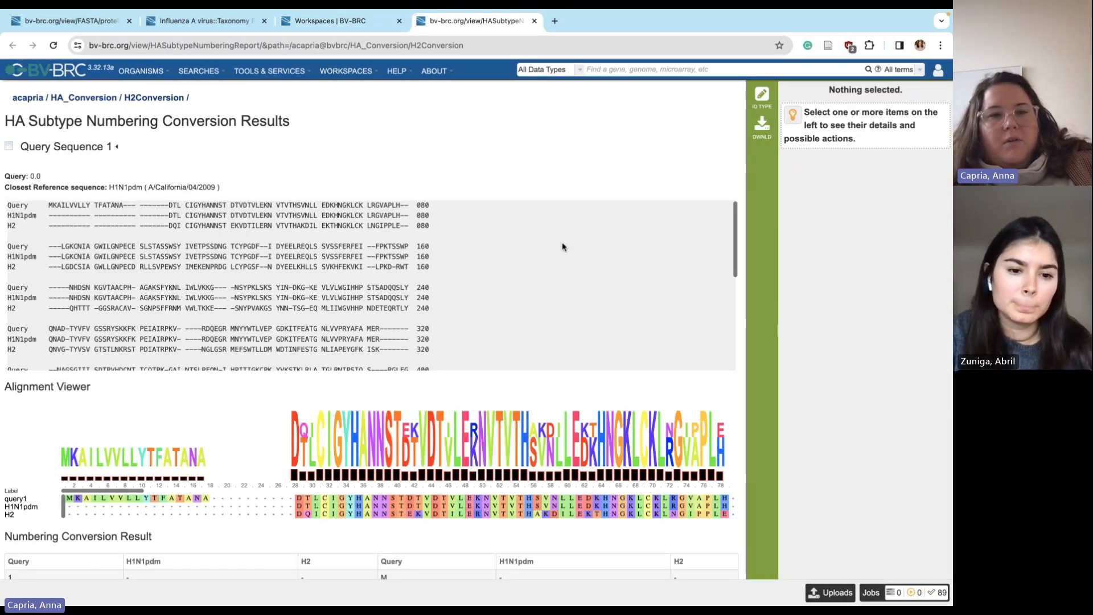
pyautogui.scroll(-1, 462, 146)
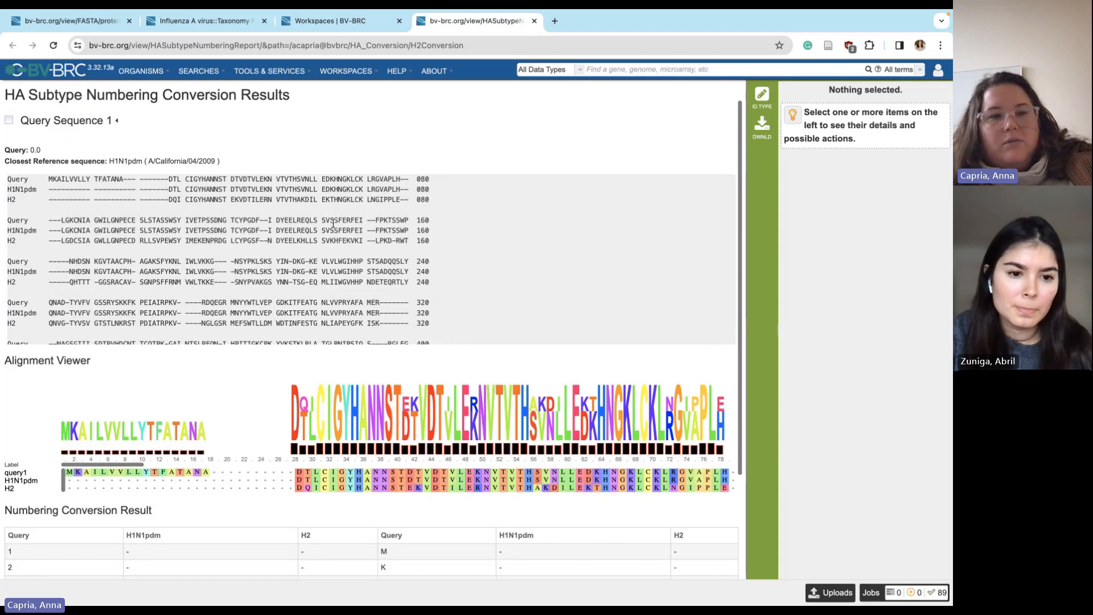
pyautogui.scroll(1, 333, 223)
pyautogui.scroll(-1, 333, 225)
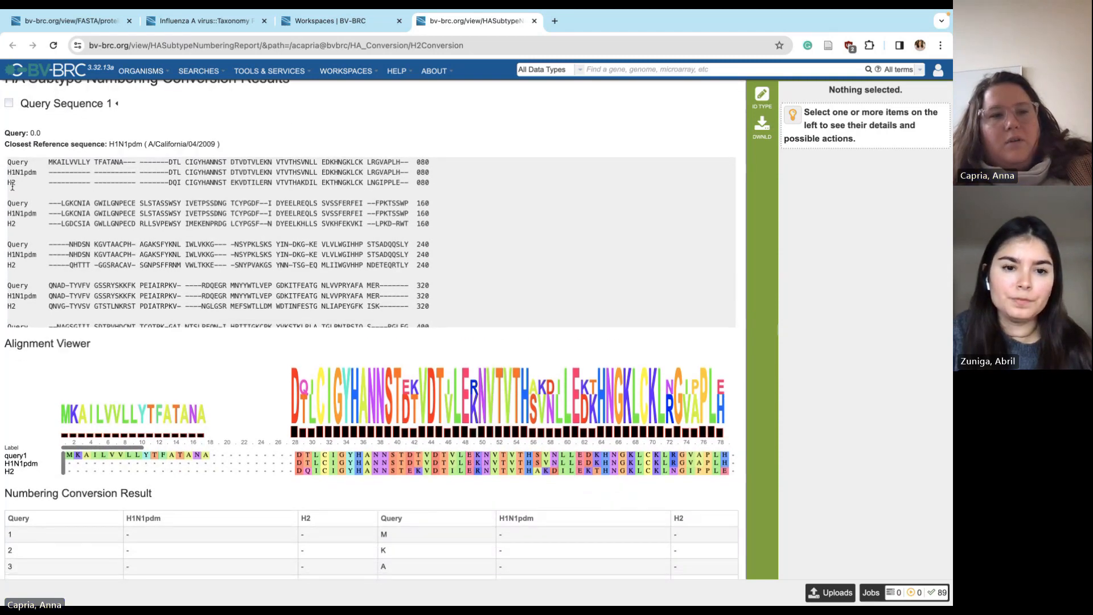
pyautogui.doubleClick(11, 182)
pyautogui.scroll(1, 4, 188)
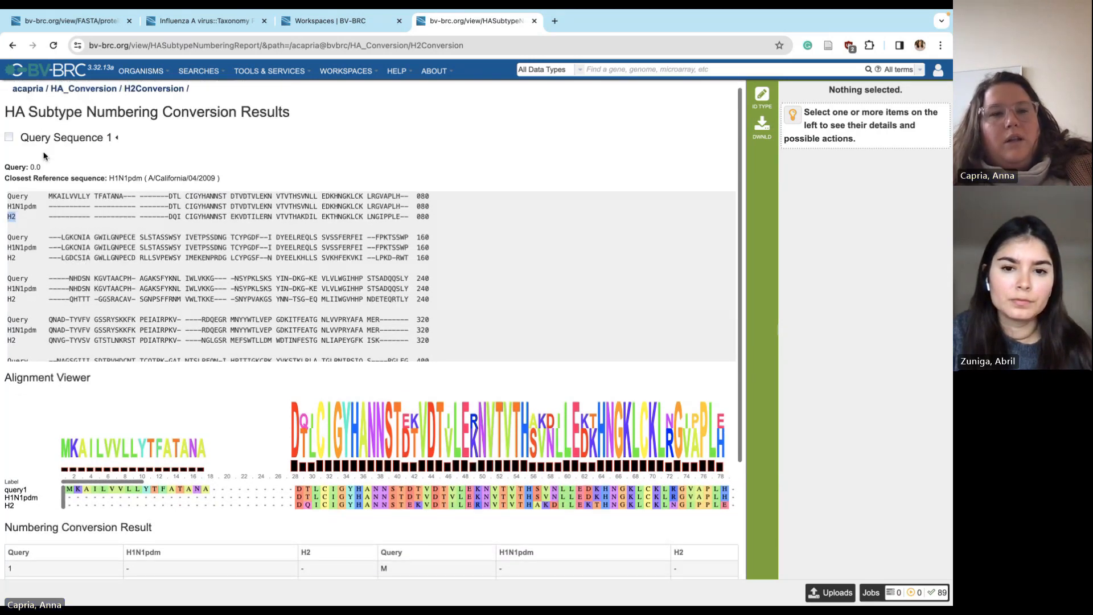
pyautogui.doubleClick(34, 205)
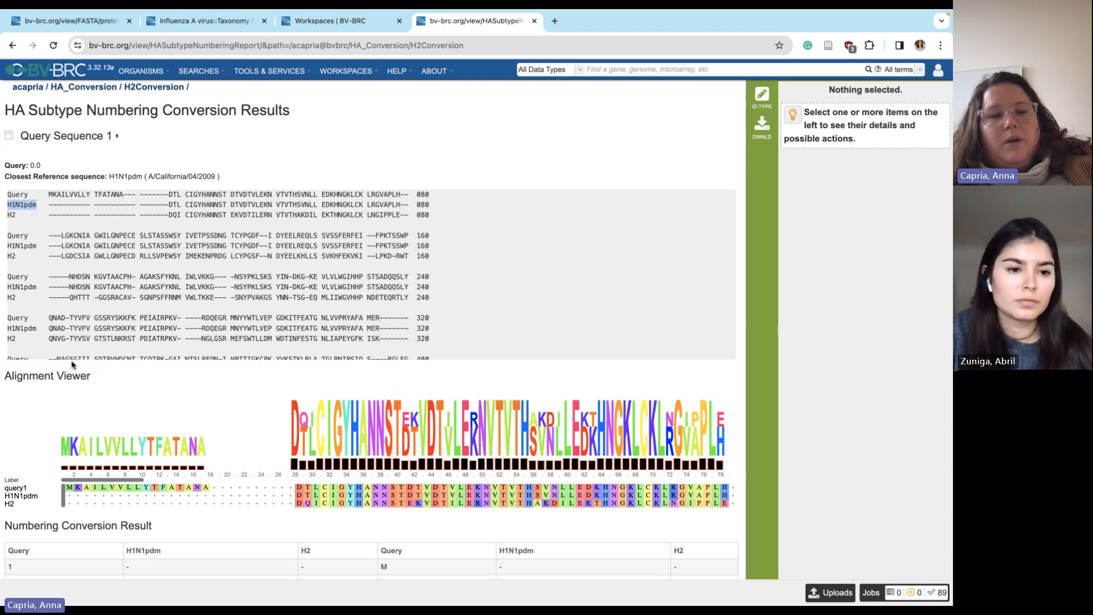
# Scroll across the alignment viewer and numbering table, then bring up the submitted jobs list
pyautogui.scroll(-3, 73, 365)
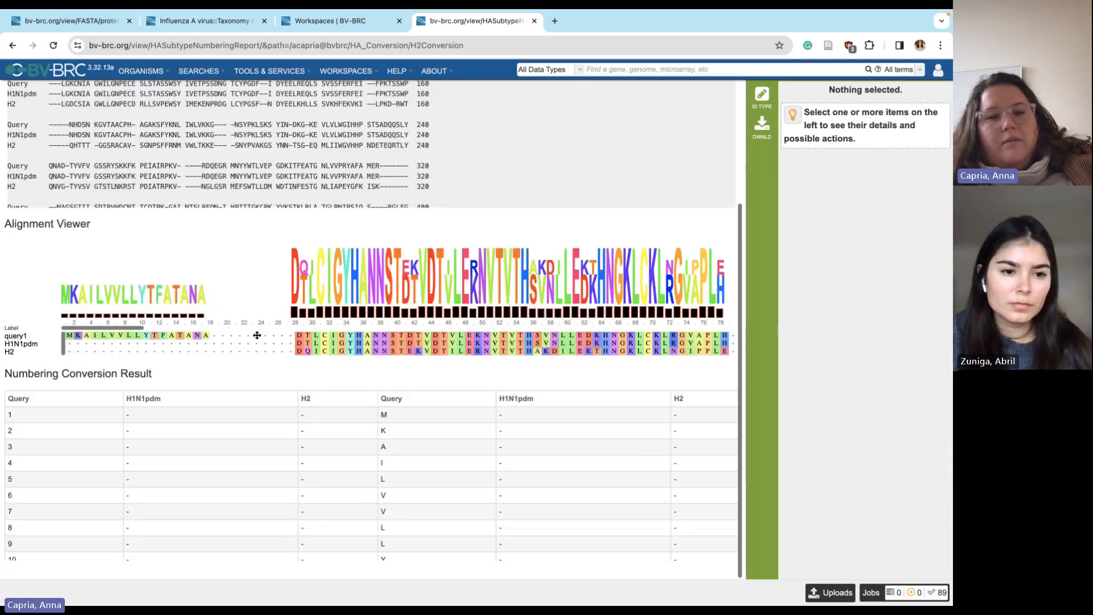
pyautogui.hscroll(3, 256, 335)
pyautogui.hscroll(9, 362, 341)
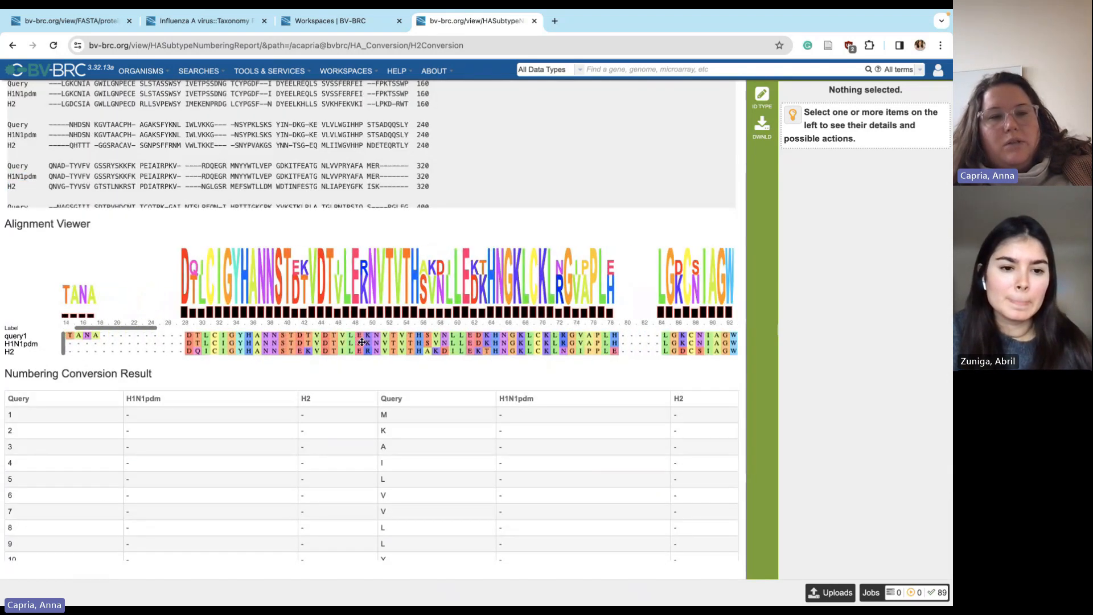
pyautogui.hscroll(8, 365, 341)
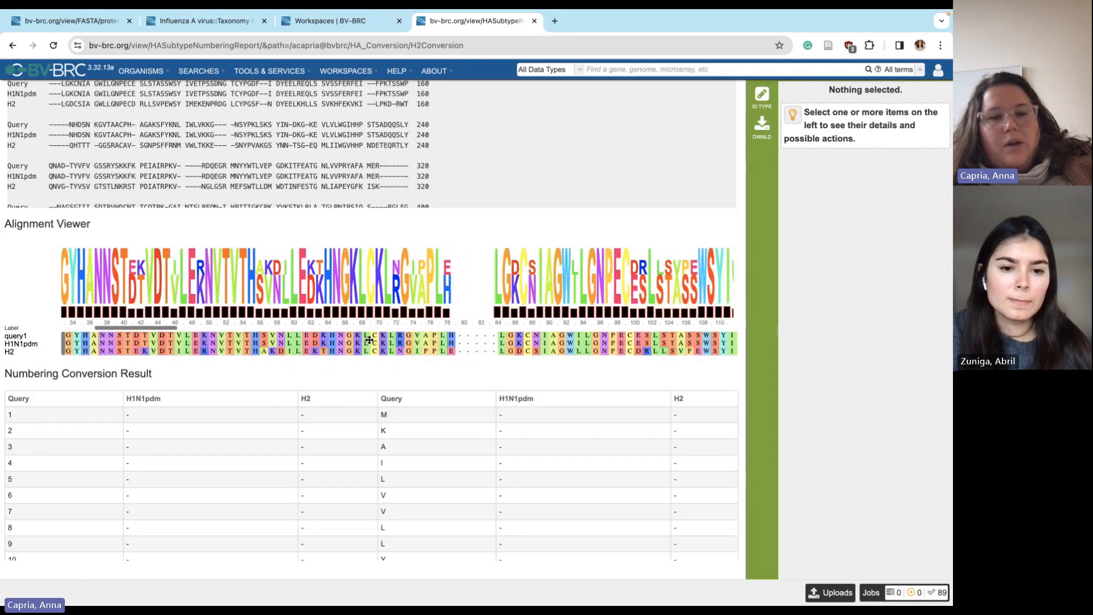
pyautogui.hscroll(1, 369, 340)
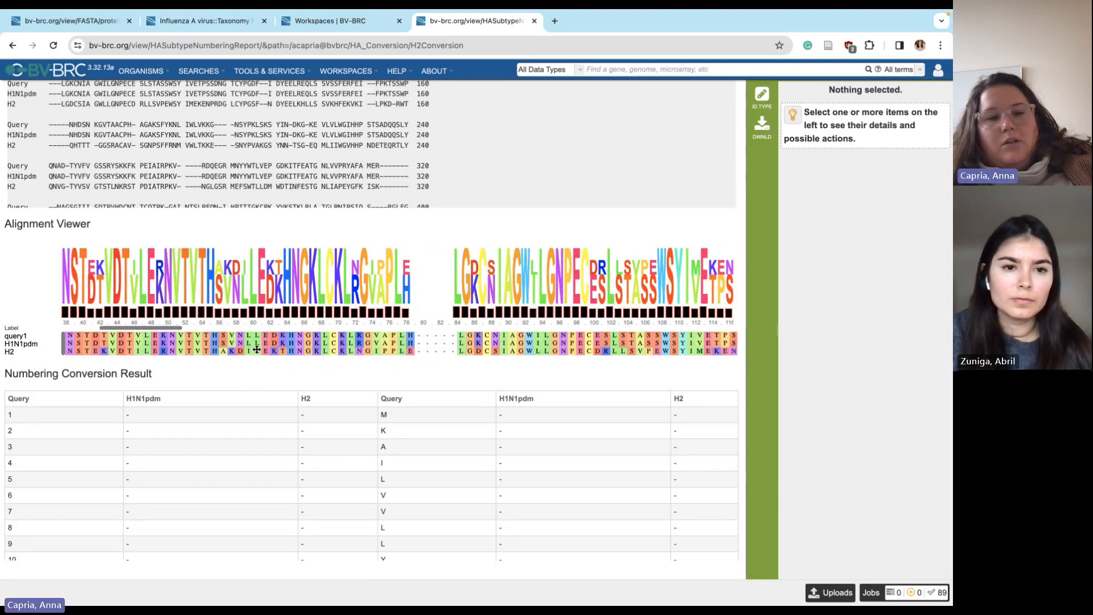
pyautogui.hscroll(1, 257, 349)
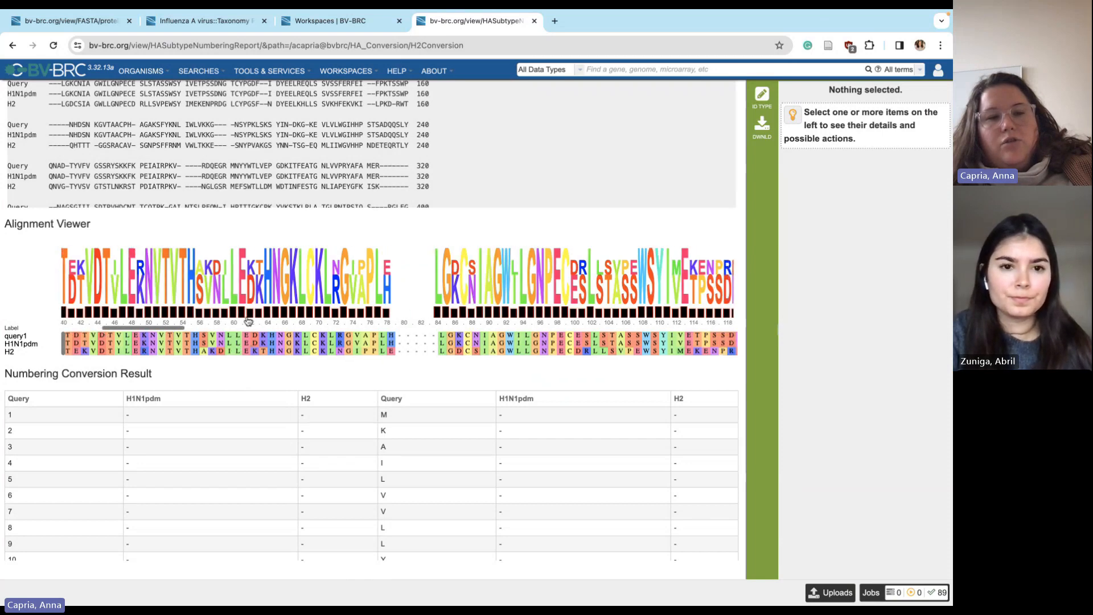
pyautogui.hscroll(20, 248, 323)
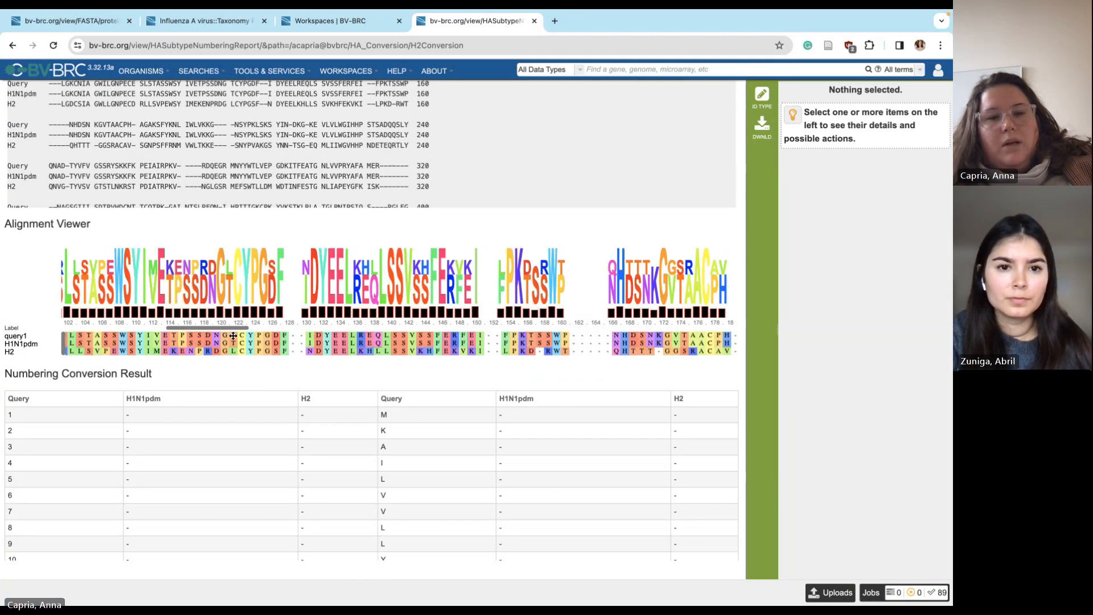
pyautogui.hscroll(20, 233, 336)
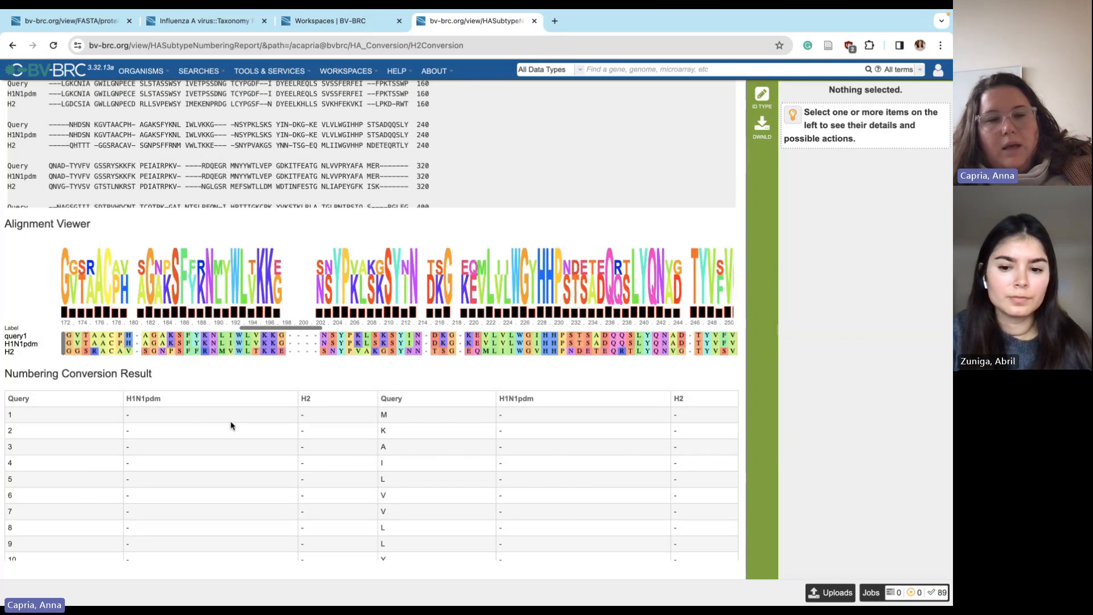
pyautogui.scroll(-1, 232, 425)
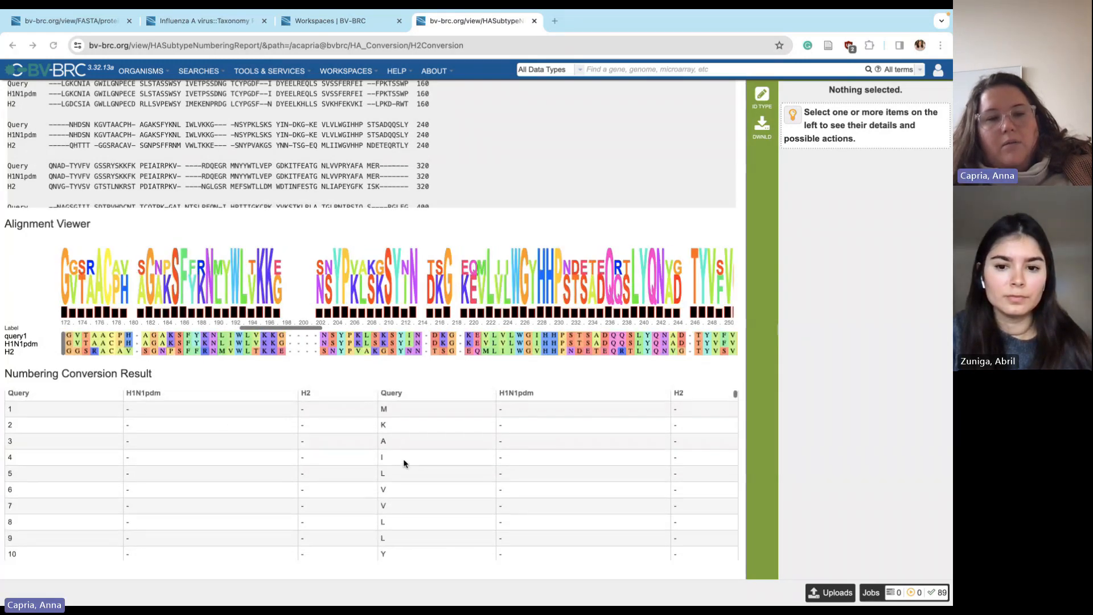
pyautogui.scroll(1, 403, 459)
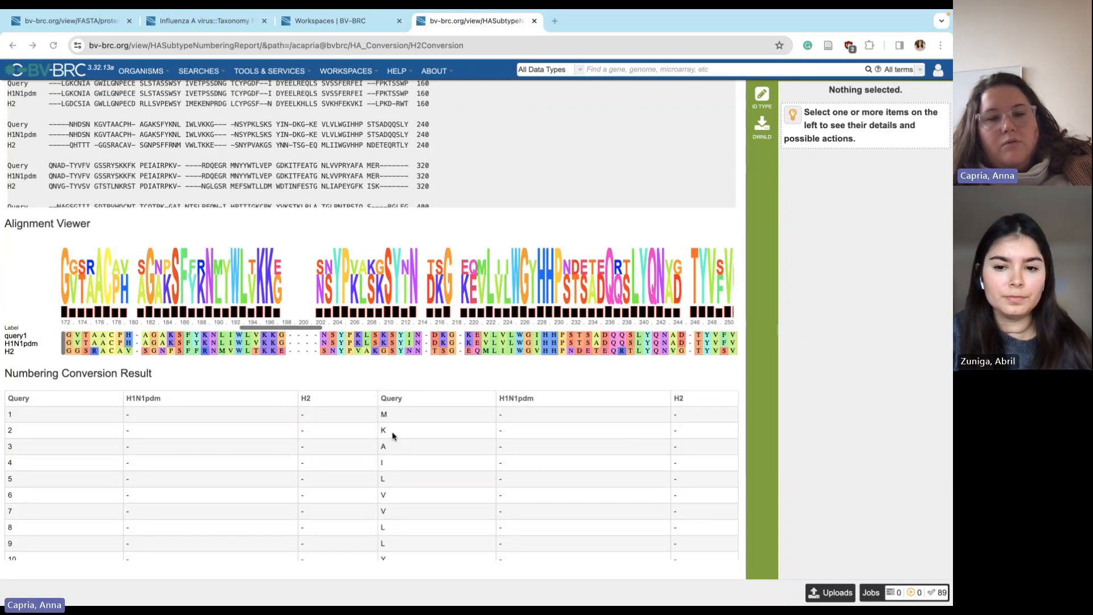
pyautogui.scroll(-2, 162, 495)
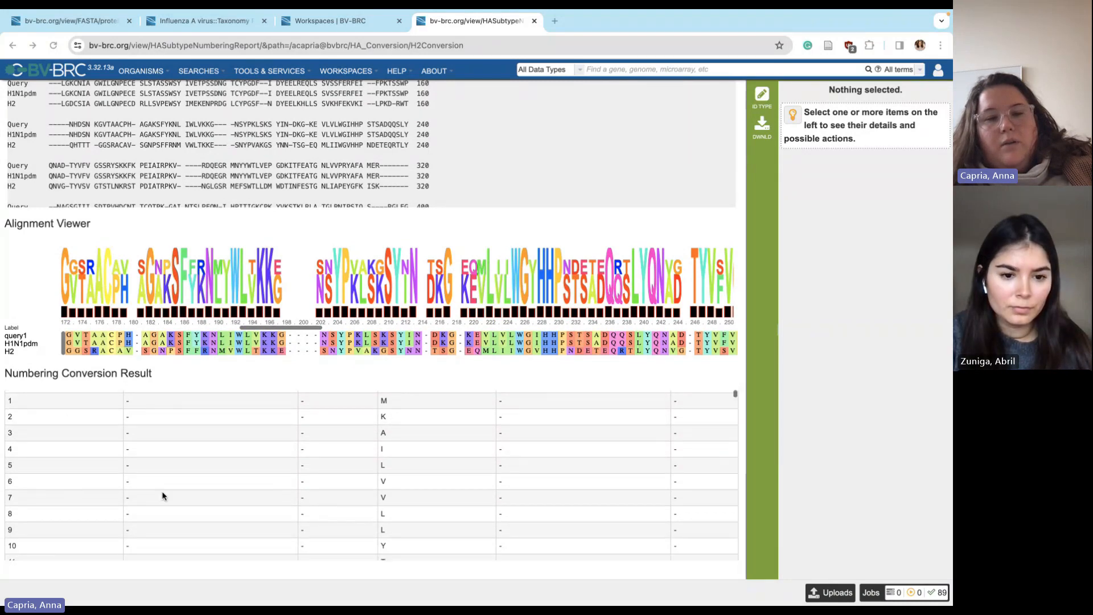
pyautogui.scroll(-5, 161, 491)
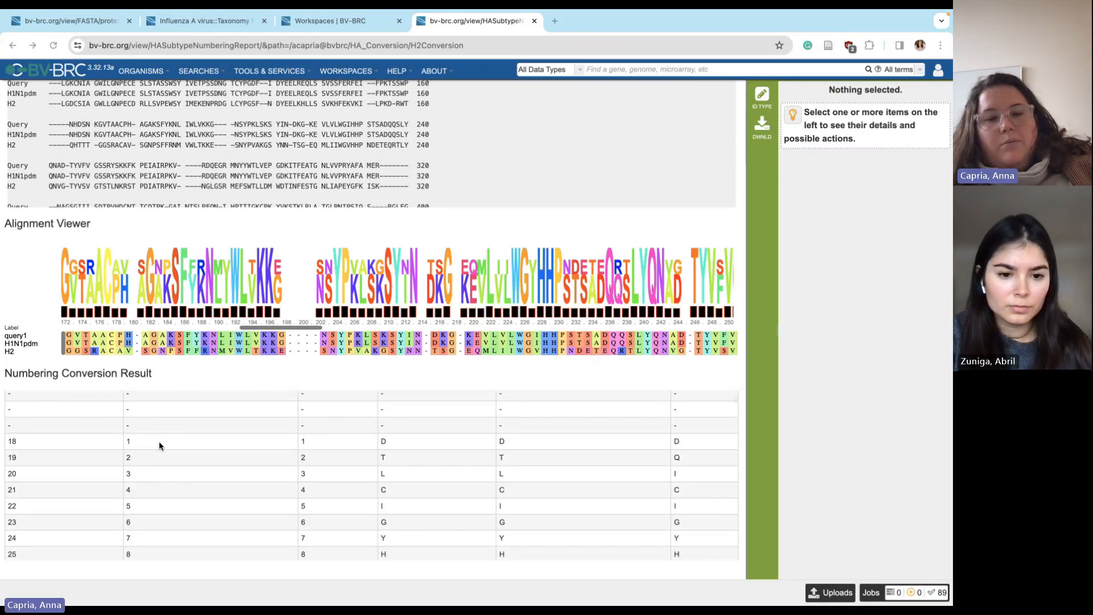
pyautogui.scroll(6, 319, 450)
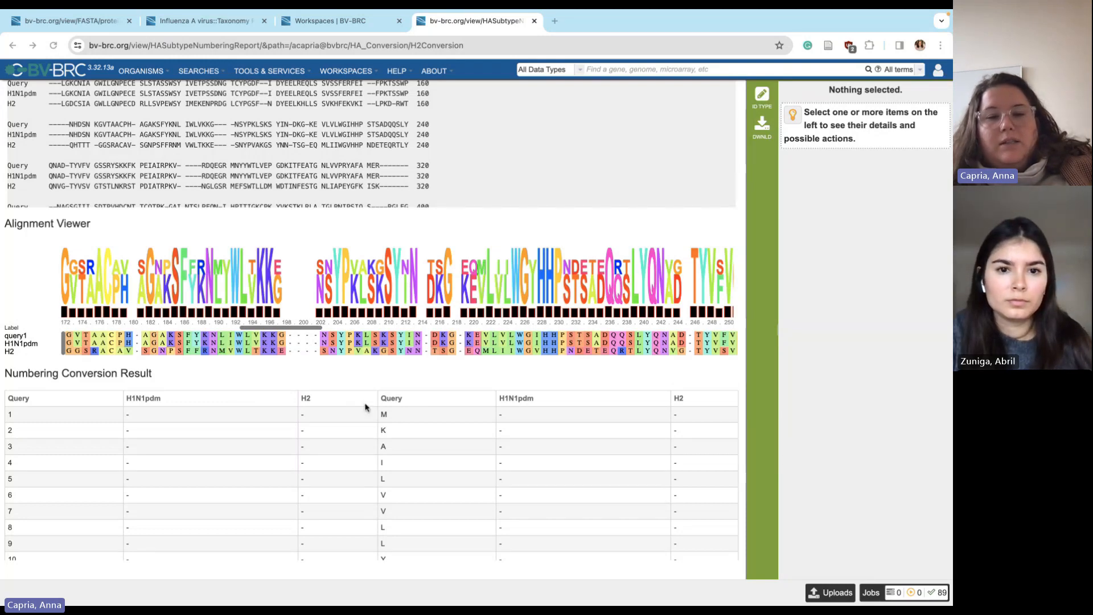
pyautogui.scroll(-1, 325, 487)
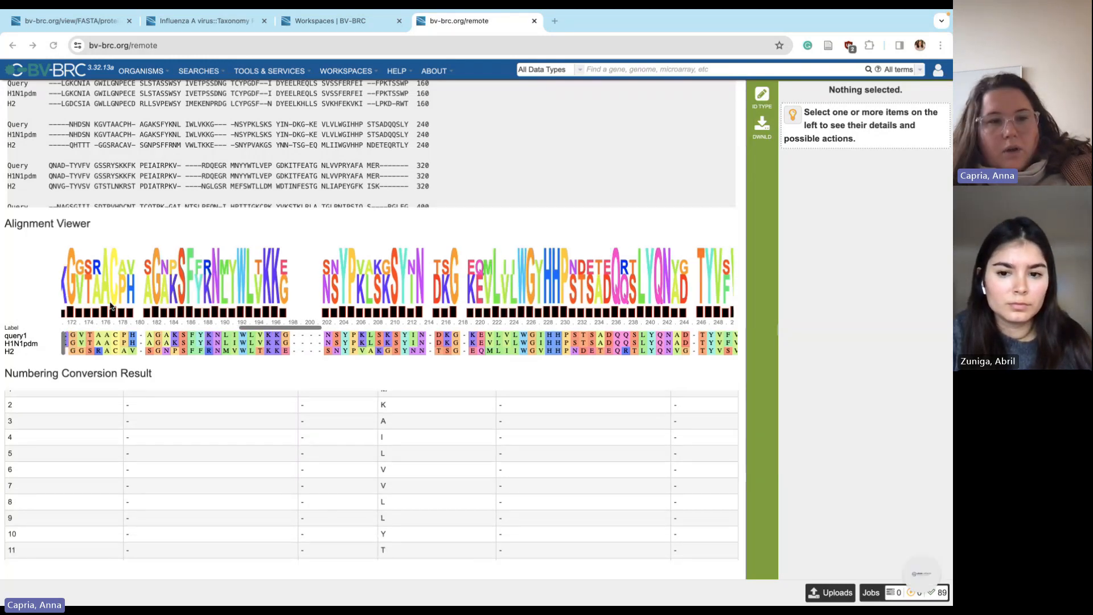
pyautogui.hscroll(-10, 111, 307)
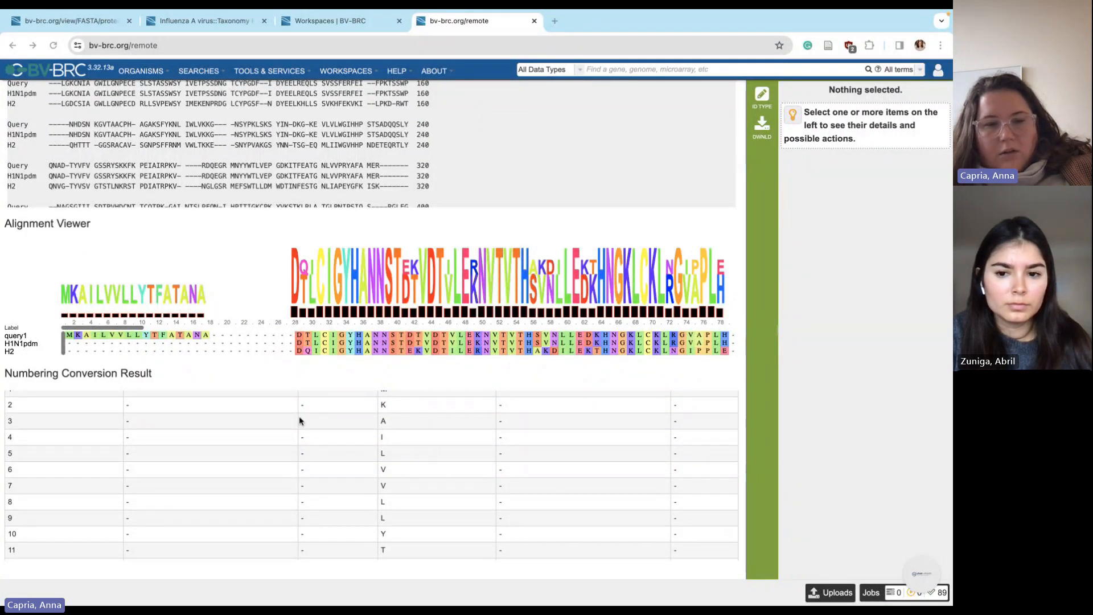
pyautogui.scroll(-5, 313, 471)
pyautogui.scroll(-3, 313, 472)
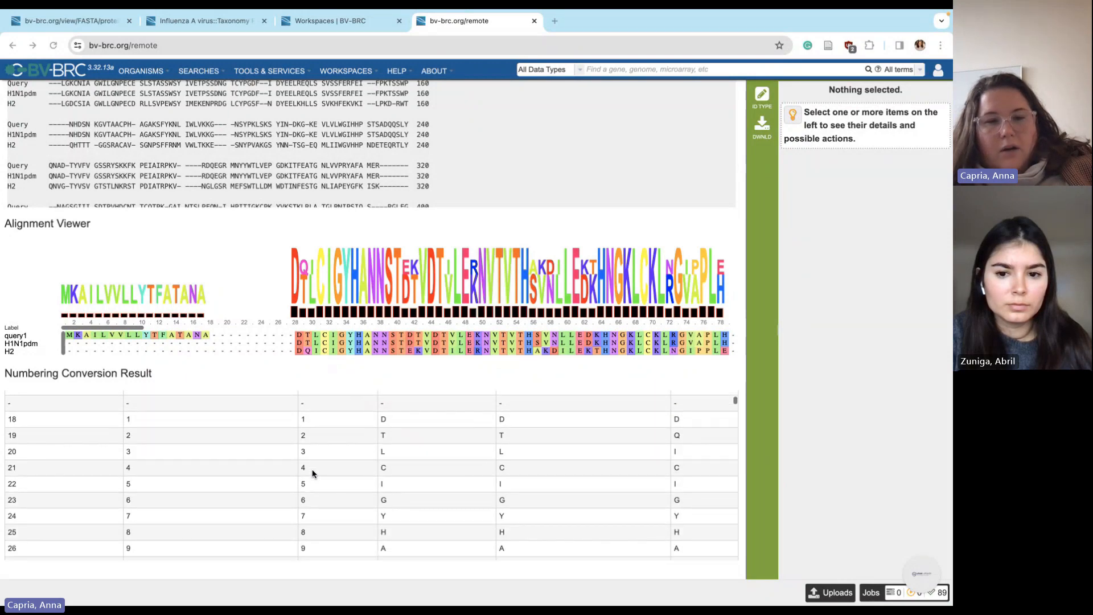
pyautogui.scroll(-4, 477, 520)
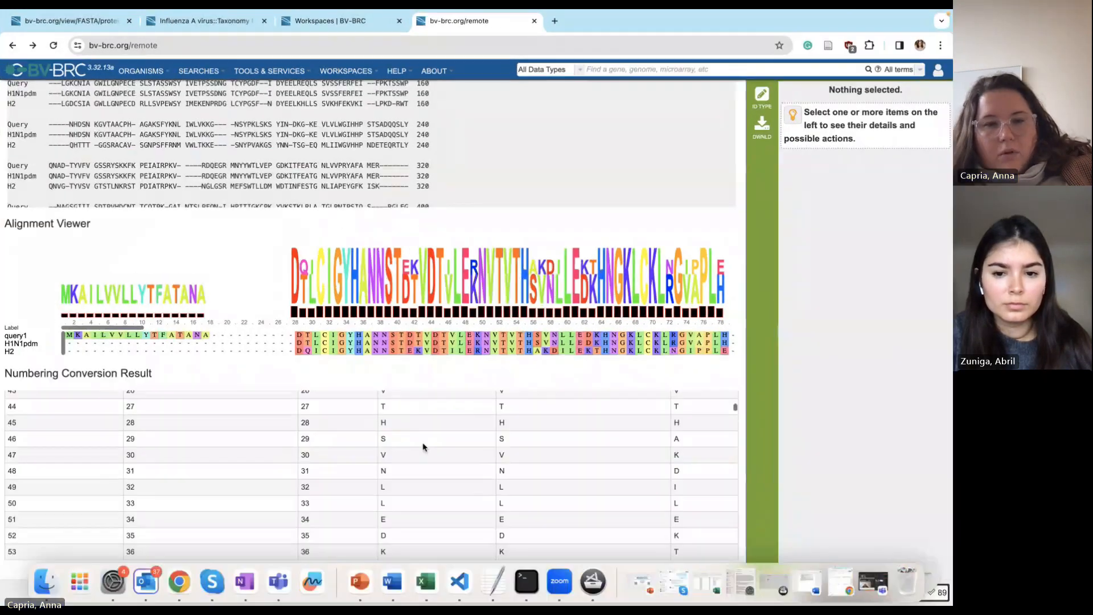
pyautogui.scroll(-10, 423, 447)
pyautogui.scroll(15, 422, 447)
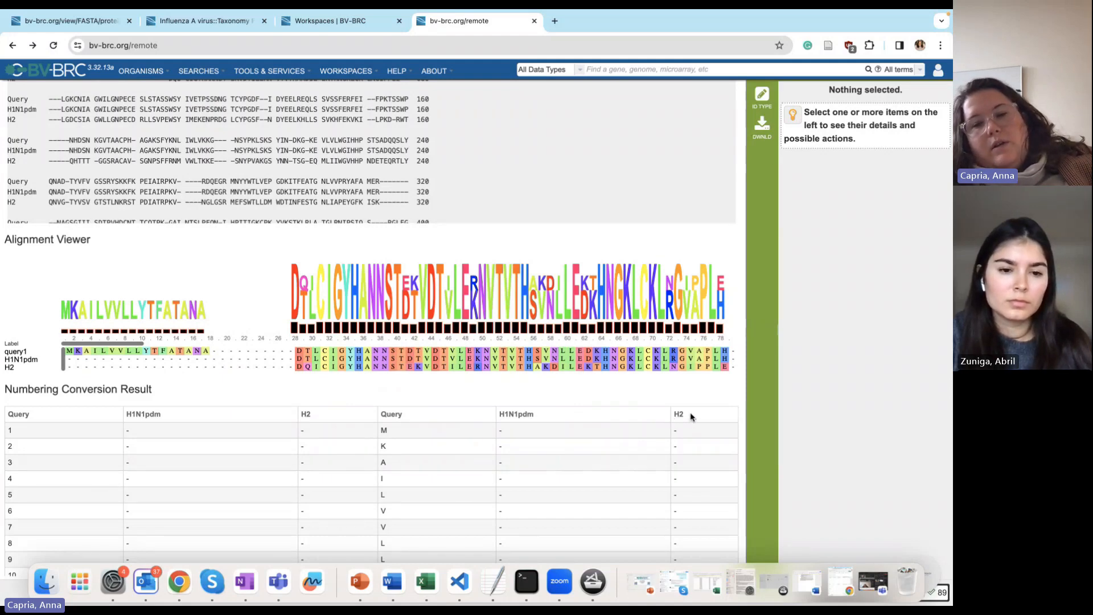
pyautogui.click(934, 594)
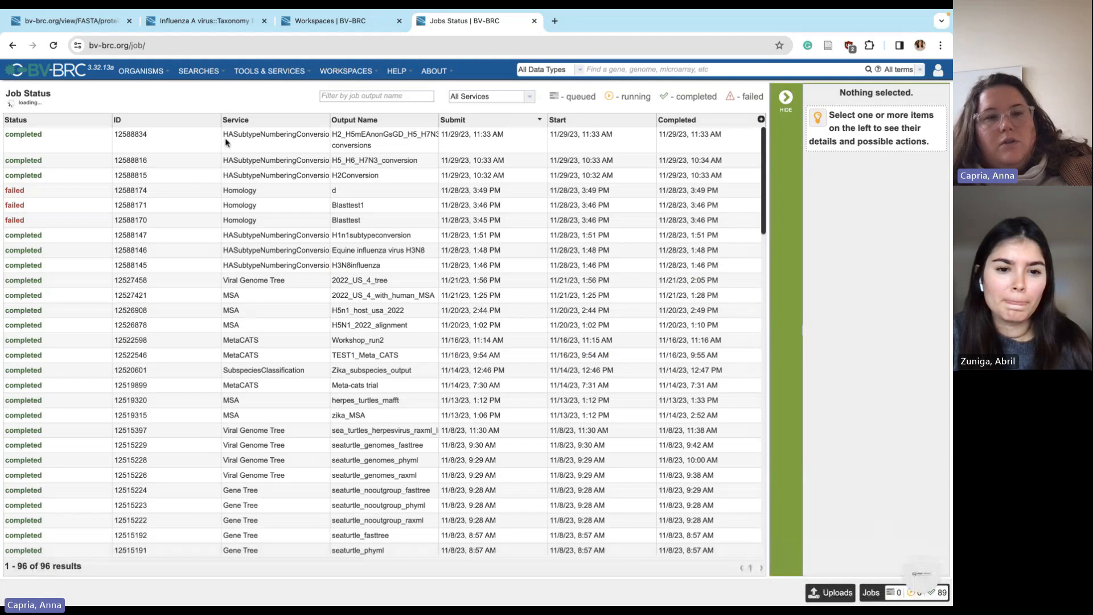
# Open job 12588834's conversion report, scroll through its results, and view the download options
pyautogui.doubleClick(226, 142)
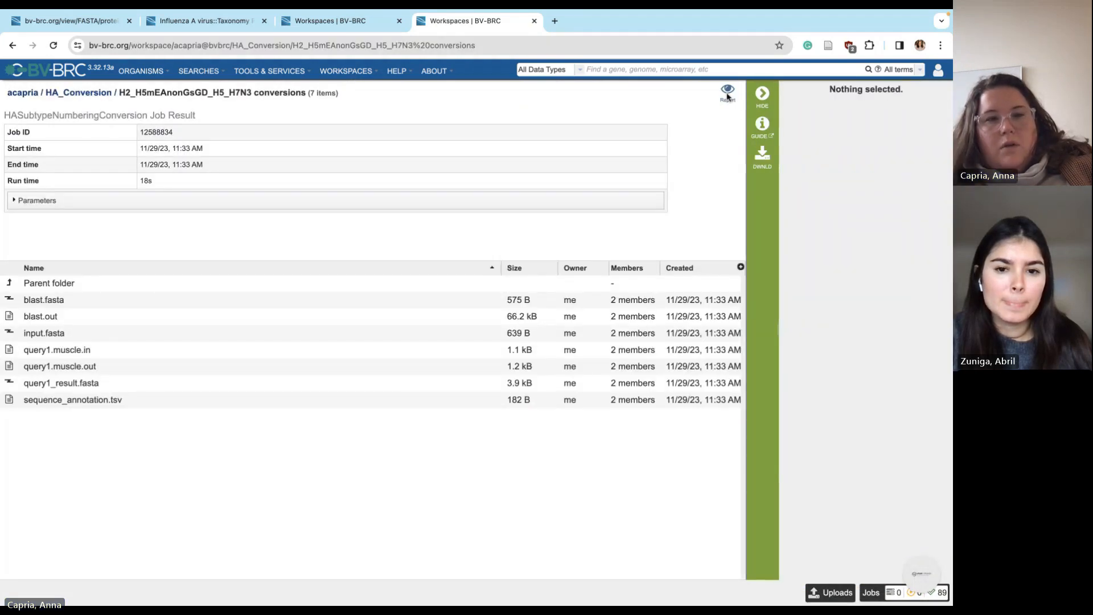
pyautogui.click(727, 91)
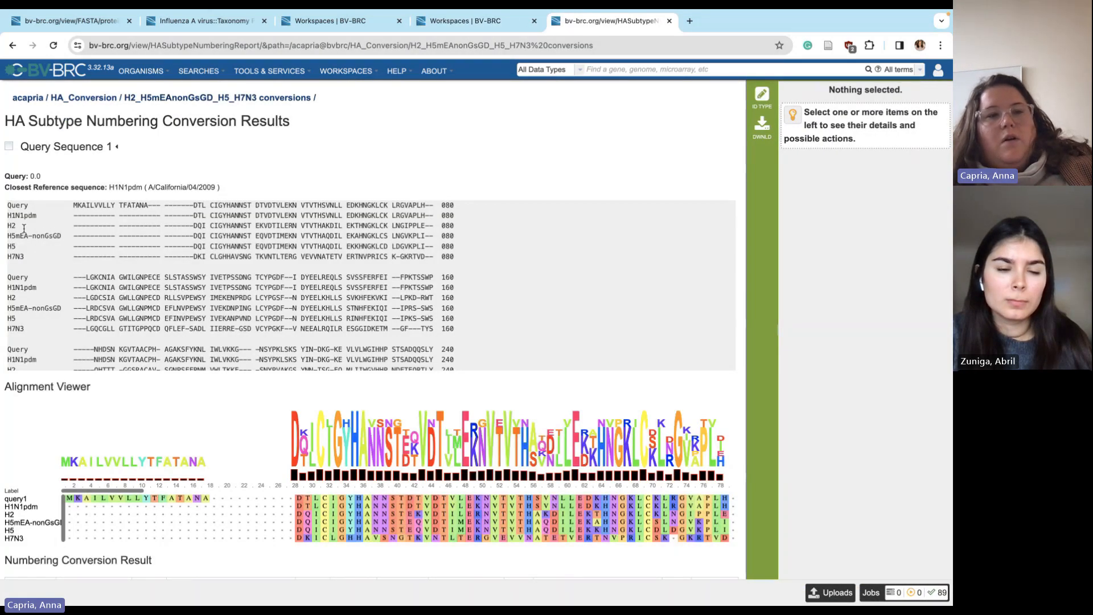
pyautogui.scroll(-10, 31, 219)
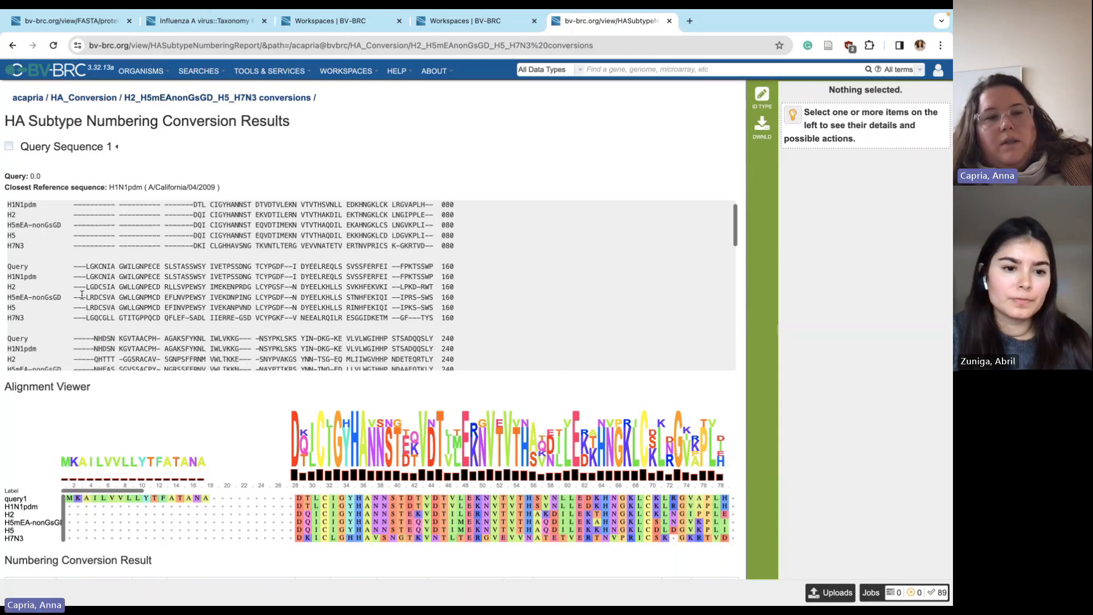
pyautogui.hscroll(14, 239, 367)
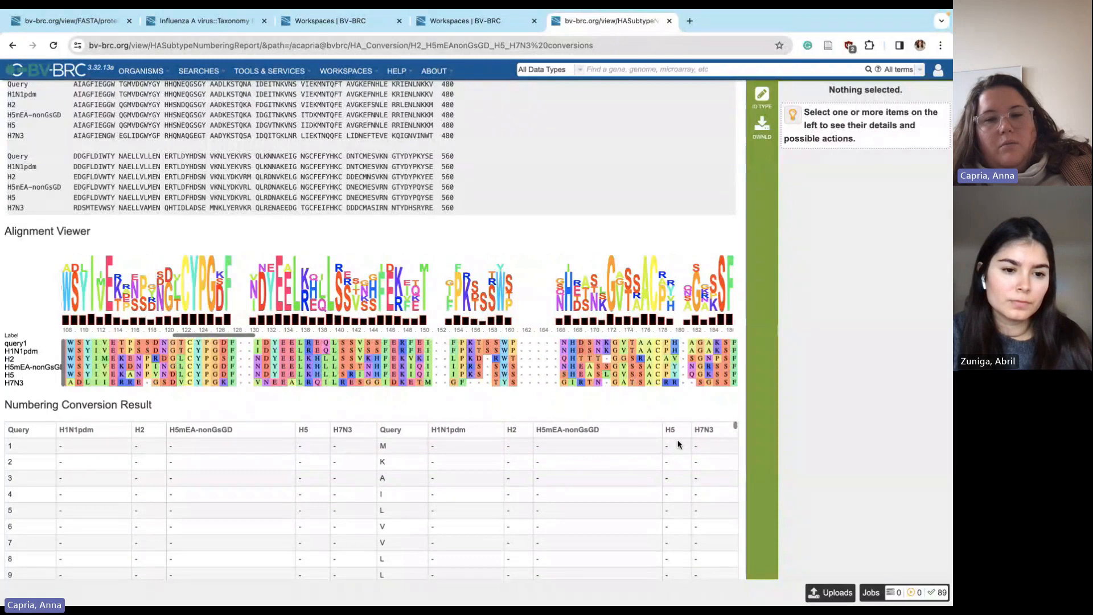
pyautogui.scroll(-20, 373, 457)
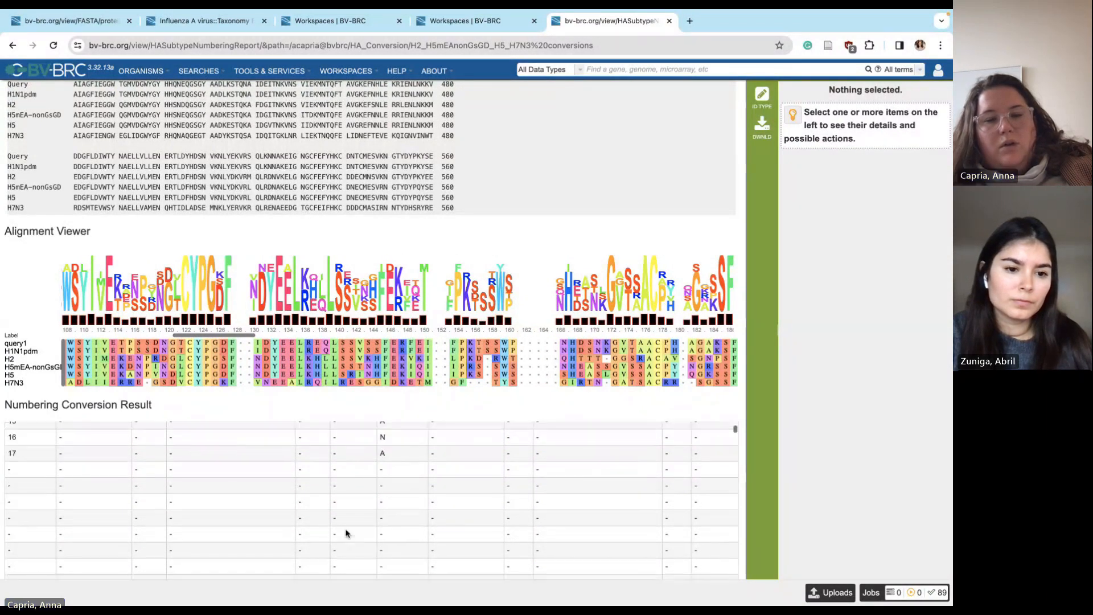
pyautogui.scroll(2, 698, 181)
pyautogui.scroll(5, 573, 231)
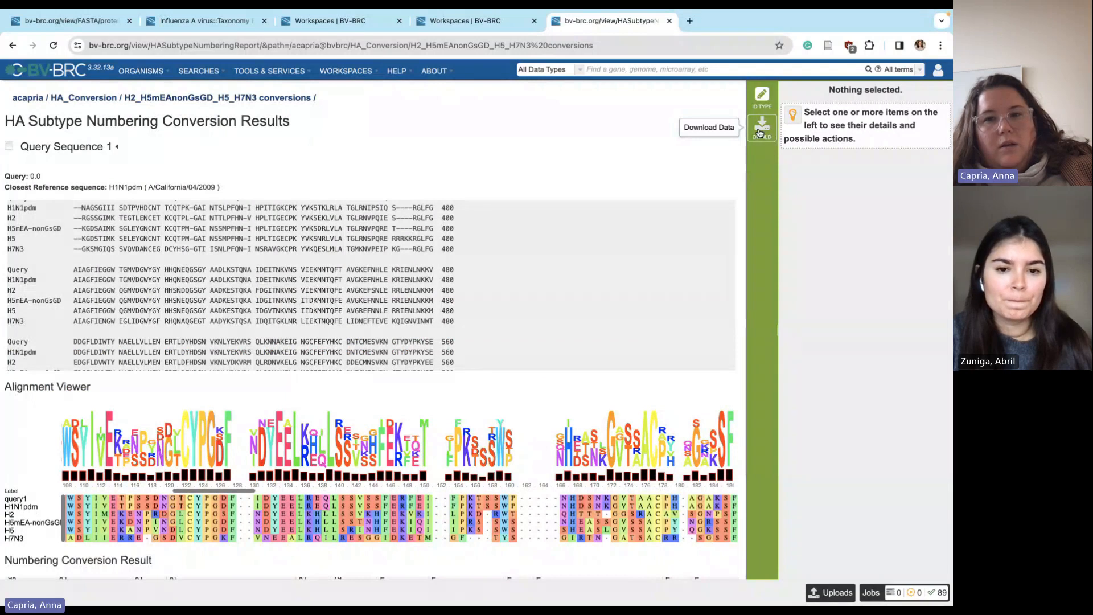
pyautogui.click(759, 133)
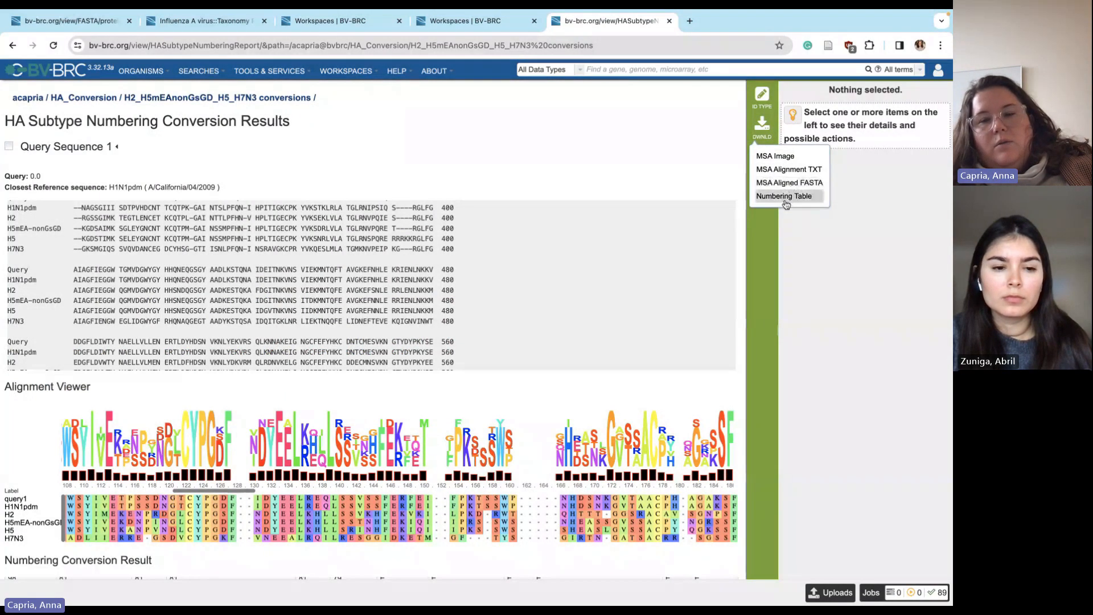
# Relabel the alignment by strain names, revert to simplified subtype names, then open TOOLS & SERVICES
pyautogui.click(761, 98)
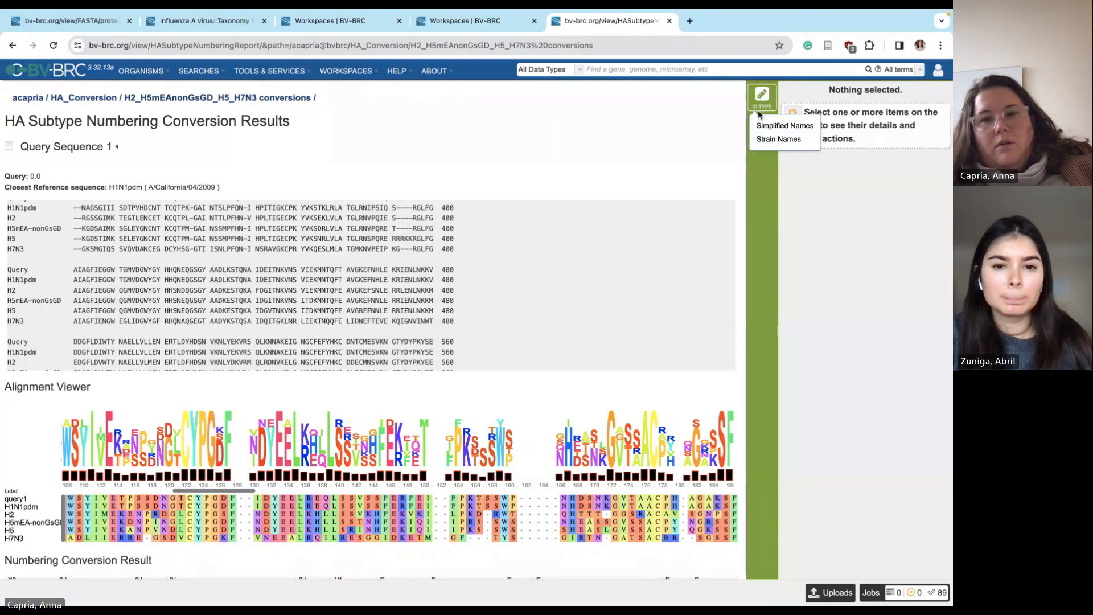
pyautogui.click(775, 127)
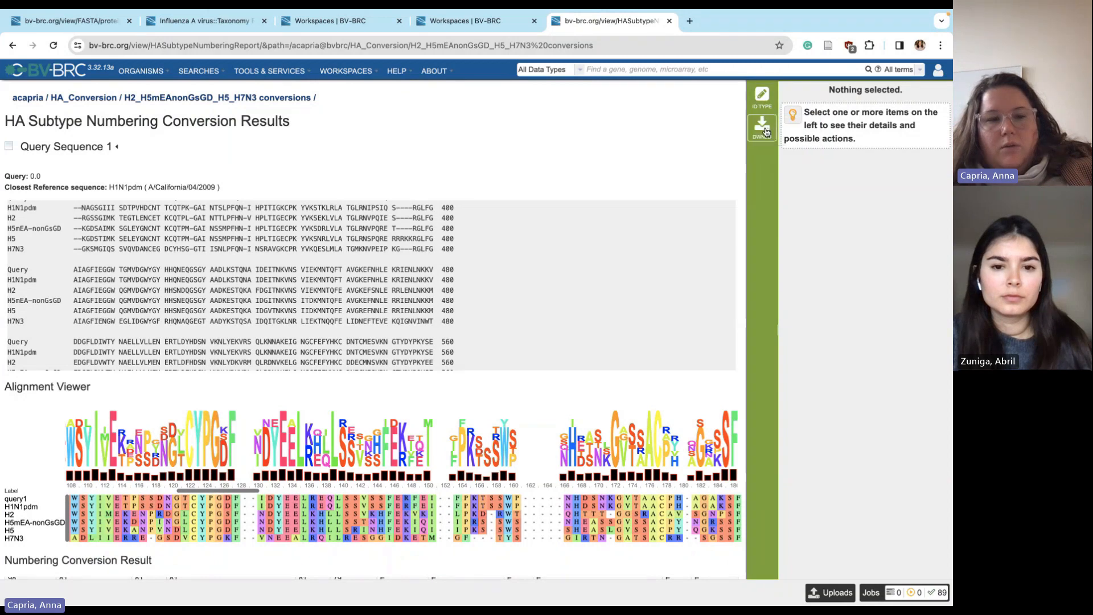
pyautogui.click(761, 97)
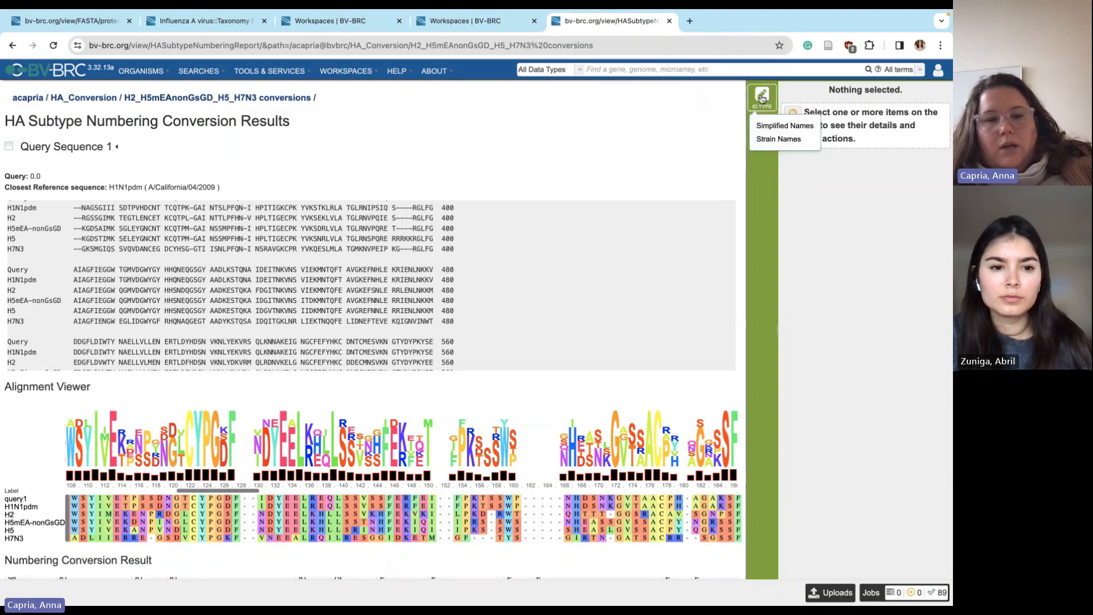
pyautogui.click(771, 139)
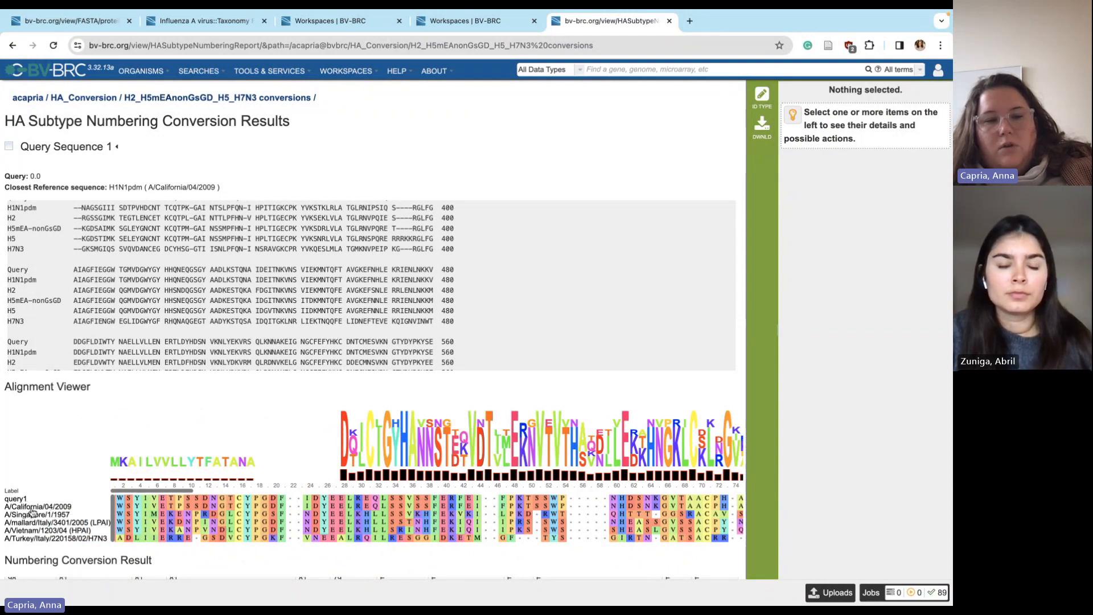
pyautogui.click(761, 95)
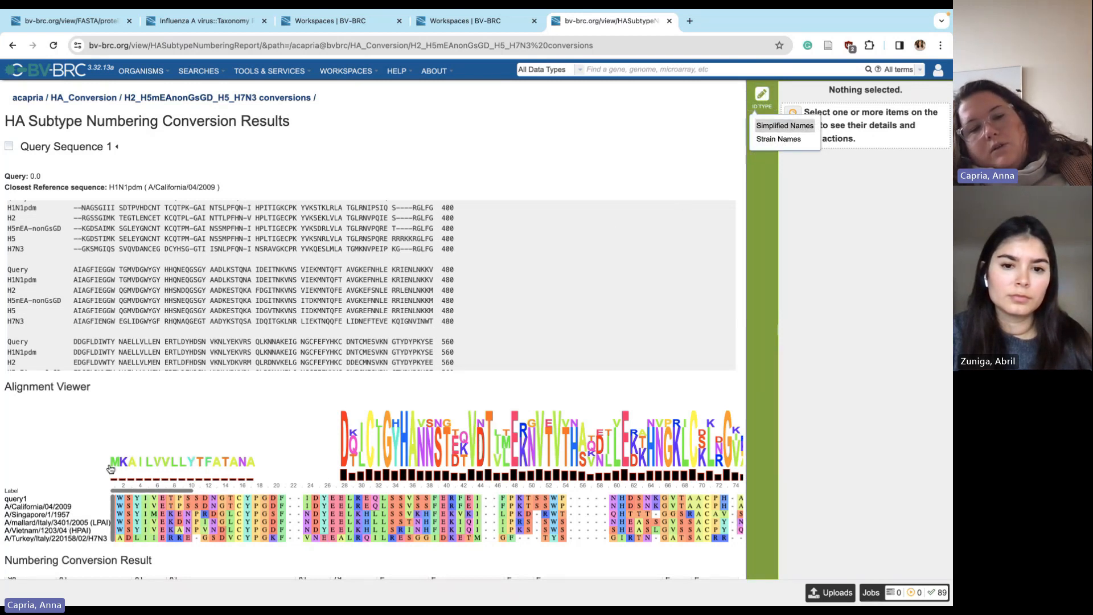
pyautogui.click(787, 125)
pyautogui.click(269, 71)
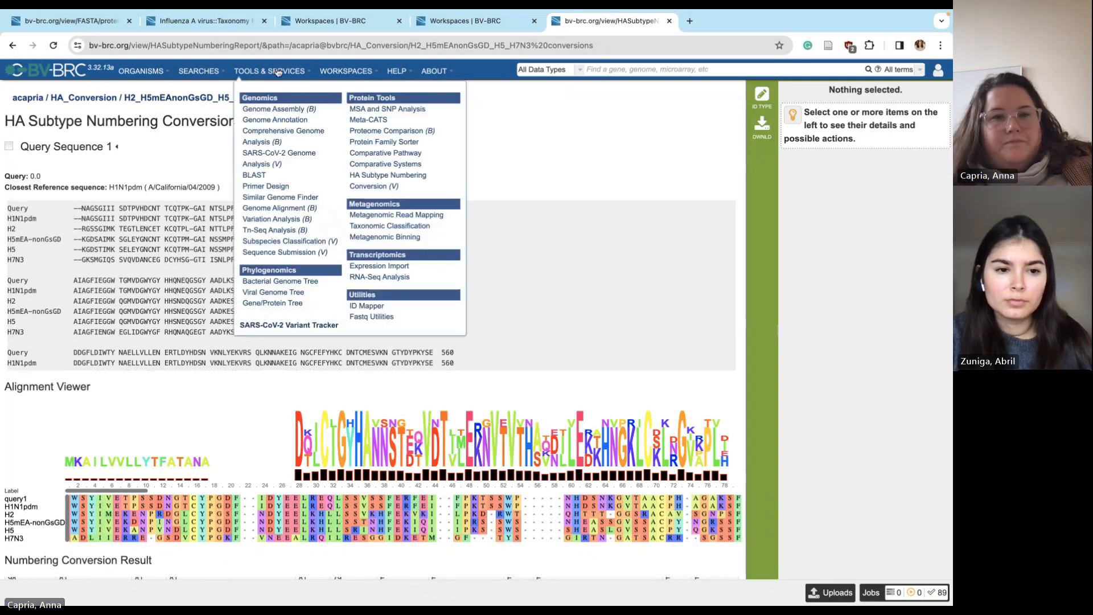
# Open the HA Subtype Numbering Conversion tutorial and scroll to 'Viewing HA Subtype Numbering Conversion results'
pyautogui.click(365, 181)
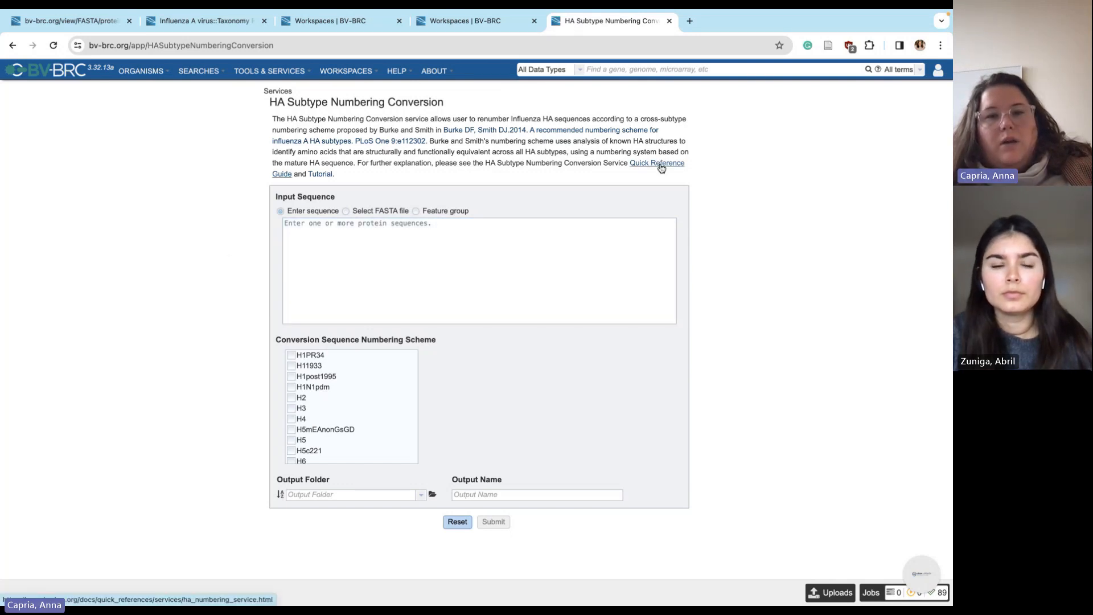
pyautogui.click(319, 174)
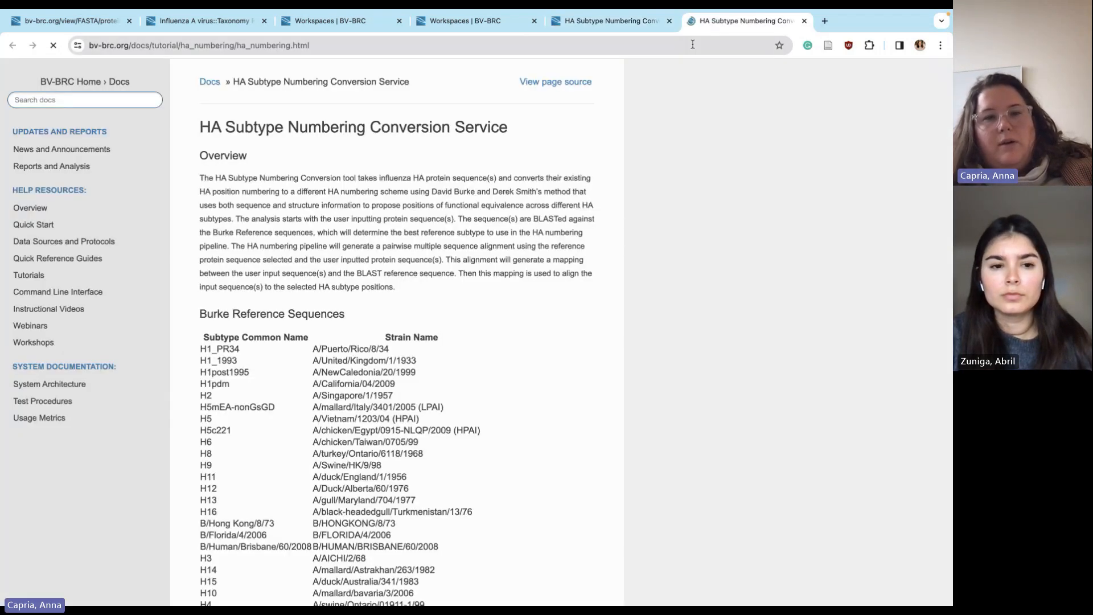
pyautogui.scroll(-3, 446, 387)
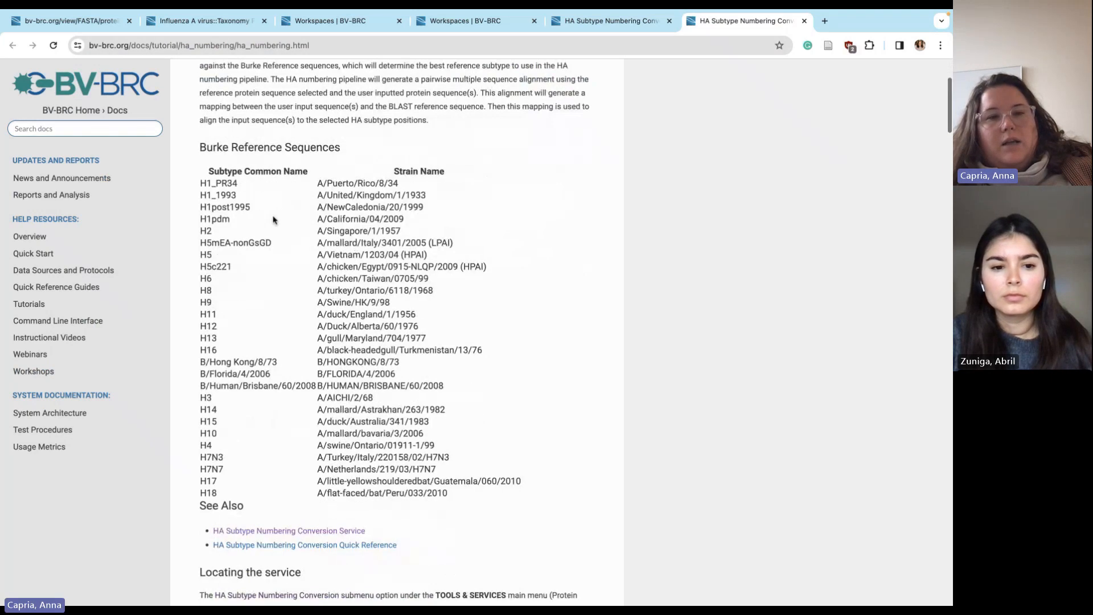
pyautogui.scroll(-20, 219, 494)
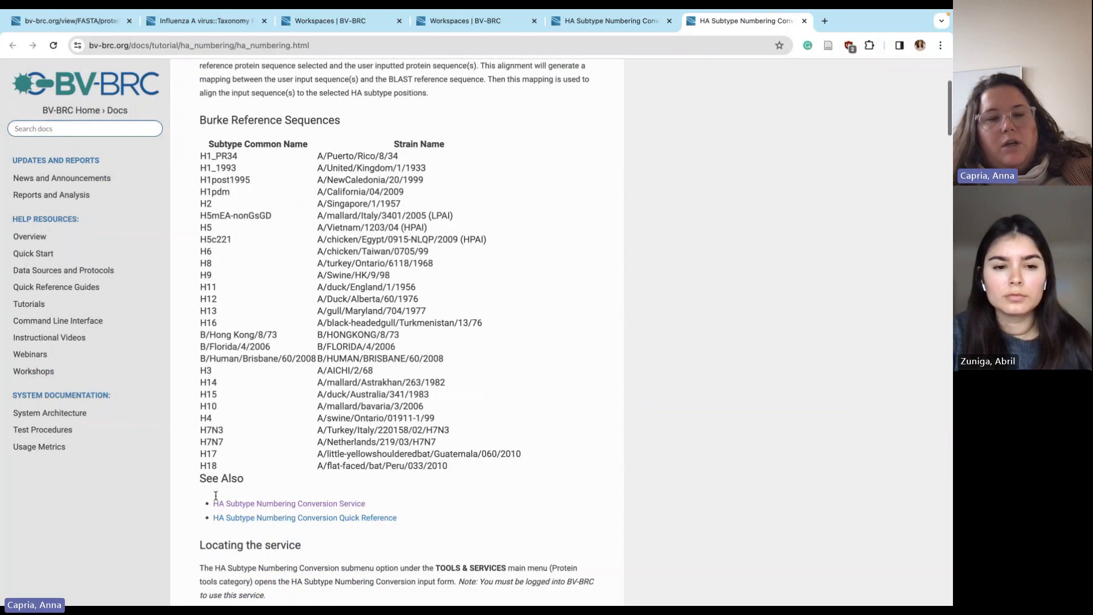
pyautogui.scroll(-20, 219, 494)
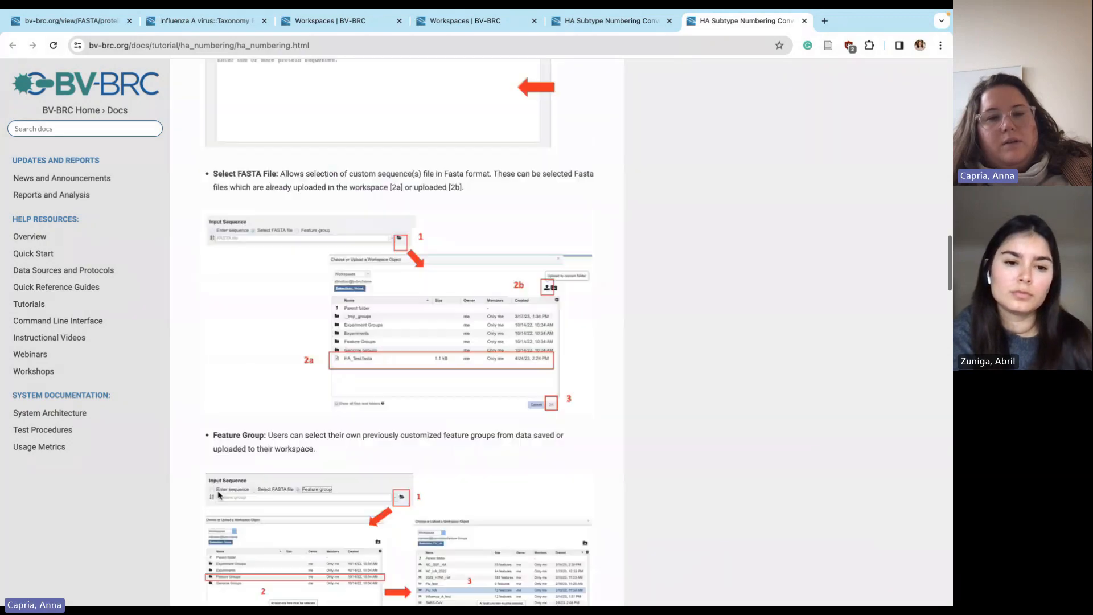
pyautogui.scroll(-15, 219, 495)
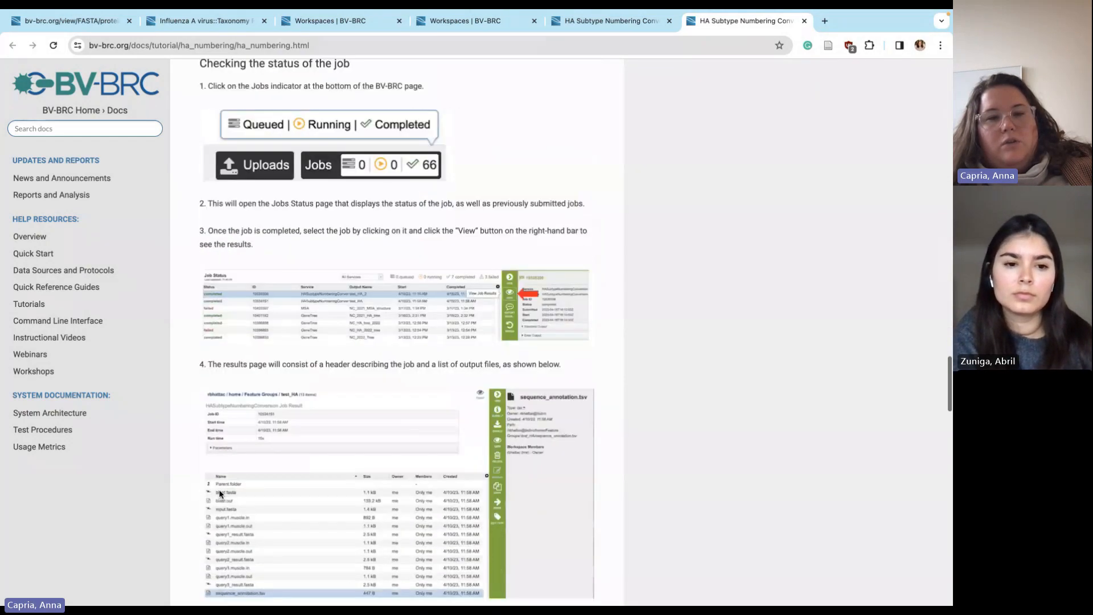
pyautogui.scroll(-1, 220, 494)
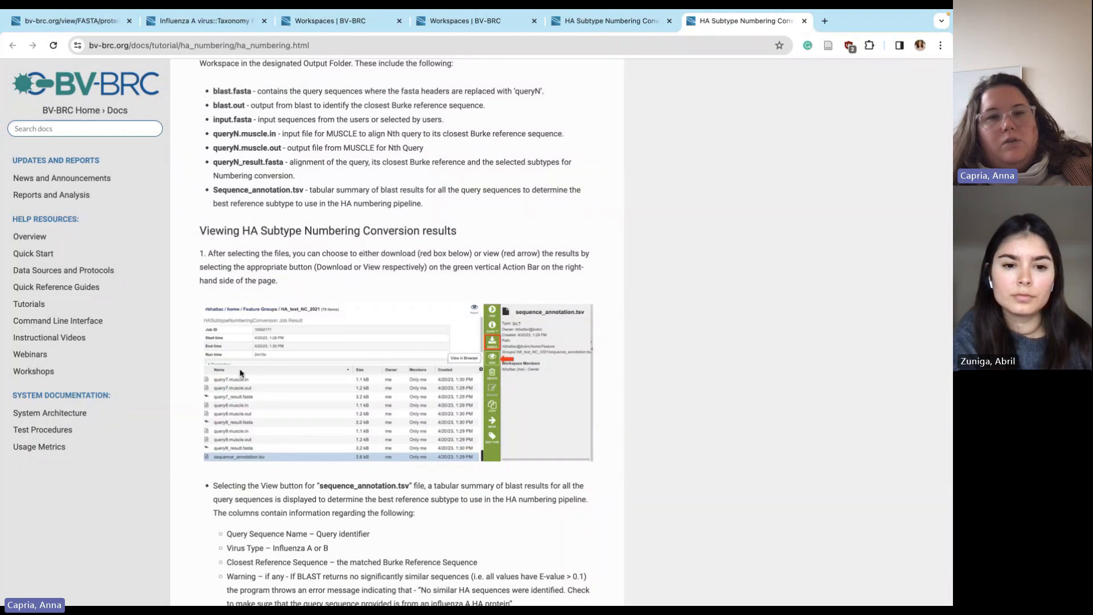
pyautogui.scroll(-20, 390, 234)
pyautogui.scroll(10, 408, 212)
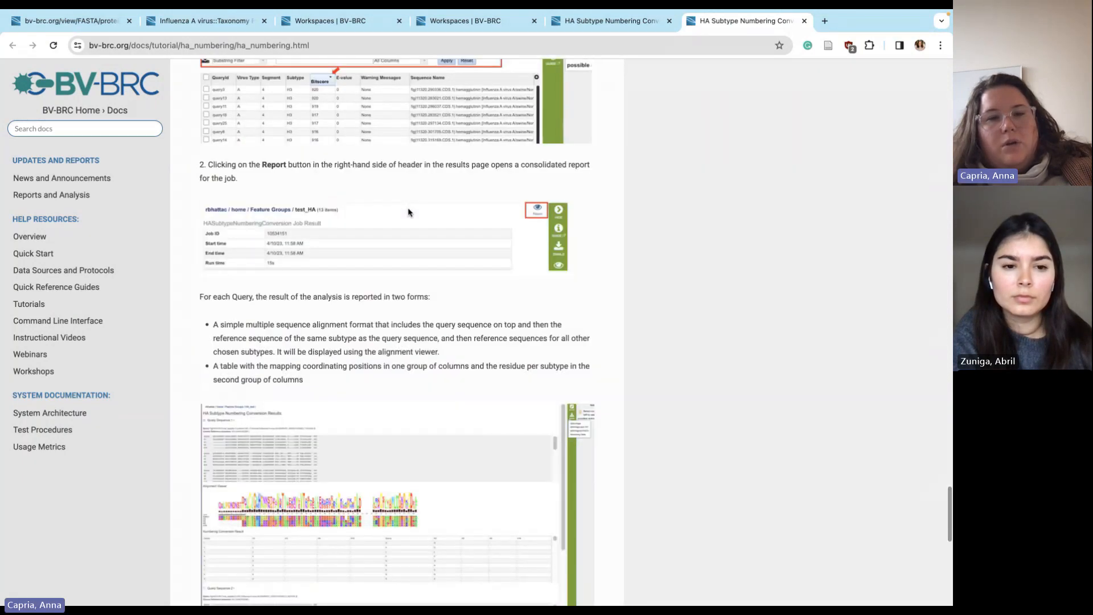
pyautogui.scroll(10, 408, 212)
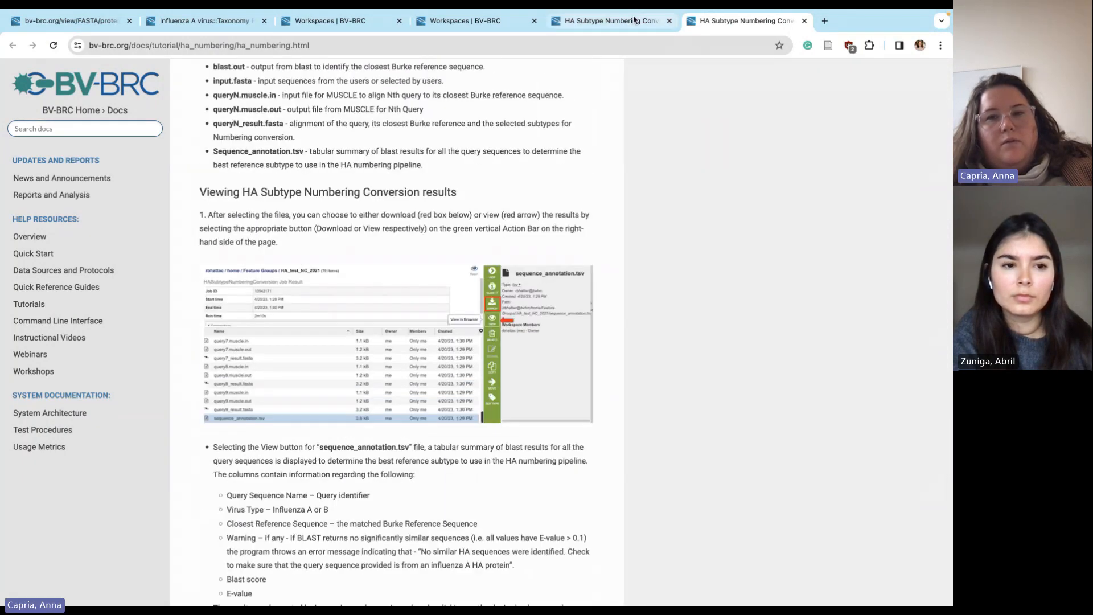
# Open the Burke DF citation in a new tab, then go to the Influenza A virus organism page
pyautogui.click(606, 20)
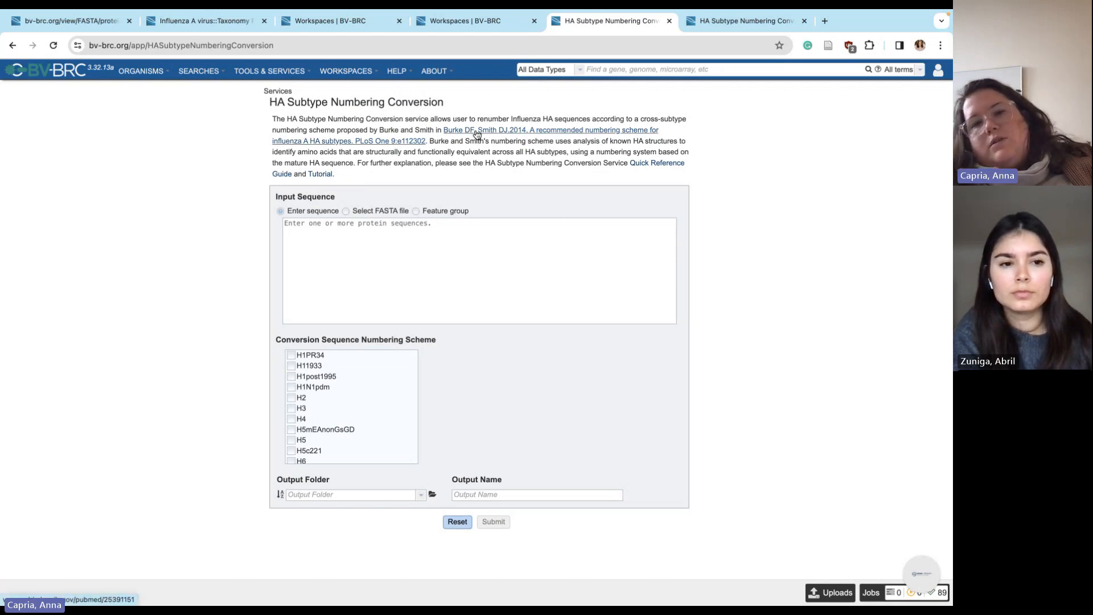
pyautogui.click(473, 133)
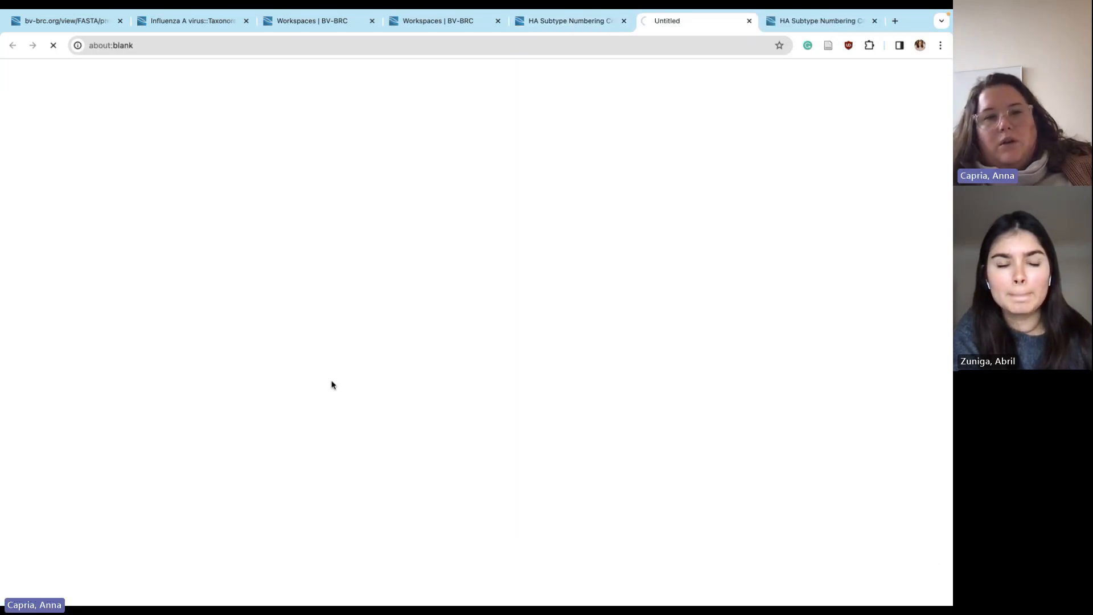
pyautogui.click(571, 22)
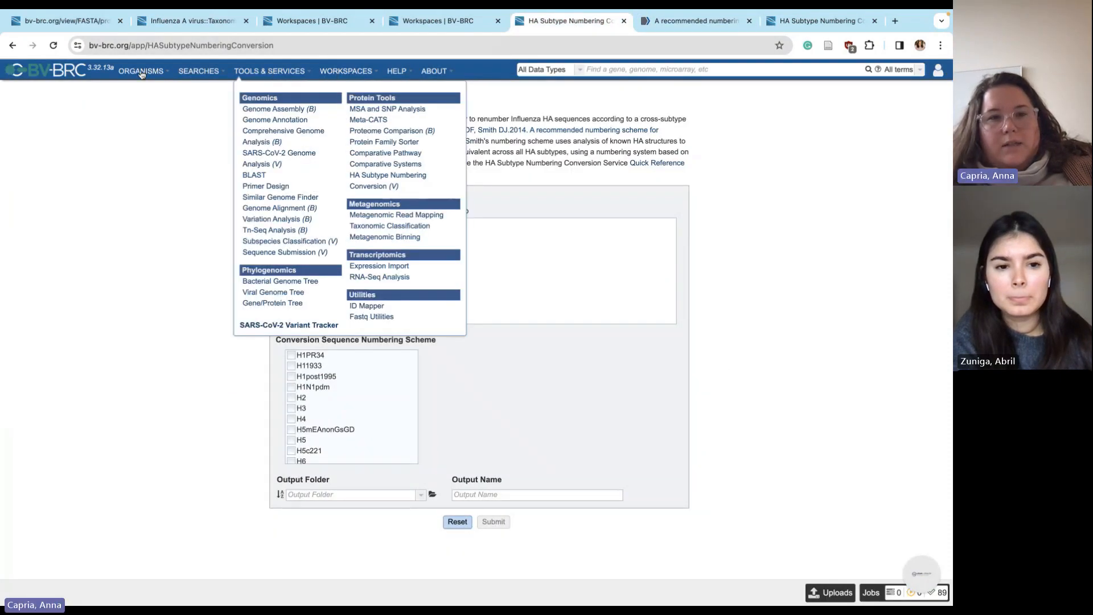
pyautogui.moveTo(141, 74)
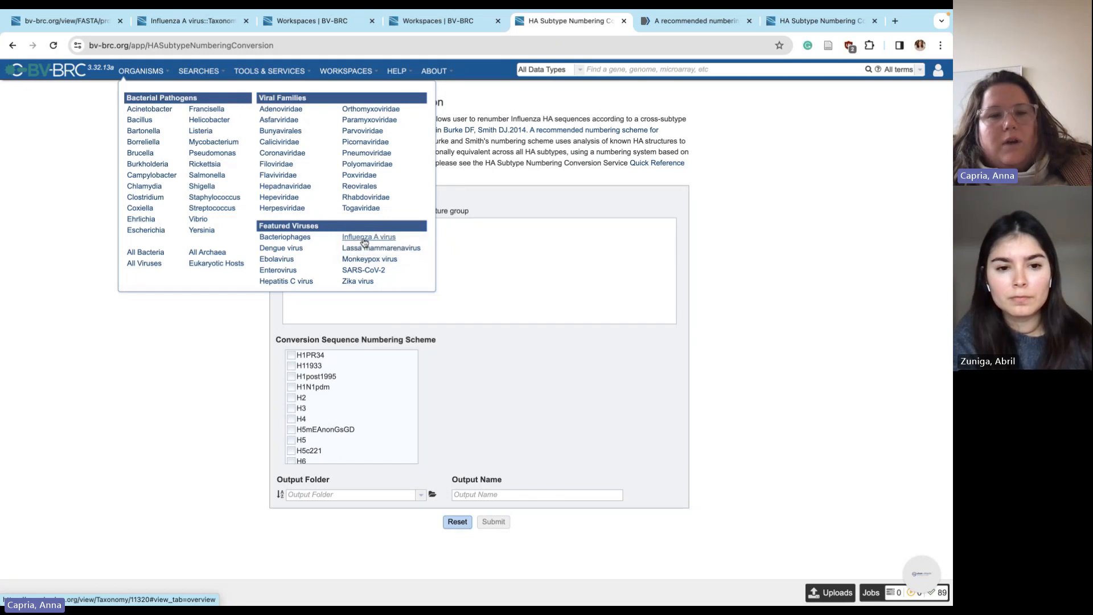
pyautogui.click(364, 243)
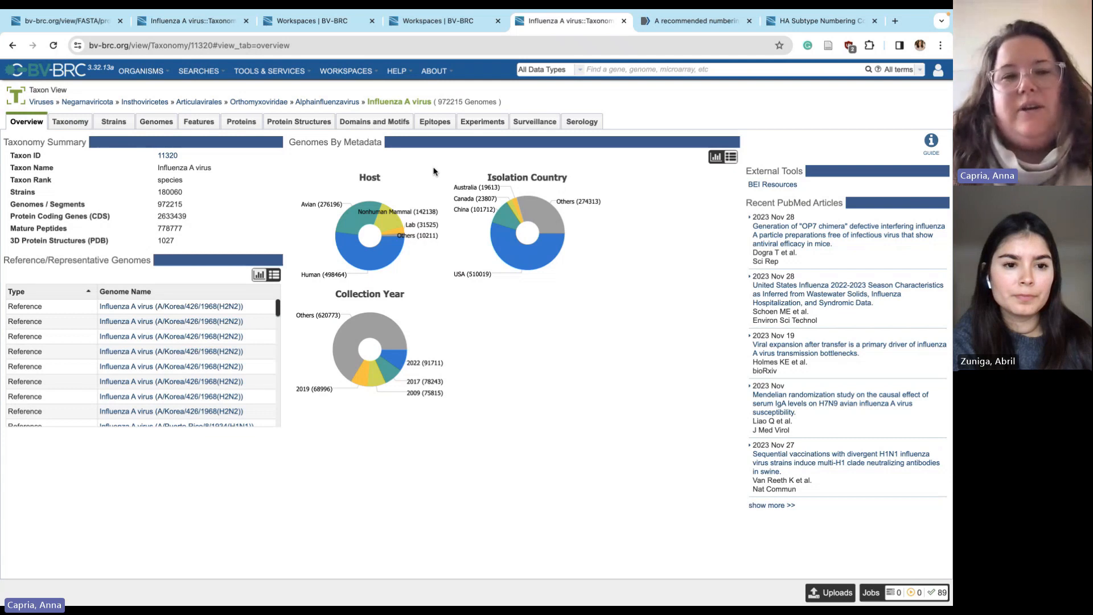
# Switch the Influenza A virus page to its Surveillance tab
pyautogui.click(534, 126)
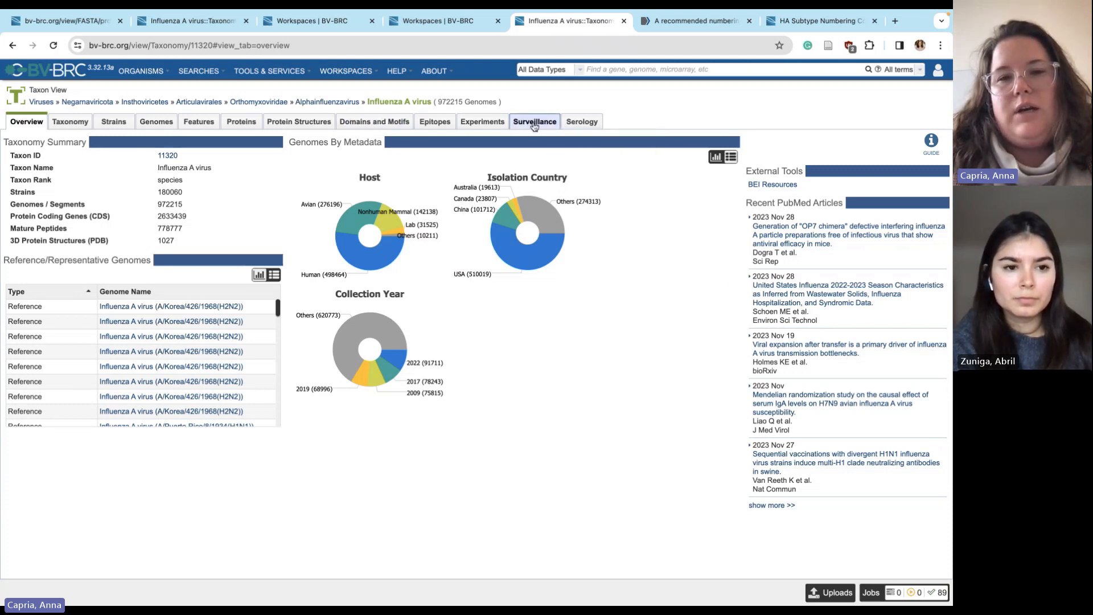
pyautogui.click(535, 126)
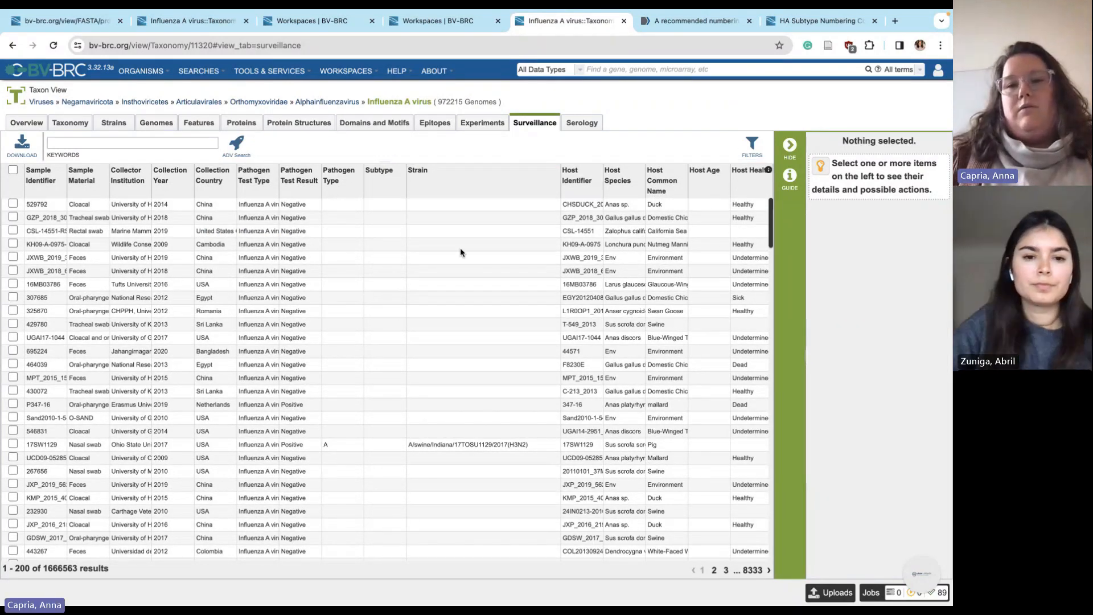
# Reveal the surveillance filter facets, briefly opening and closing ADV Search
pyautogui.click(757, 147)
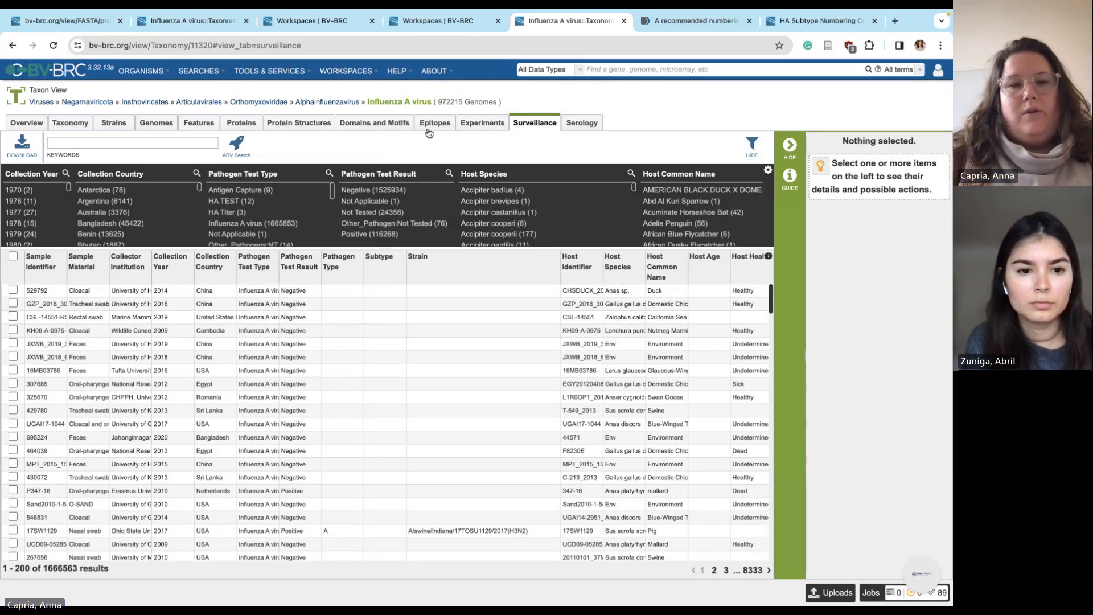
pyautogui.click(237, 148)
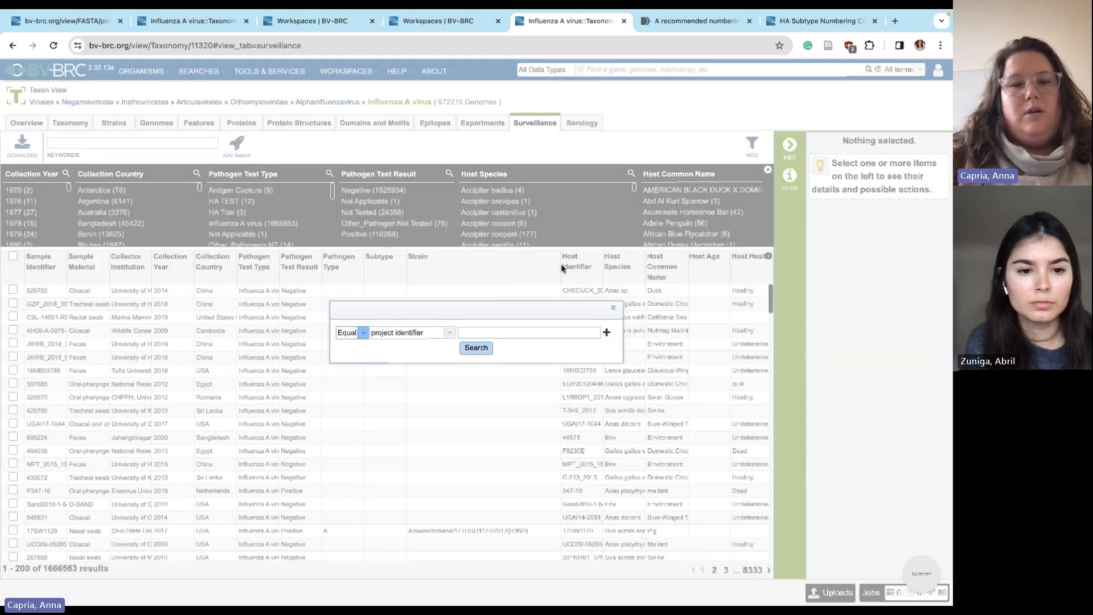
pyautogui.click(613, 308)
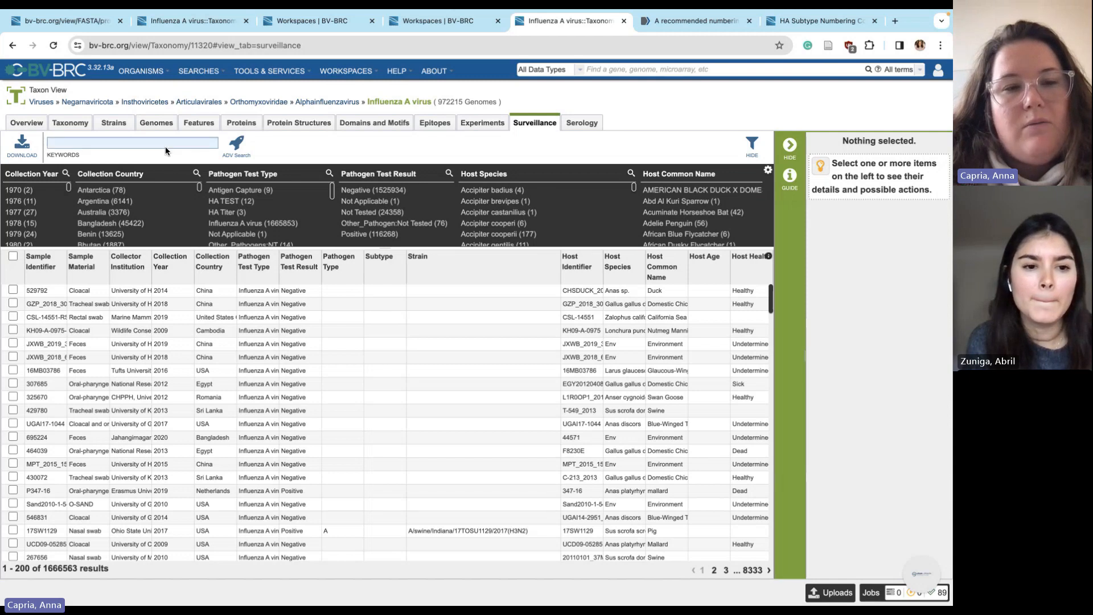
# Widen the Collector Institution column to show full names and scroll through the records
pyautogui.moveTo(152, 268); pyautogui.dragTo(203, 277)
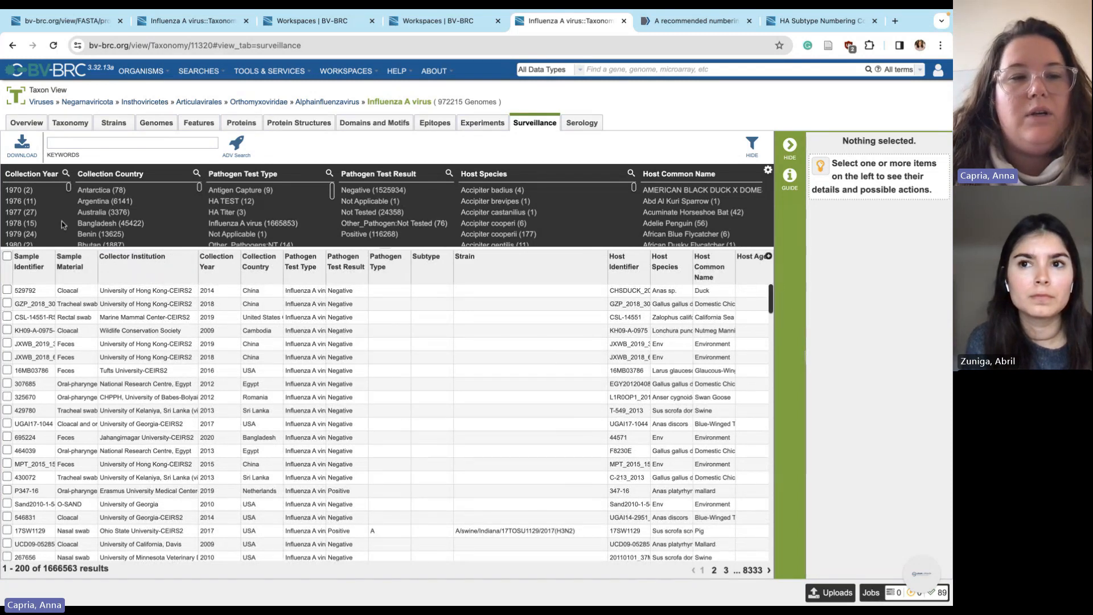
pyautogui.scroll(-2, 102, 227)
pyautogui.scroll(-5, 103, 227)
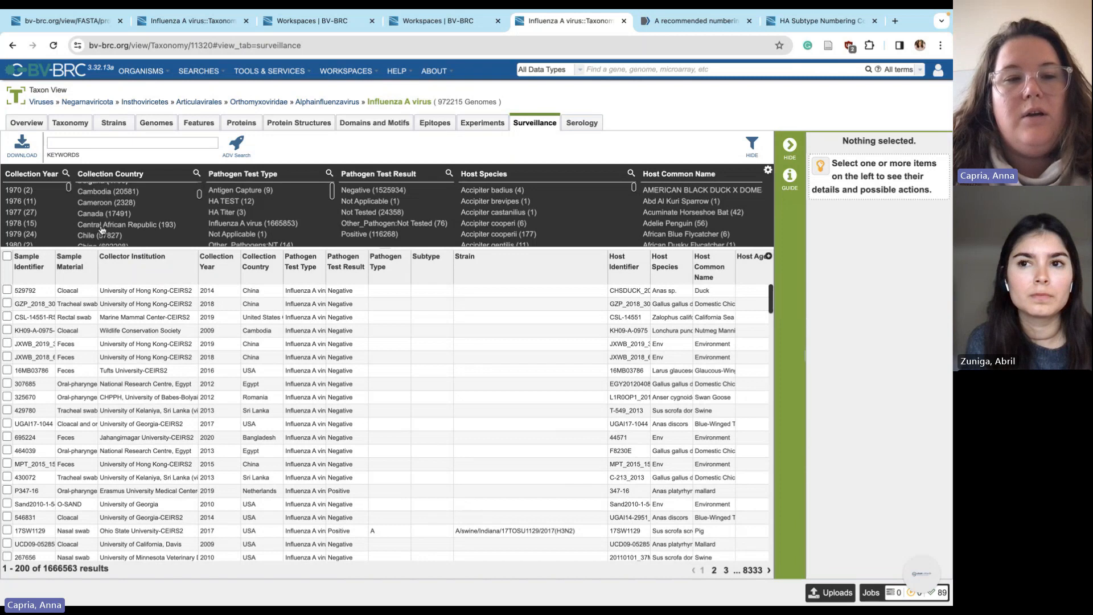
pyautogui.scroll(-3, 103, 227)
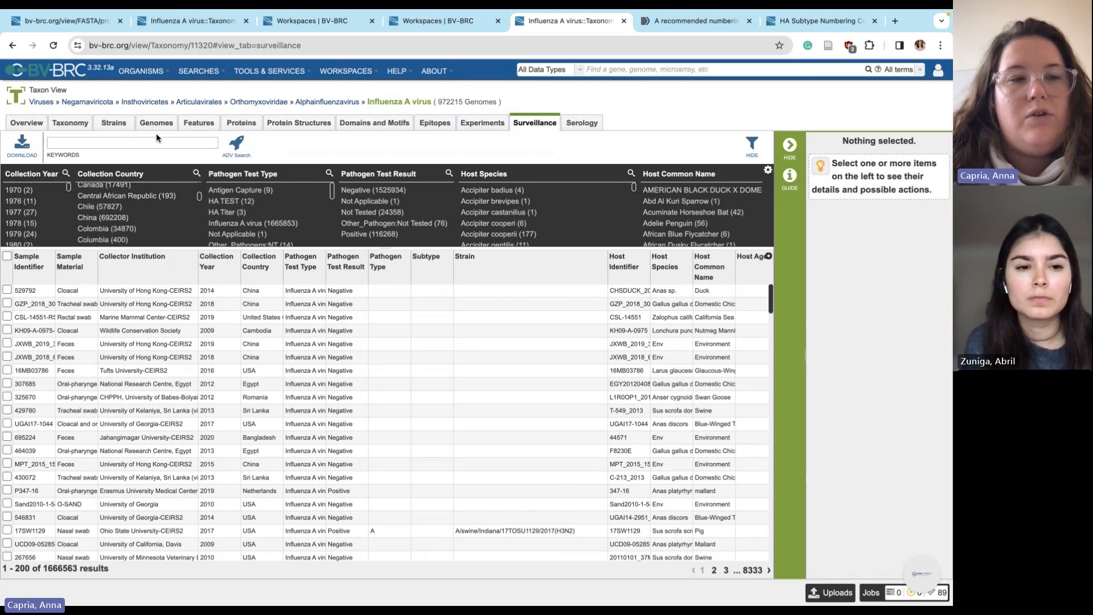
pyautogui.scroll(-1, 133, 421)
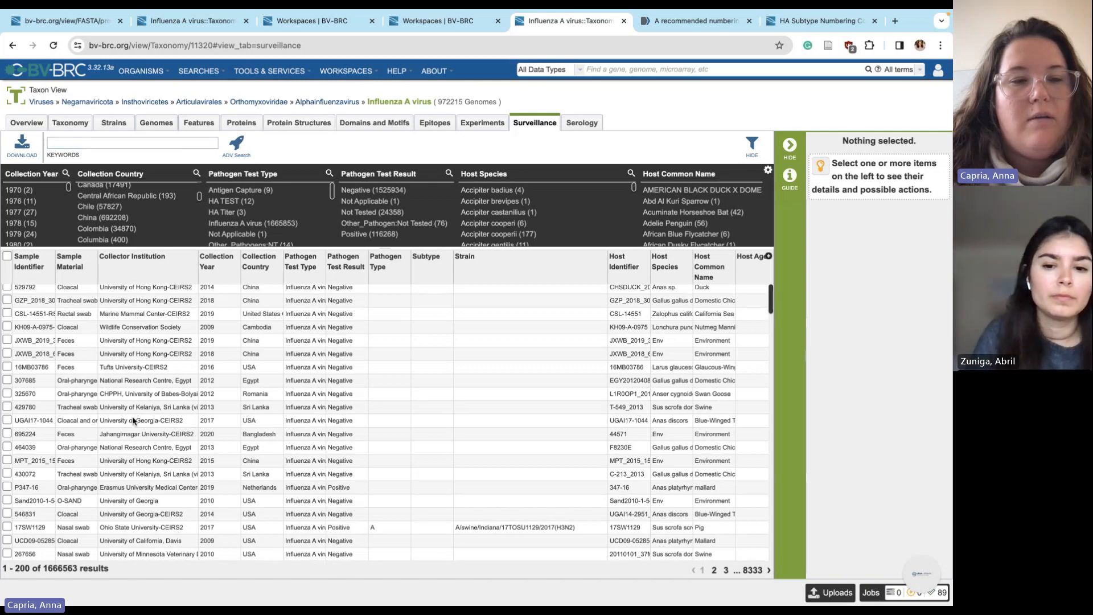
pyautogui.scroll(-5, 132, 421)
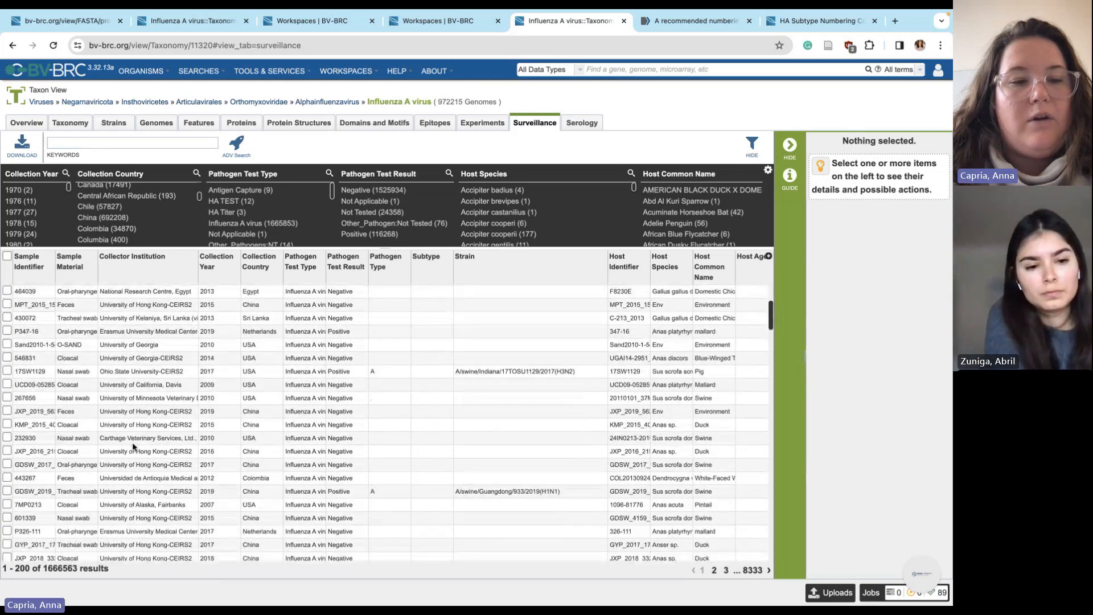
pyautogui.scroll(-4, 133, 446)
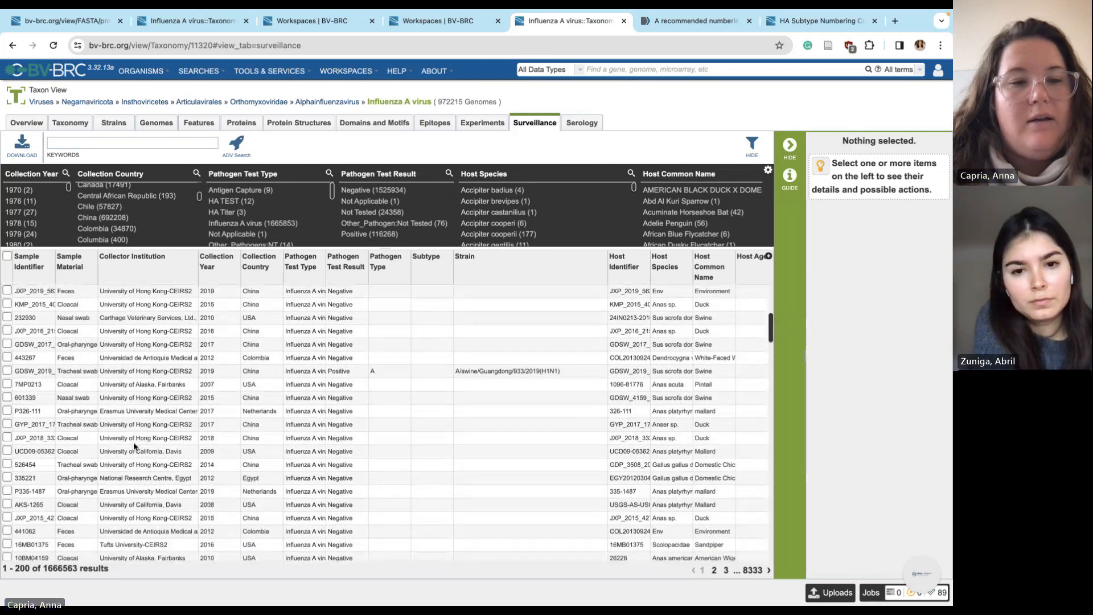
pyautogui.scroll(-7, 133, 446)
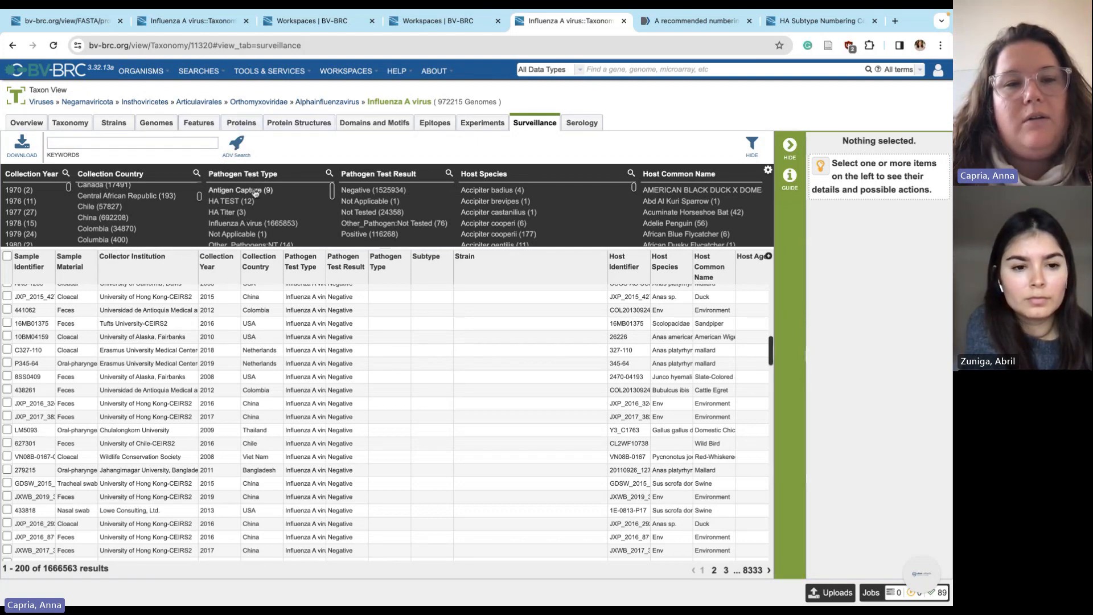
pyautogui.scroll(5, 142, 219)
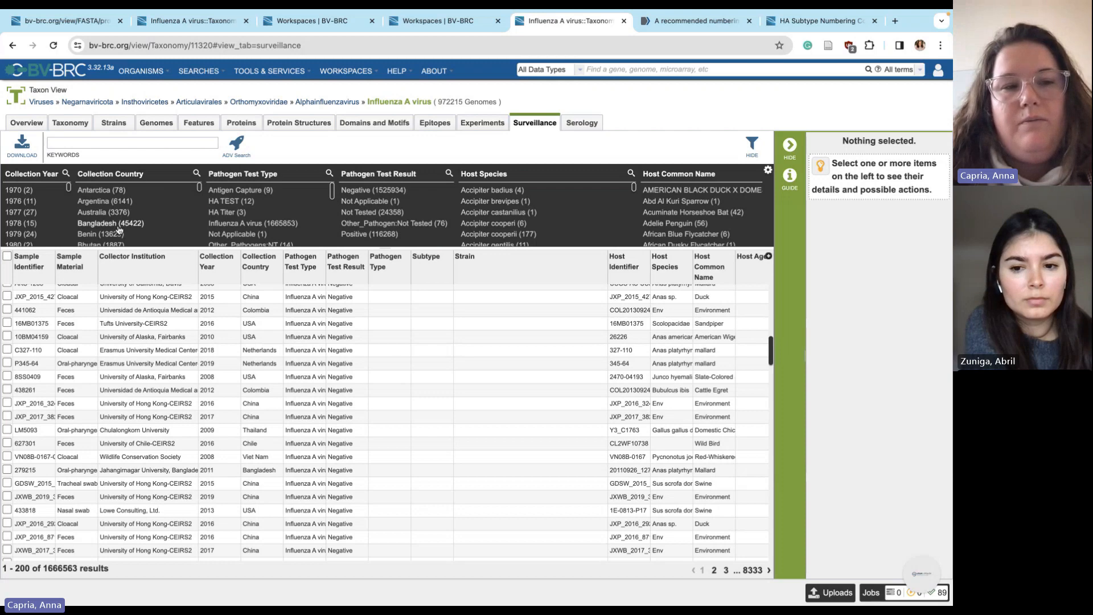
# Filter to Bangladesh and 2020, select all 3,950 records, and plot them with MAP
pyautogui.click(115, 225)
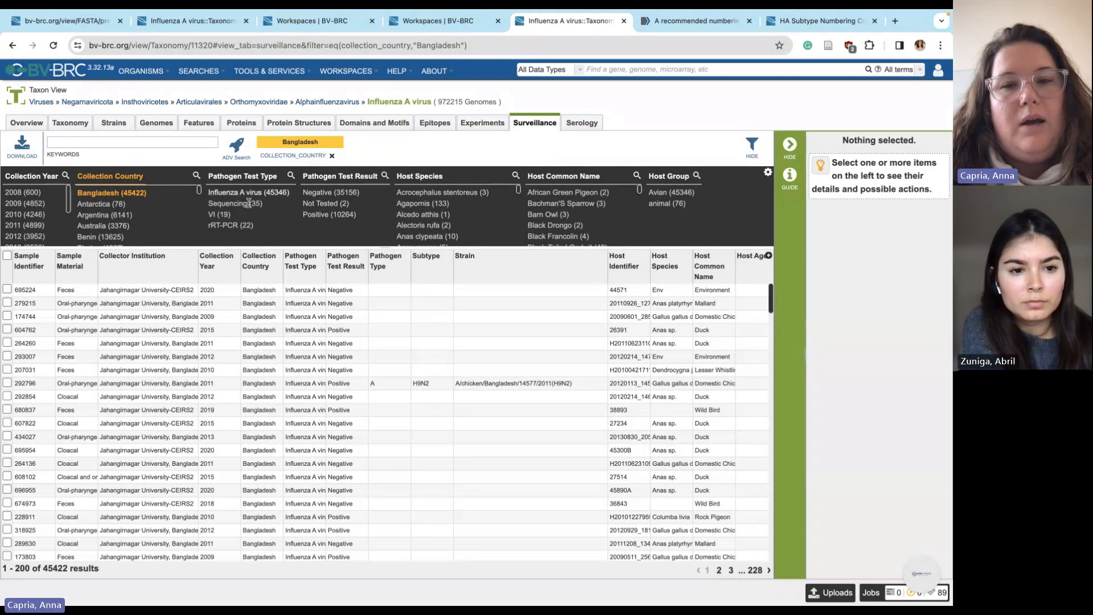
pyautogui.scroll(-3, 21, 231)
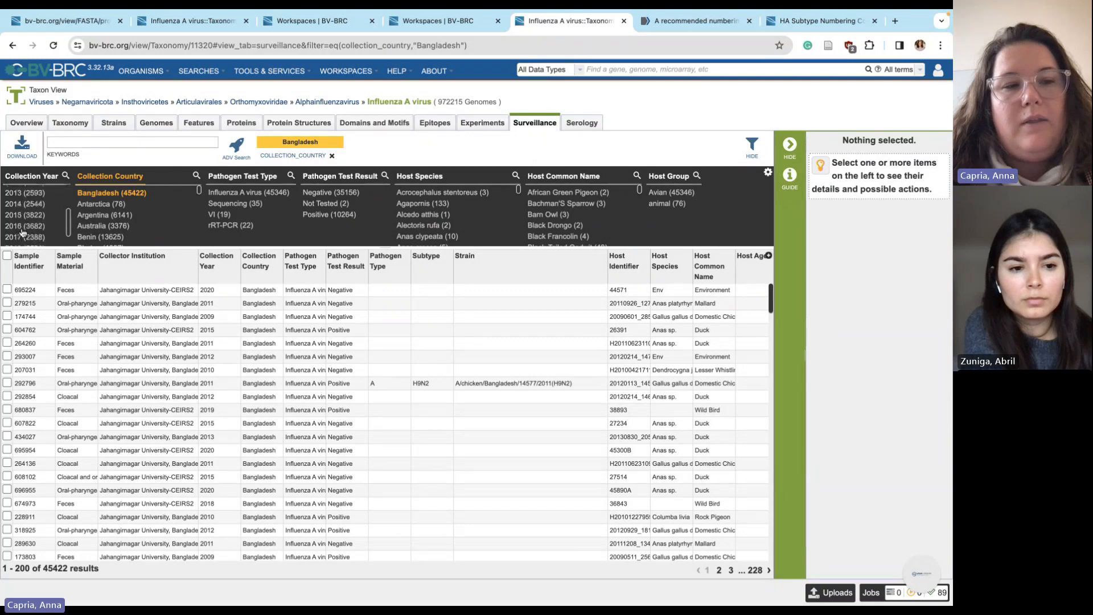
pyautogui.scroll(-2, 21, 232)
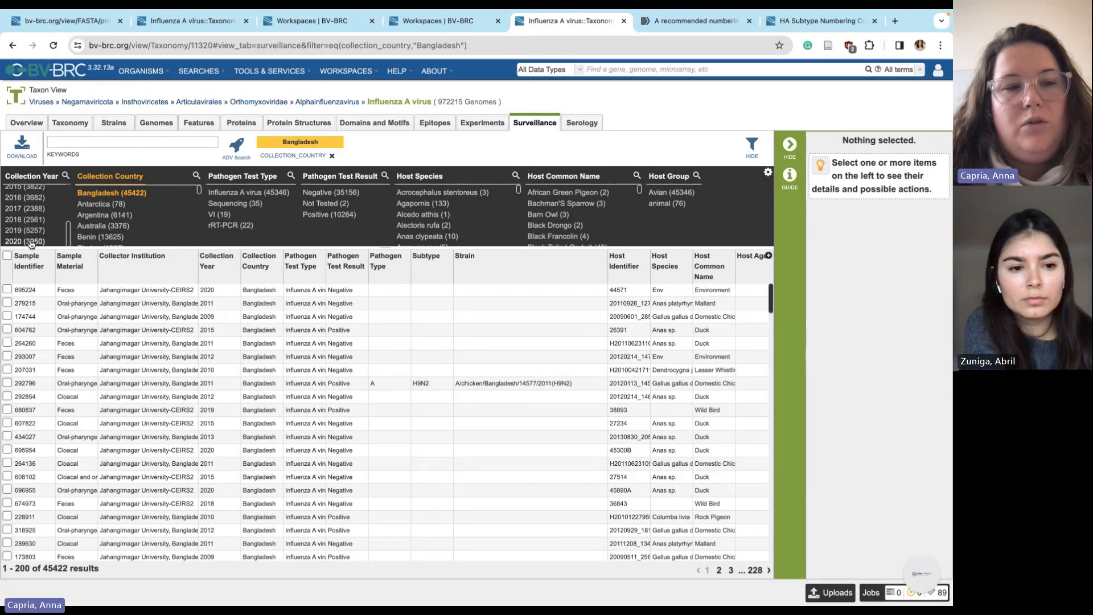
pyautogui.click(28, 242)
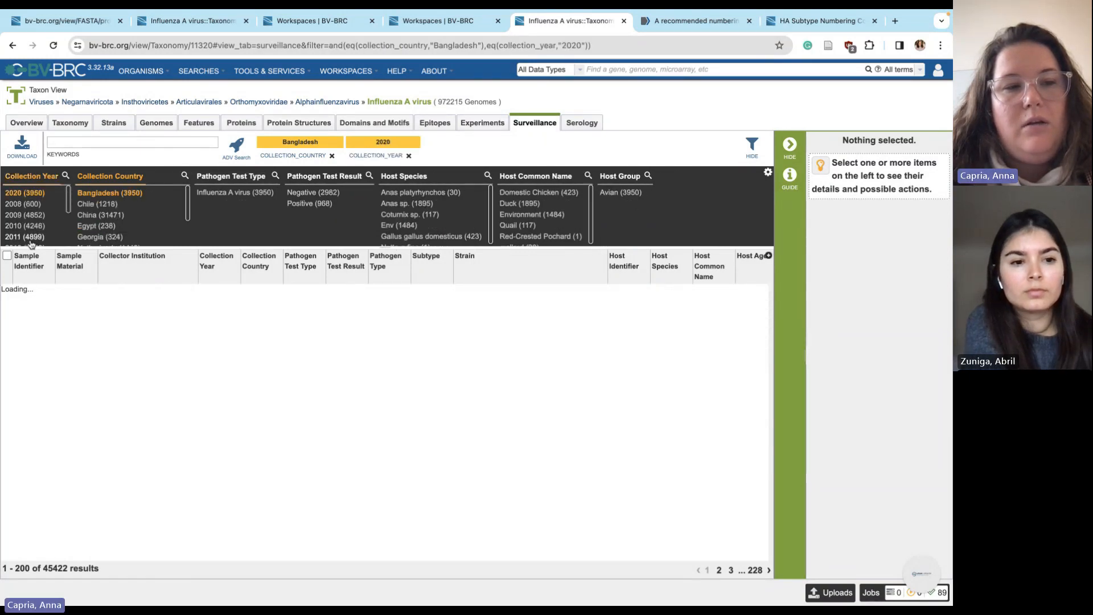
pyautogui.scroll(-1, 420, 205)
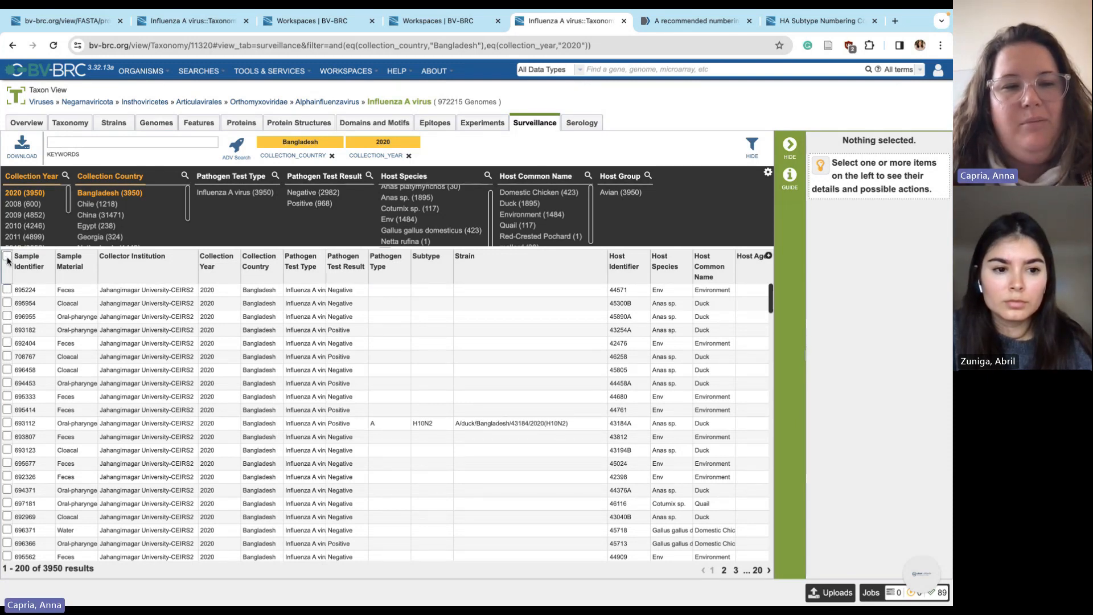
pyautogui.click(7, 258)
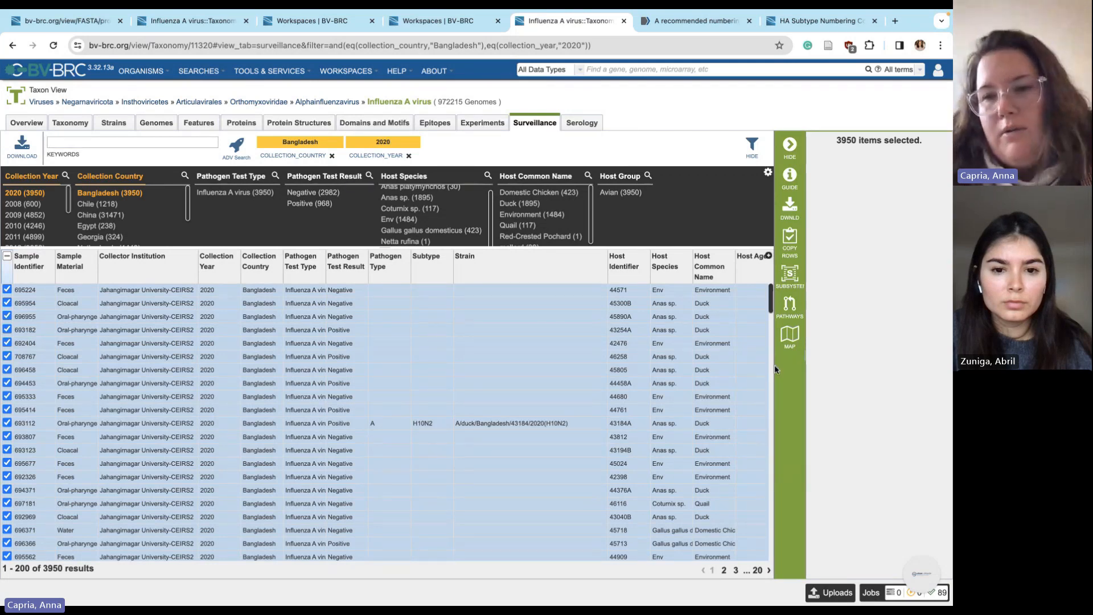
pyautogui.click(796, 340)
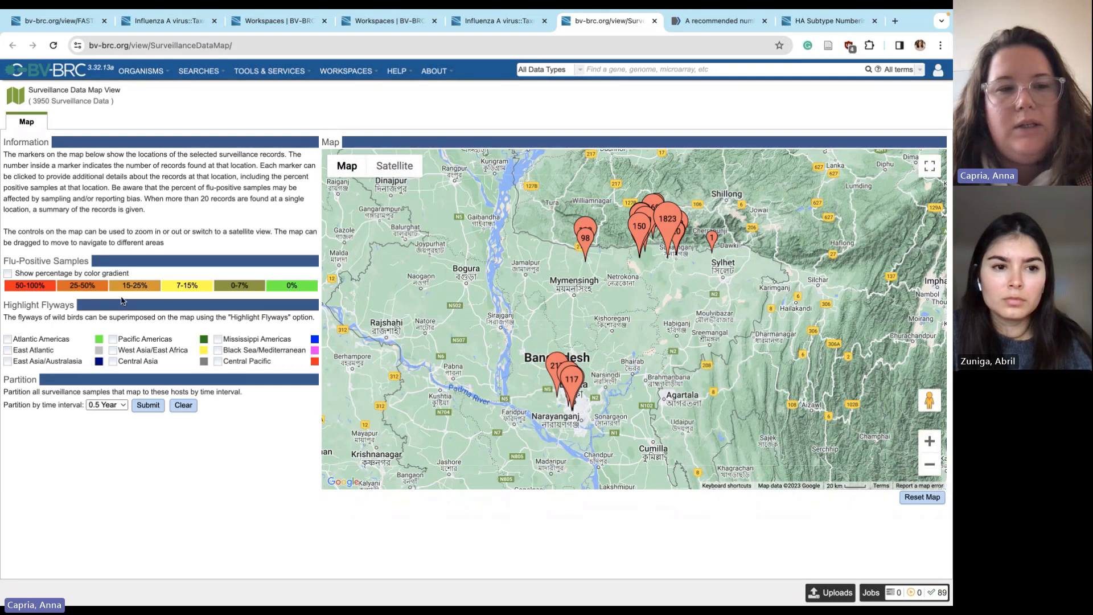
pyautogui.click(388, 172)
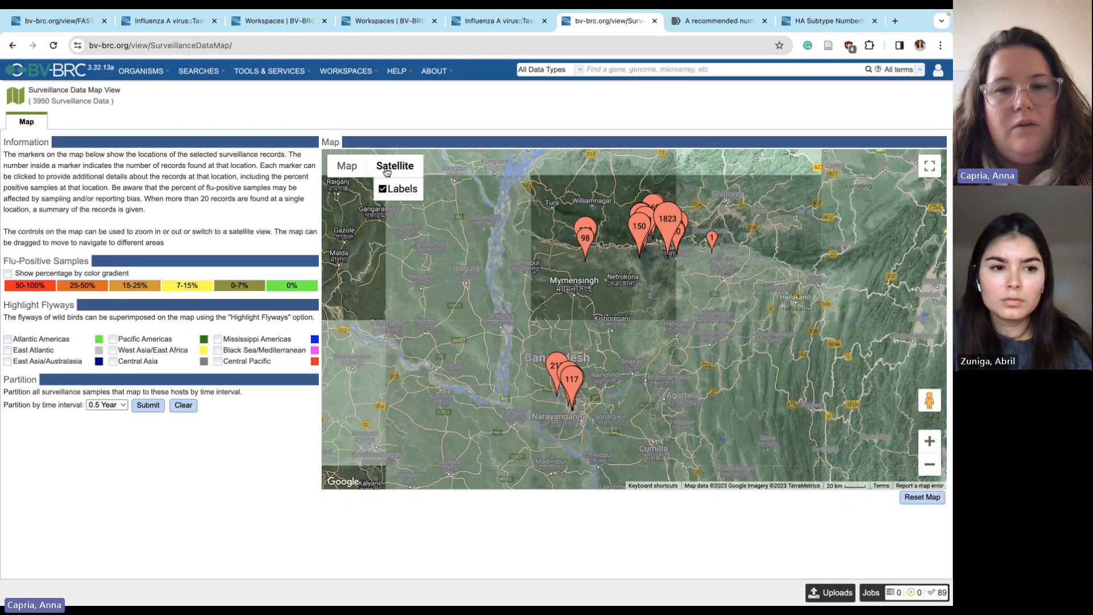
pyautogui.click(343, 163)
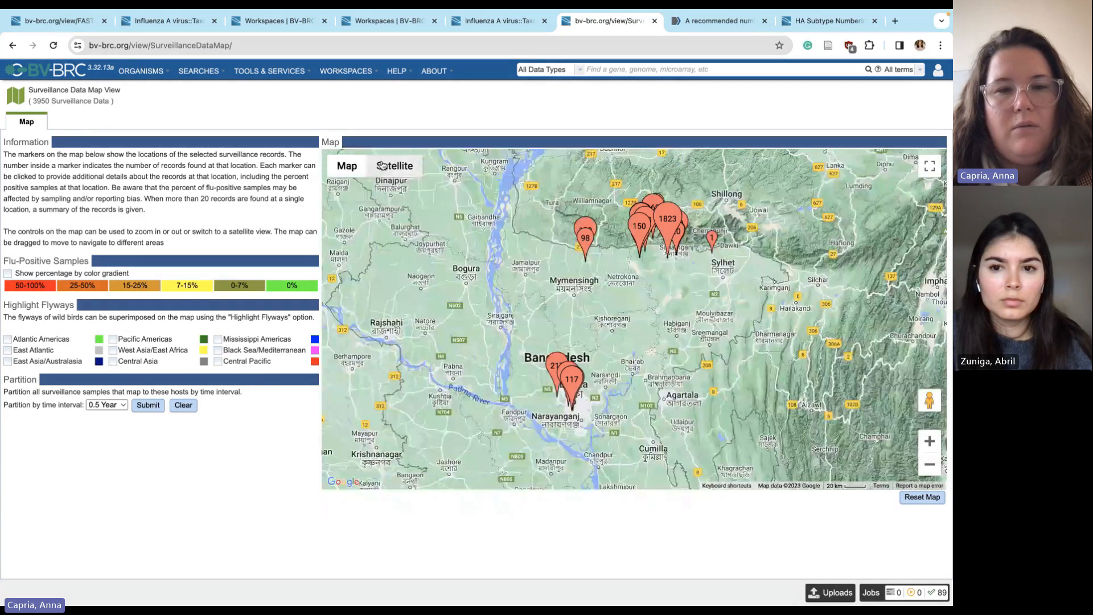
pyautogui.click(382, 166)
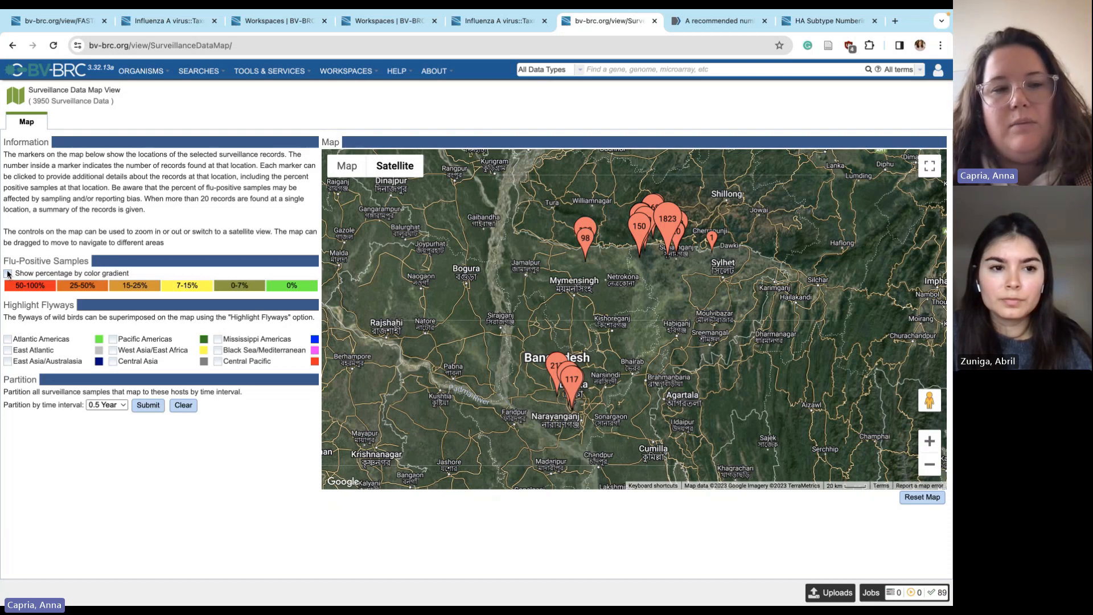
pyautogui.click(8, 274)
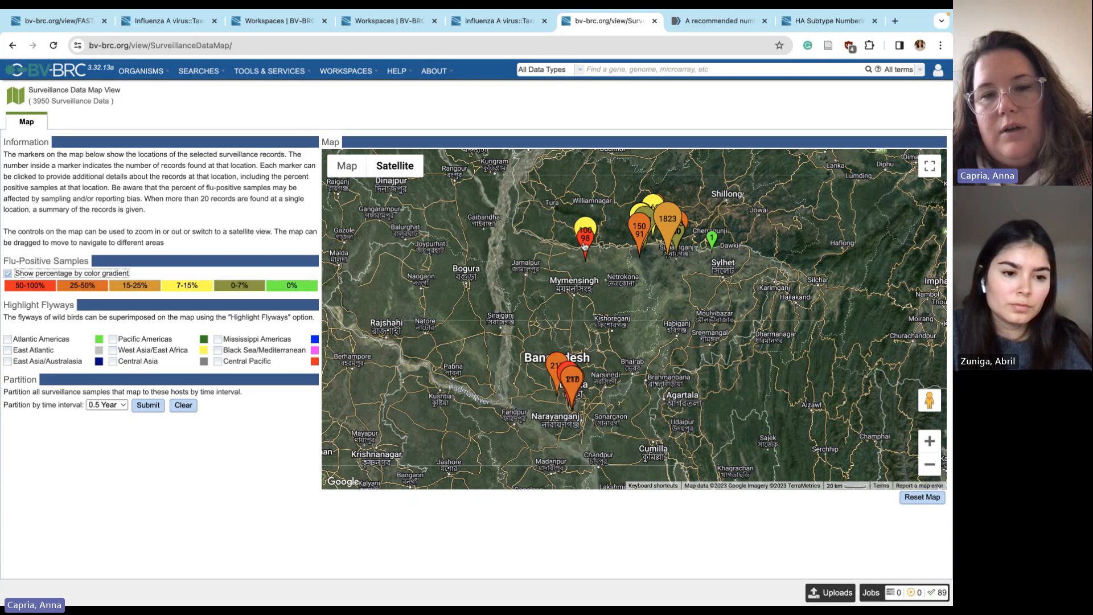
pyautogui.click(584, 246)
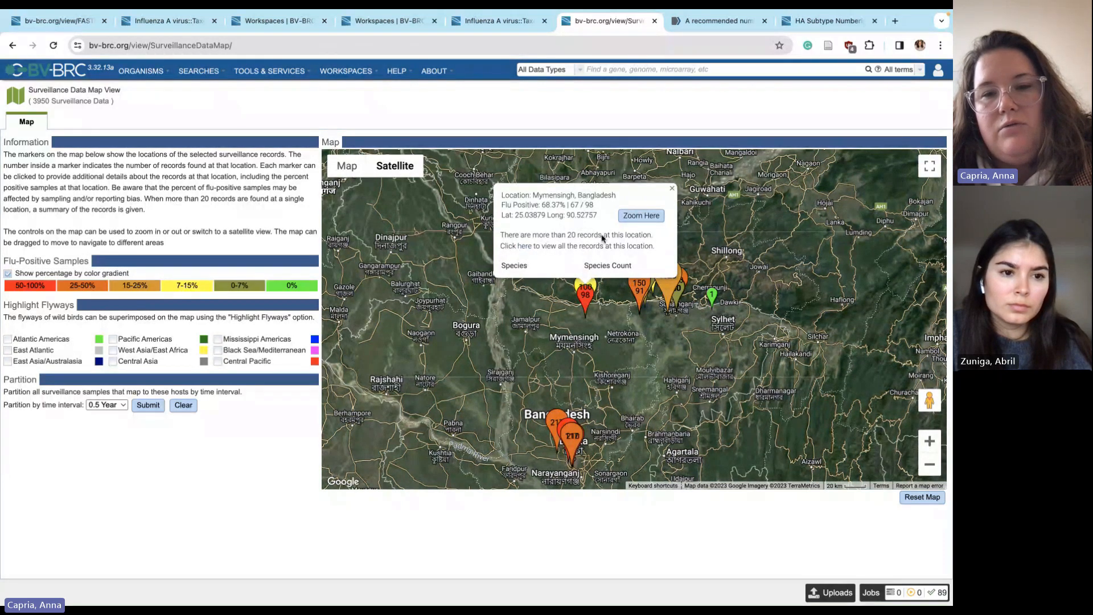
pyautogui.click(633, 220)
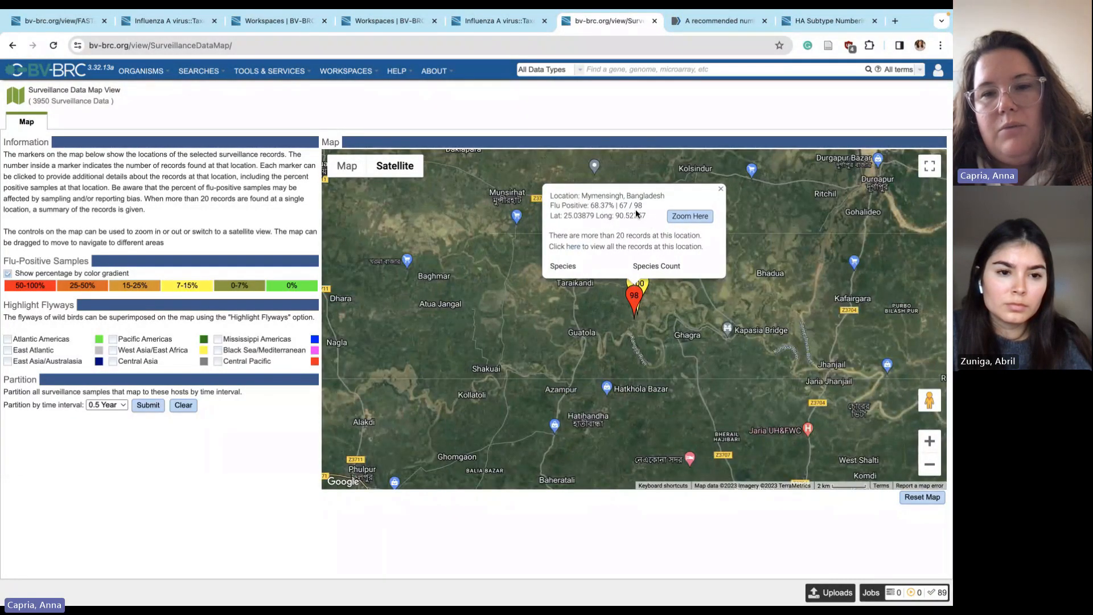
pyautogui.click(642, 284)
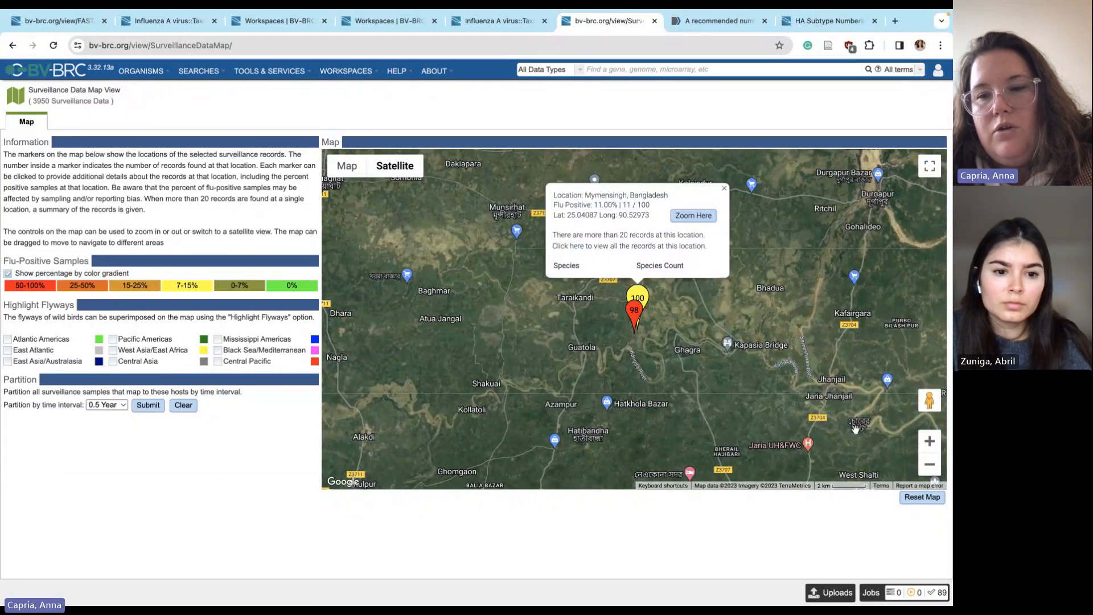
pyautogui.scroll(-3, 855, 429)
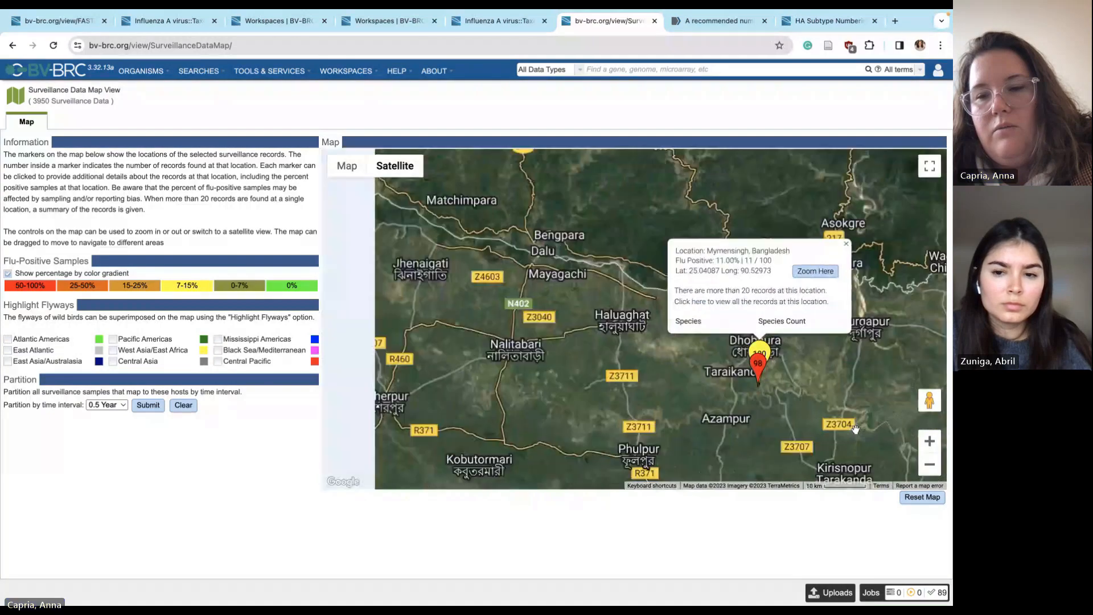
pyautogui.scroll(2, 854, 428)
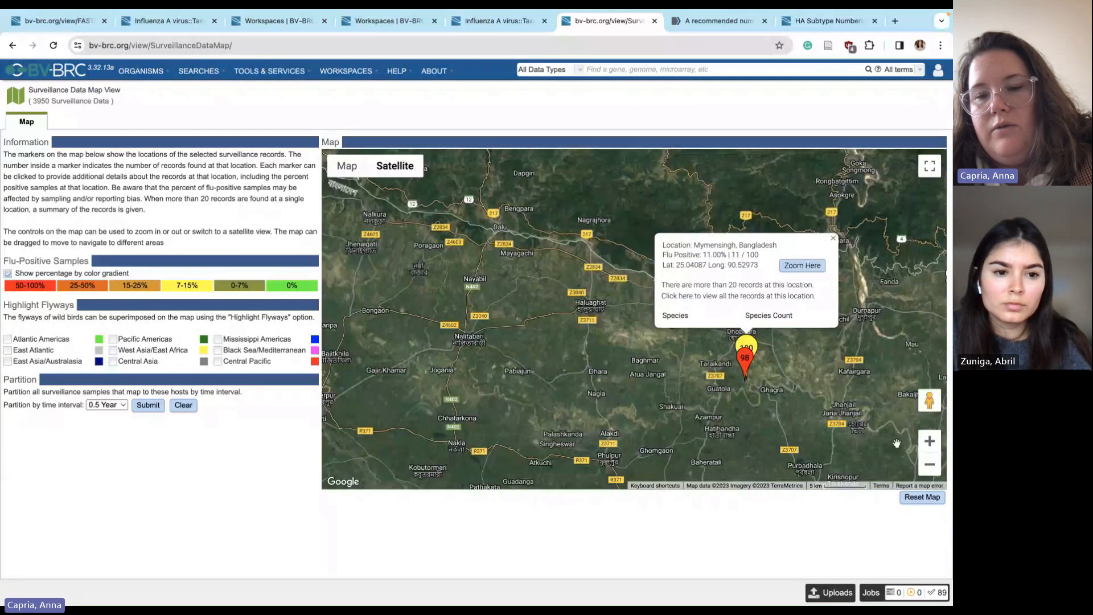
pyautogui.click(929, 464)
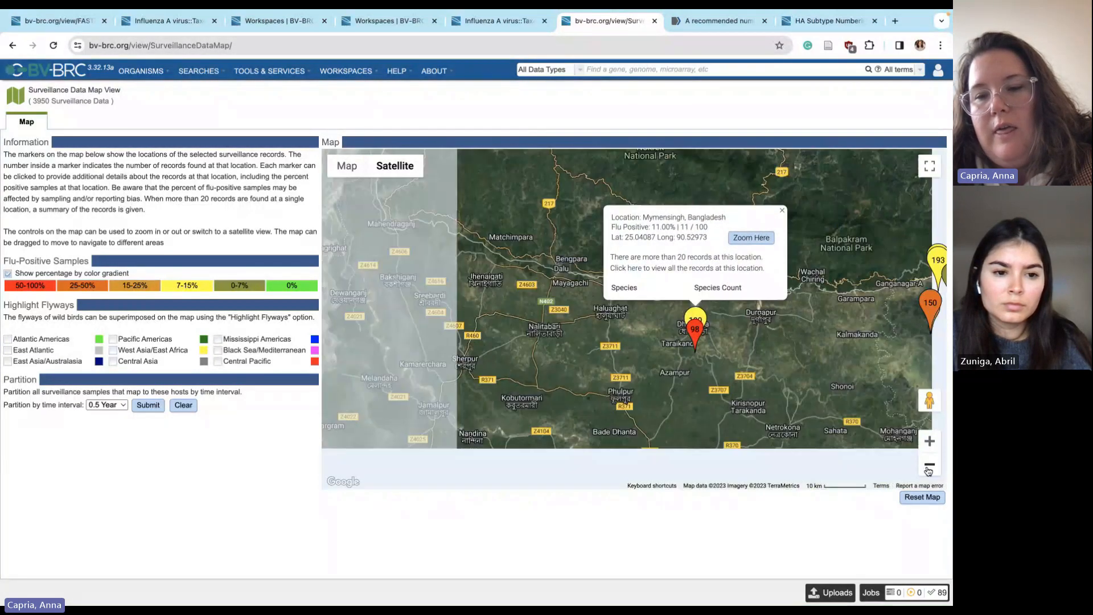
pyautogui.click(932, 444)
pyautogui.click(930, 465)
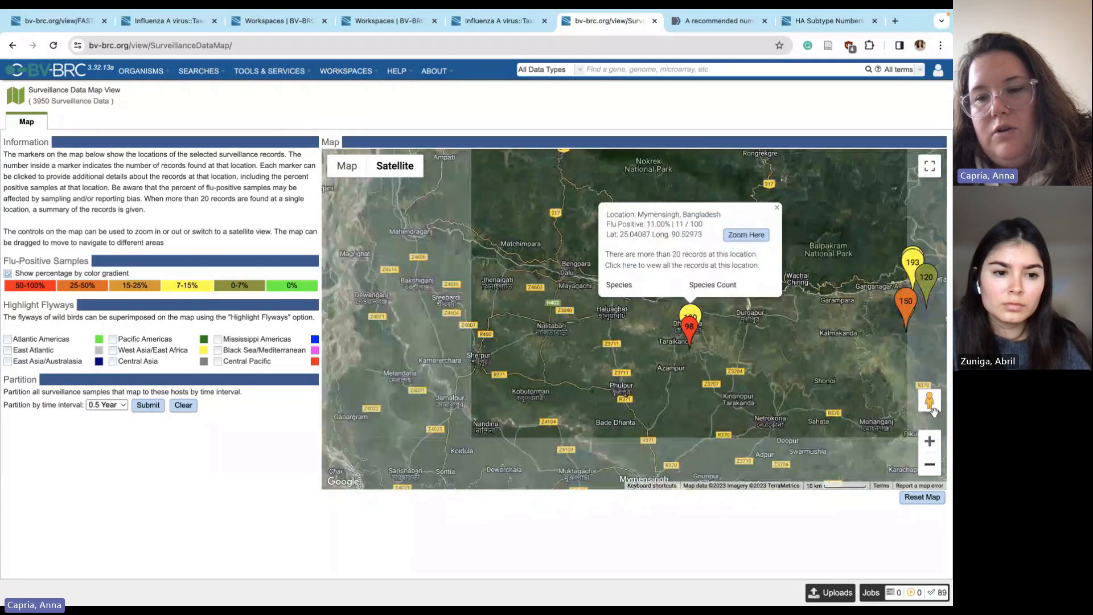
pyautogui.click(922, 497)
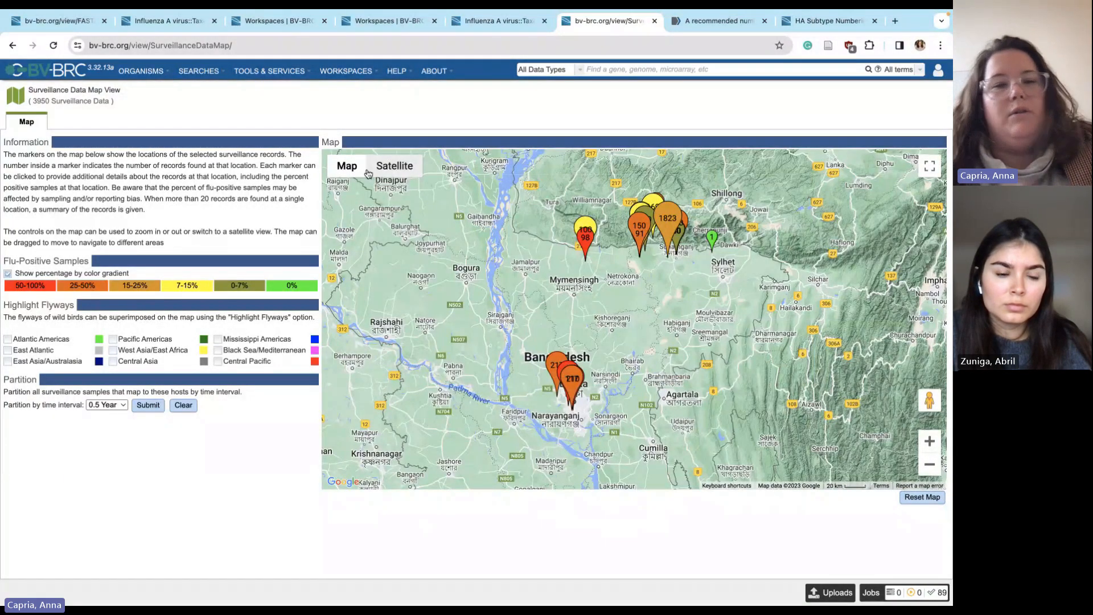
pyautogui.click(383, 172)
pyautogui.click(382, 190)
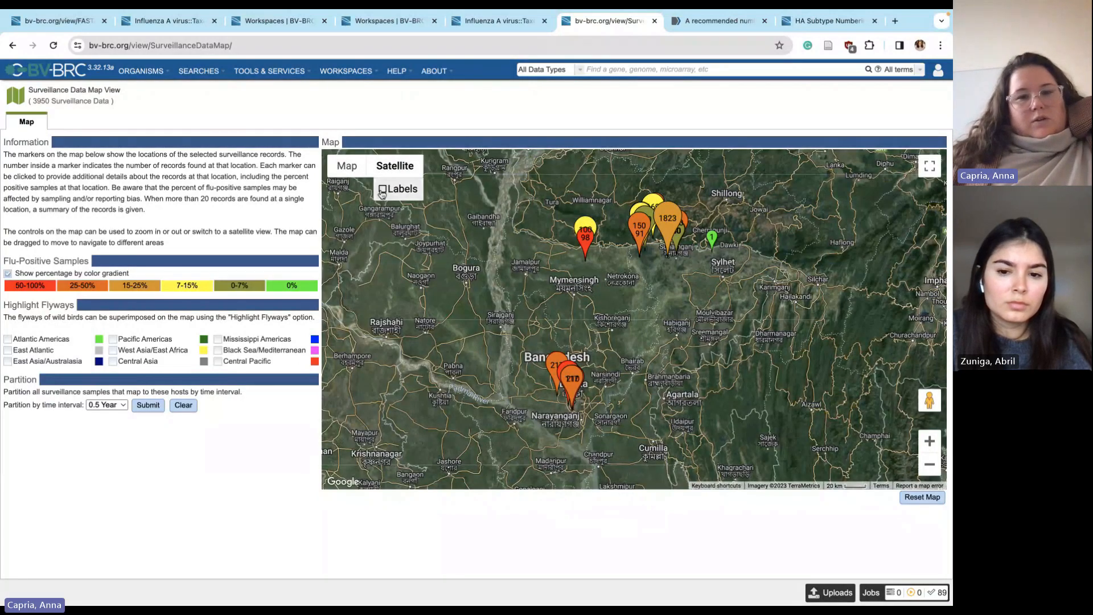
pyautogui.click(382, 189)
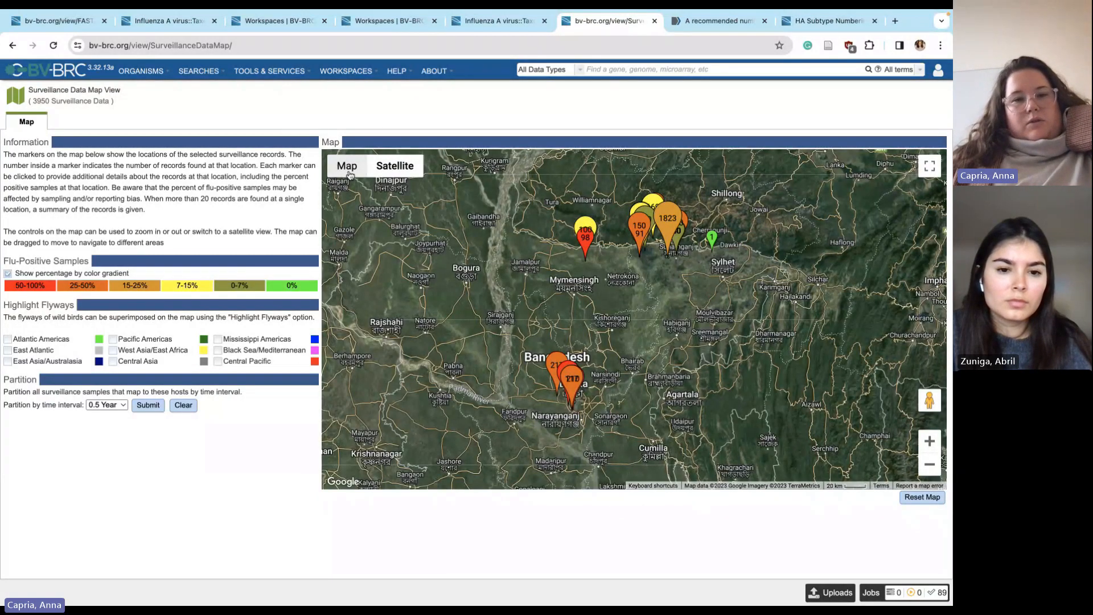
pyautogui.click(347, 165)
pyautogui.click(335, 189)
pyautogui.click(391, 167)
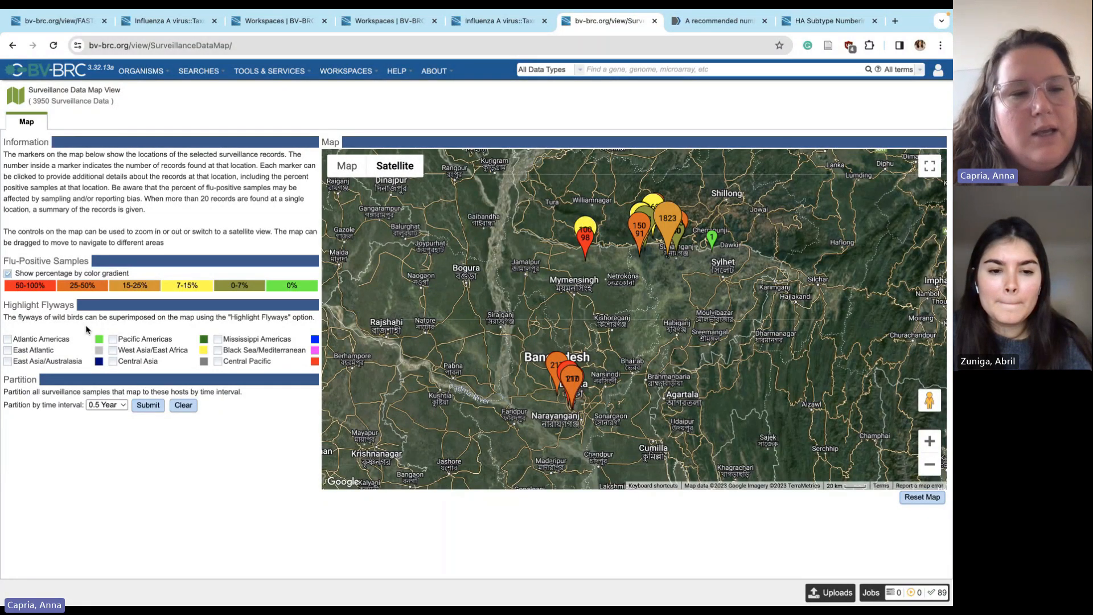
# Overlay only the Central Asia flyway on the Bangladesh map, coloured magenta
pyautogui.click(6, 352)
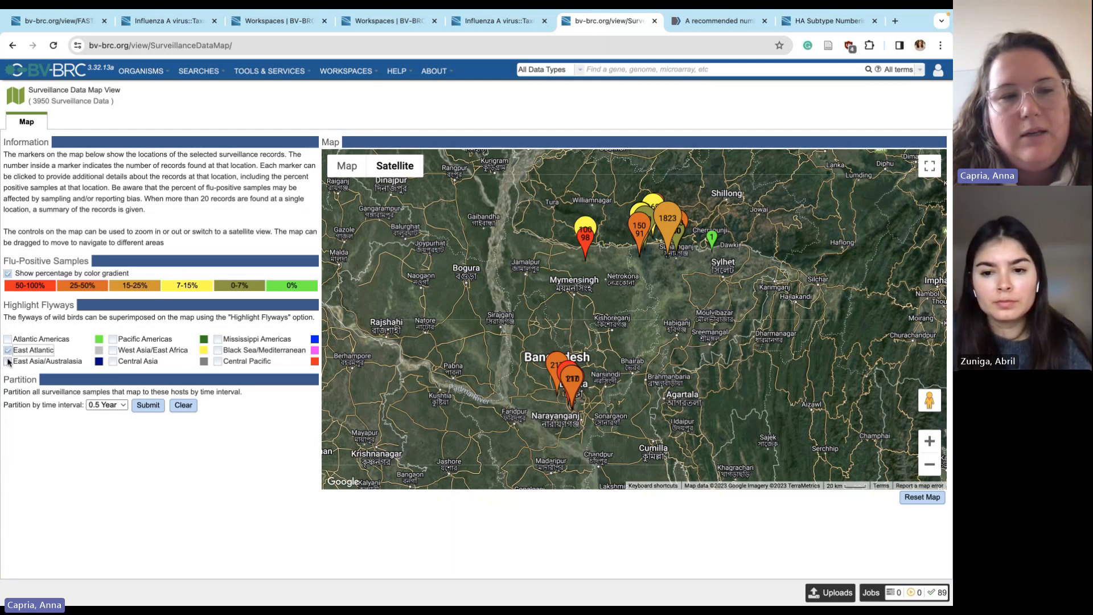
pyautogui.click(8, 360)
pyautogui.click(182, 352)
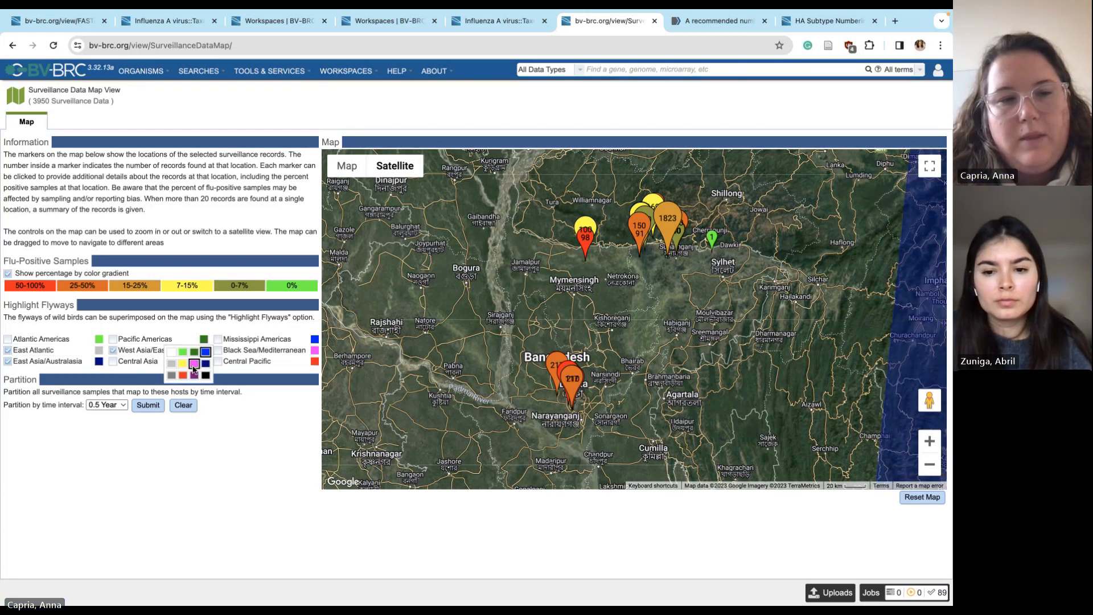
pyautogui.click(116, 361)
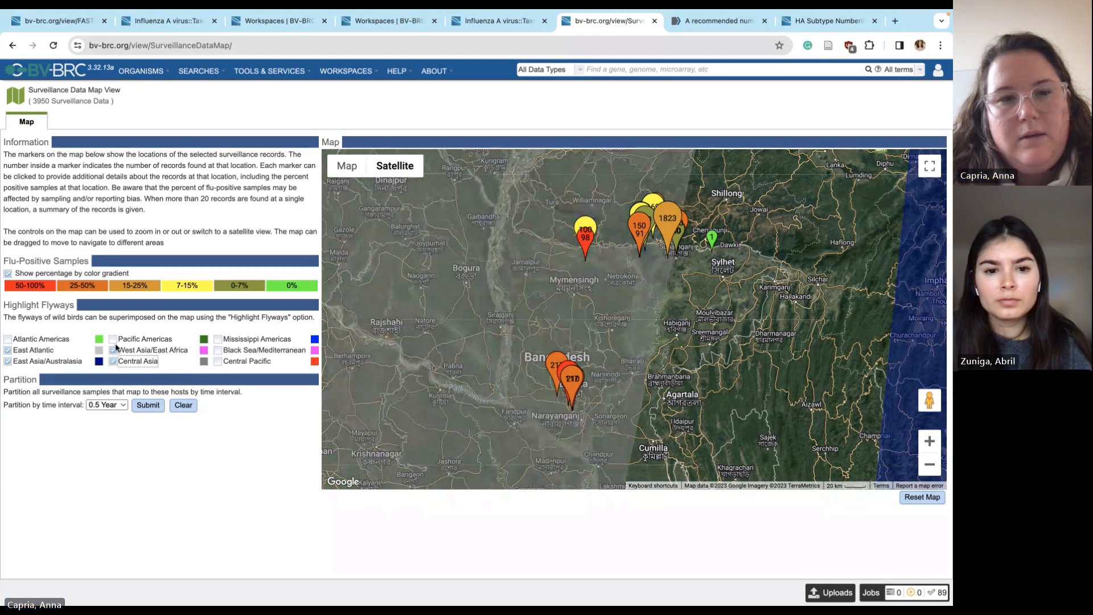
pyautogui.click(8, 350)
pyautogui.click(8, 361)
pyautogui.click(113, 350)
pyautogui.click(113, 362)
pyautogui.click(113, 362)
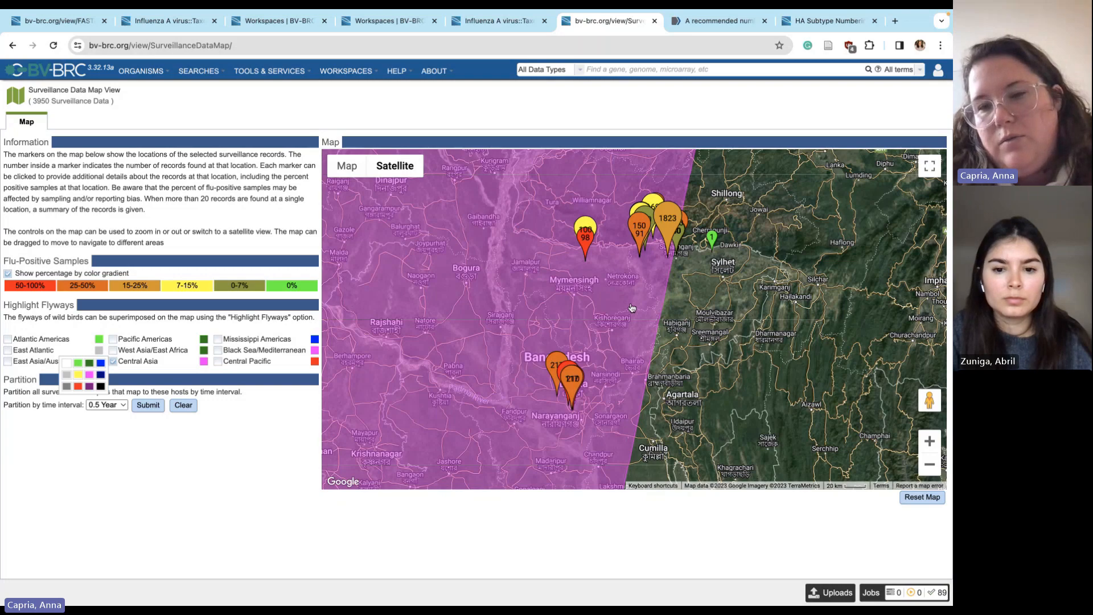
# Show the Sylhet cluster summary: 17.17% flu-positive samples (313/1823)
pyautogui.click(679, 244)
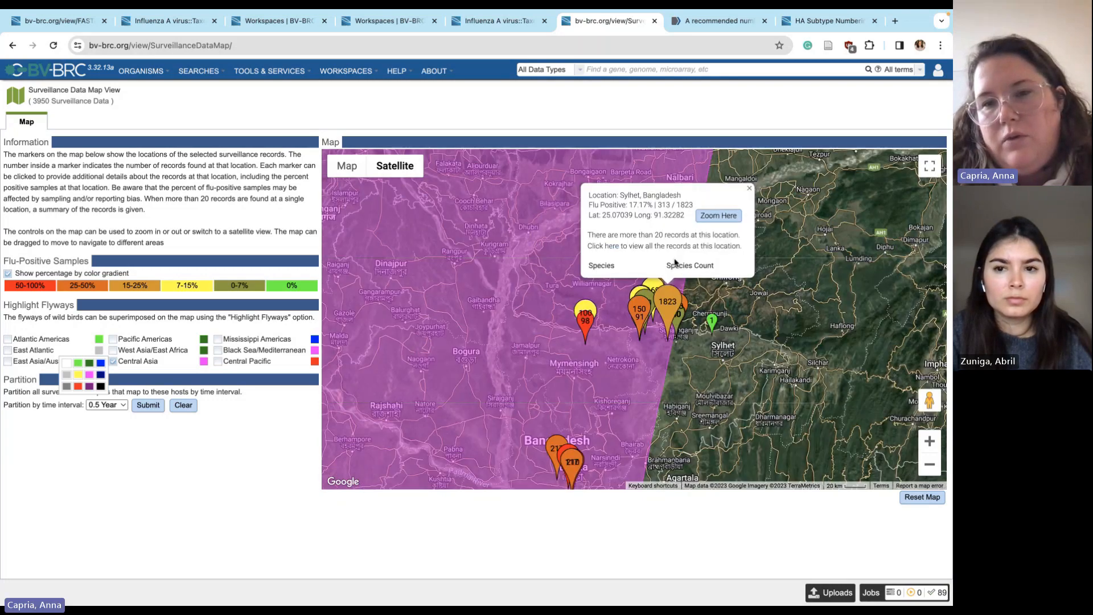
pyautogui.scroll(-2, 659, 332)
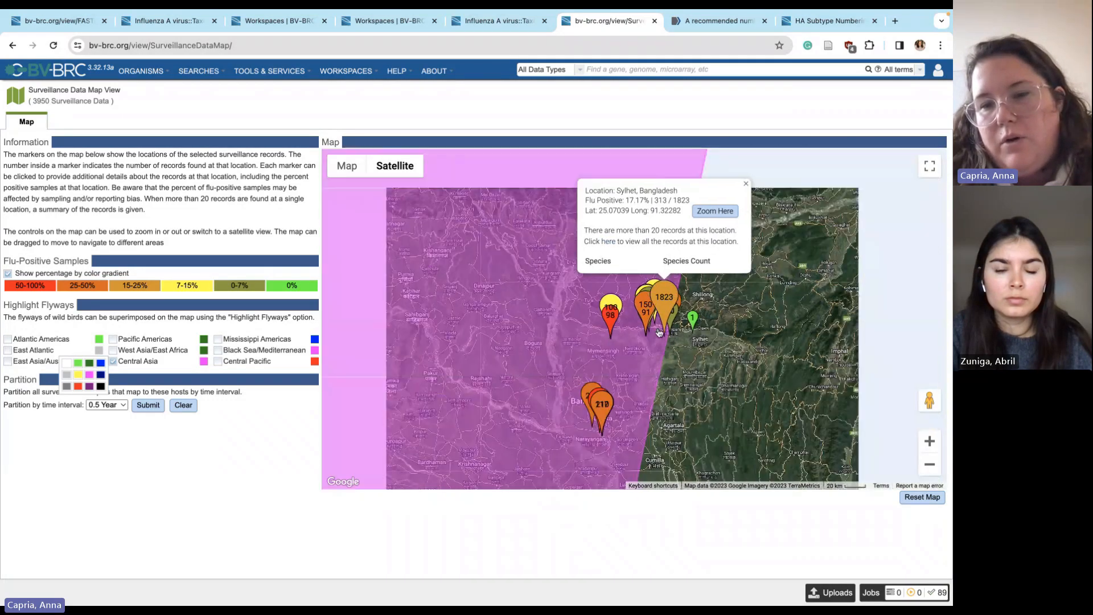
pyautogui.scroll(2, 659, 332)
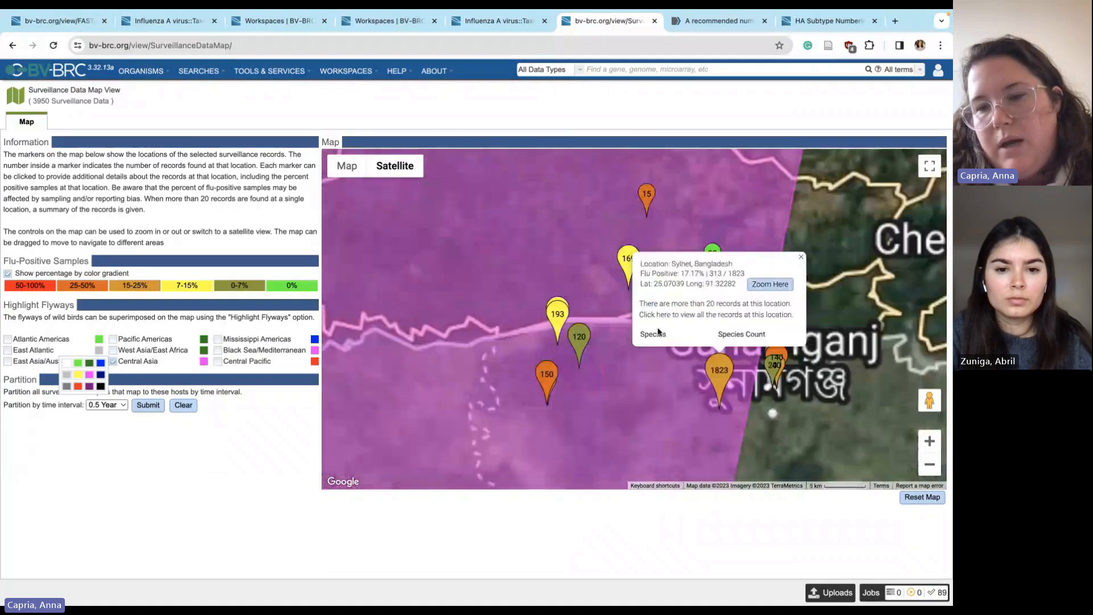
pyautogui.scroll(-2, 661, 339)
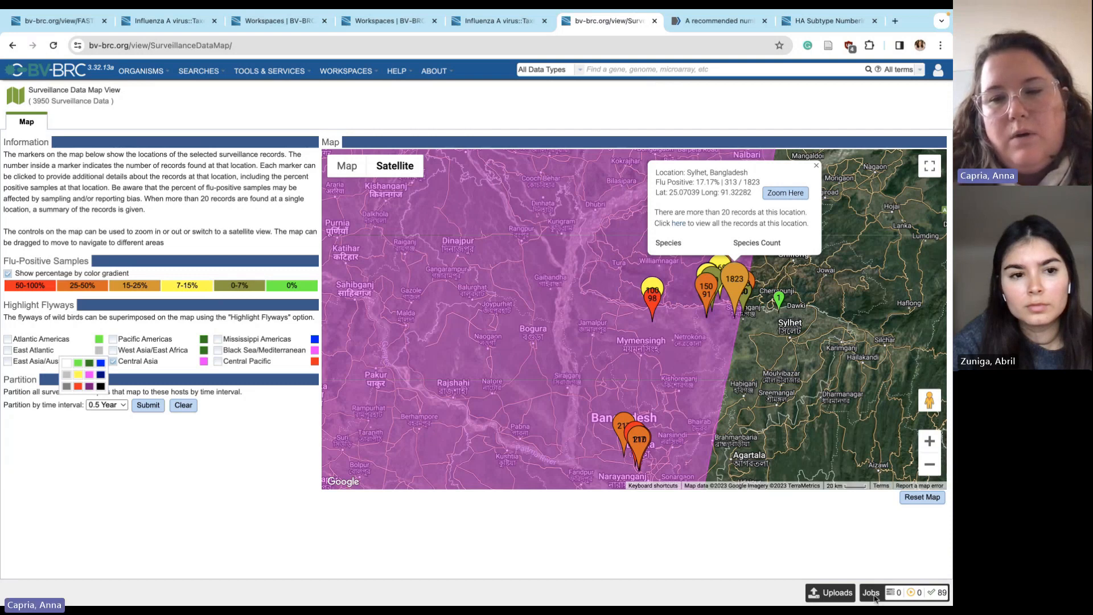
# Open the Equine influenza virus H3N8 job's results from the Jobs list
pyautogui.click(871, 592)
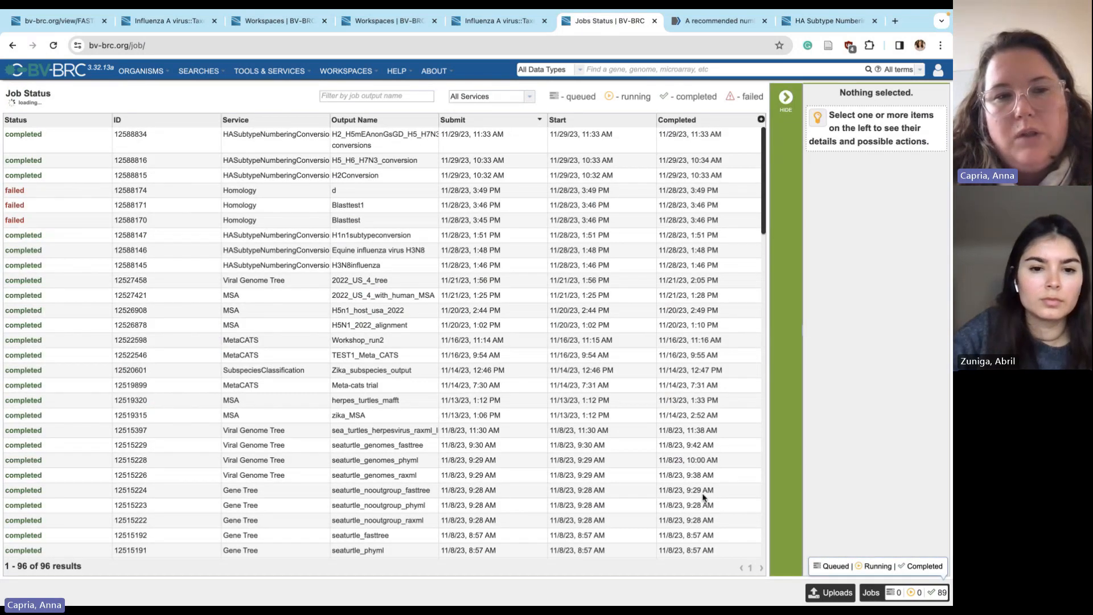
pyautogui.scroll(-1, 256, 214)
pyautogui.click(252, 211)
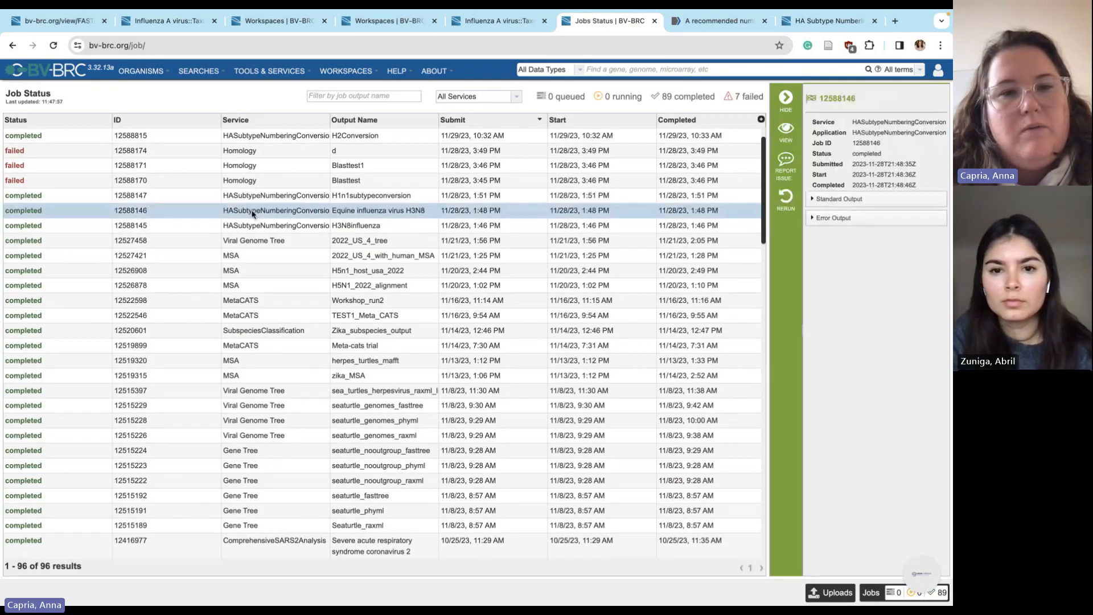
pyautogui.doubleClick(252, 213)
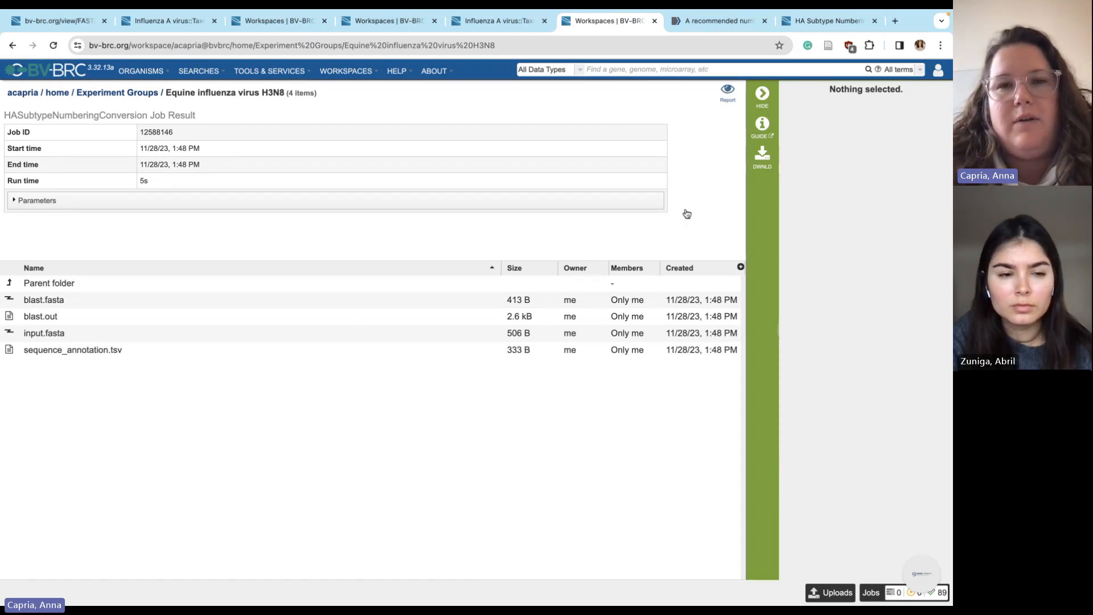
# View the job's report, which says there is no HA Subtype Numbering Conversion result
pyautogui.click(726, 93)
pyautogui.click(555, 25)
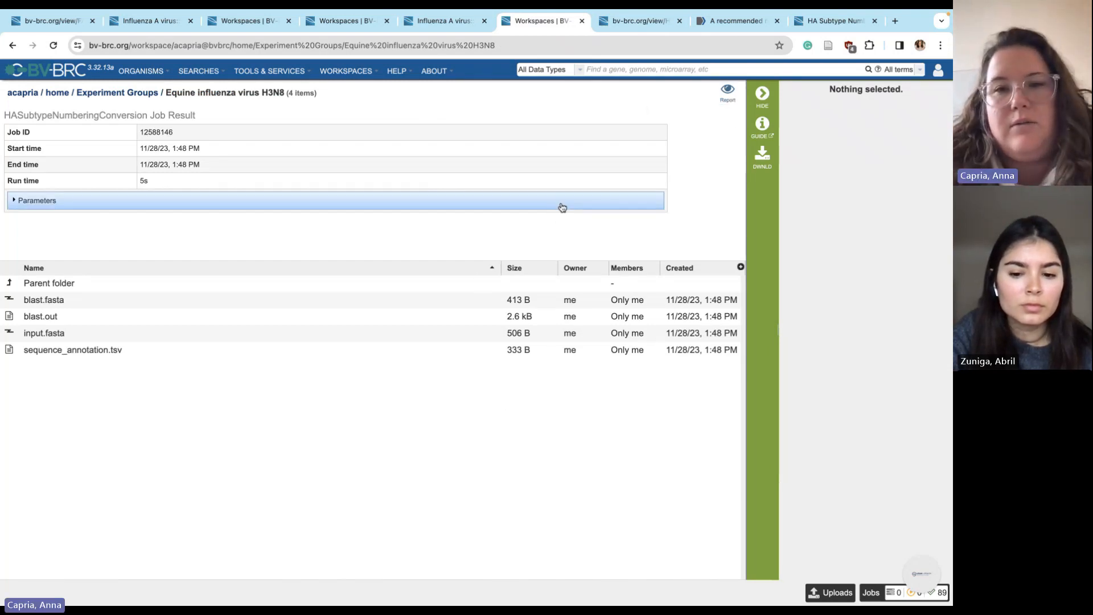
pyautogui.click(729, 93)
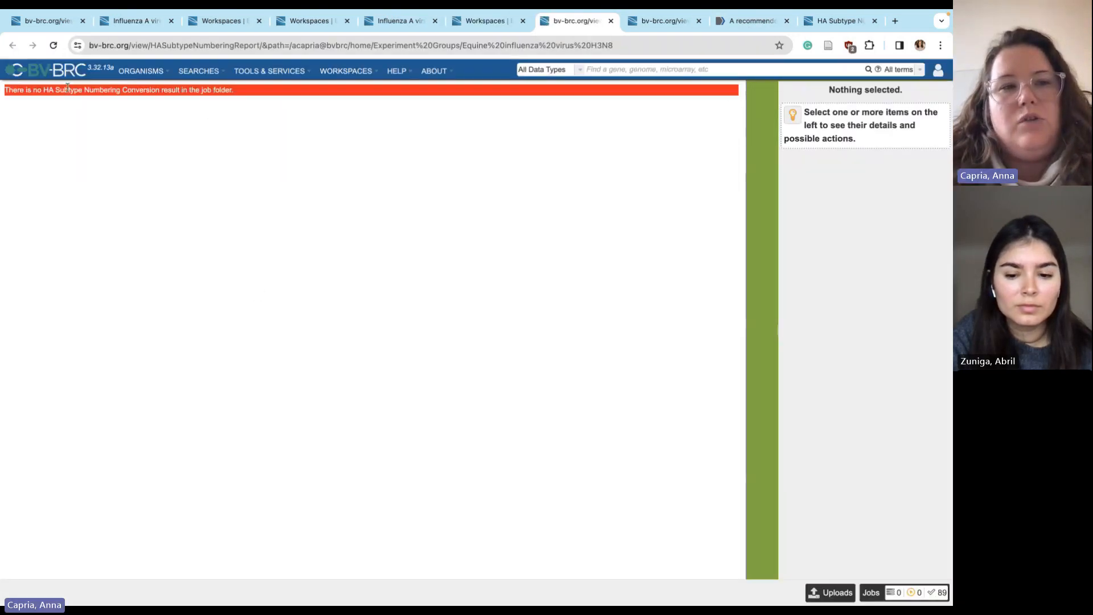
pyautogui.moveTo(43, 90); pyautogui.dragTo(214, 105)
pyautogui.click(230, 136)
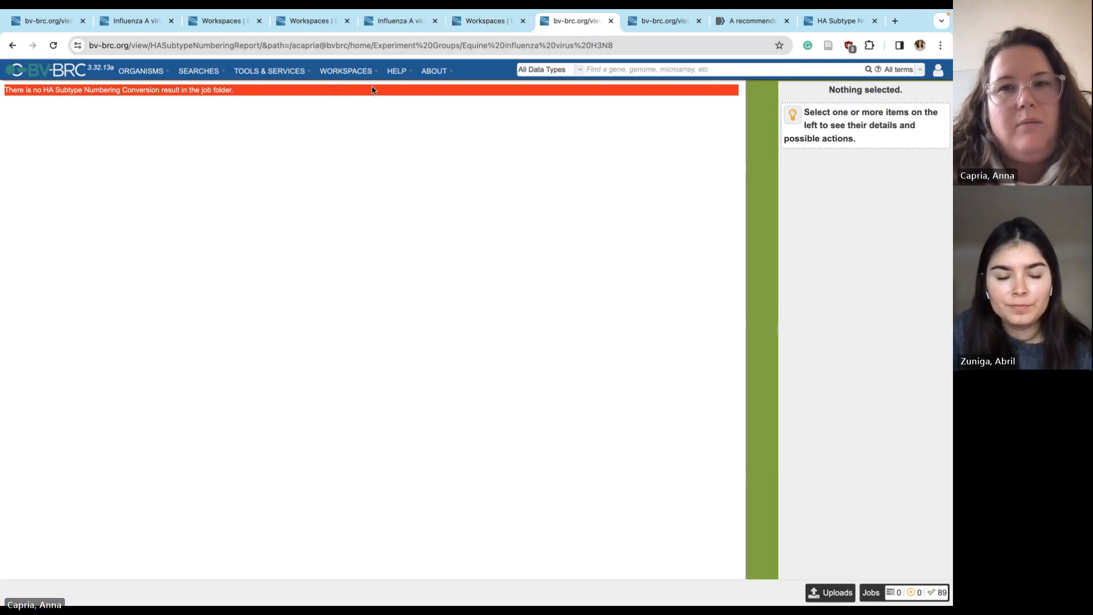
# Open Viral Workshops in the public BV-BRC Workshop workspace, showing ANL_Virus_June2023 and ISU_November_2023
pyautogui.moveTo(356, 73)
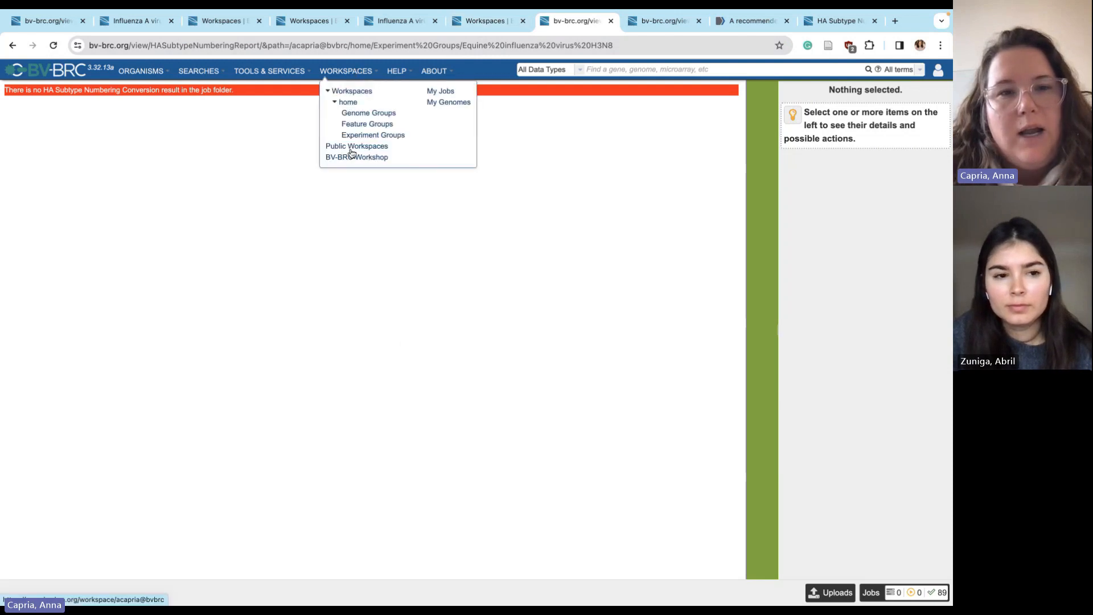
pyautogui.click(351, 161)
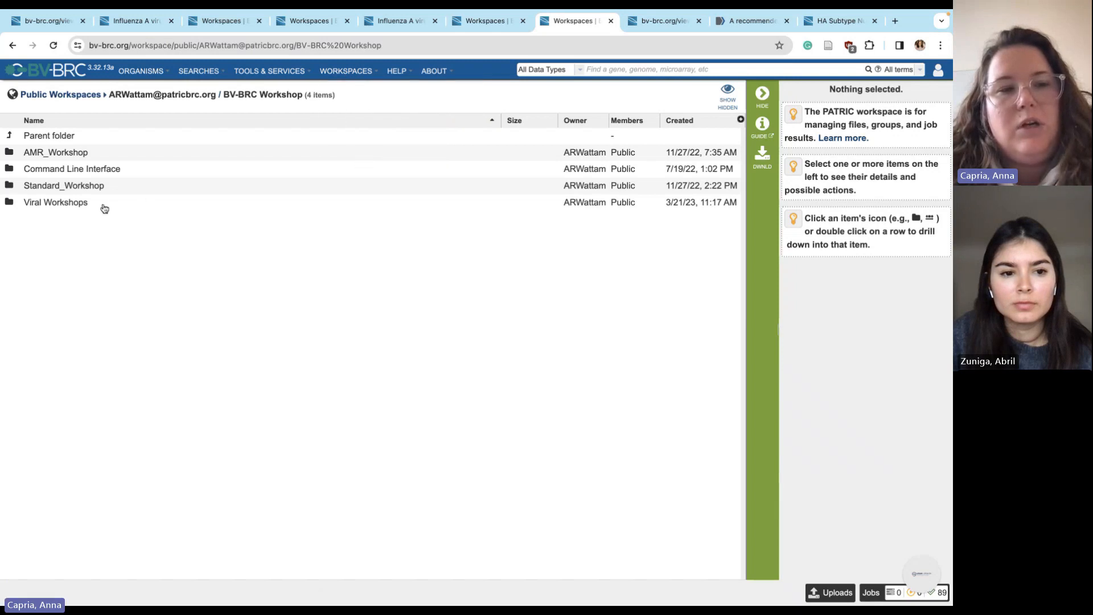
pyautogui.doubleClick(72, 205)
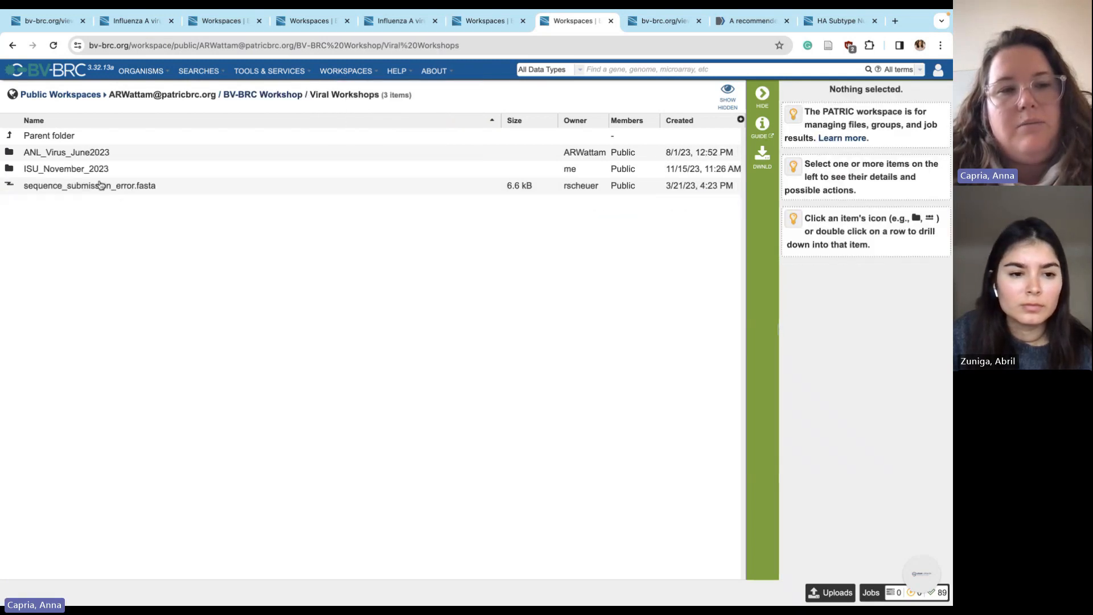